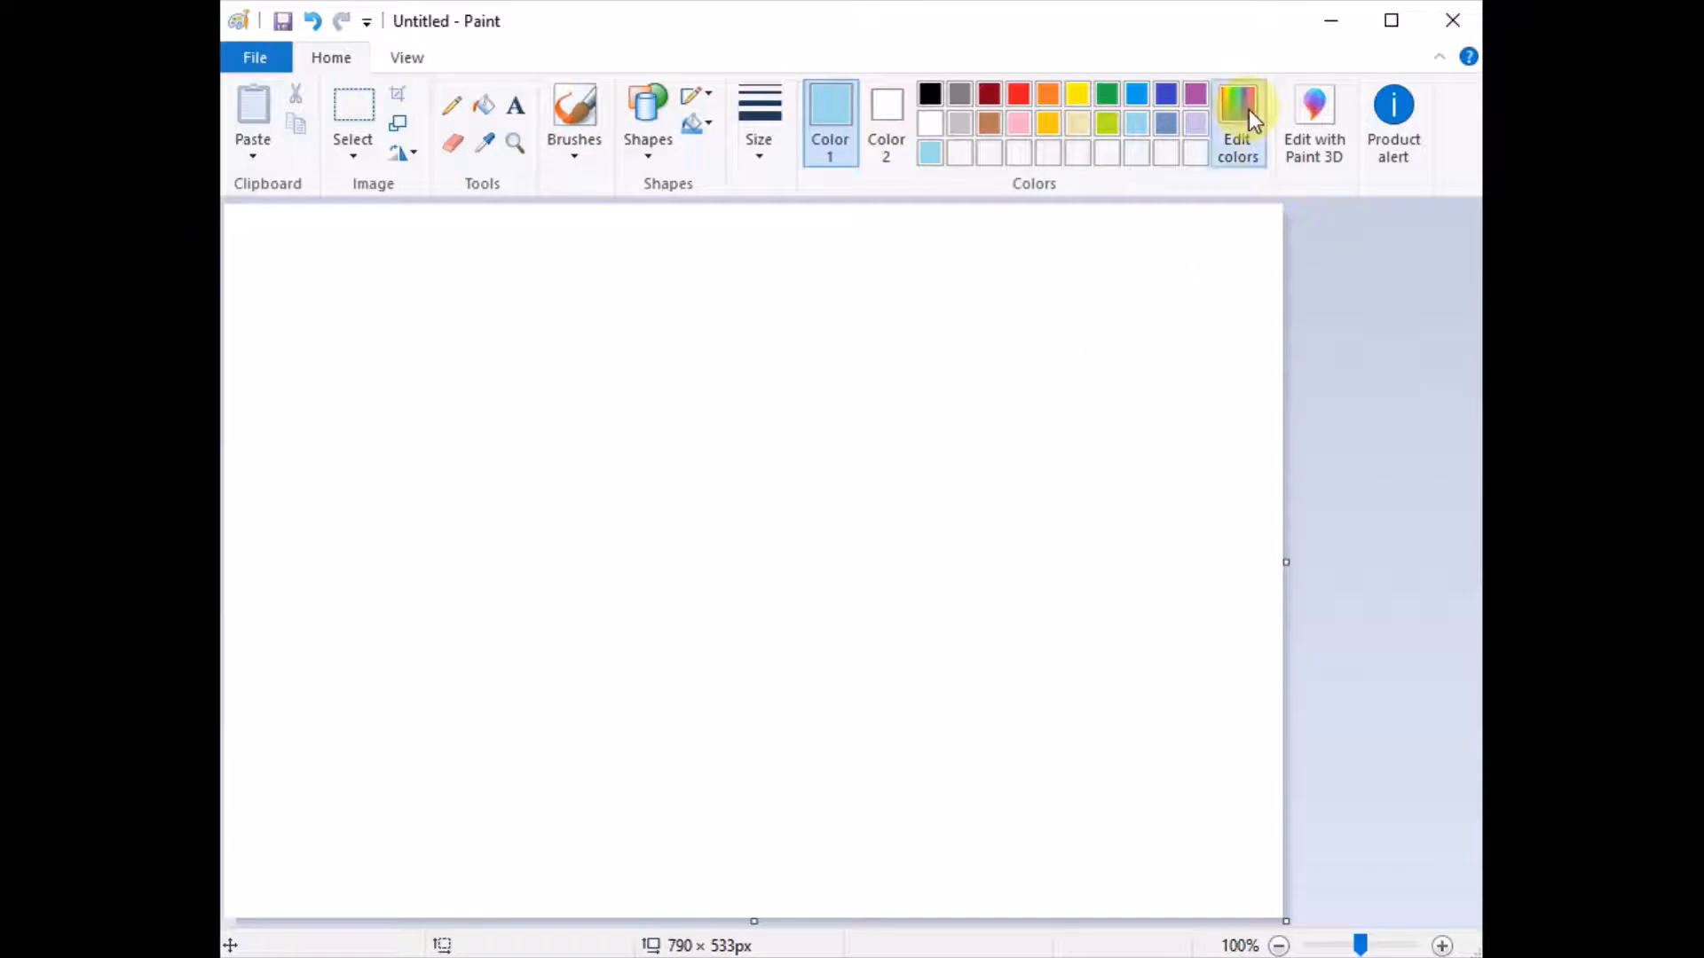
# Mix two progressively darker blues from the current light blue as custom colors: RGB 95, 197, 222 and RGB 41, 171, 203
pyautogui.click(1244, 116)
pyautogui.moveTo(1138, 382); pyautogui.dragTo(1133, 408)
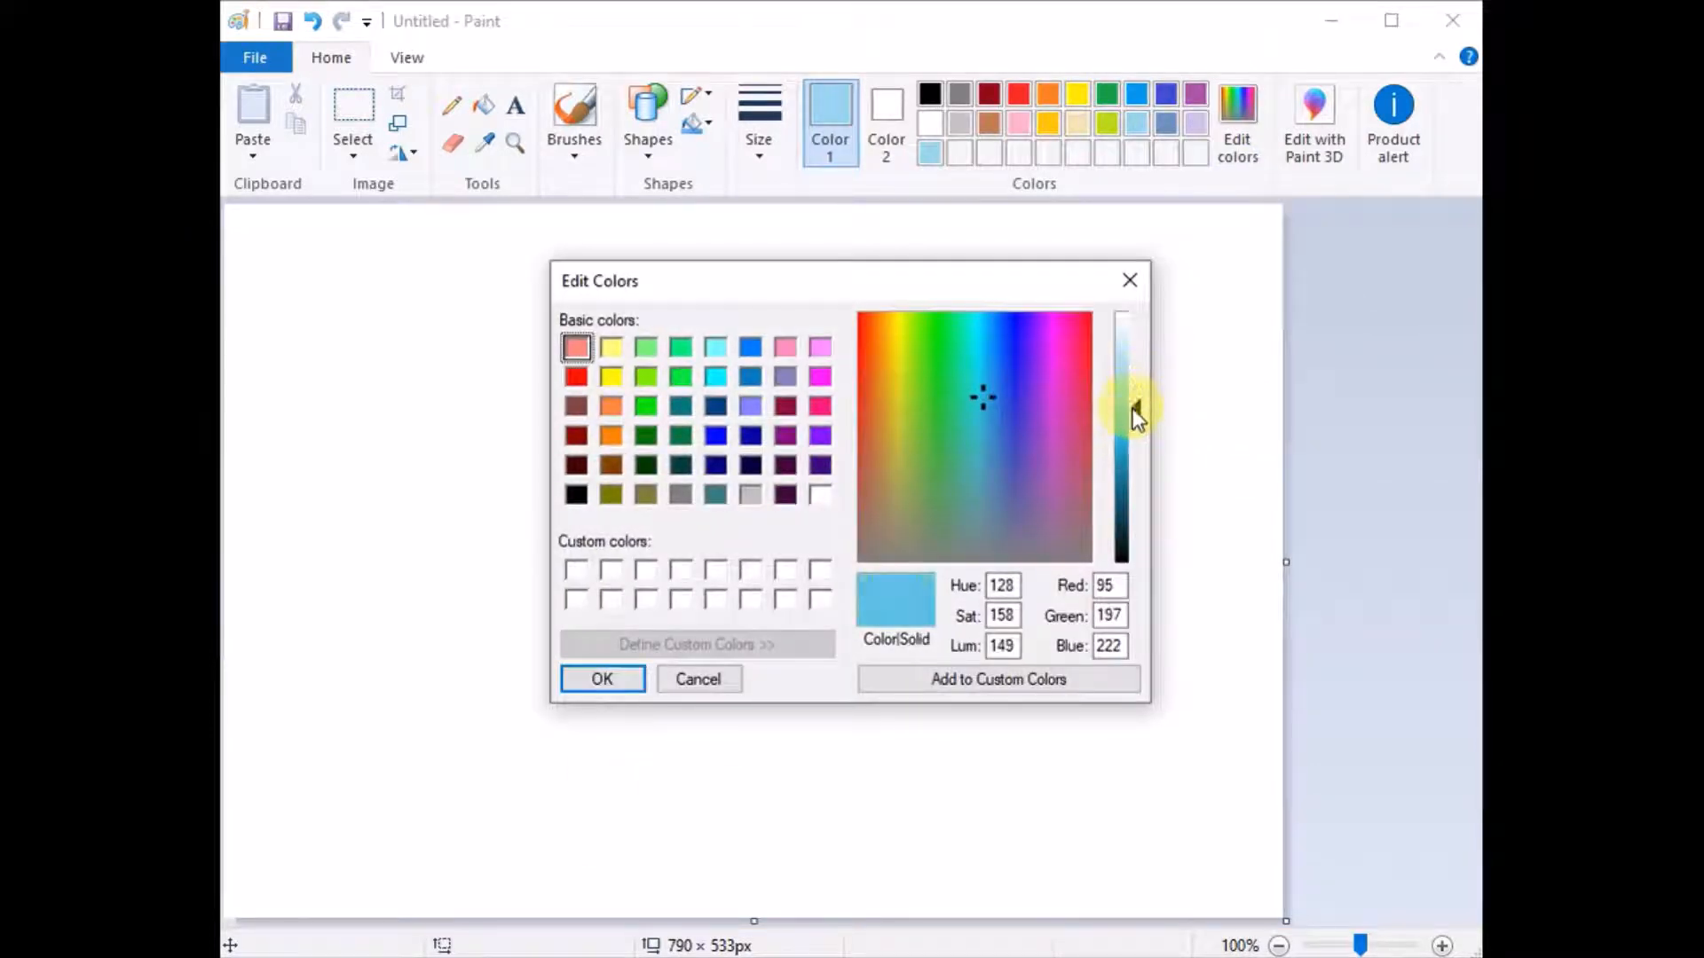
pyautogui.click(602, 678)
pyautogui.click(1239, 115)
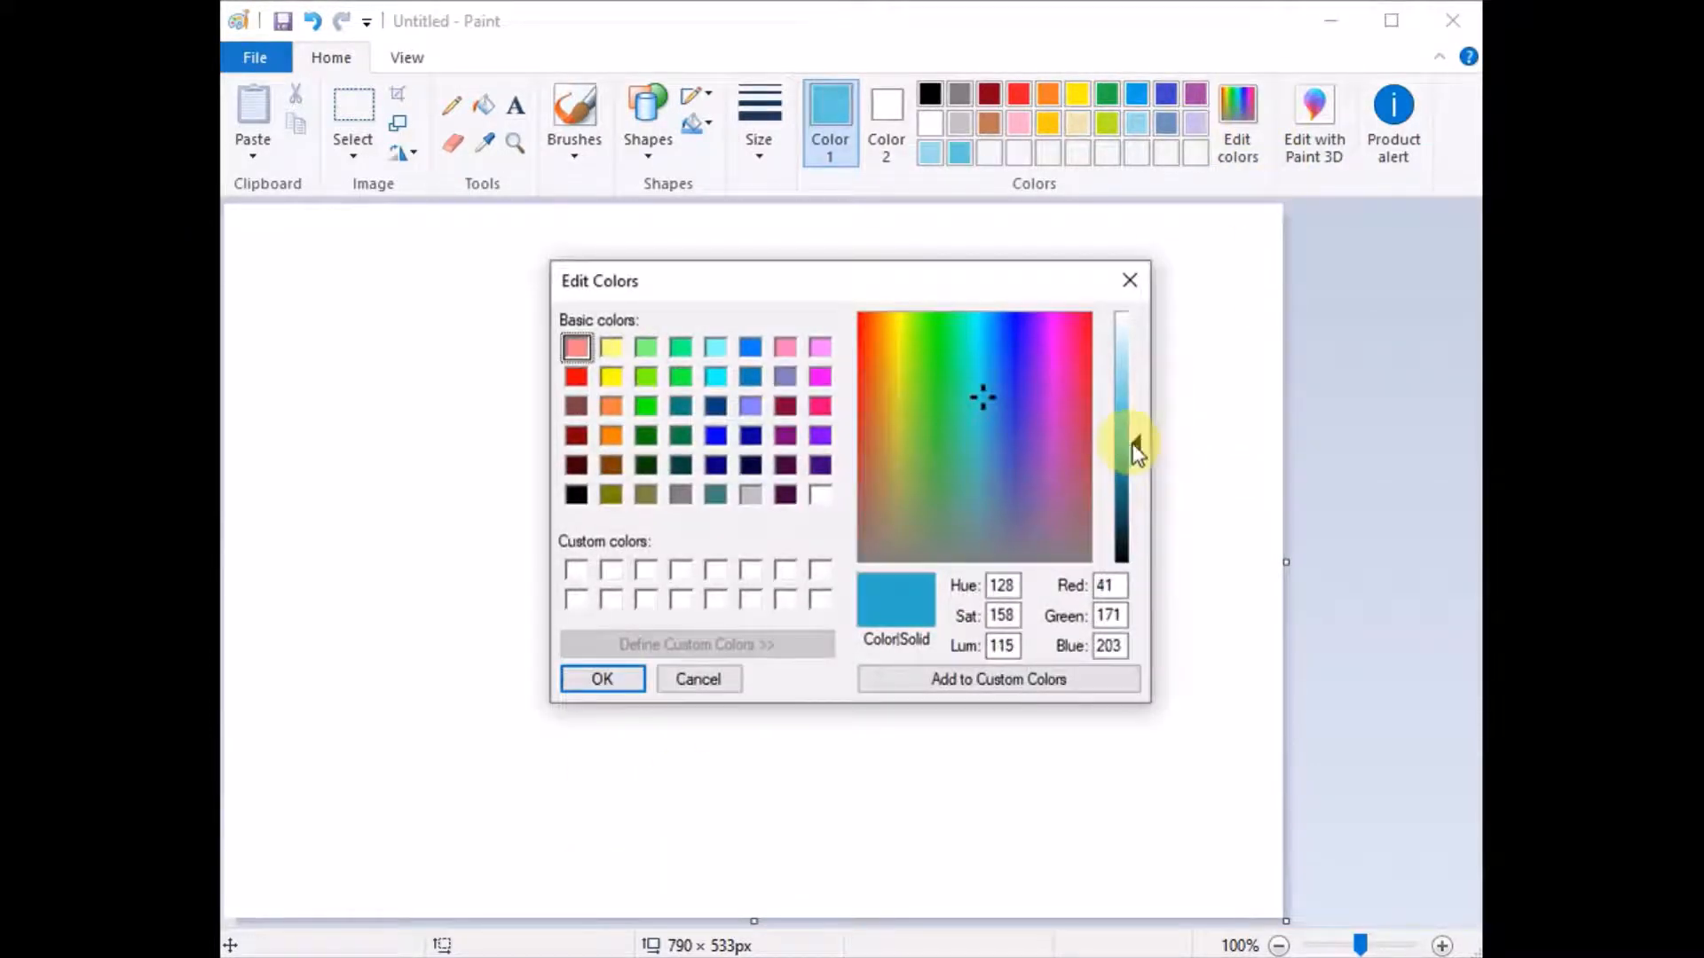
pyautogui.click(608, 681)
# Add three more custom teal shades by lowering the luminosity each time, ending with the darkest at RGB 22, 90, 107
pyautogui.click(1246, 113)
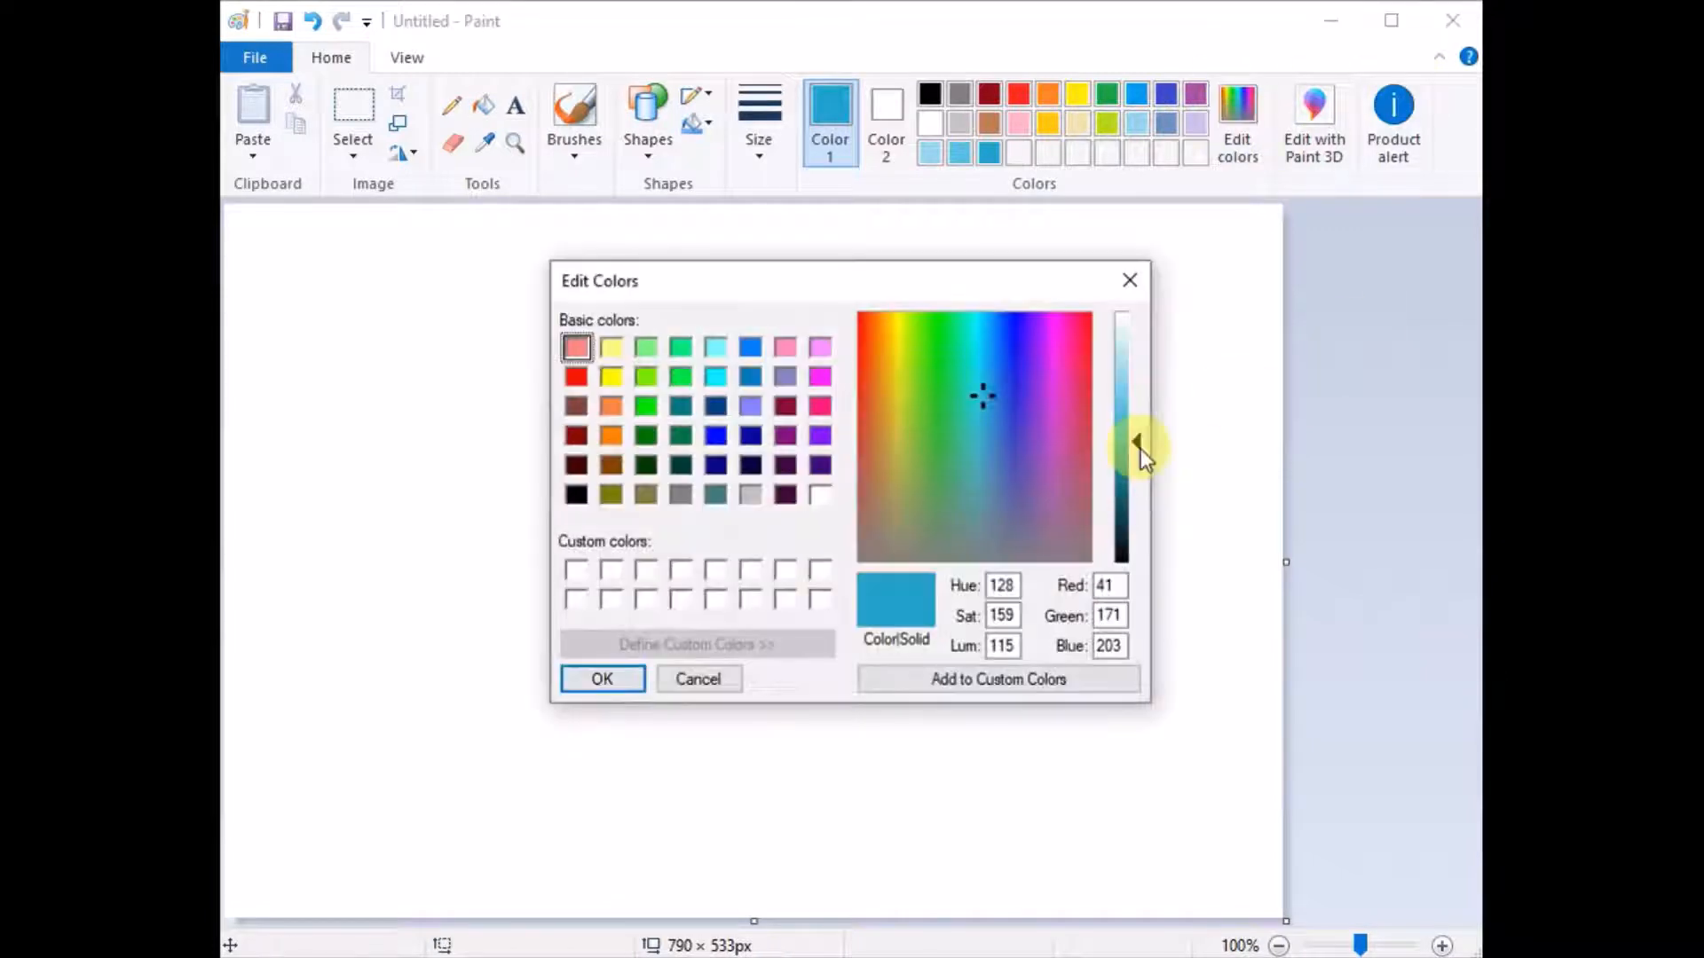
pyautogui.click(586, 681)
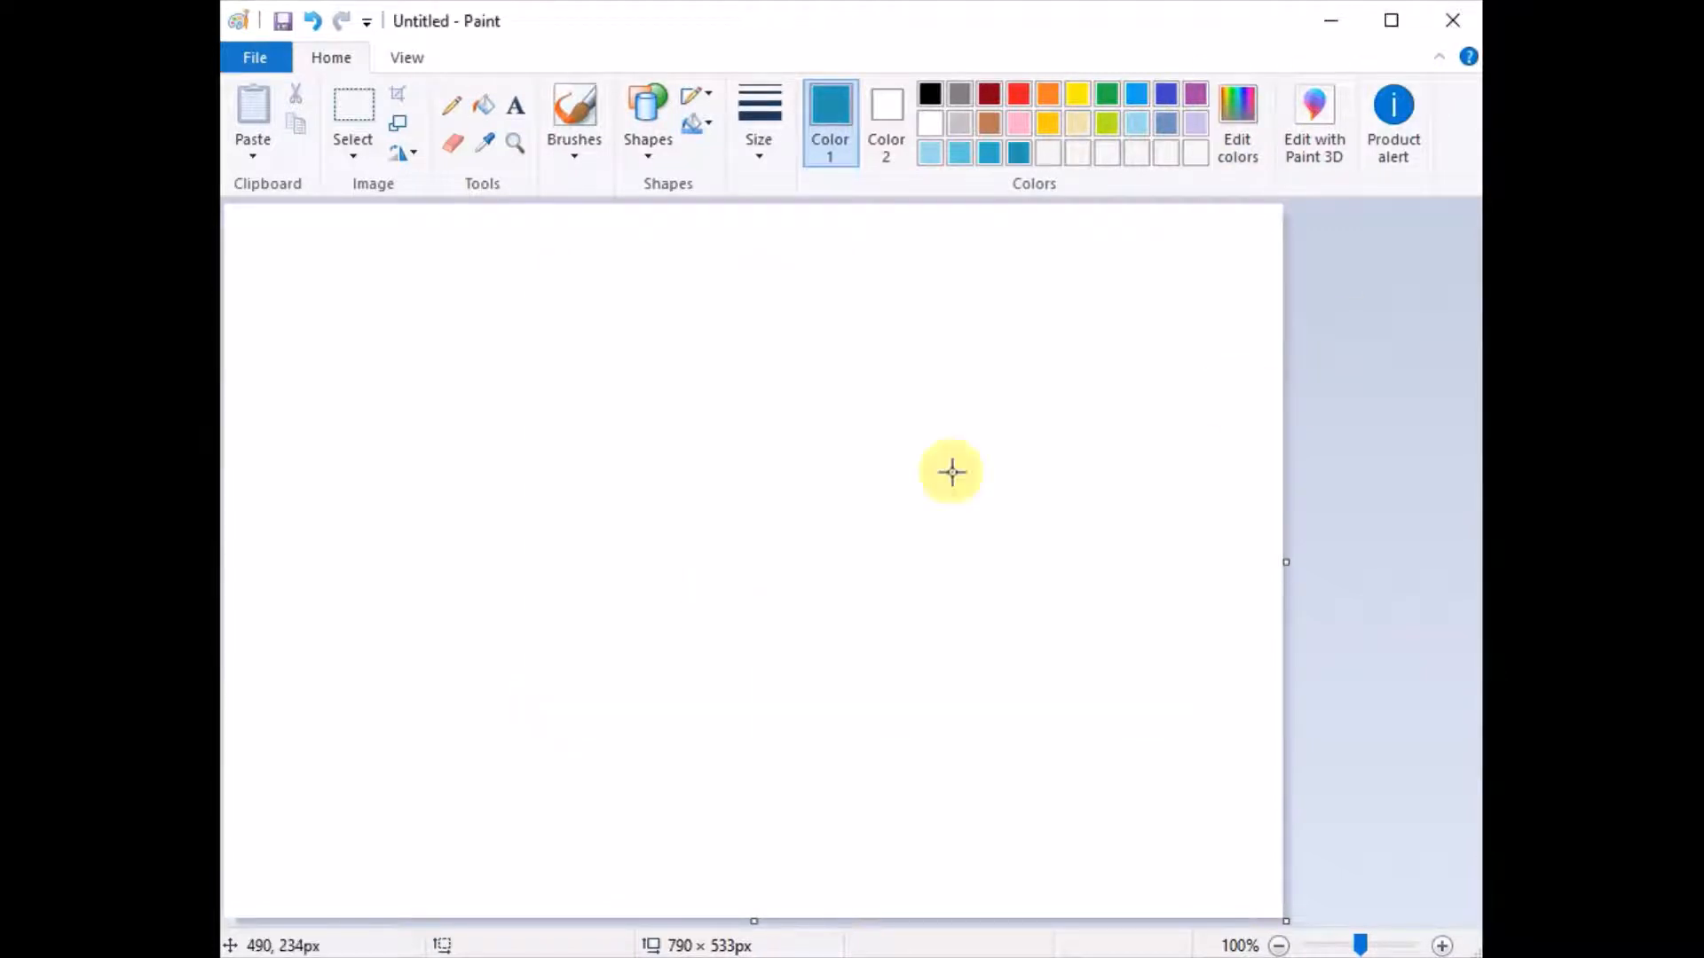
pyautogui.click(1245, 168)
pyautogui.click(603, 680)
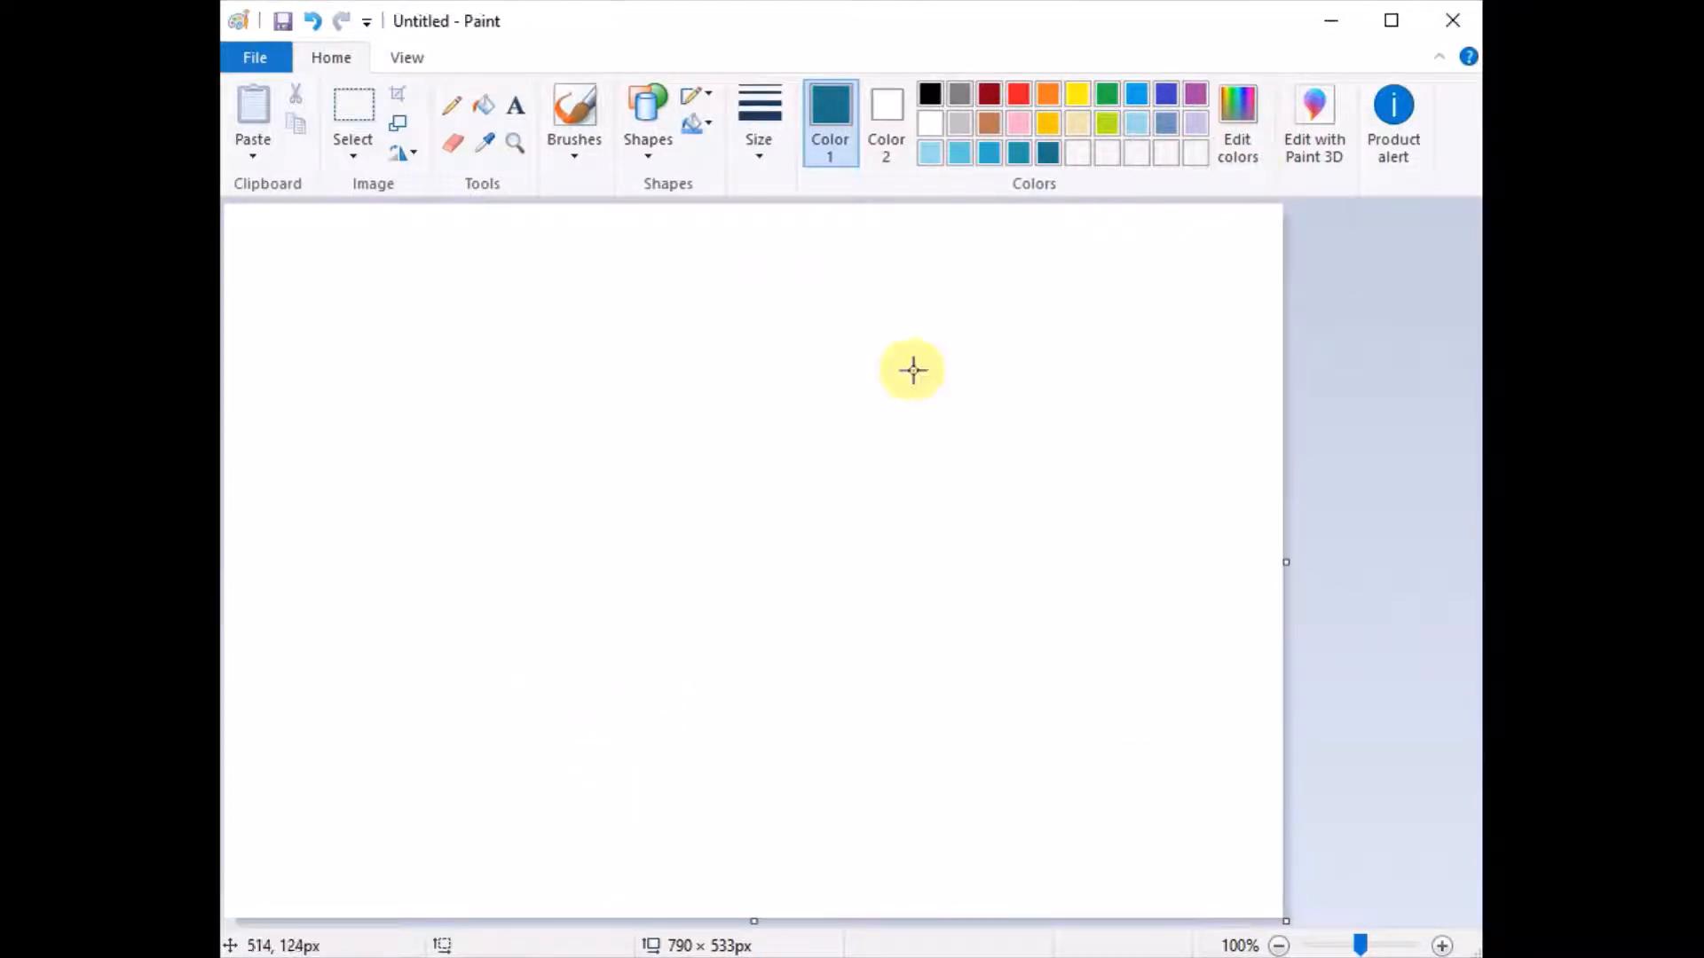
pyautogui.click(1253, 144)
pyautogui.click(1133, 500)
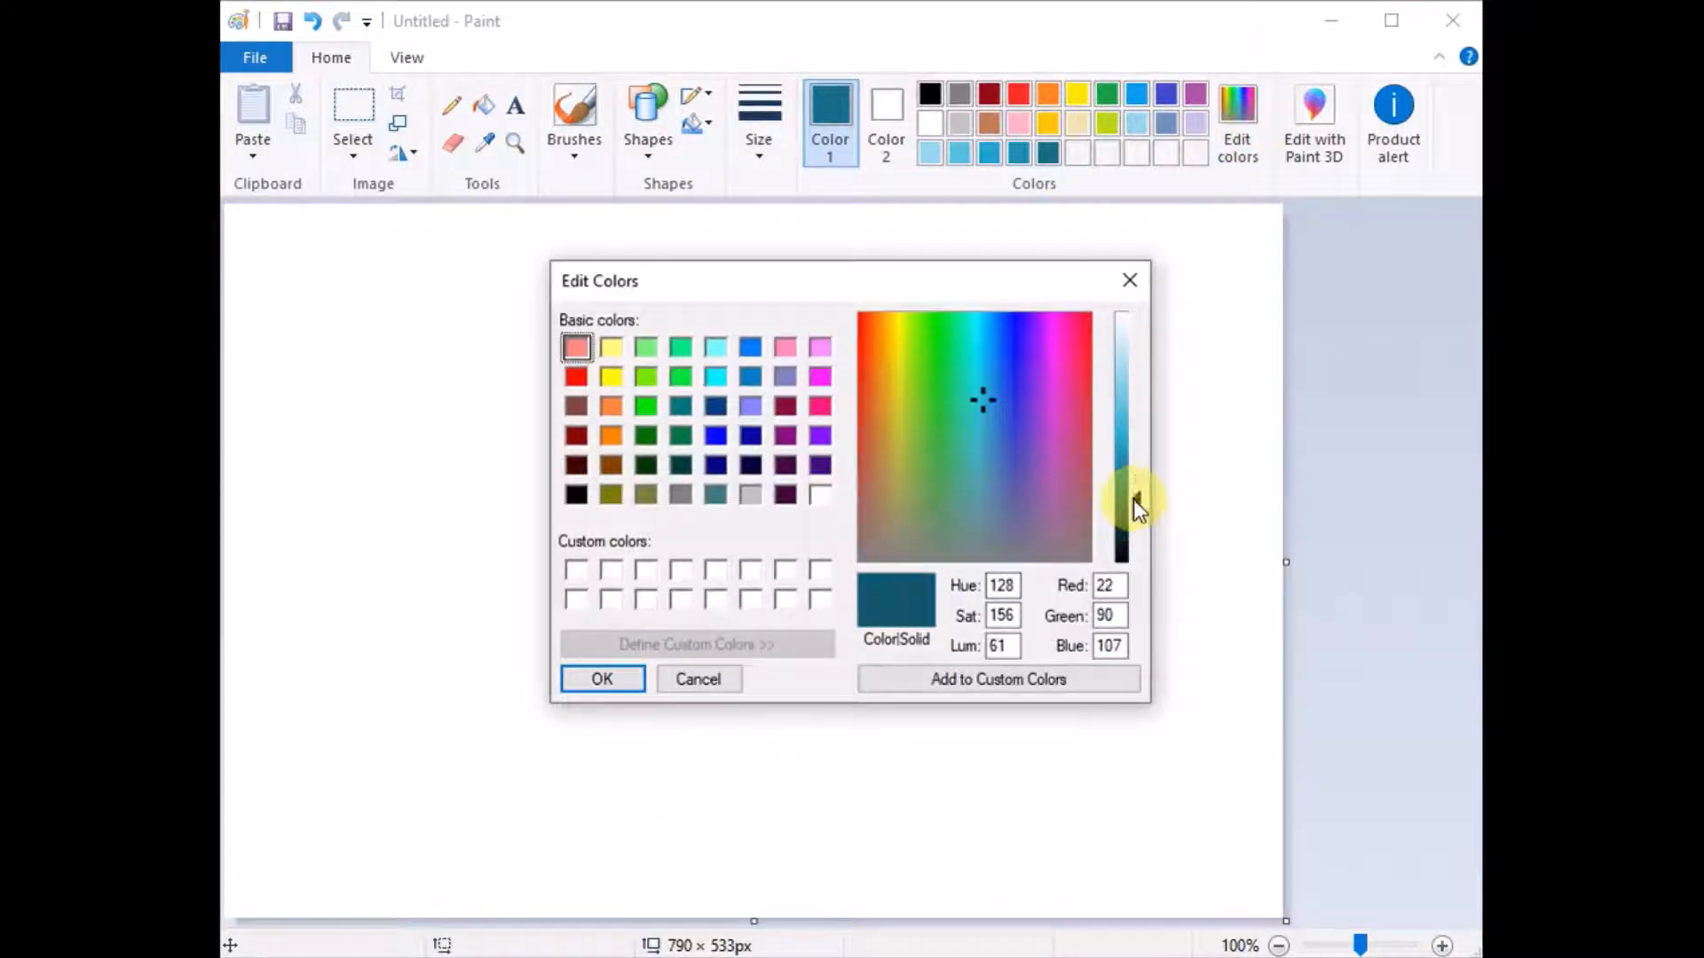
pyautogui.click(602, 680)
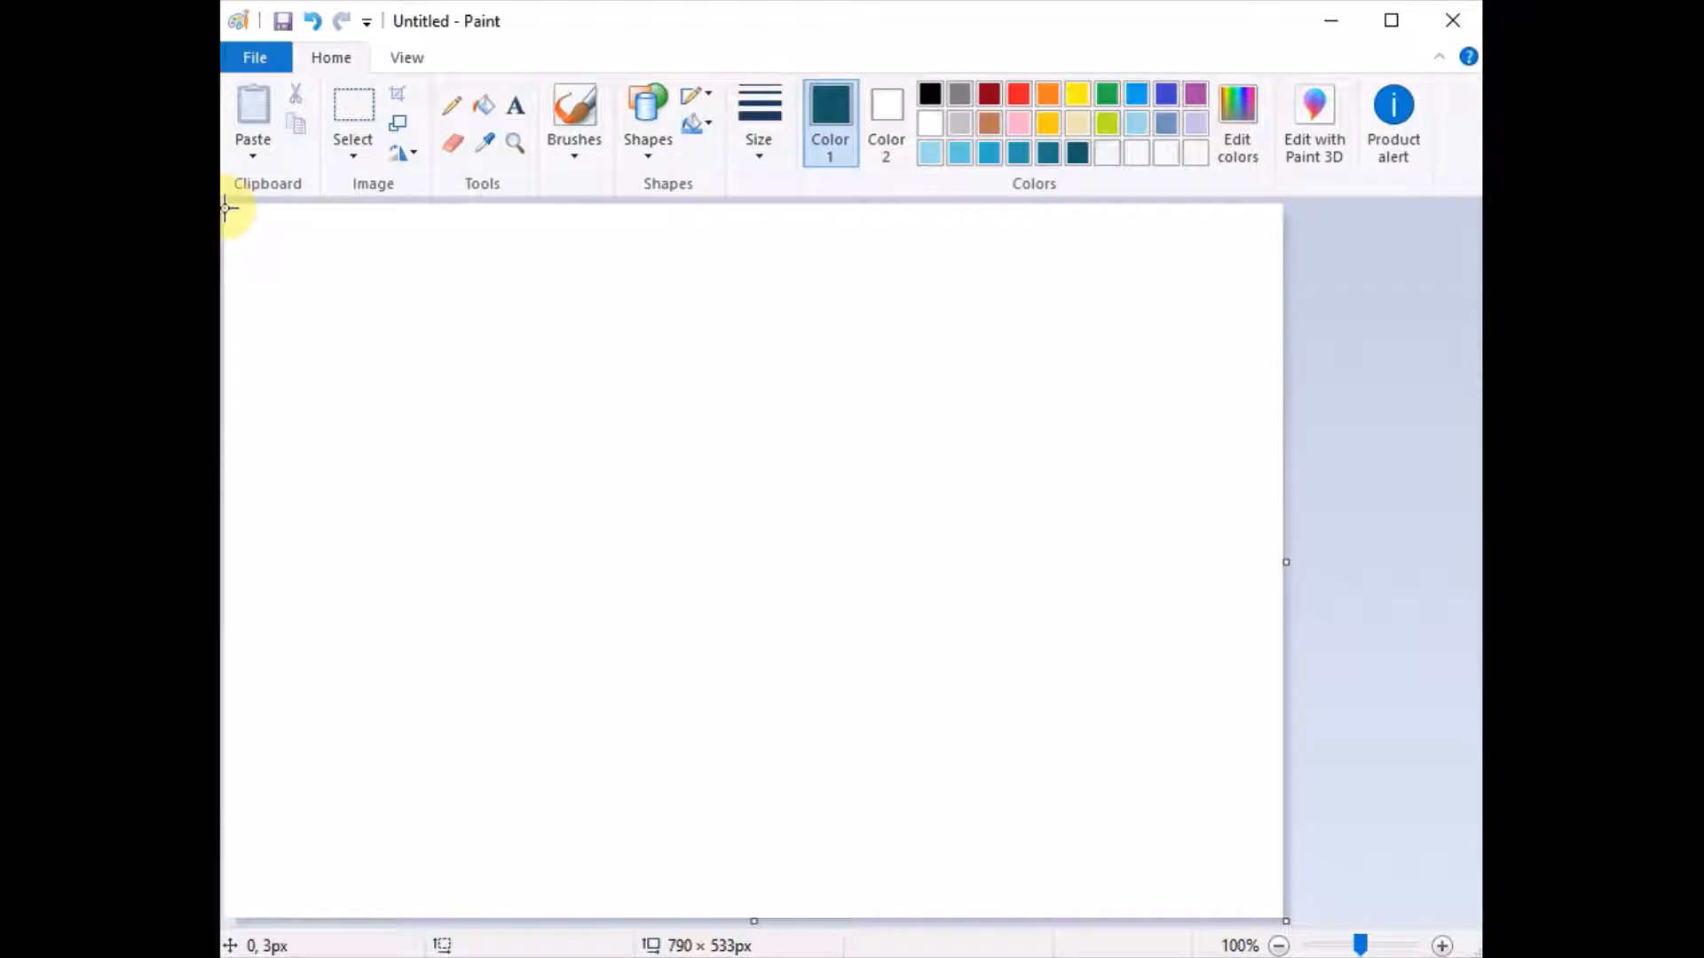
# Draw a second-darkest teal circle overflowing the canvas, stretch it to about 786 × 696 px, and narrow and centre it
pyautogui.moveTo(226, 208); pyautogui.dragTo(1276, 954)
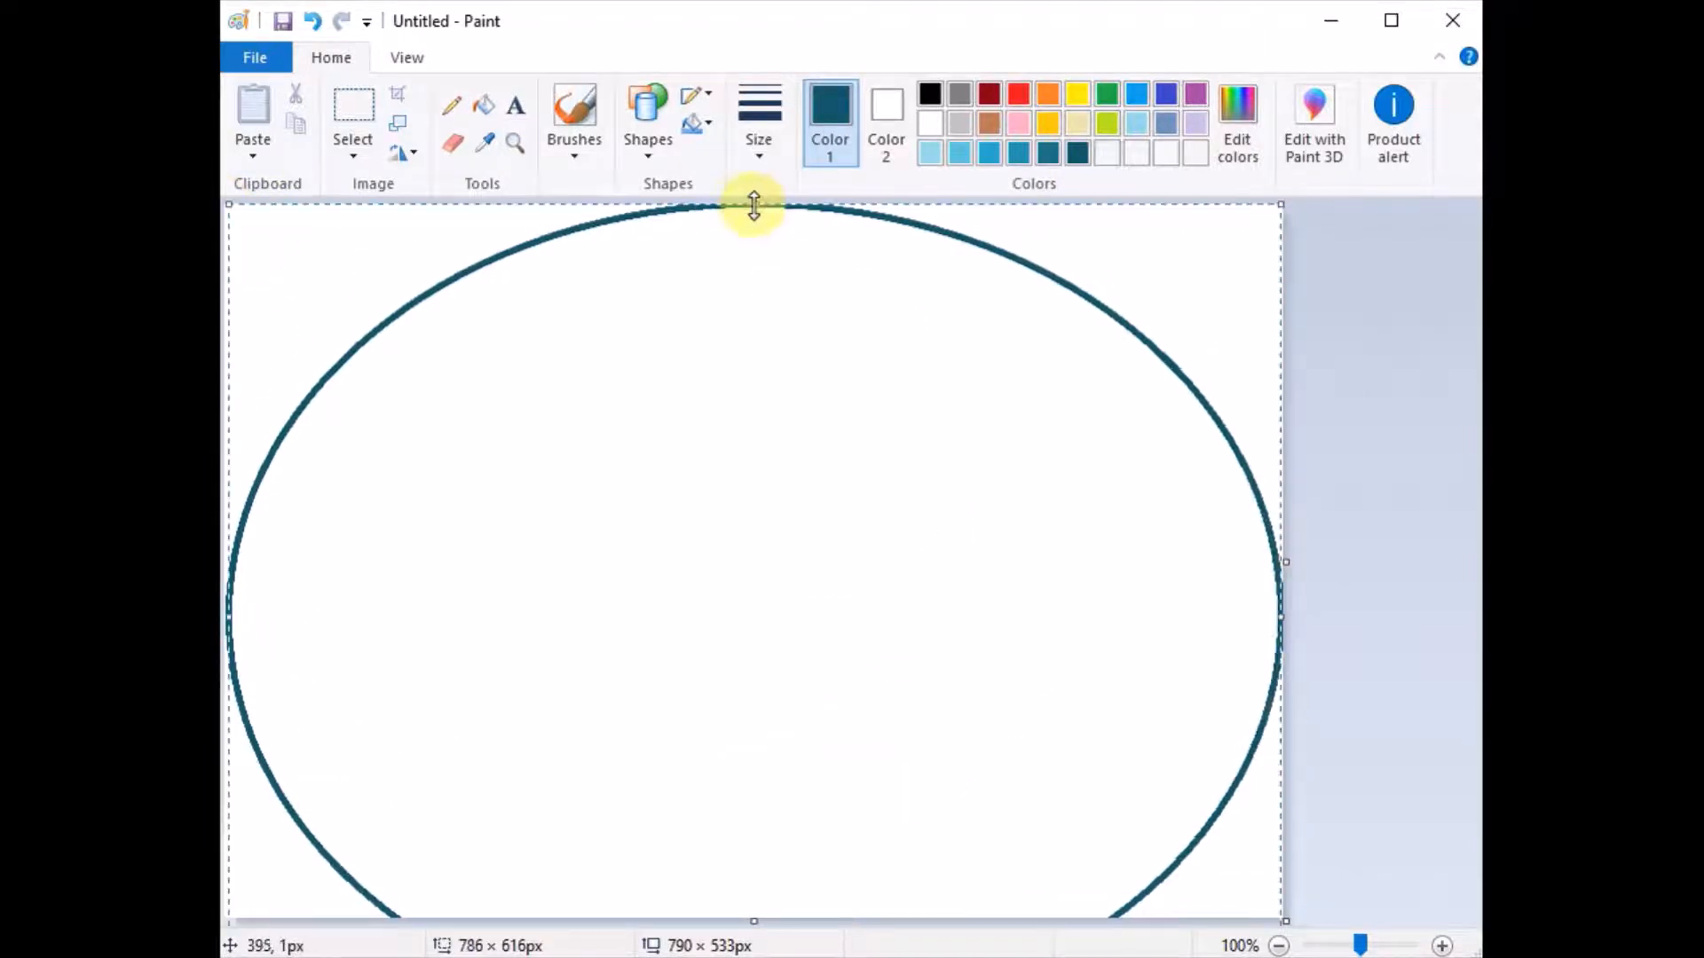
pyautogui.moveTo(753, 206); pyautogui.dragTo(753, 135)
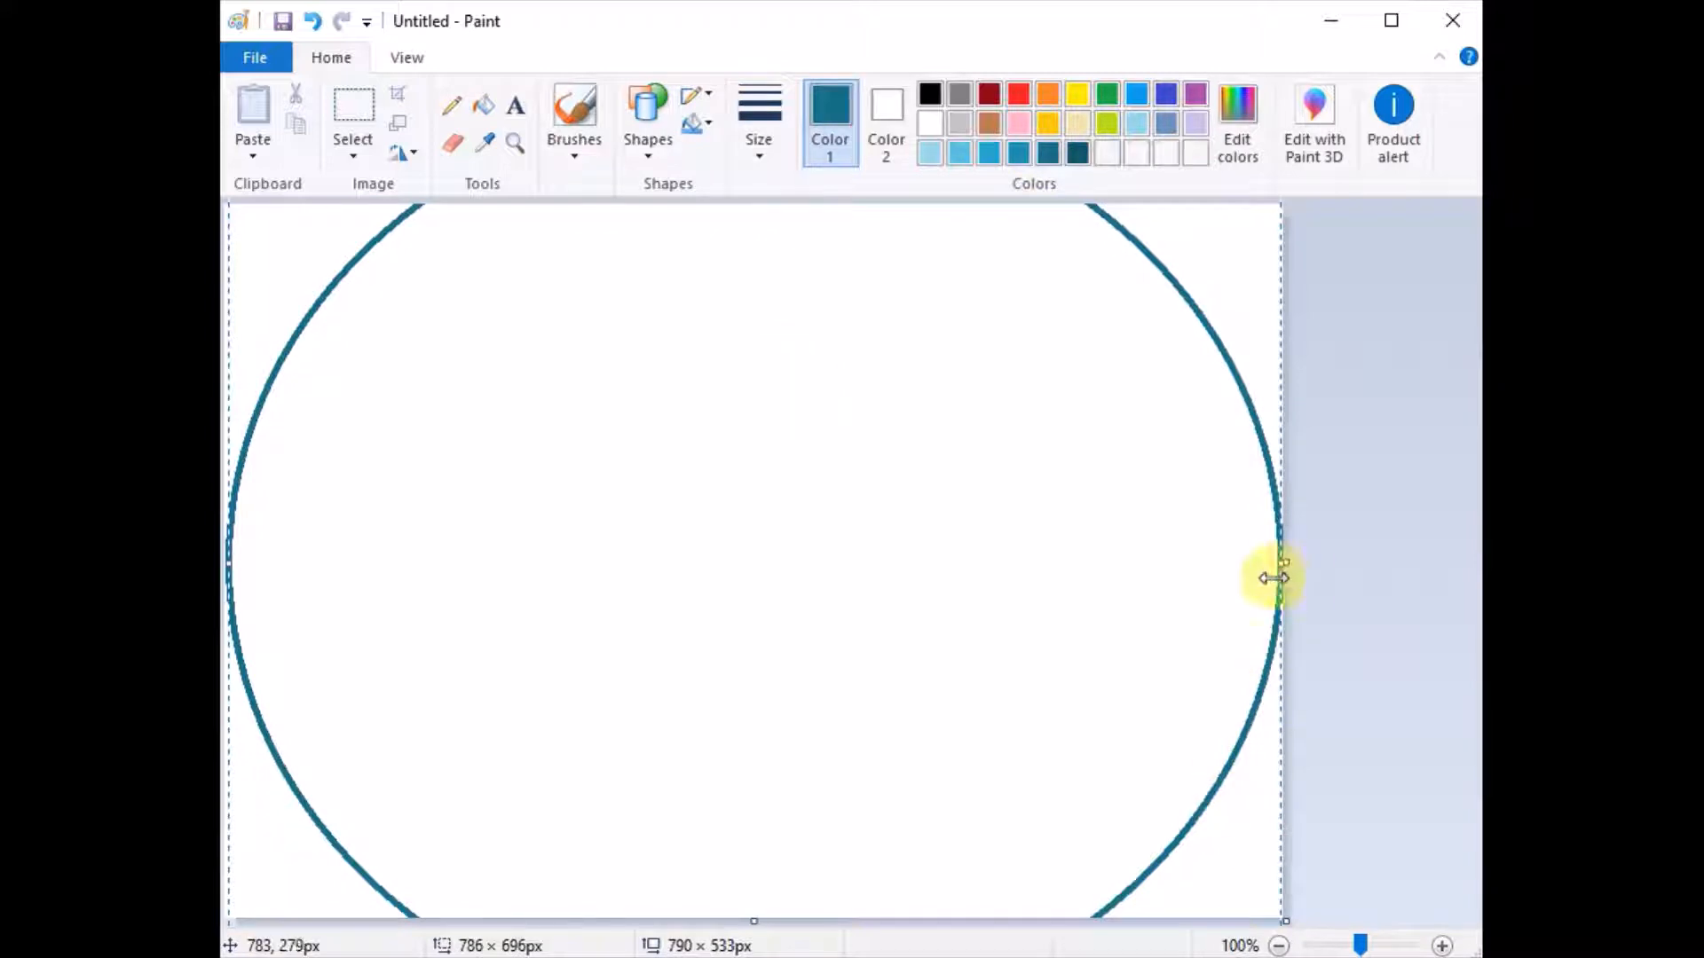
pyautogui.moveTo(1273, 577); pyautogui.dragTo(1223, 594)
pyautogui.moveTo(942, 598); pyautogui.dragTo(961, 594)
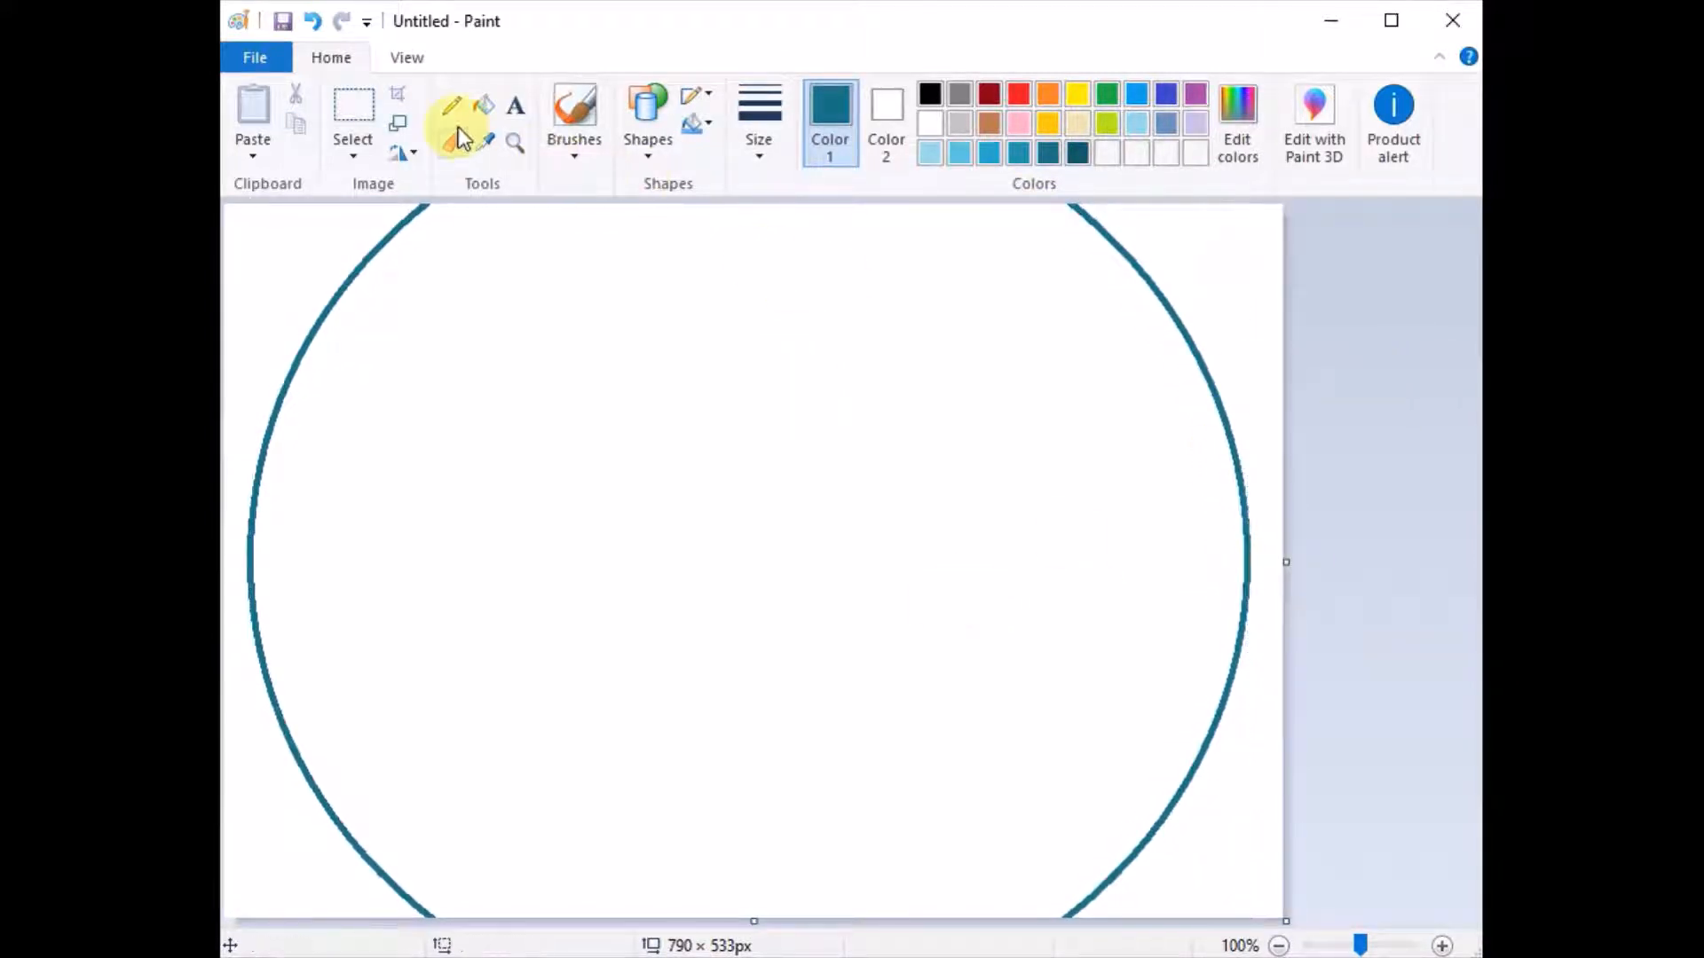
# Fill the large circle with the second-darkest teal and the background on both sides with the darkest teal
pyautogui.click(484, 105)
pyautogui.click(763, 422)
pyautogui.click(1074, 155)
pyautogui.click(1233, 254)
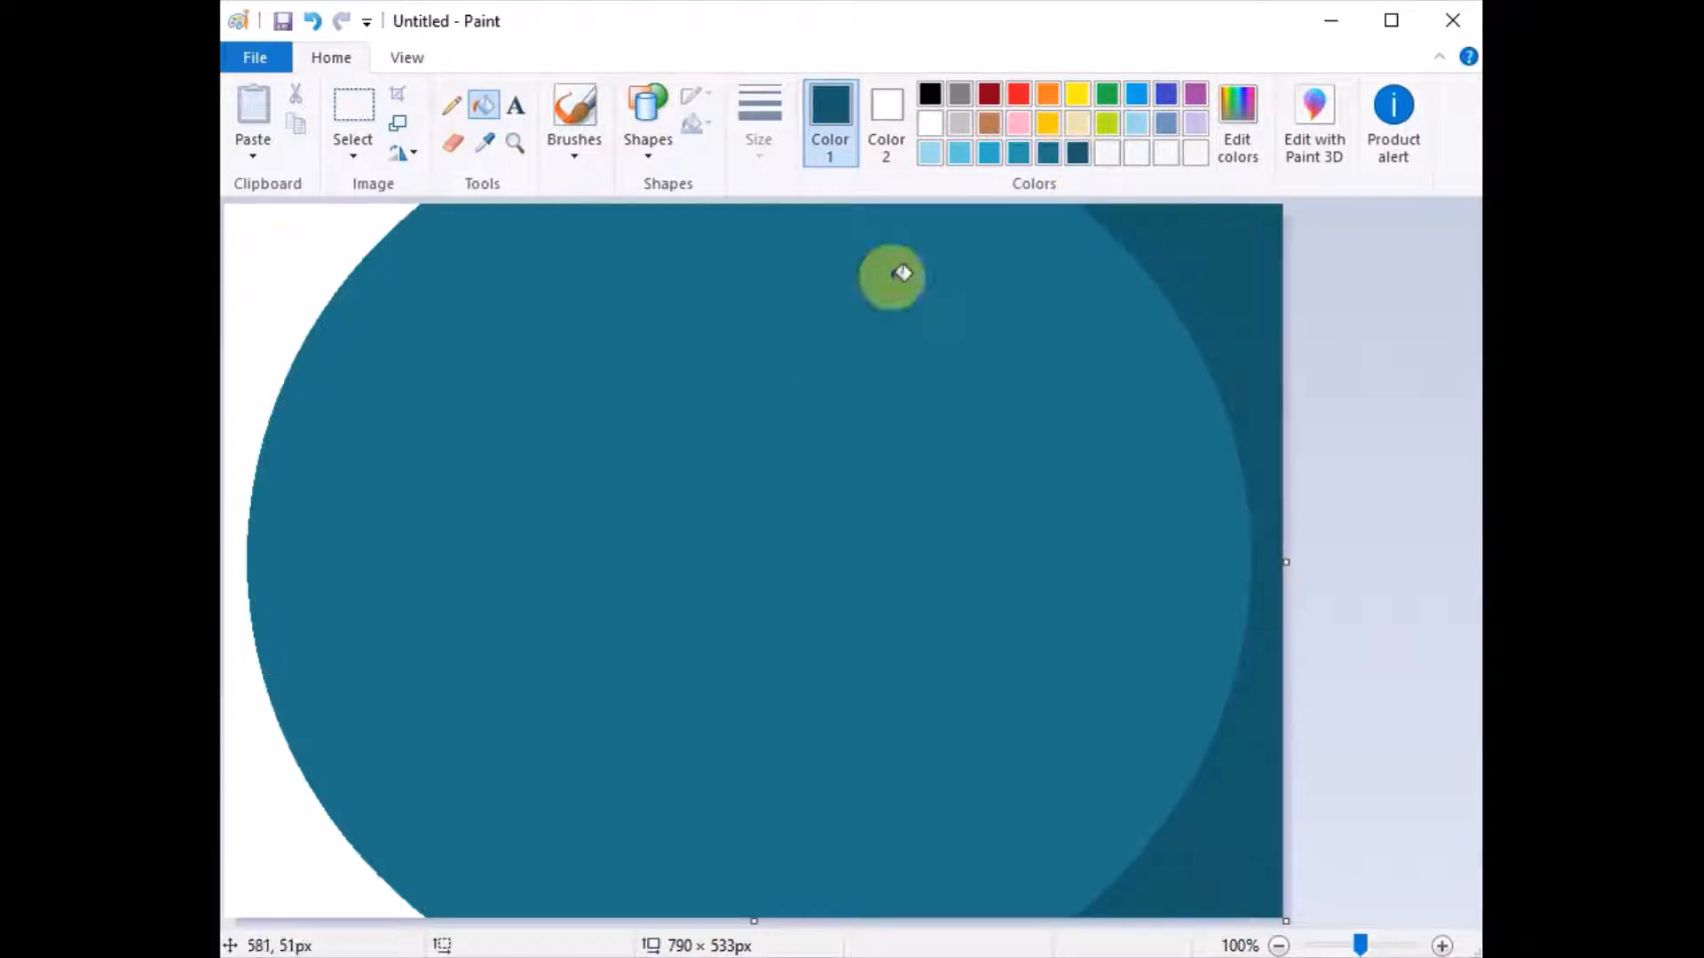
pyautogui.click(298, 250)
# Draw a circle about 512 × 498 px inside the large one in the fourth custom blue and enlarge it slightly toward its upper-left corner
pyautogui.click(652, 135)
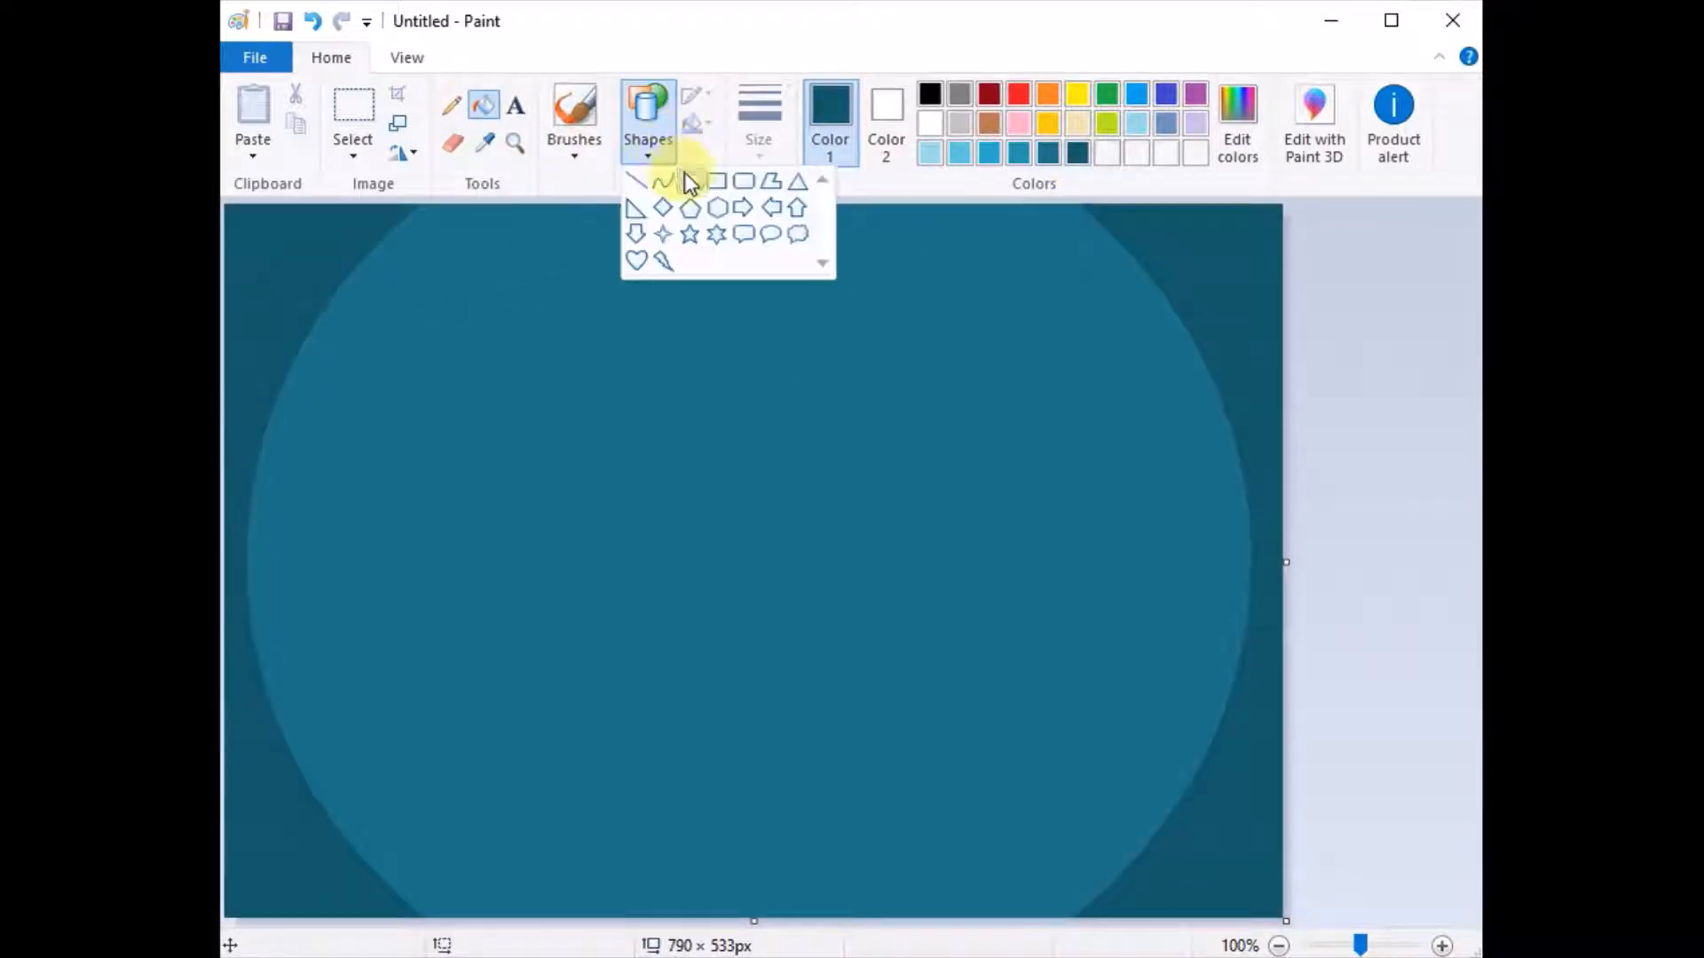
pyautogui.click(684, 176)
pyautogui.moveTo(435, 225); pyautogui.dragTo(1121, 891)
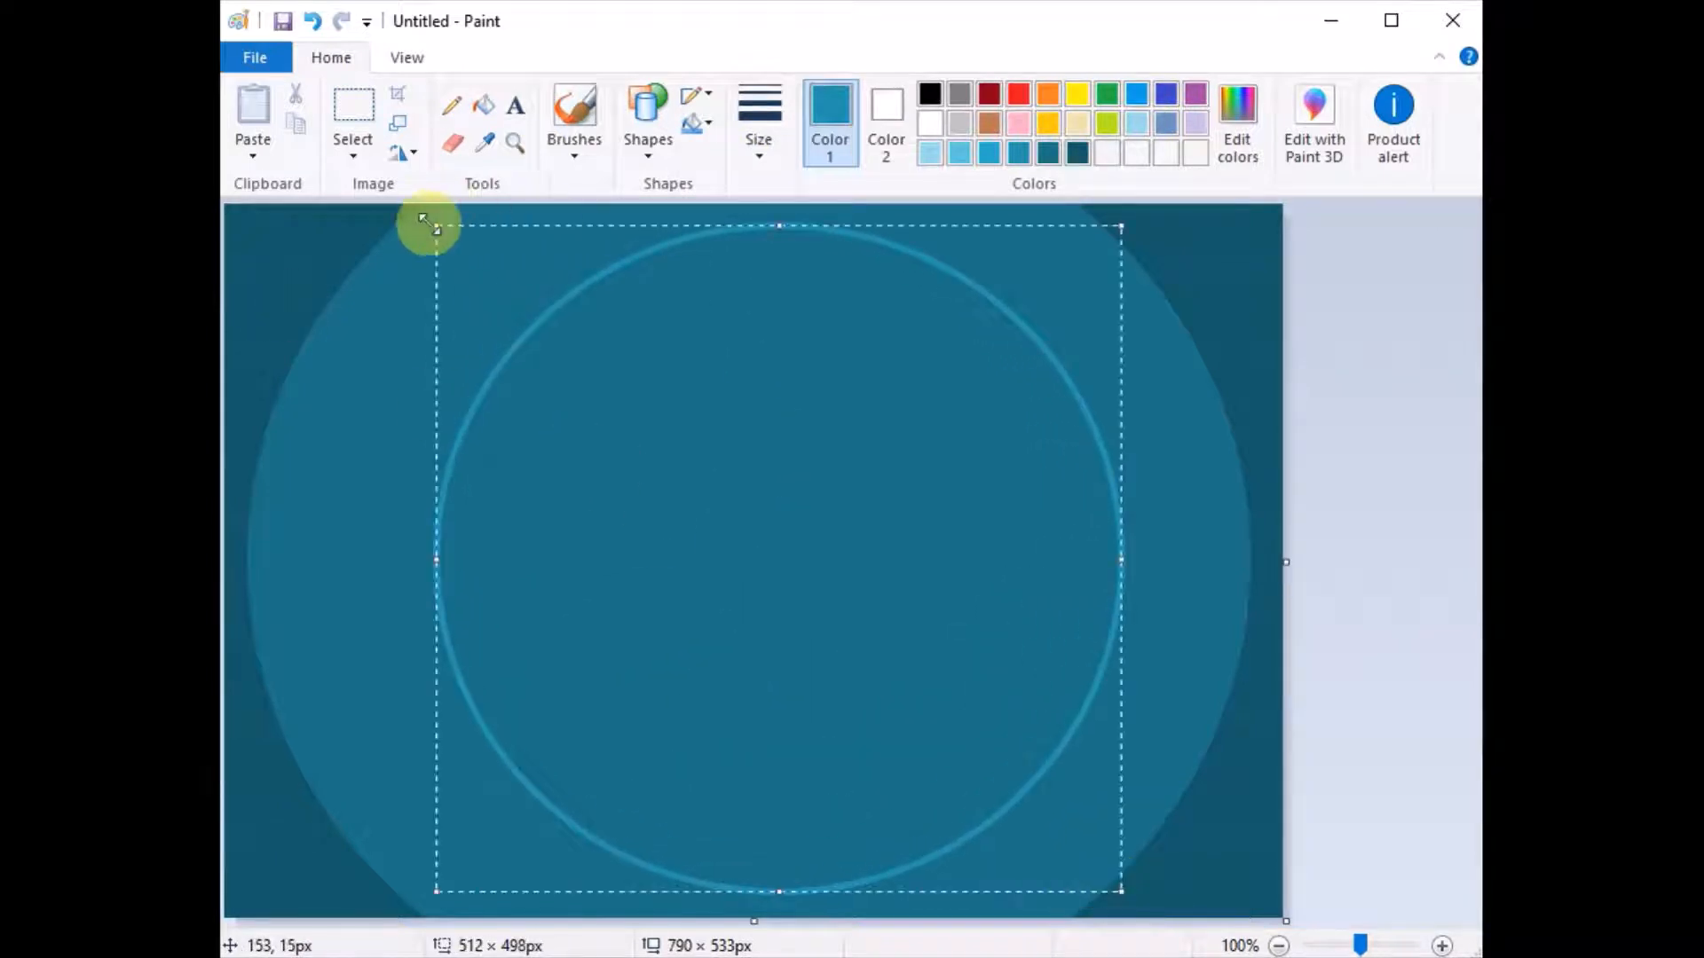
pyautogui.moveTo(434, 222); pyautogui.dragTo(401, 220)
pyautogui.click(1205, 289)
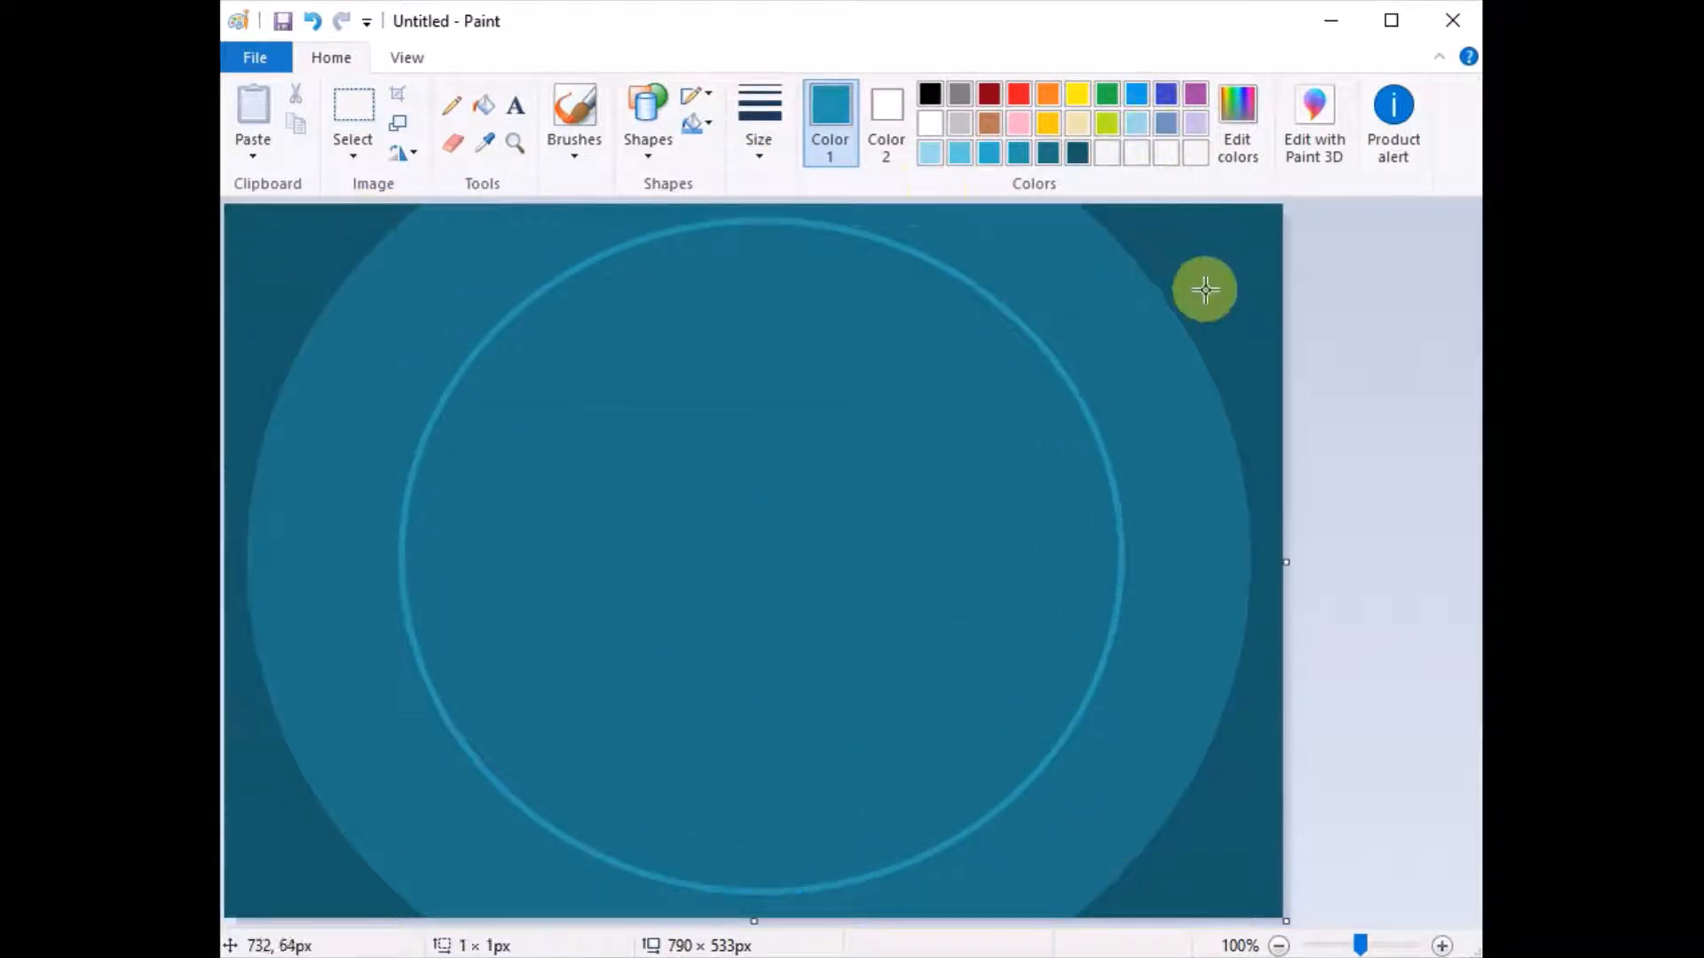
# Draw two smaller concentric circles in lighter blues, about 252 × 243 px and 120 × 117 px, centred inside the ring
pyautogui.click(992, 160)
pyautogui.moveTo(622, 391); pyautogui.dragTo(960, 715)
pyautogui.moveTo(796, 577); pyautogui.dragTo(764, 574)
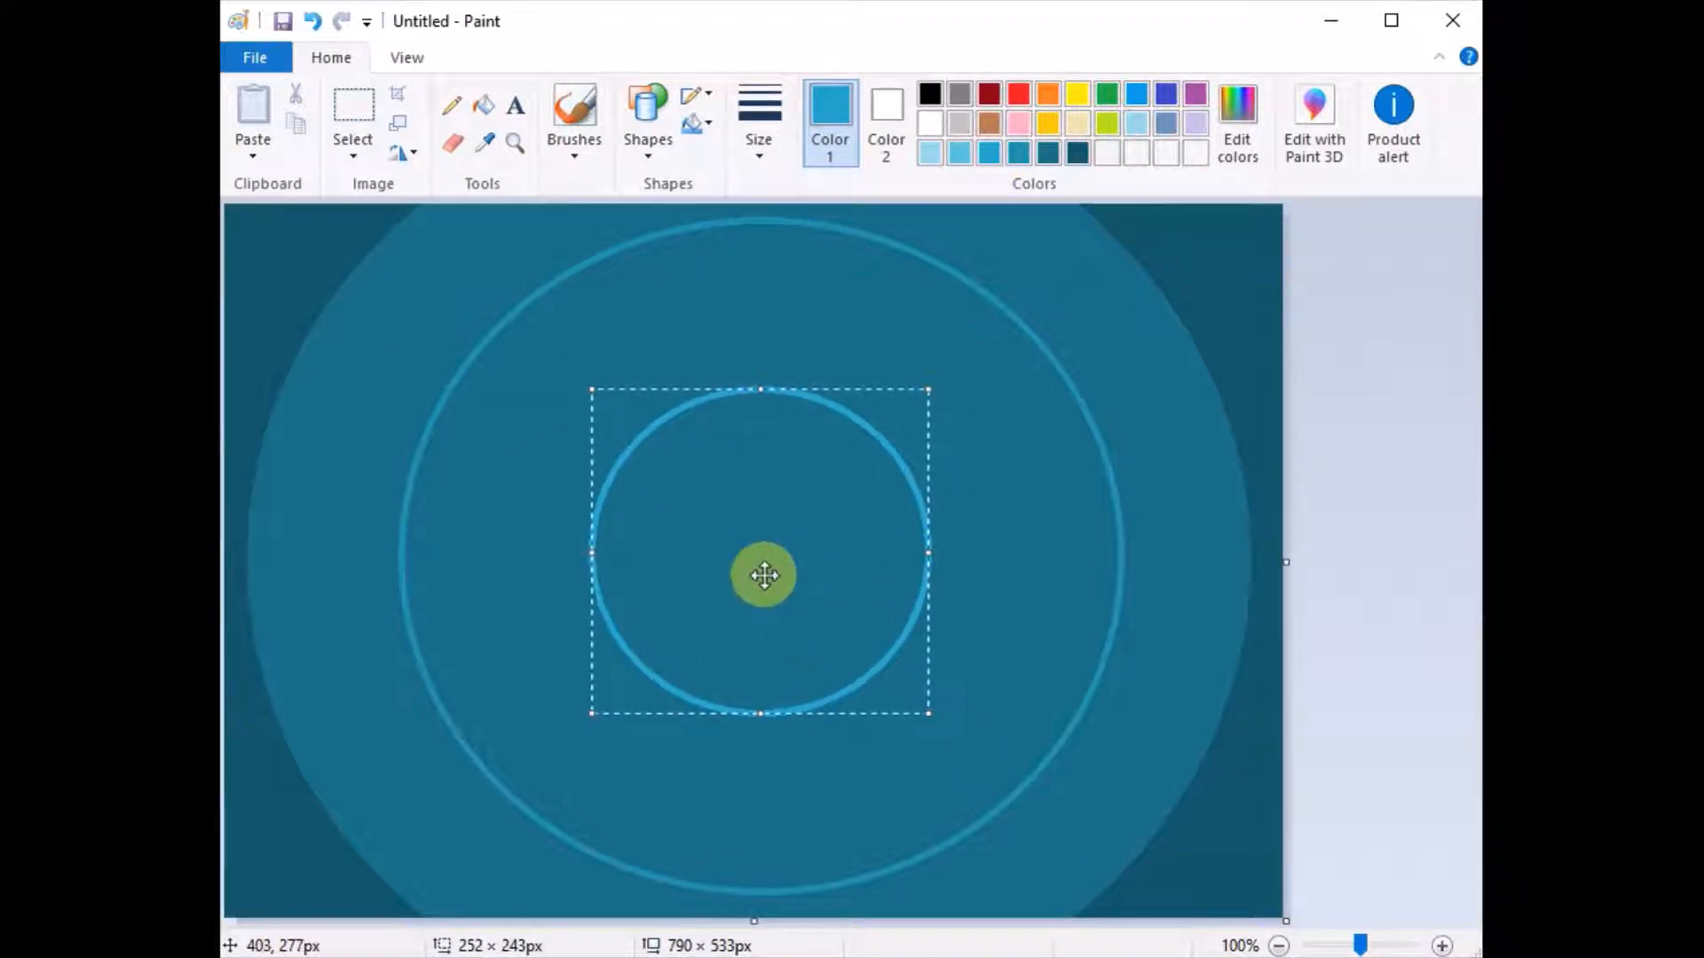
pyautogui.click(1152, 490)
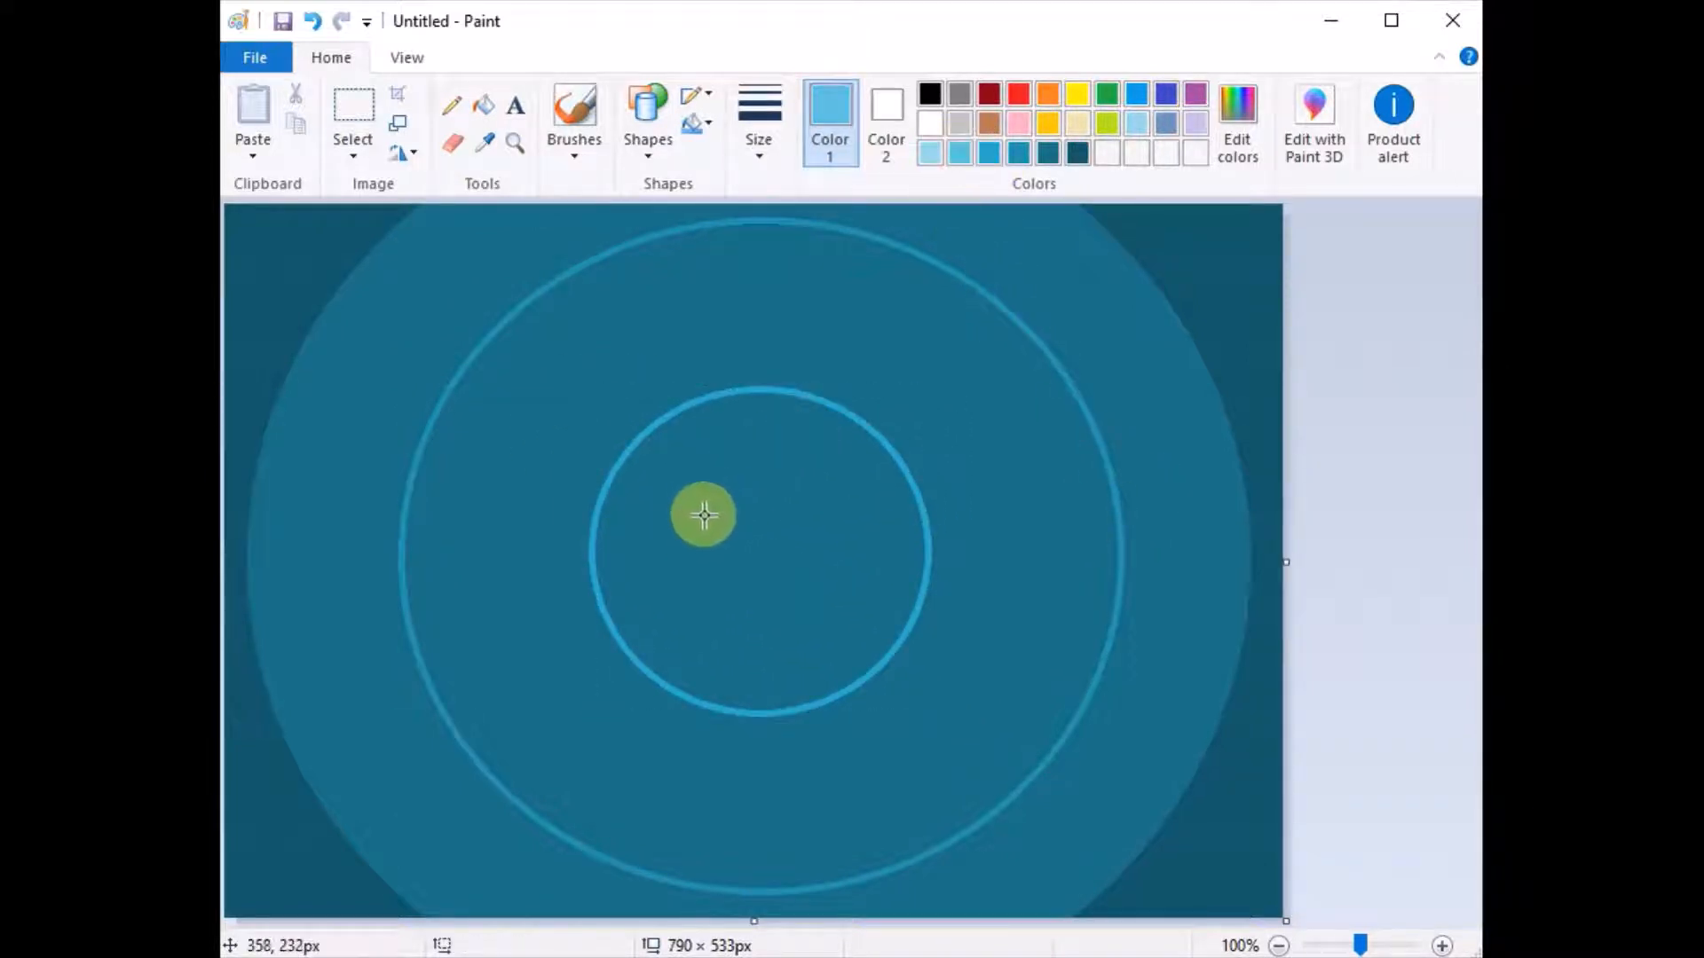
pyautogui.moveTo(700, 512); pyautogui.dragTo(867, 672)
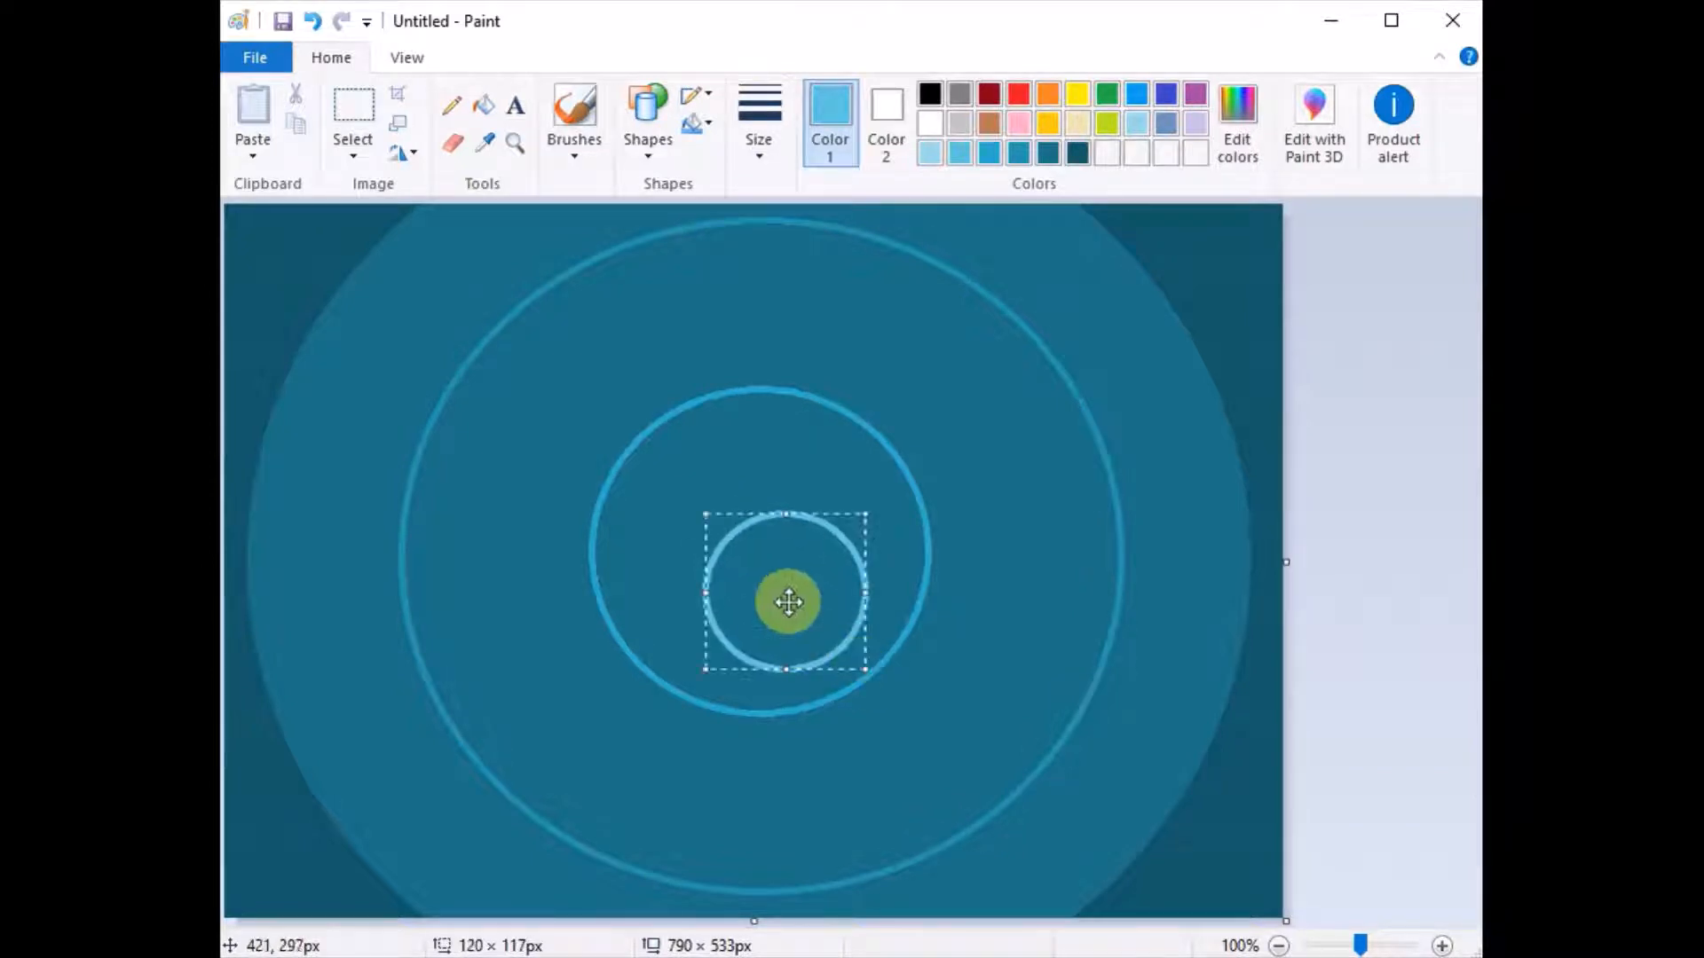
pyautogui.moveTo(788, 598); pyautogui.dragTo(764, 562)
pyautogui.click(1033, 550)
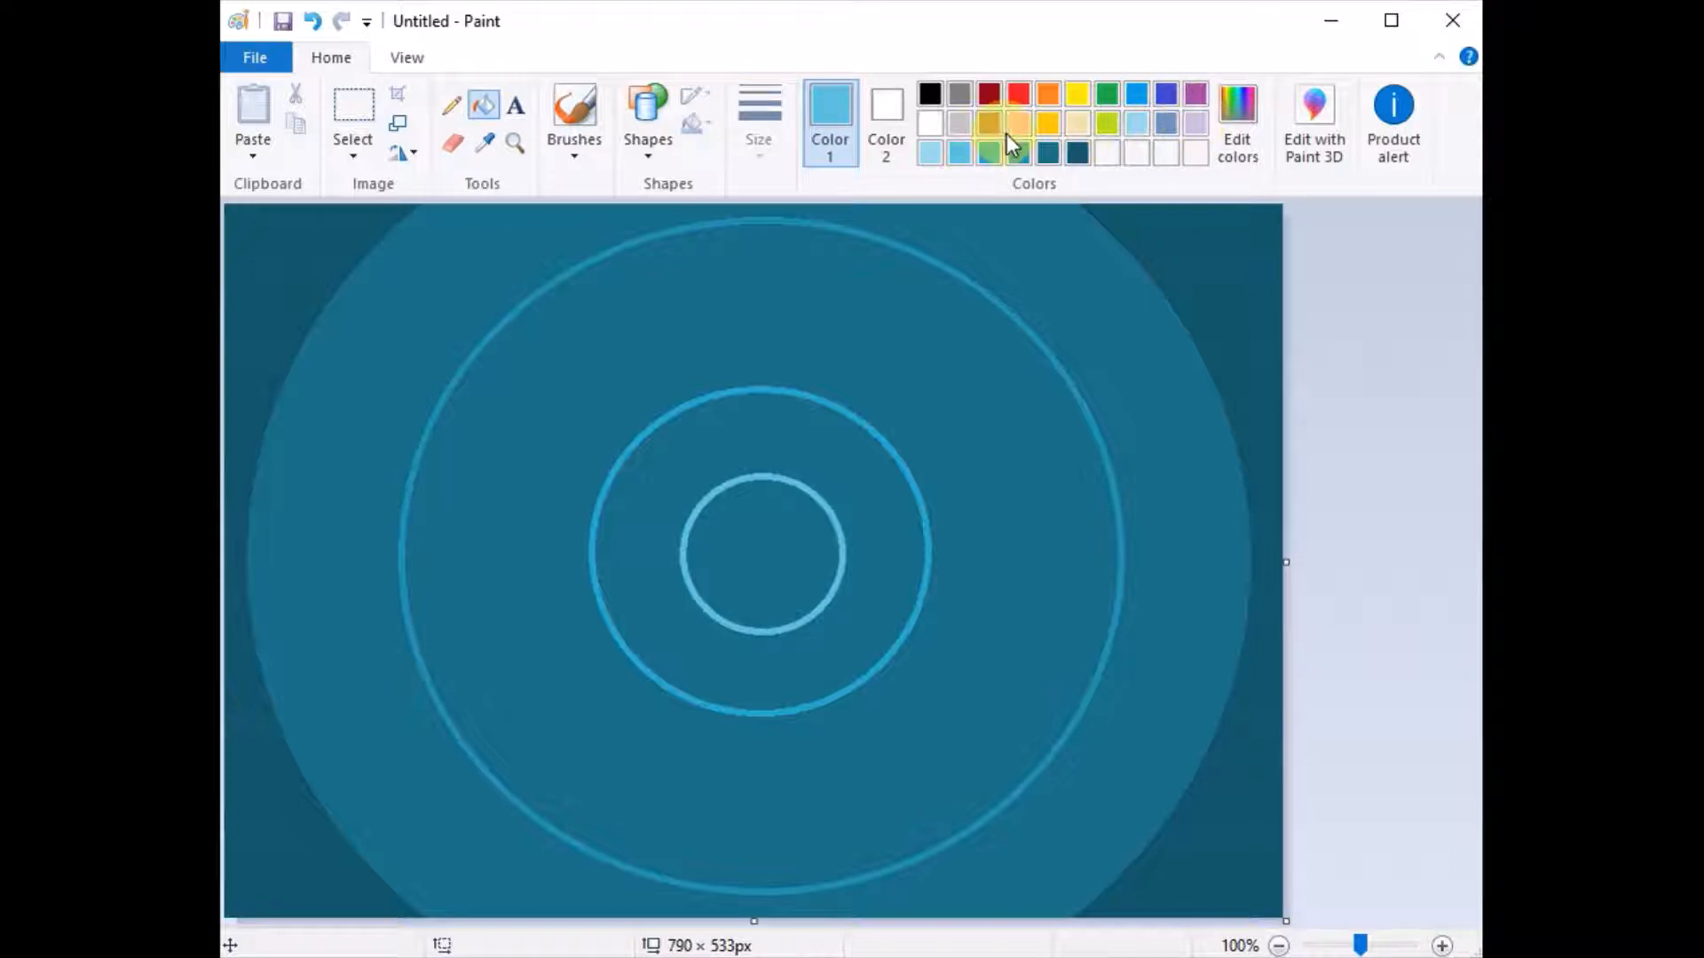
# Fill the outer ring, middle ring and centre circle with progressively lighter custom blues
pyautogui.click(990, 151)
pyautogui.click(689, 290)
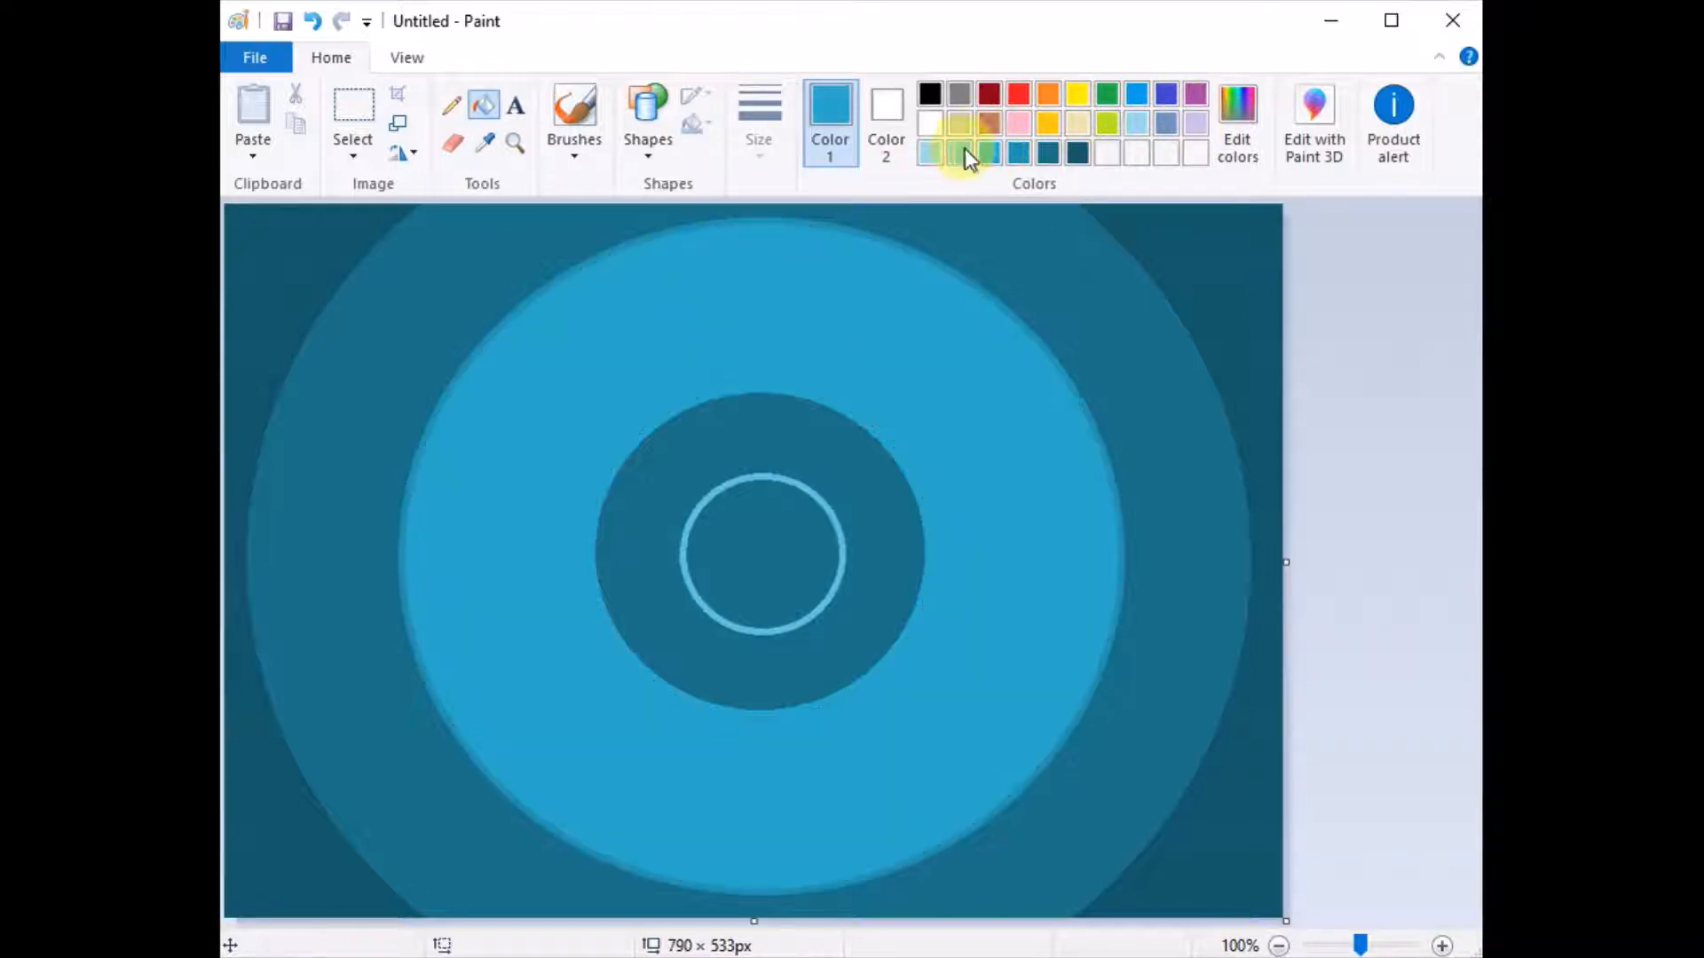
pyautogui.click(621, 285)
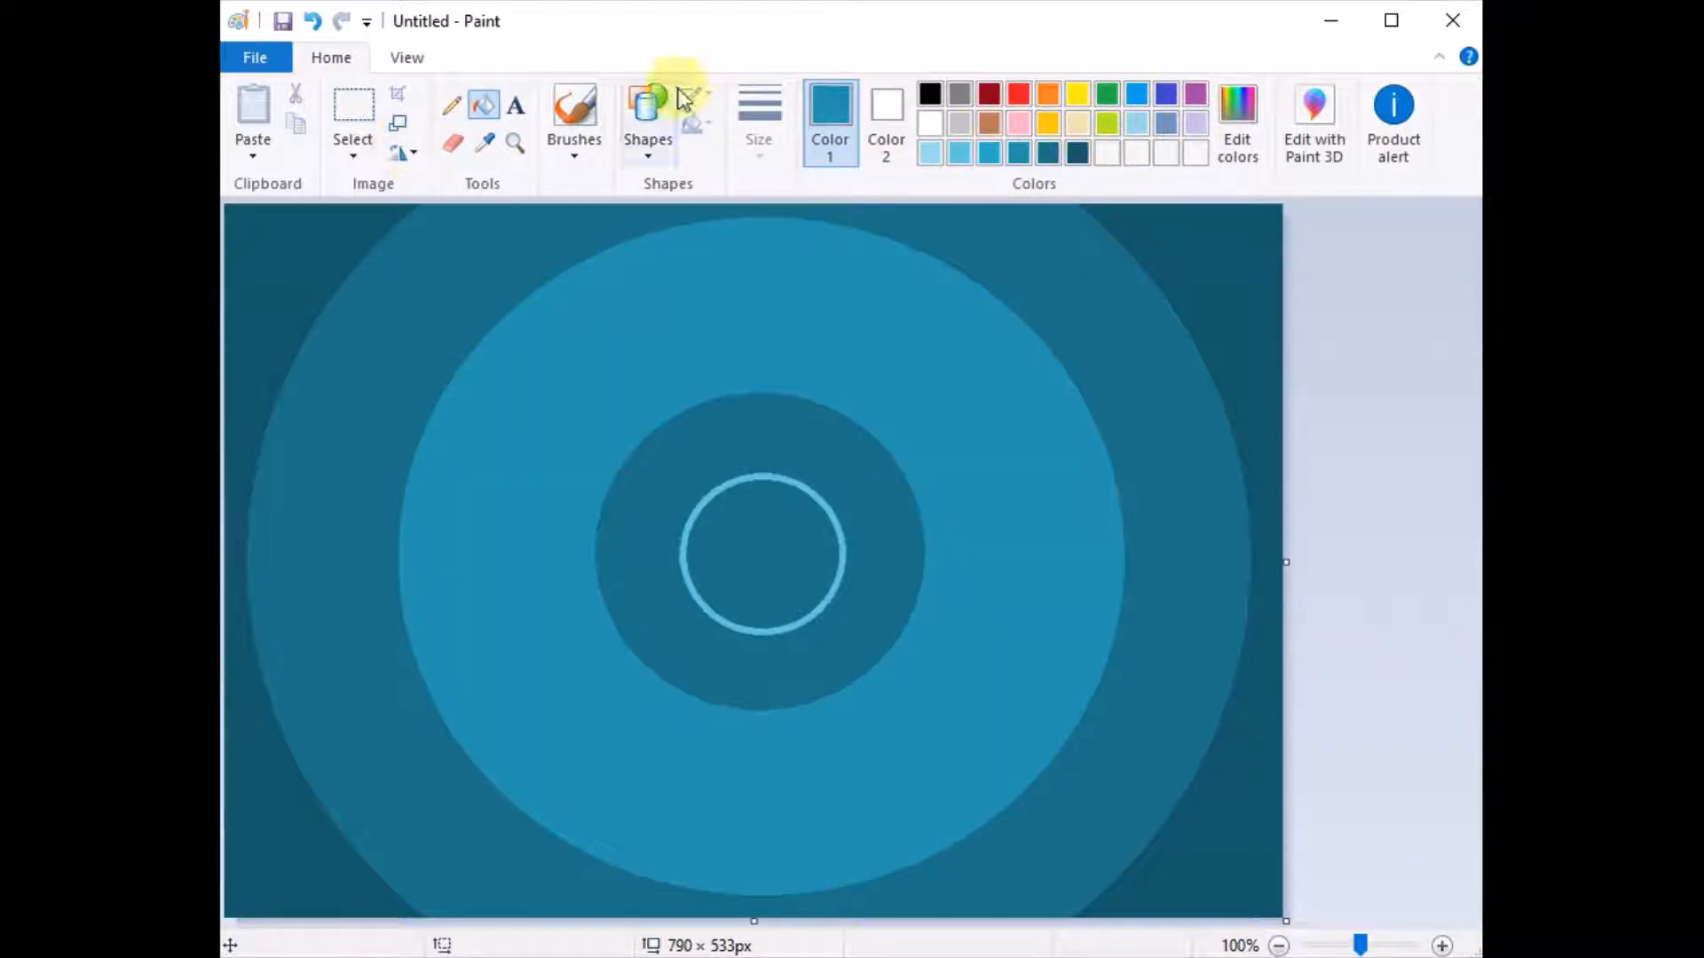
pyautogui.click(837, 454)
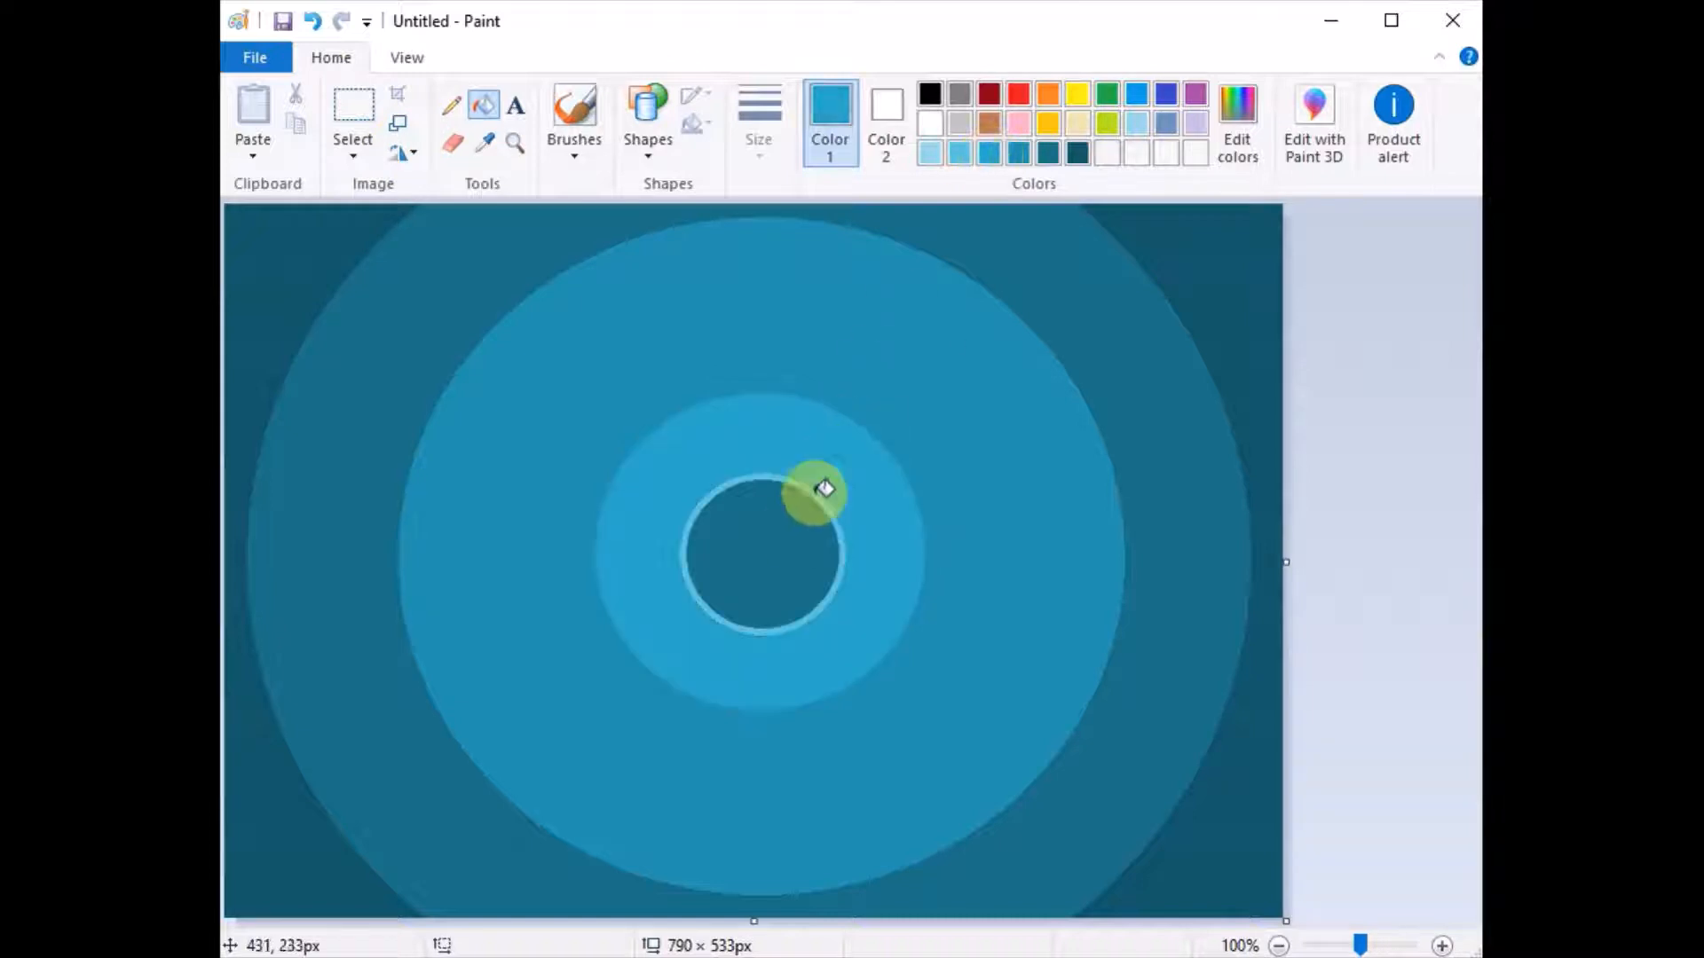
pyautogui.click(958, 156)
pyautogui.click(790, 513)
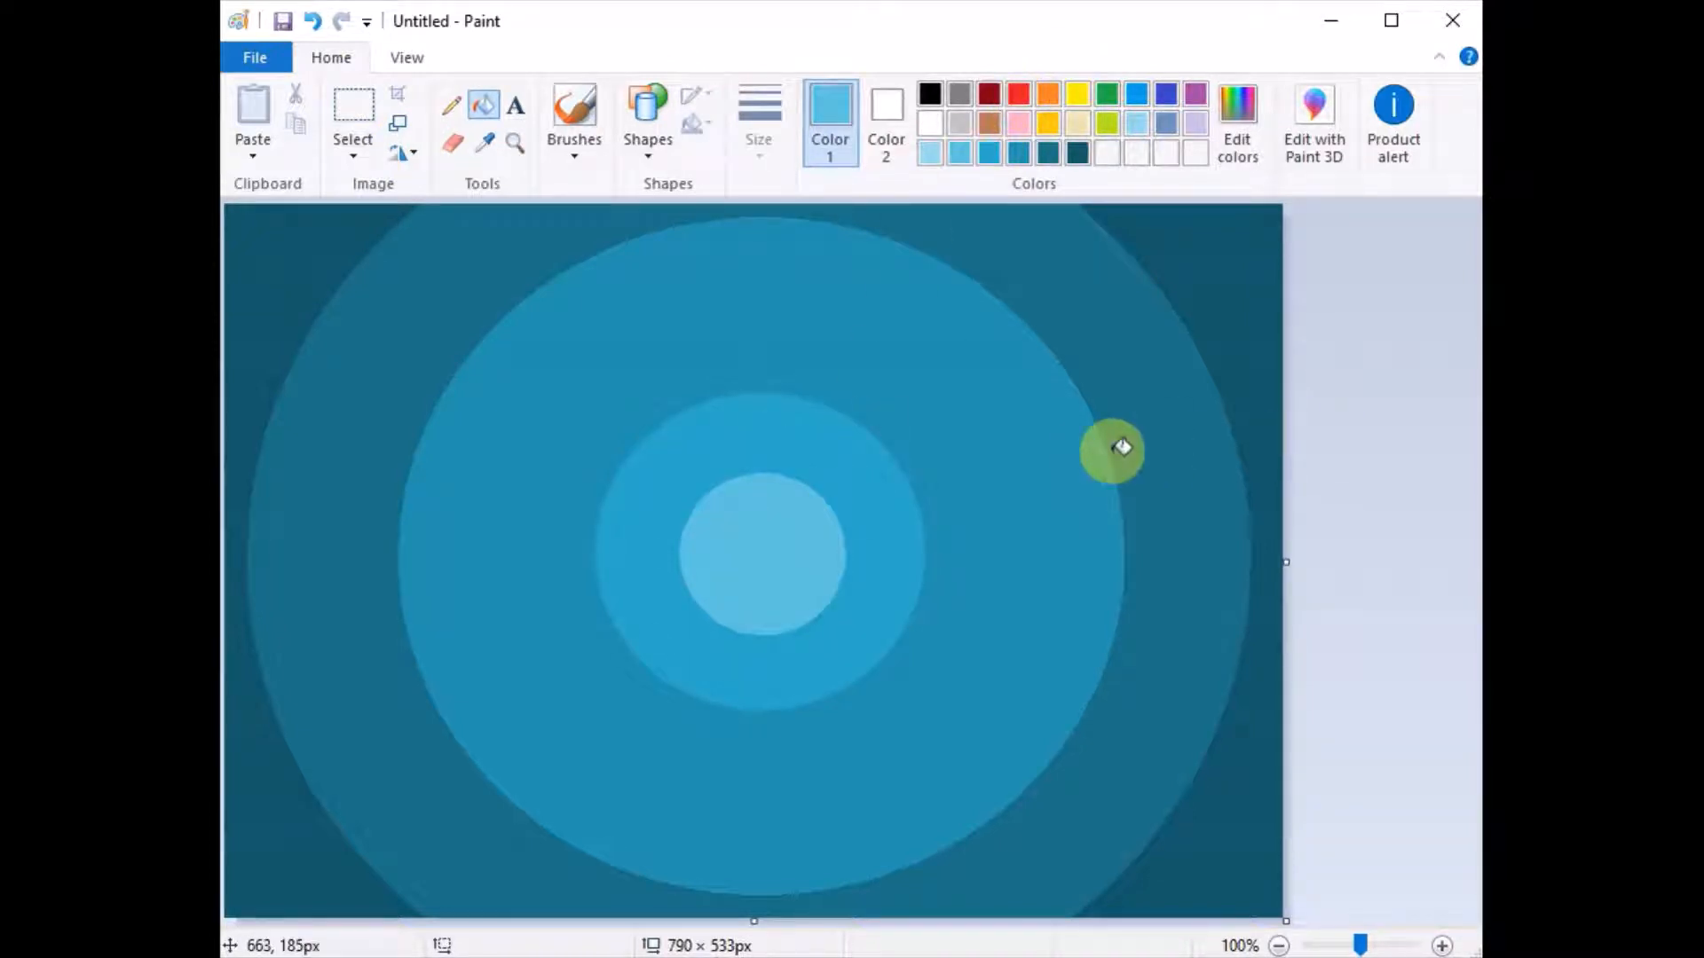
# Undo the ring fills and the two smaller circles, keeping the outer circle outline
pyautogui.click(317, 30)
pyautogui.click(318, 30)
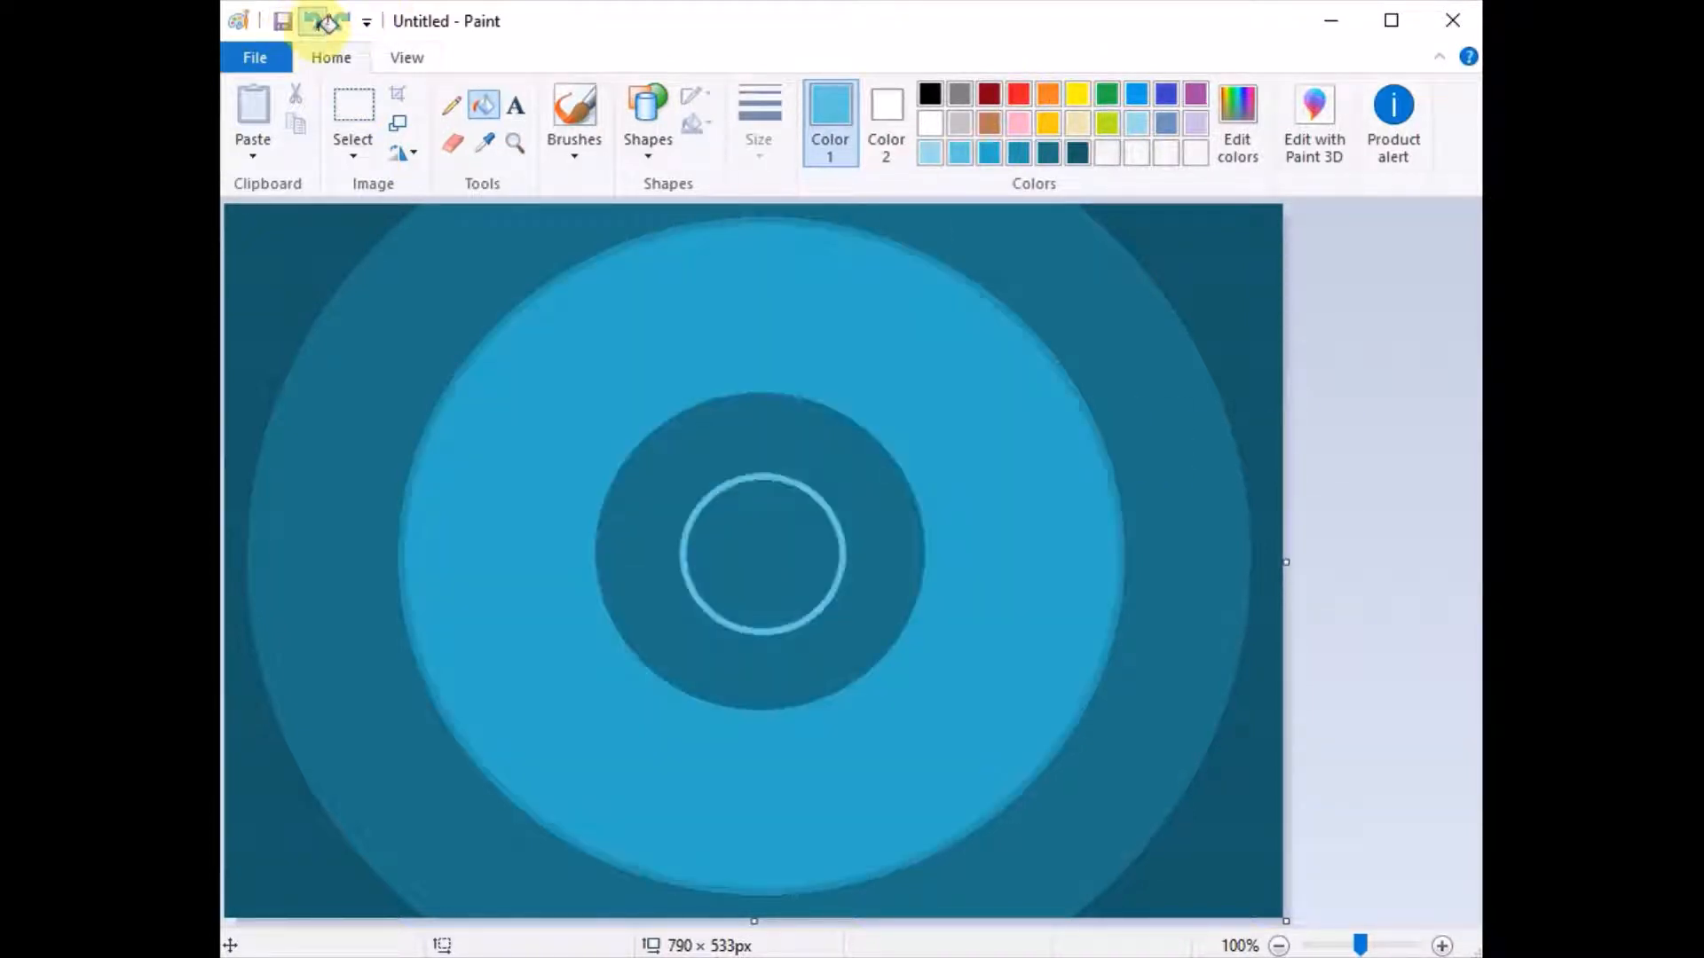
pyautogui.click(317, 30)
pyautogui.click(317, 30)
# Draw a medium circle outline in the third custom blue and centre it inside the outer circle outline
pyautogui.click(663, 164)
pyautogui.click(691, 181)
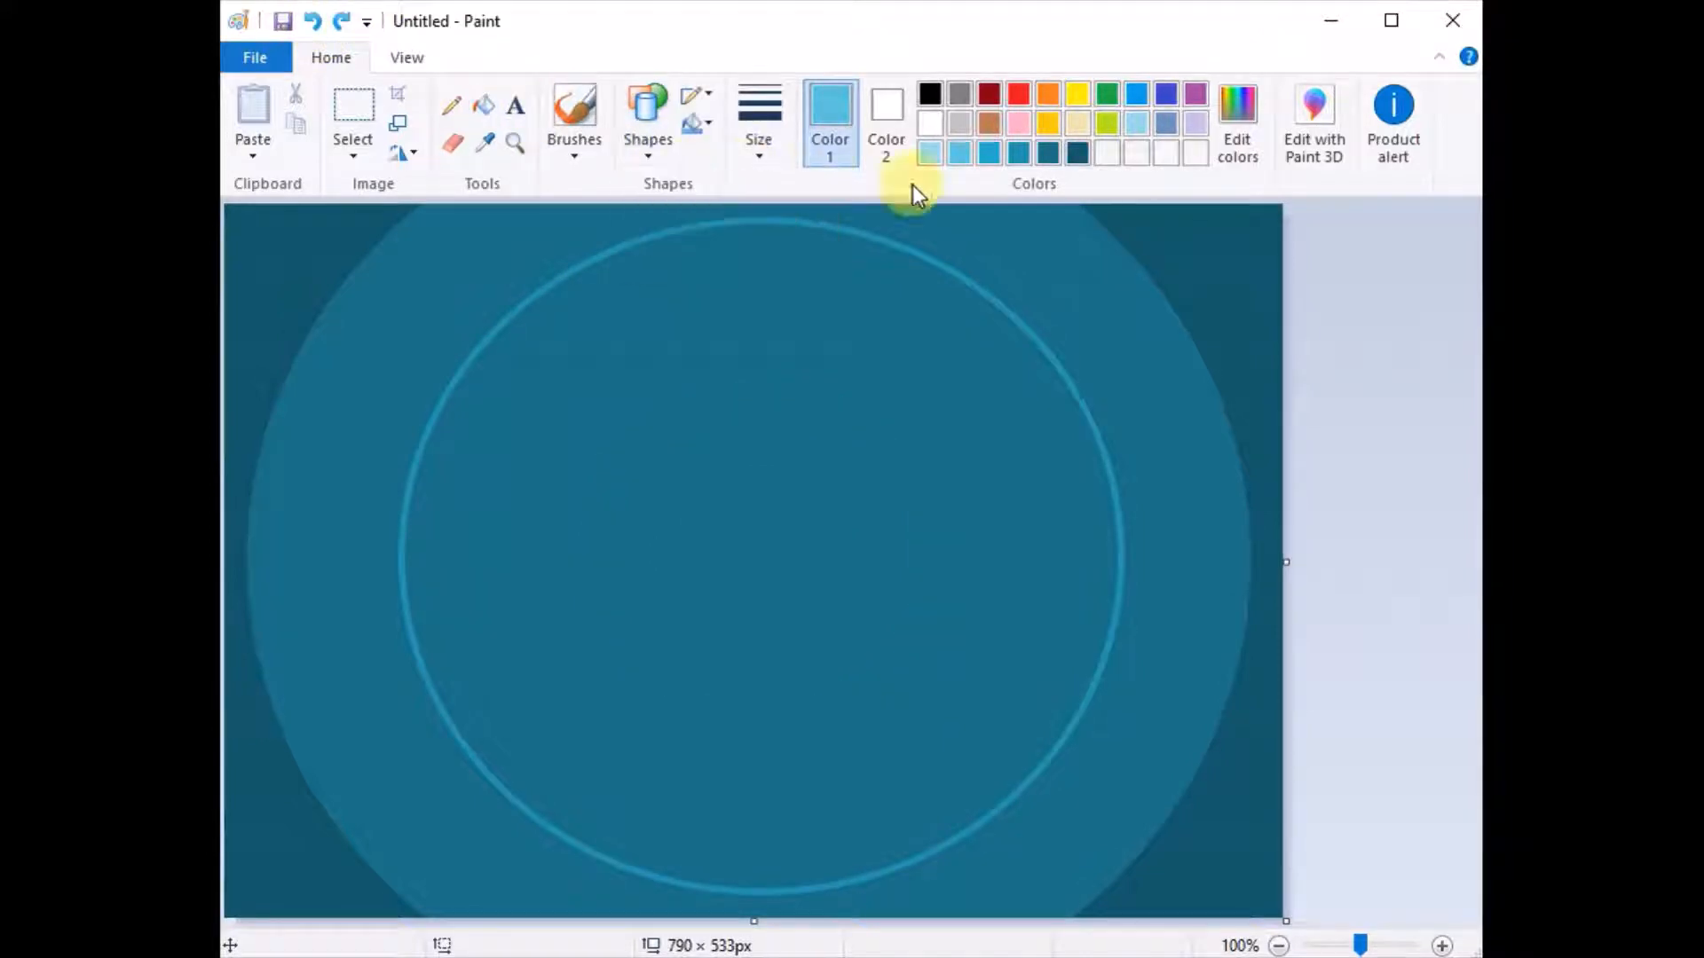
pyautogui.click(1001, 160)
pyautogui.moveTo(629, 338); pyautogui.dragTo(1088, 783)
pyautogui.moveTo(929, 631)
pyautogui.mouseDown()
pyautogui.moveTo(780, 544)
pyautogui.moveTo(802, 575)
pyautogui.mouseUp()
pyautogui.click(1122, 504)
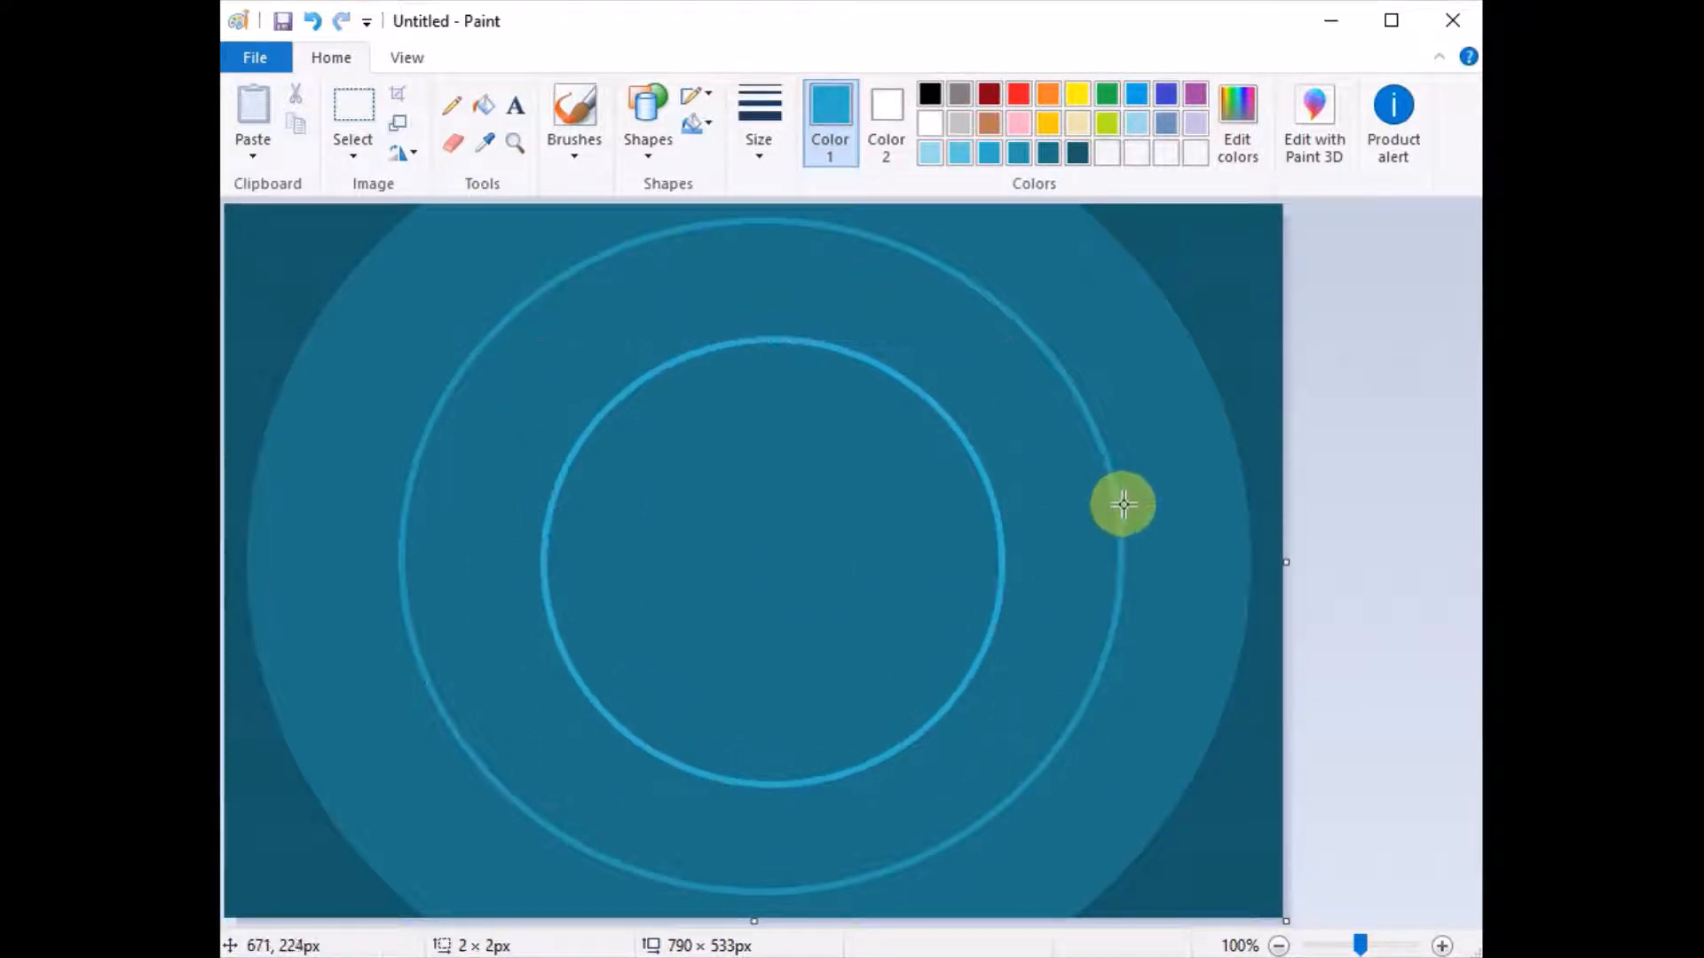
# Draw an inner ellipse about 171 × 158 px in the second custom blue and centre it inside the medium circle
pyautogui.click(989, 155)
pyautogui.moveTo(662, 479)
pyautogui.mouseDown()
pyautogui.moveTo(878, 647)
pyautogui.moveTo(891, 692)
pyautogui.mouseUp()
pyautogui.moveTo(807, 613); pyautogui.dragTo(803, 586)
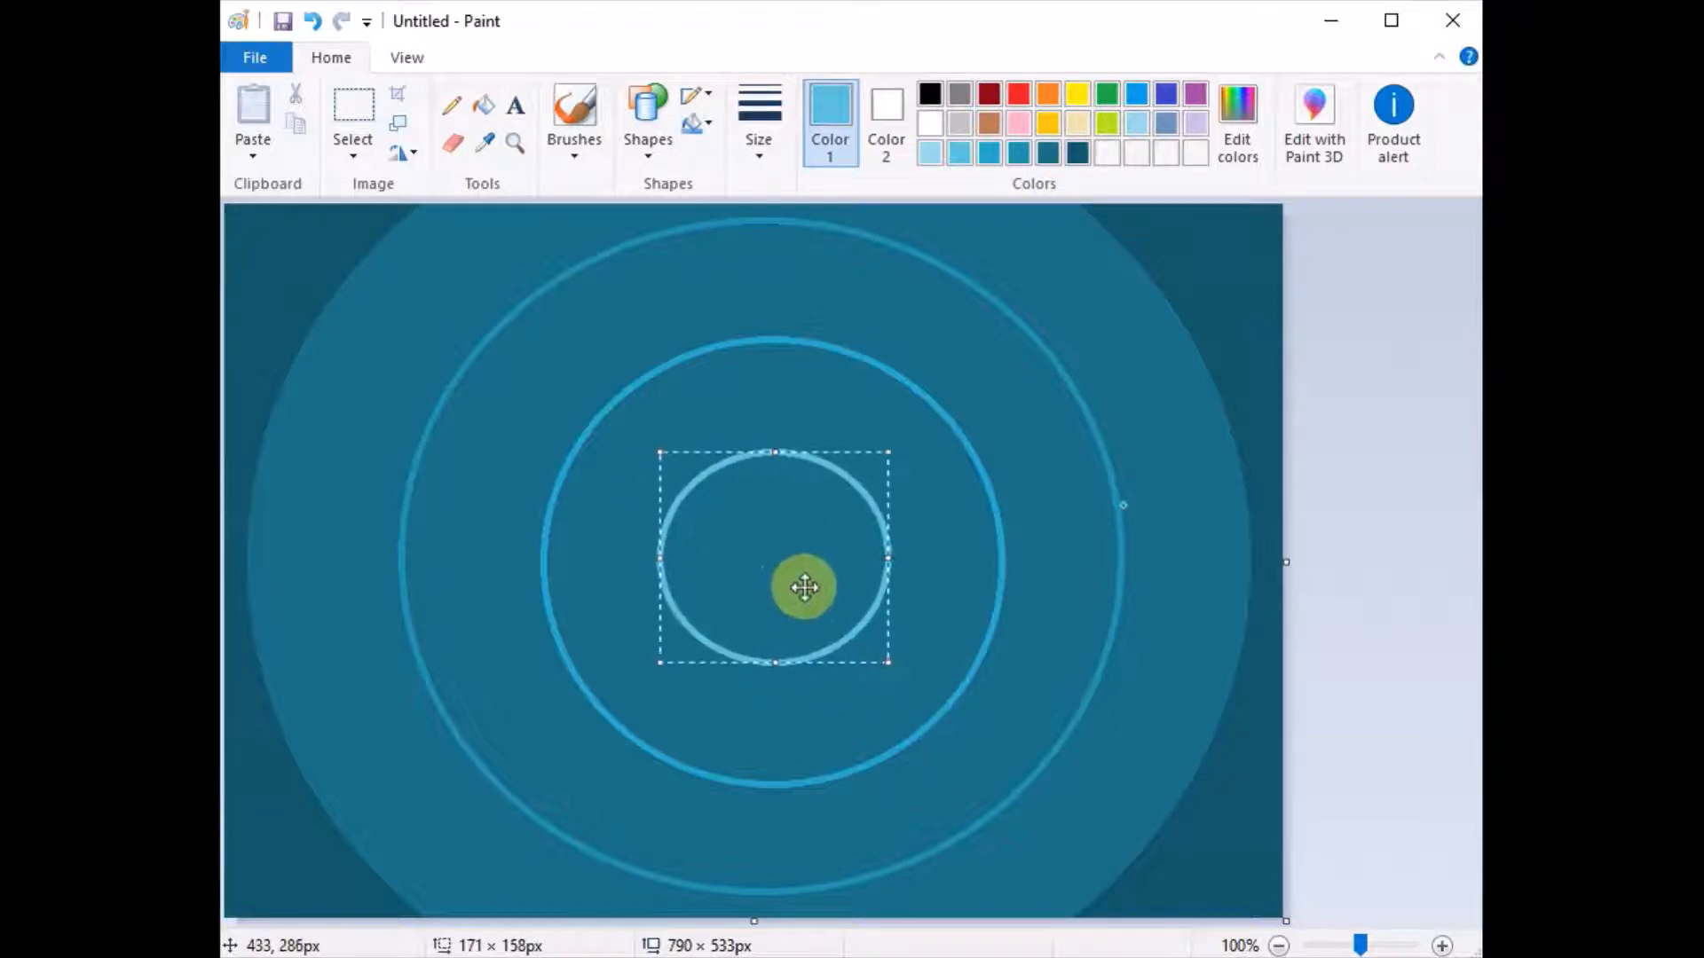
pyautogui.click(1170, 538)
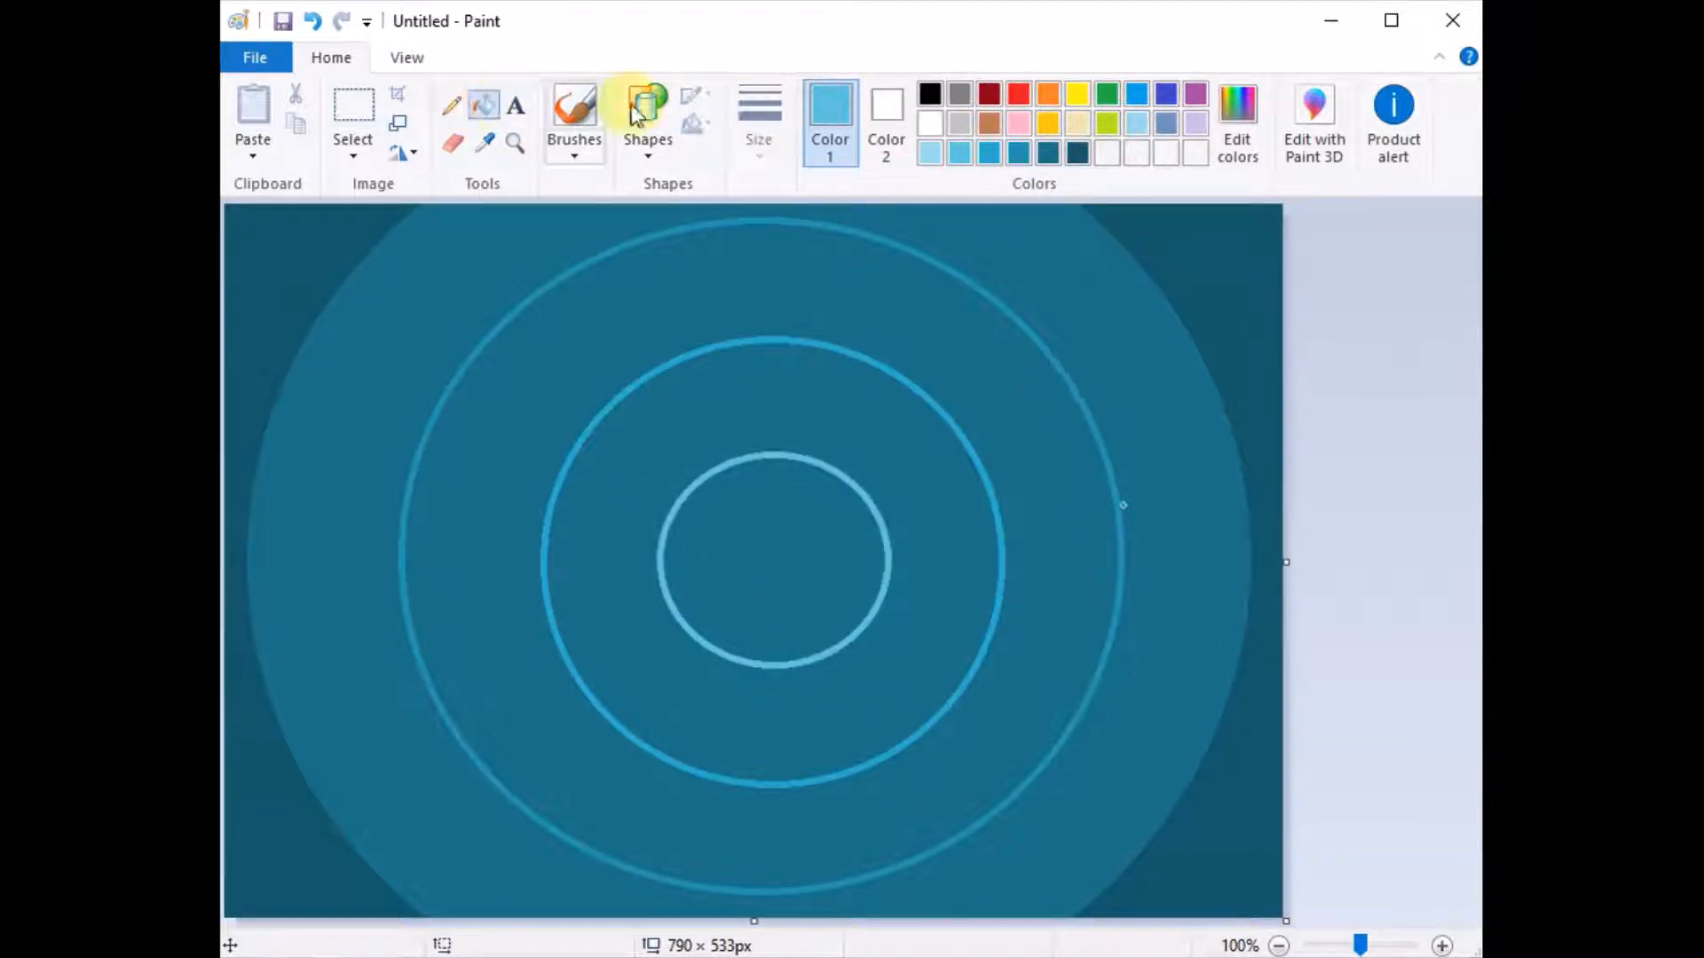
# Fill the centre ellipse, middle ring and outer ring with progressively darker blues, each matching its own outline color
pyautogui.click(803, 537)
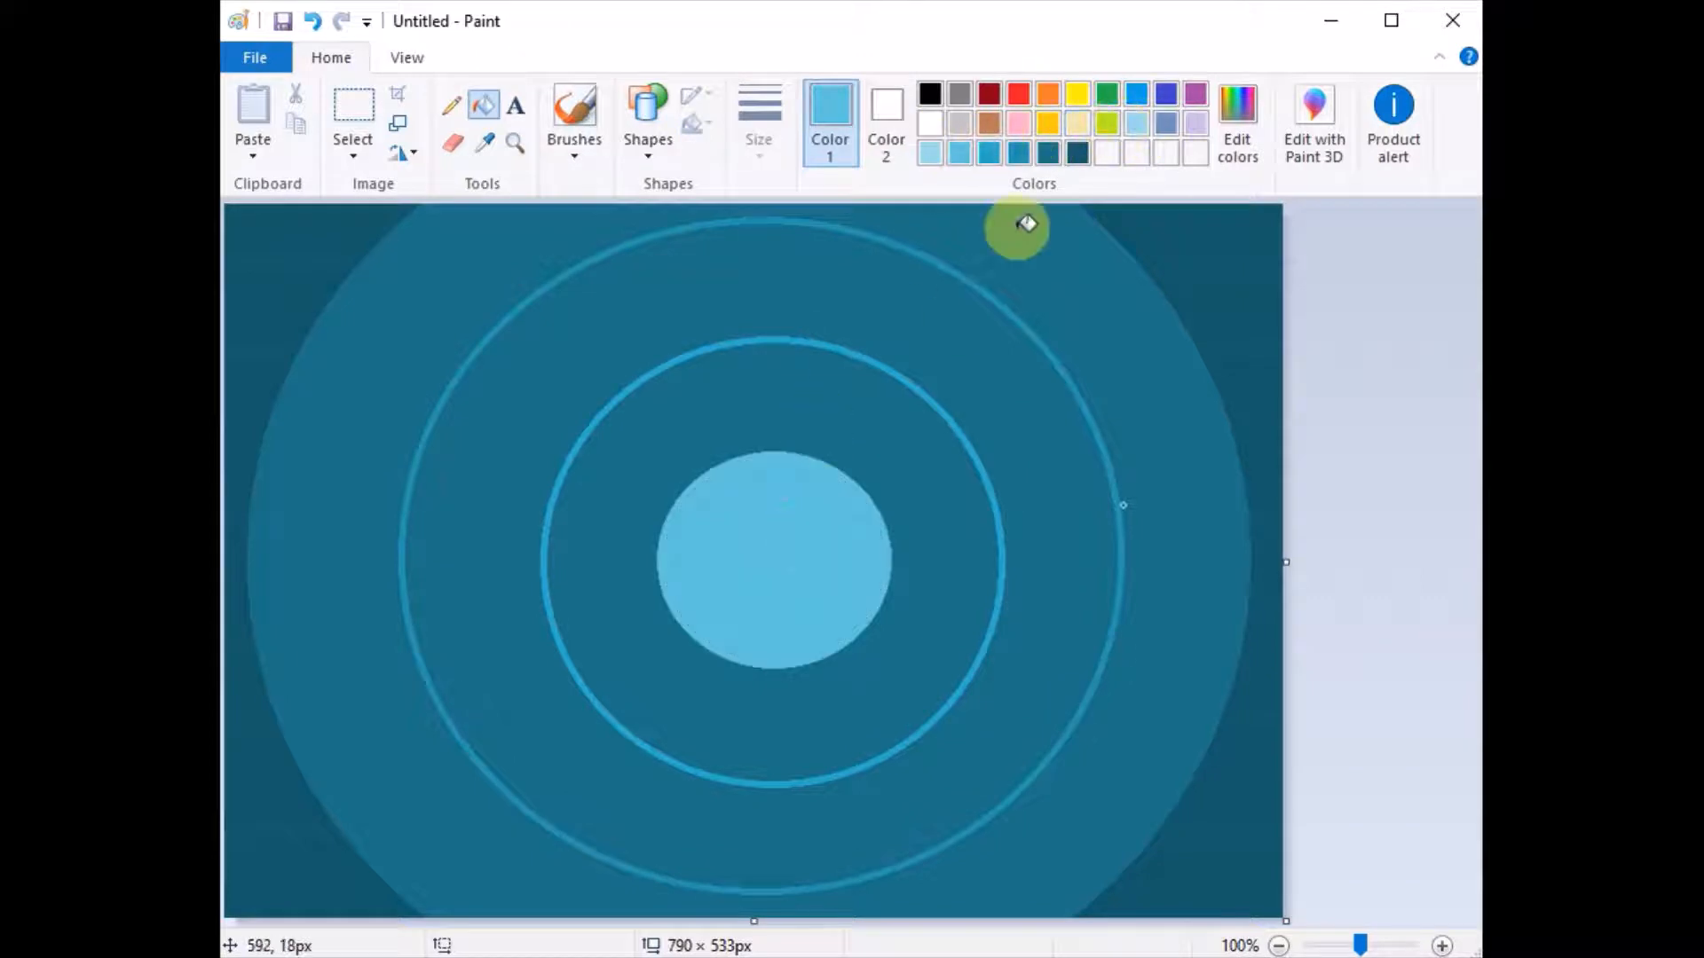
pyautogui.click(965, 158)
pyautogui.click(890, 434)
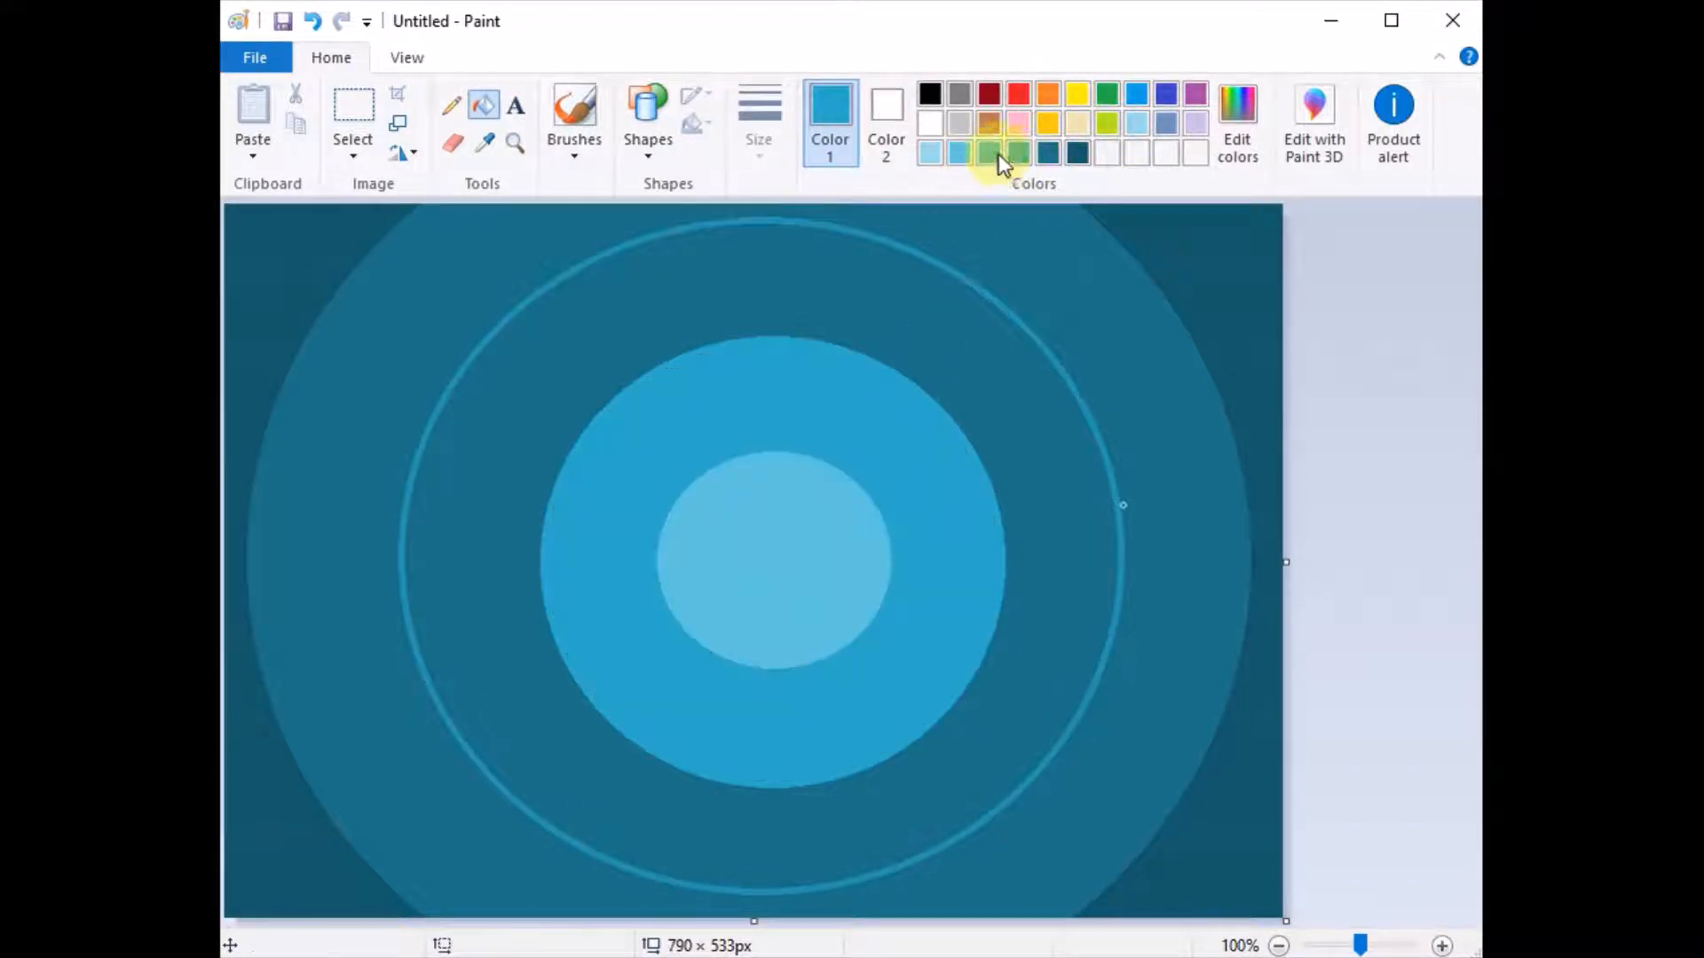
pyautogui.click(1013, 364)
pyautogui.click(316, 23)
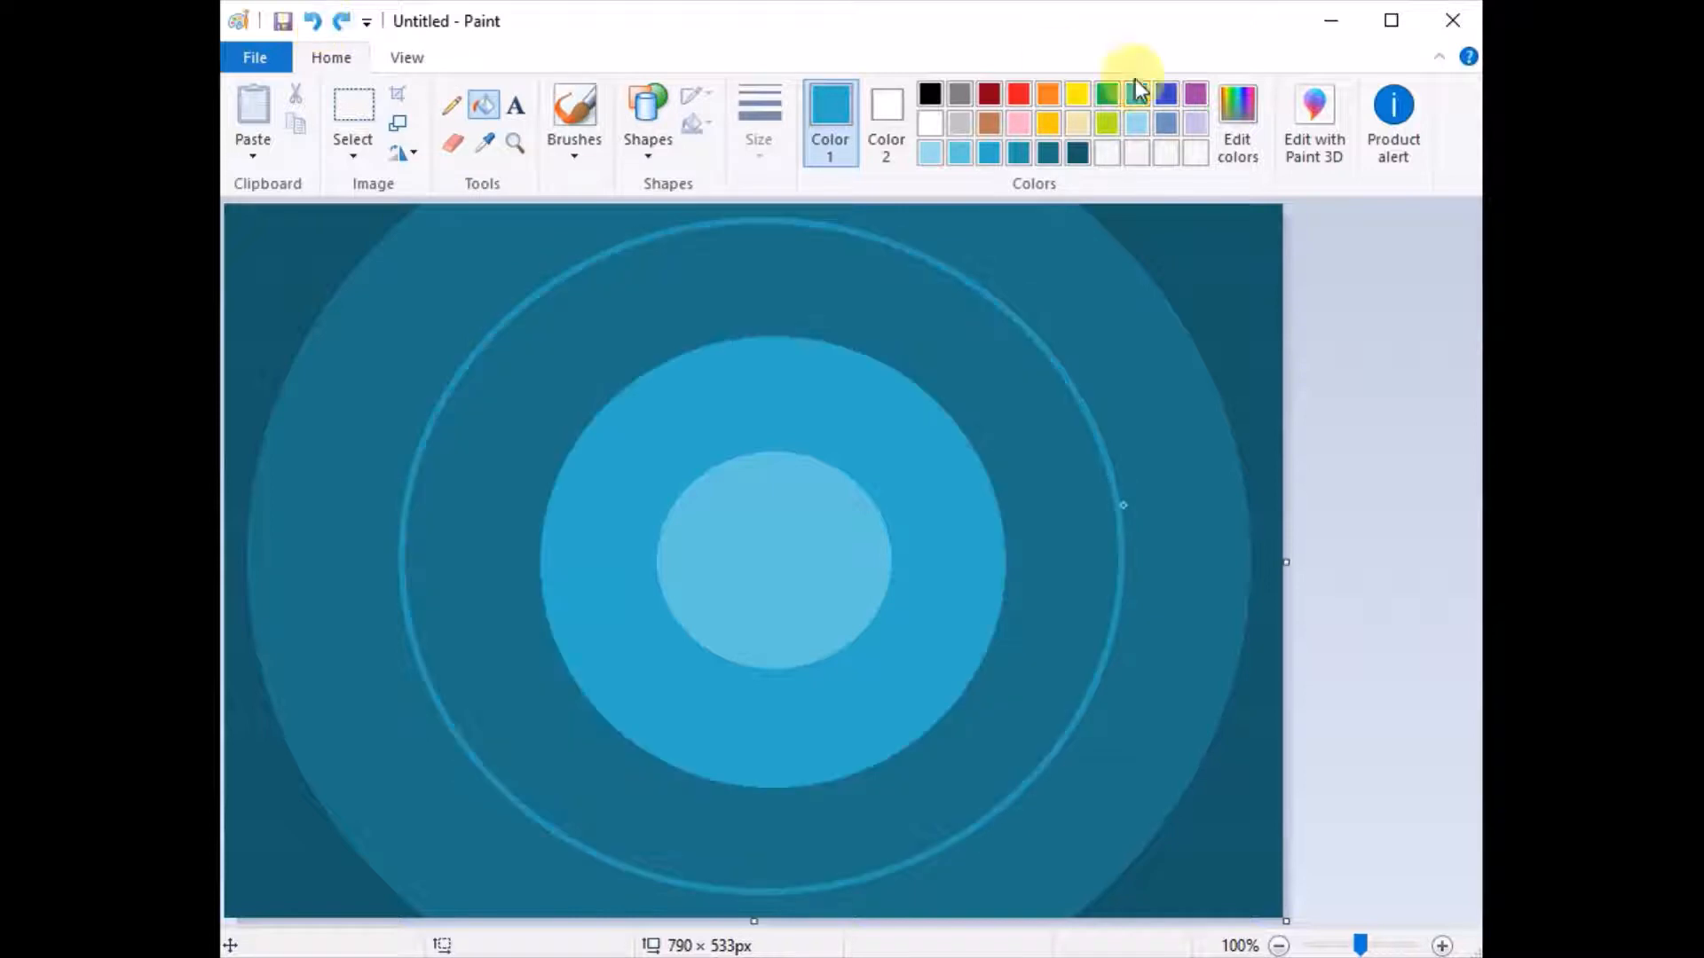
pyautogui.click(1008, 412)
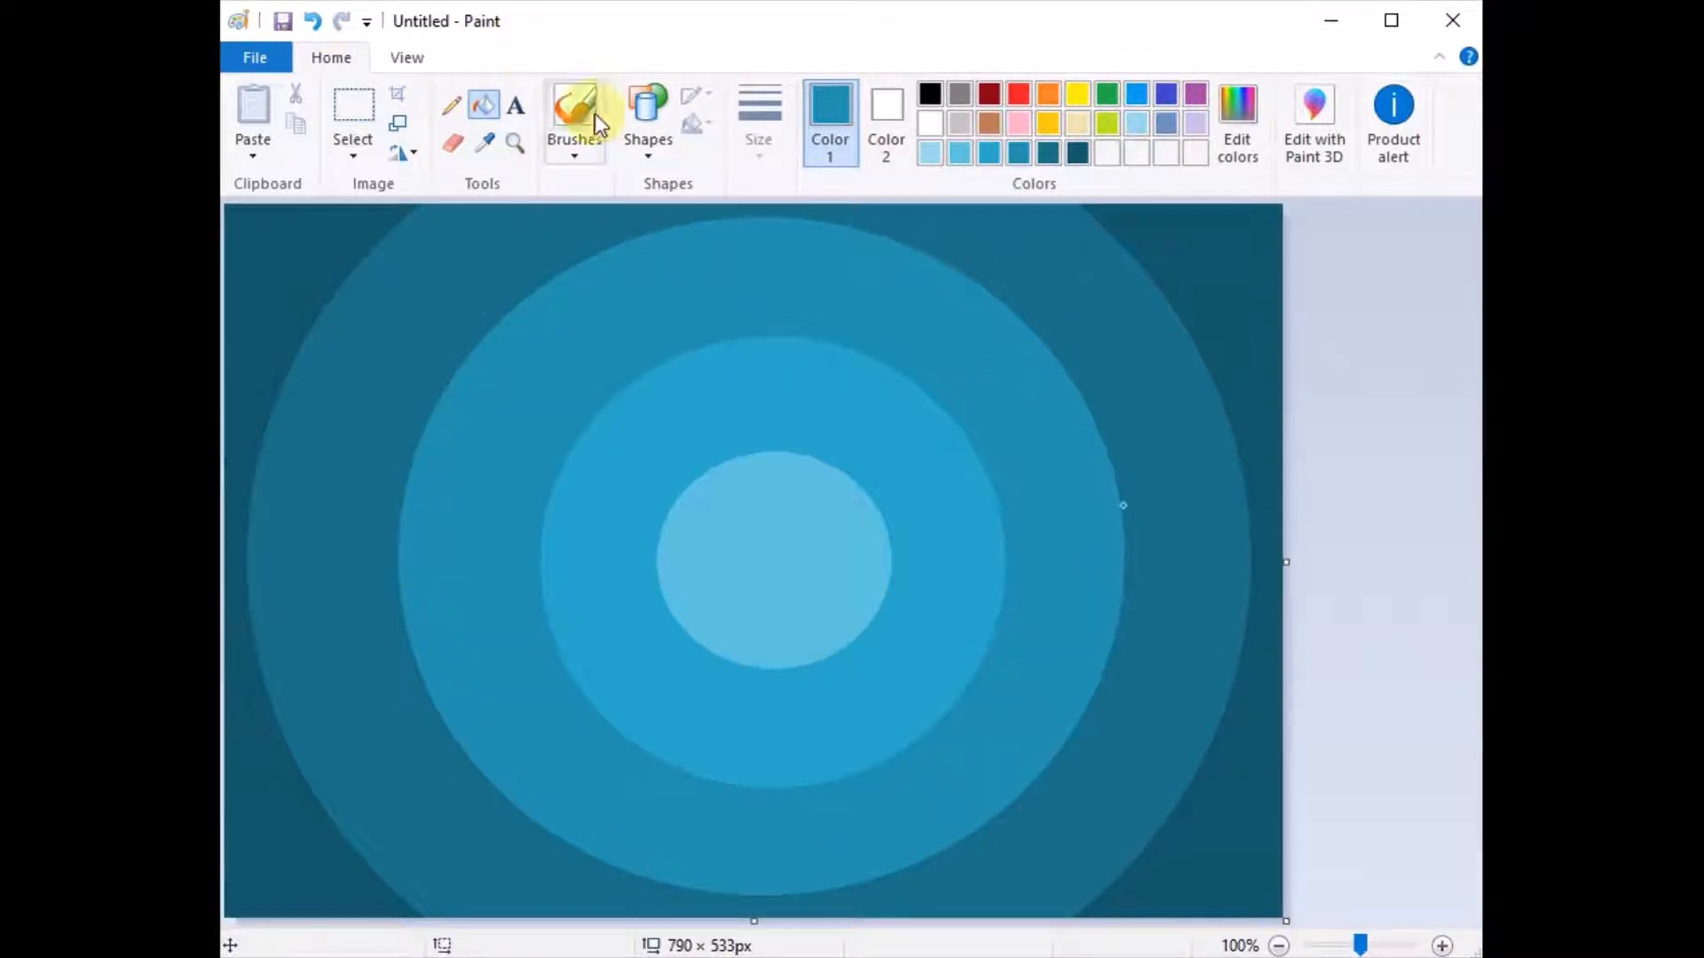
# Airbrush second-darkest teal over the boundary between the largest circle and the dark background along the canvas's right side to blend them
pyautogui.click(573, 147)
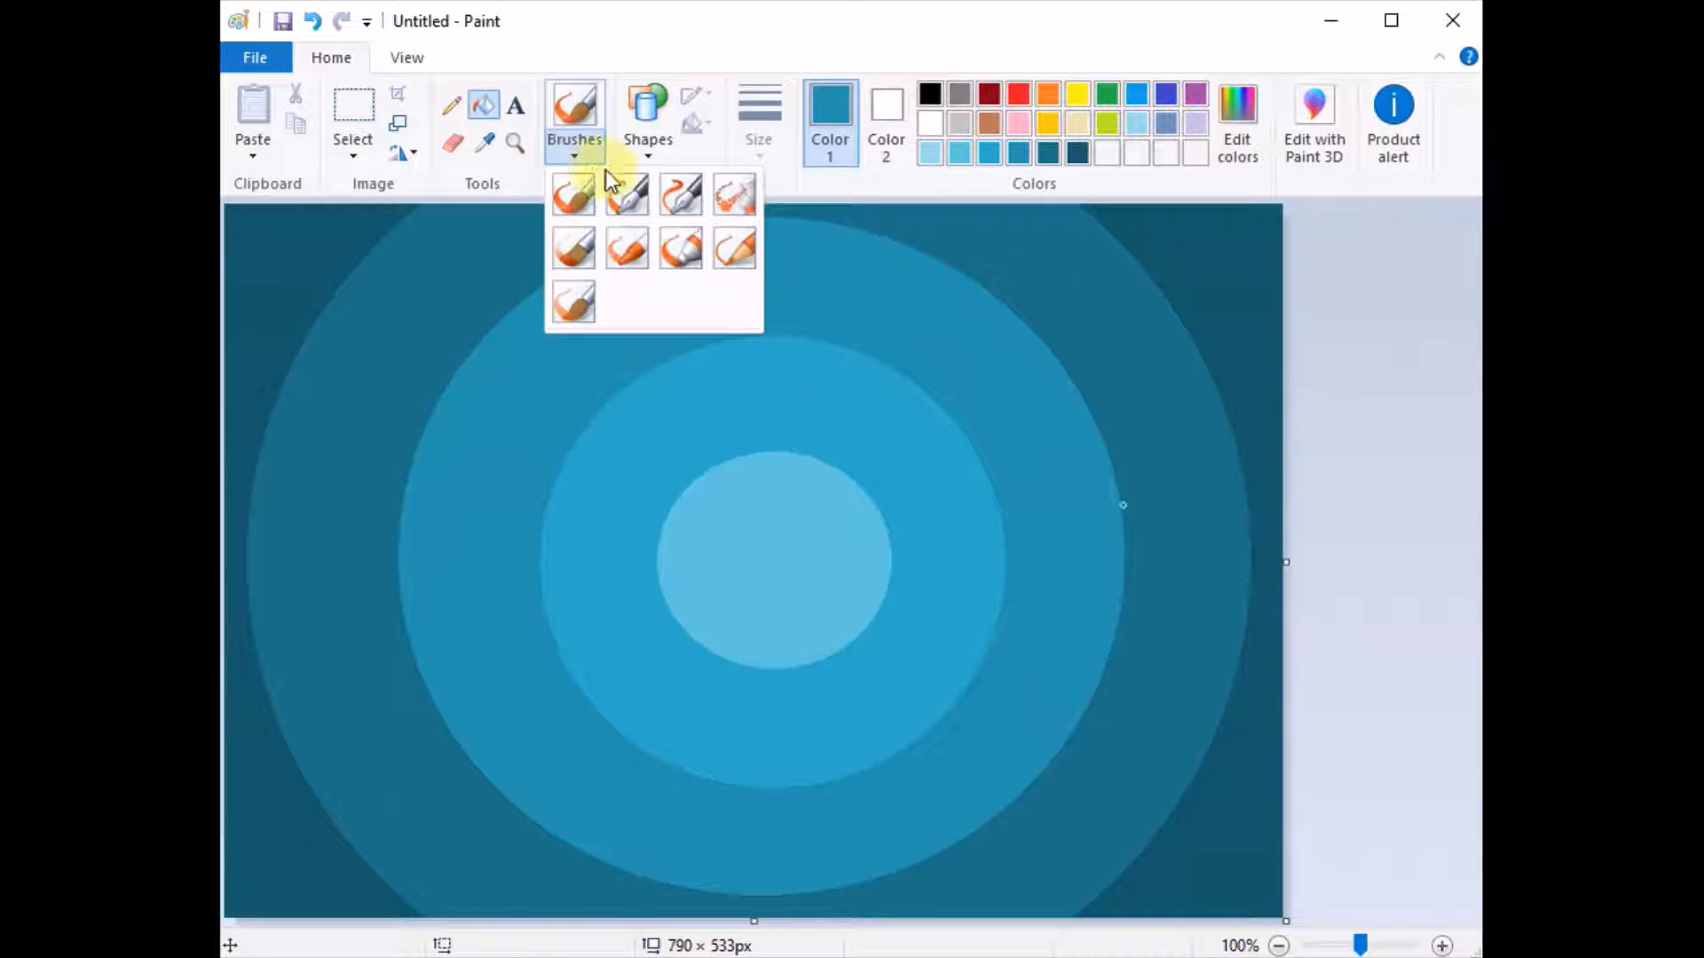
pyautogui.click(742, 190)
pyautogui.click(748, 133)
pyautogui.click(875, 354)
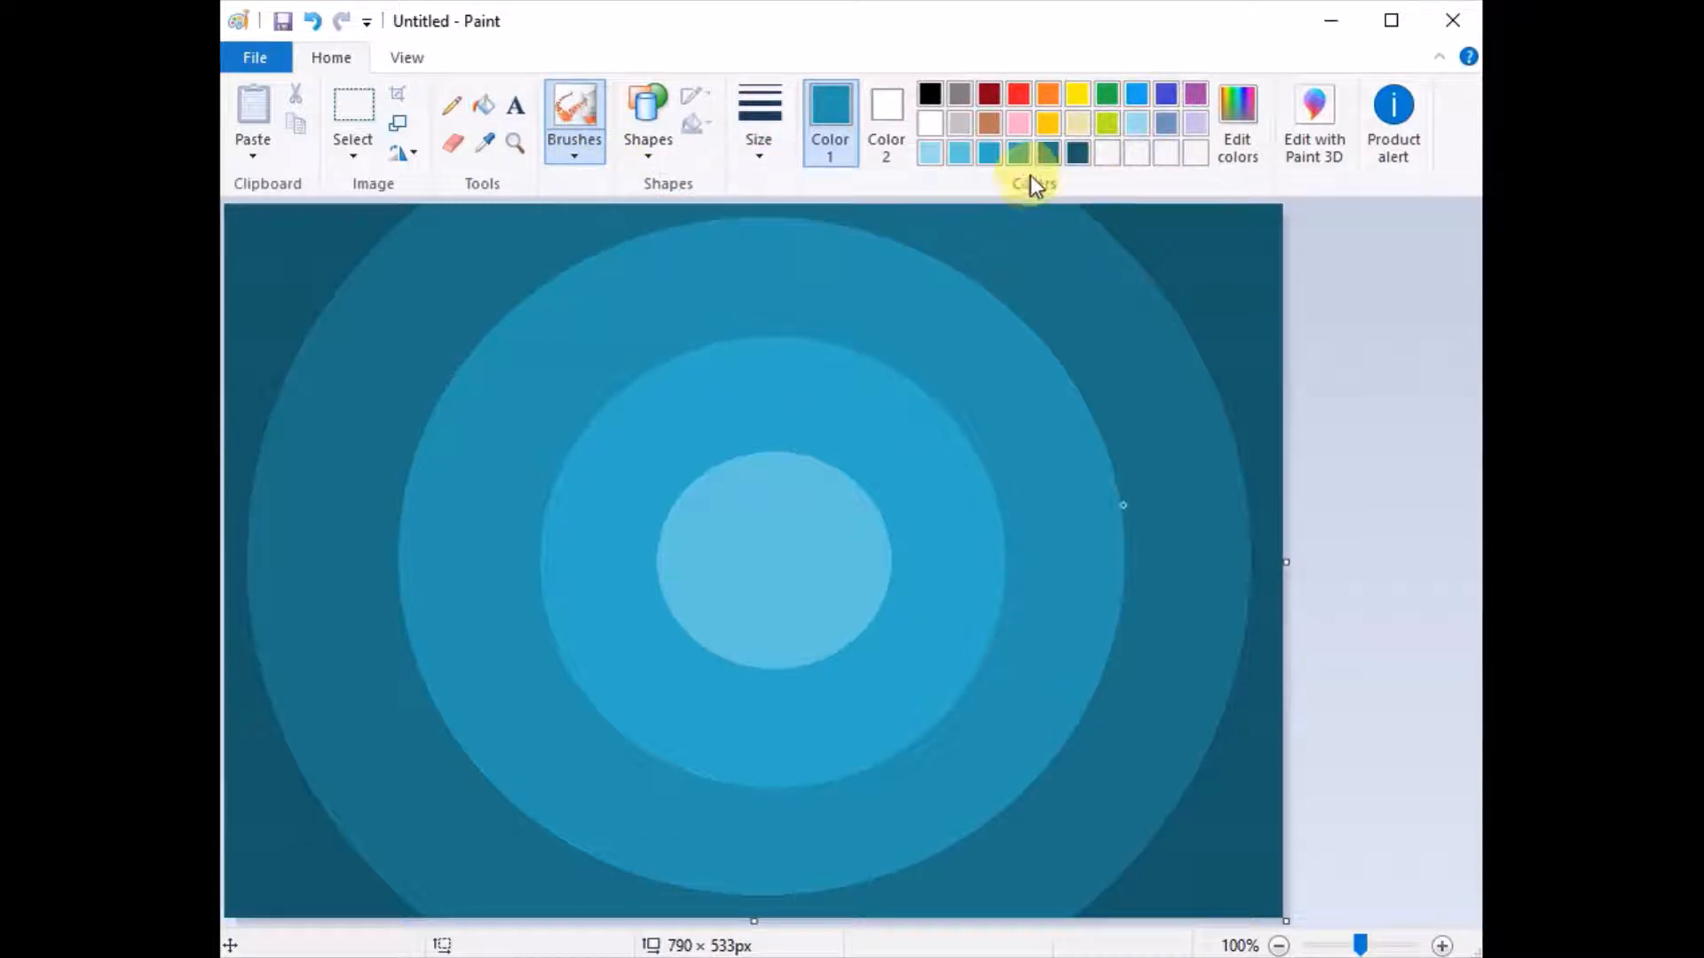
pyautogui.moveTo(1131, 204)
pyautogui.mouseDown()
pyautogui.moveTo(1180, 291)
pyautogui.moveTo(1076, 200)
pyautogui.moveTo(1202, 314)
pyautogui.moveTo(1113, 247)
pyautogui.moveTo(1137, 239)
pyautogui.moveTo(1260, 286)
pyautogui.moveTo(1194, 231)
pyautogui.moveTo(1142, 223)
pyautogui.moveTo(1227, 267)
pyautogui.moveTo(1256, 248)
pyautogui.moveTo(1243, 404)
pyautogui.moveTo(1205, 340)
pyautogui.moveTo(1154, 303)
pyautogui.moveTo(1211, 393)
pyautogui.moveTo(1199, 330)
pyautogui.moveTo(1194, 350)
pyautogui.moveTo(1135, 274)
pyautogui.moveTo(1241, 409)
pyautogui.moveTo(1261, 533)
pyautogui.moveTo(1233, 430)
pyautogui.moveTo(1243, 466)
pyautogui.moveTo(1264, 455)
pyautogui.moveTo(1251, 348)
pyautogui.moveTo(1228, 354)
pyautogui.moveTo(1169, 282)
pyautogui.moveTo(1206, 375)
pyautogui.moveTo(1216, 357)
pyautogui.moveTo(1267, 582)
pyautogui.moveTo(1229, 658)
pyautogui.moveTo(1254, 583)
pyautogui.moveTo(1242, 497)
pyautogui.moveTo(1240, 734)
pyautogui.moveTo(1267, 637)
pyautogui.moveTo(1233, 766)
pyautogui.moveTo(1142, 791)
pyautogui.moveTo(1216, 750)
pyautogui.moveTo(1196, 839)
pyautogui.moveTo(1244, 673)
pyautogui.moveTo(1179, 803)
pyautogui.moveTo(1077, 906)
pyautogui.moveTo(1111, 908)
pyautogui.moveTo(1138, 881)
pyautogui.moveTo(1192, 792)
pyautogui.mouseUp()
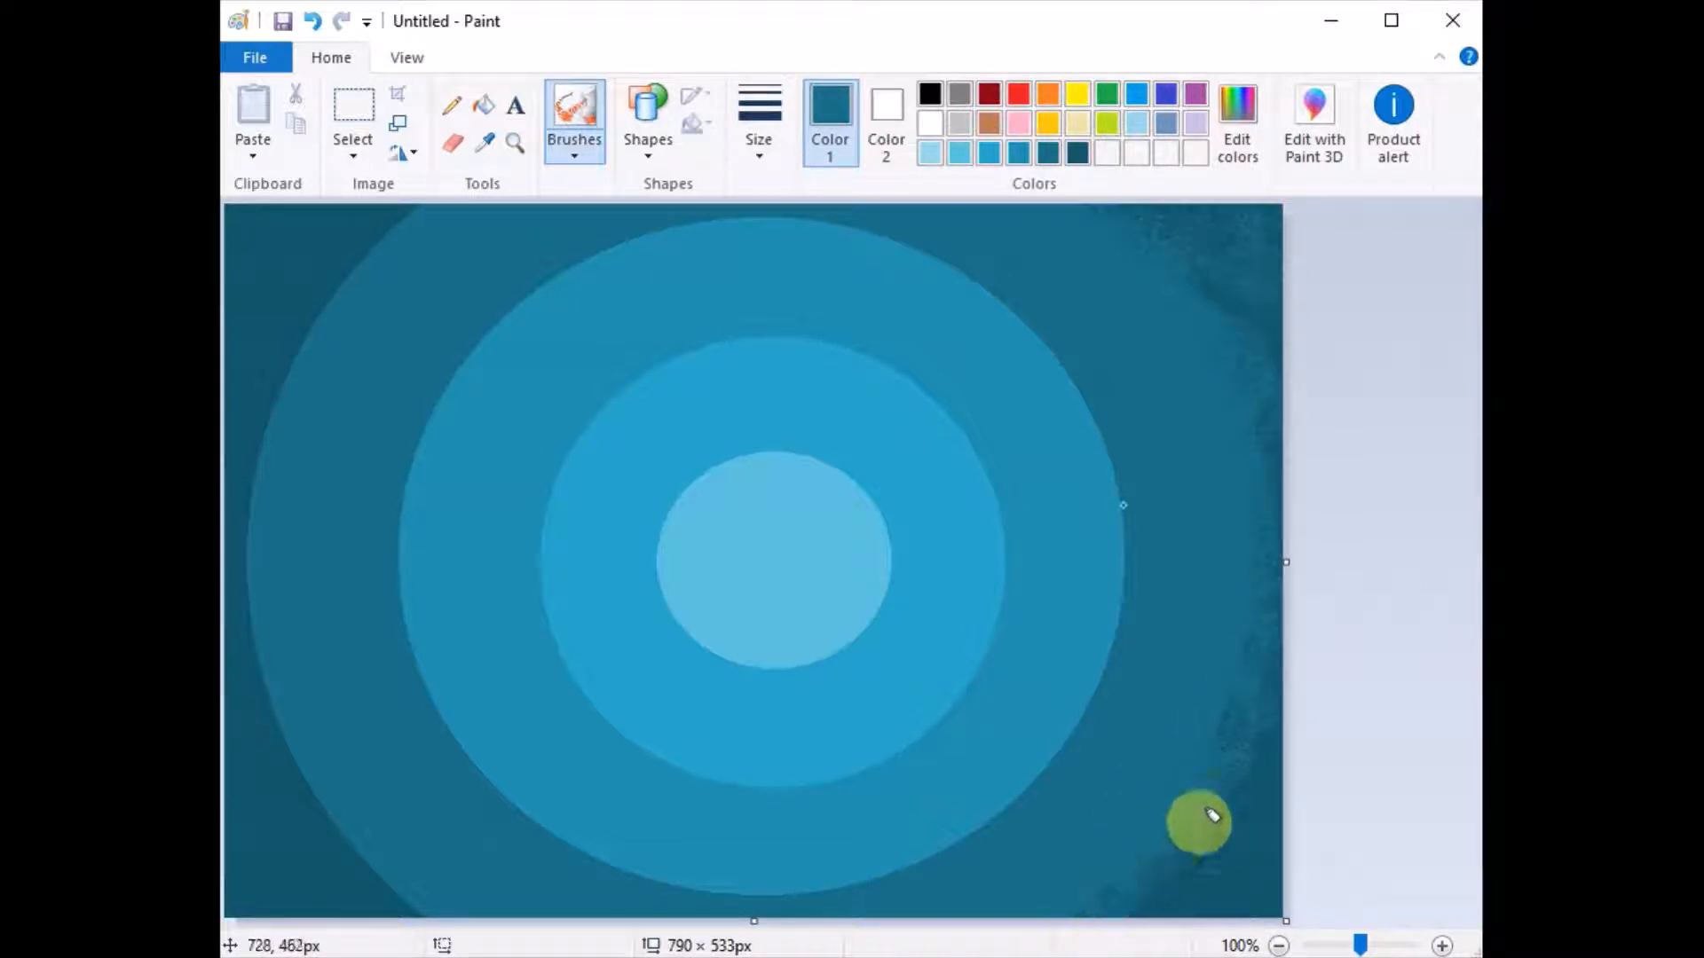
pyautogui.moveTo(1152, 880)
pyautogui.mouseDown()
pyautogui.moveTo(1264, 713)
pyautogui.moveTo(1132, 882)
pyautogui.moveTo(1250, 738)
pyautogui.moveTo(1230, 782)
pyautogui.moveTo(1275, 817)
pyautogui.moveTo(1240, 677)
pyautogui.moveTo(1226, 729)
pyautogui.moveTo(1260, 628)
pyautogui.moveTo(1247, 613)
pyautogui.moveTo(1250, 643)
pyautogui.moveTo(1250, 576)
pyautogui.moveTo(1236, 693)
pyautogui.moveTo(1240, 452)
pyautogui.moveTo(1256, 515)
pyautogui.moveTo(1269, 432)
pyautogui.moveTo(1234, 360)
pyautogui.moveTo(1255, 457)
pyautogui.moveTo(1178, 283)
pyautogui.moveTo(1112, 238)
pyautogui.moveTo(1101, 196)
pyautogui.moveTo(1223, 292)
pyautogui.moveTo(1283, 415)
pyautogui.moveTo(1263, 325)
pyautogui.moveTo(1242, 260)
pyautogui.moveTo(1205, 222)
pyautogui.moveTo(1272, 632)
pyautogui.moveTo(1254, 836)
pyautogui.mouseUp()
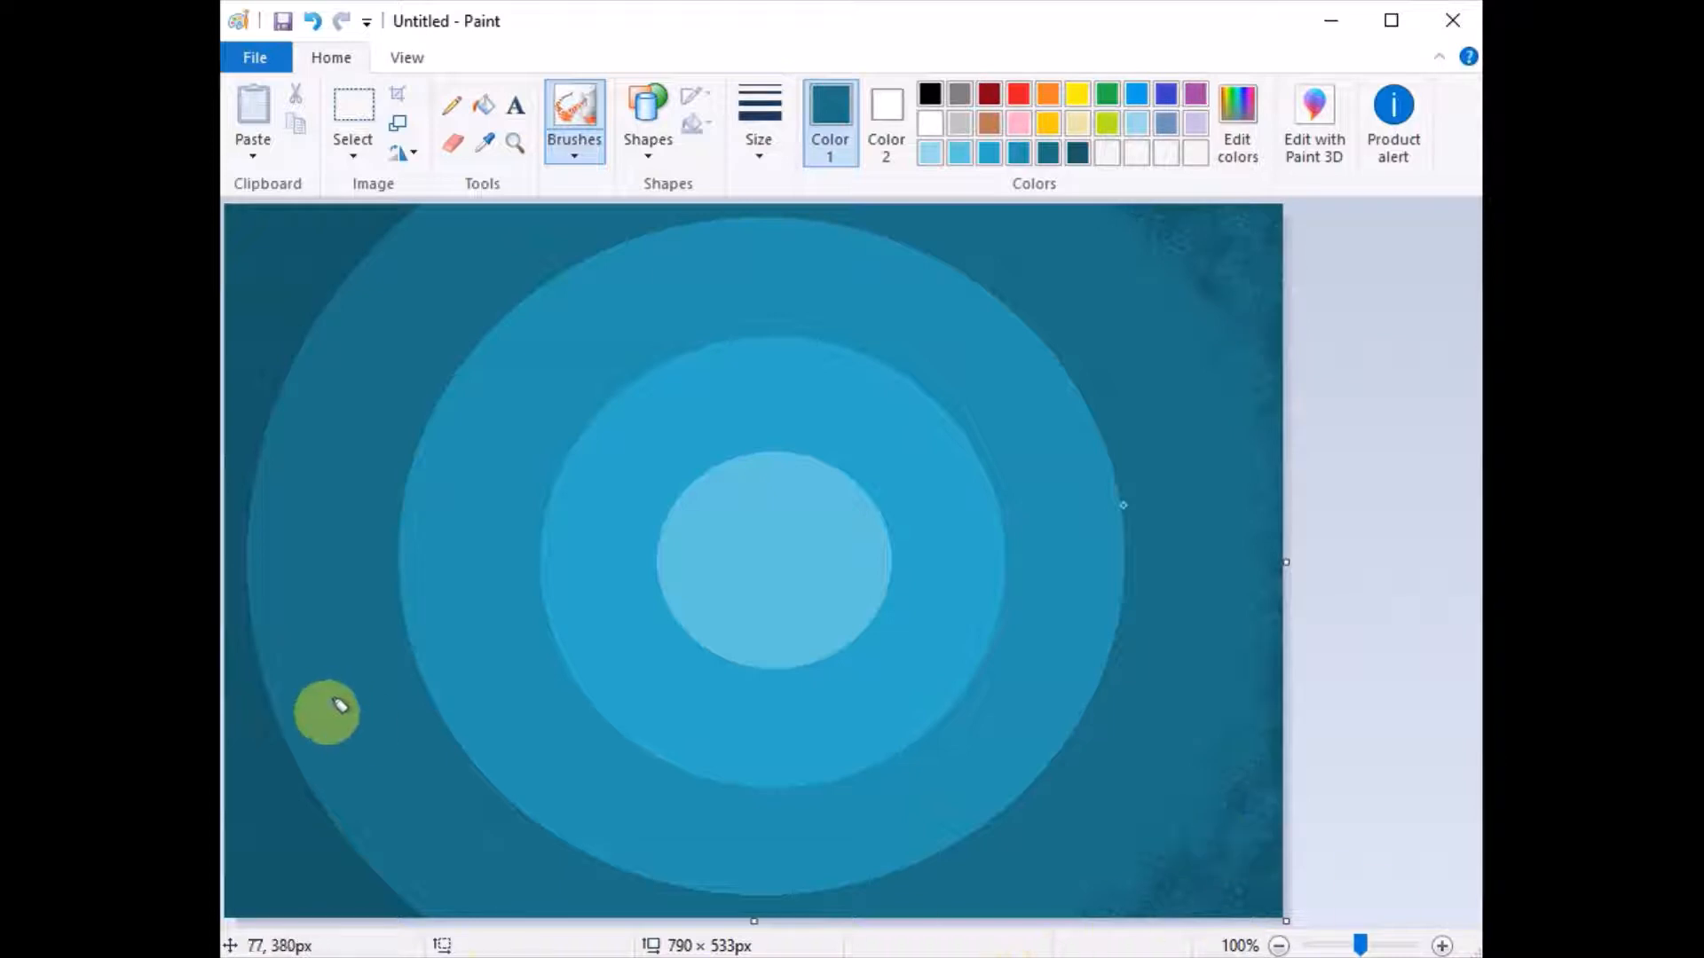
# Airbrush second-darkest teal over the boundary between the largest circle and the dark background along the canvas's left side and corners
pyautogui.moveTo(340, 705); pyautogui.dragTo(304, 801)
pyautogui.moveTo(371, 861)
pyautogui.mouseDown()
pyautogui.moveTo(306, 821)
pyautogui.moveTo(405, 912)
pyautogui.moveTo(327, 849)
pyautogui.moveTo(258, 720)
pyautogui.moveTo(285, 771)
pyautogui.moveTo(257, 676)
pyautogui.moveTo(273, 753)
pyautogui.moveTo(316, 769)
pyautogui.mouseUp()
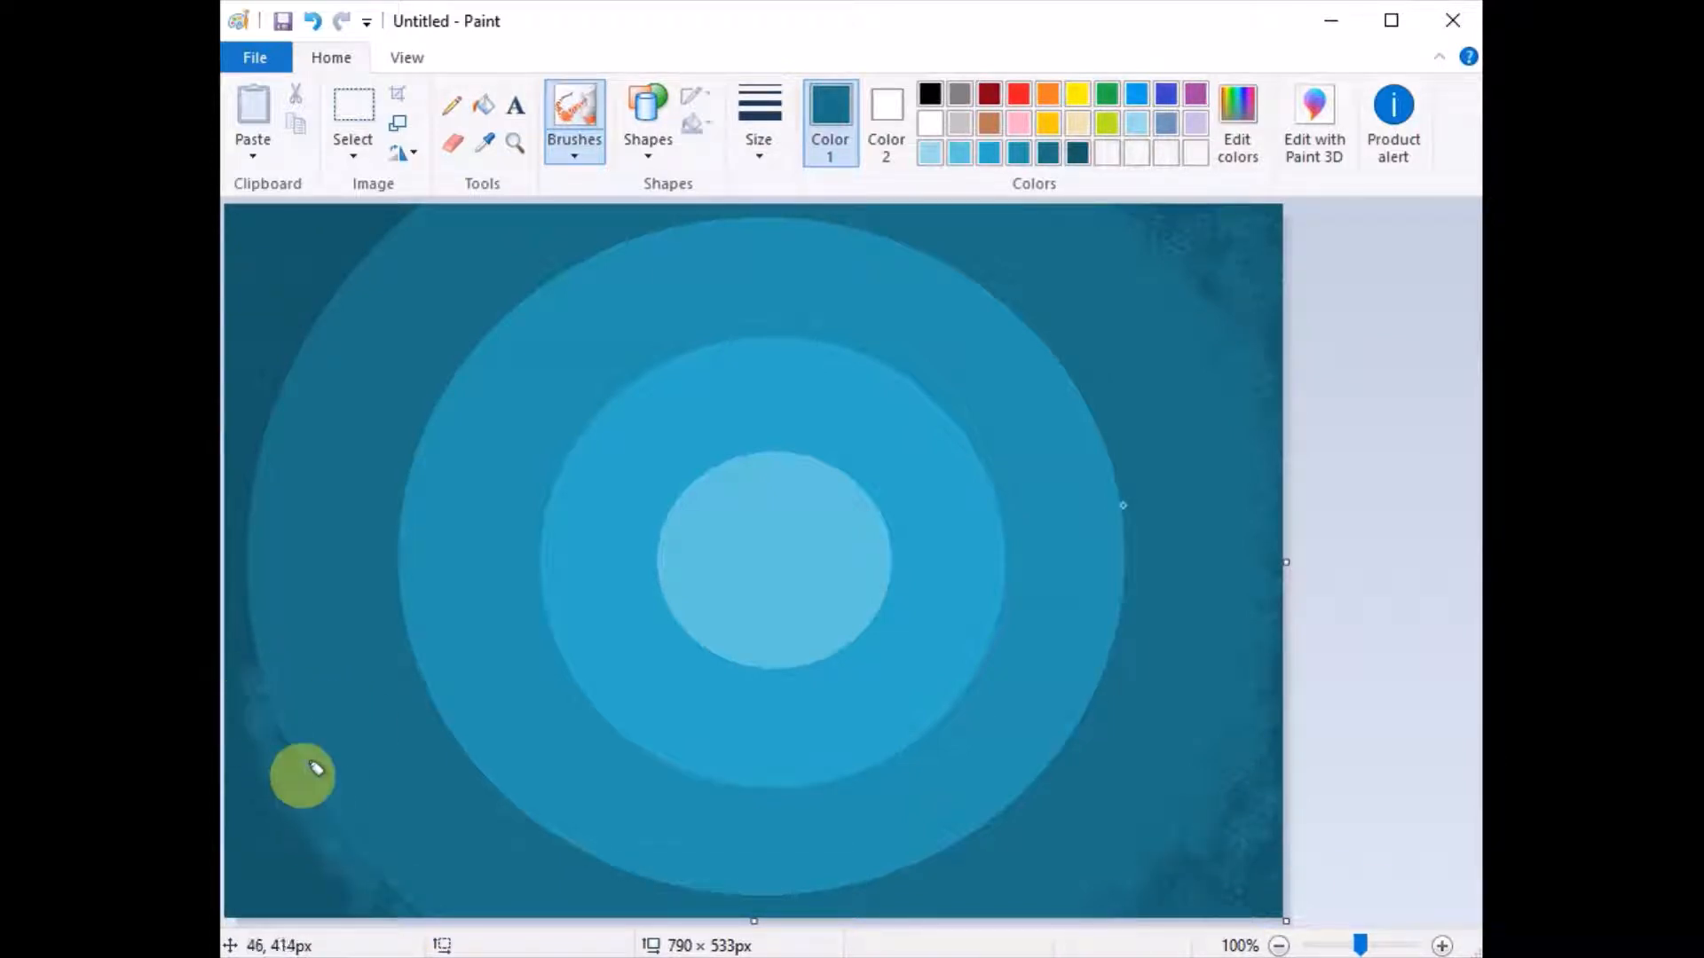
pyautogui.moveTo(409, 897)
pyautogui.mouseDown()
pyautogui.moveTo(280, 742)
pyautogui.moveTo(242, 588)
pyautogui.moveTo(249, 671)
pyautogui.moveTo(253, 587)
pyautogui.moveTo(354, 847)
pyautogui.moveTo(266, 646)
pyautogui.moveTo(287, 380)
pyautogui.moveTo(252, 532)
pyautogui.mouseUp()
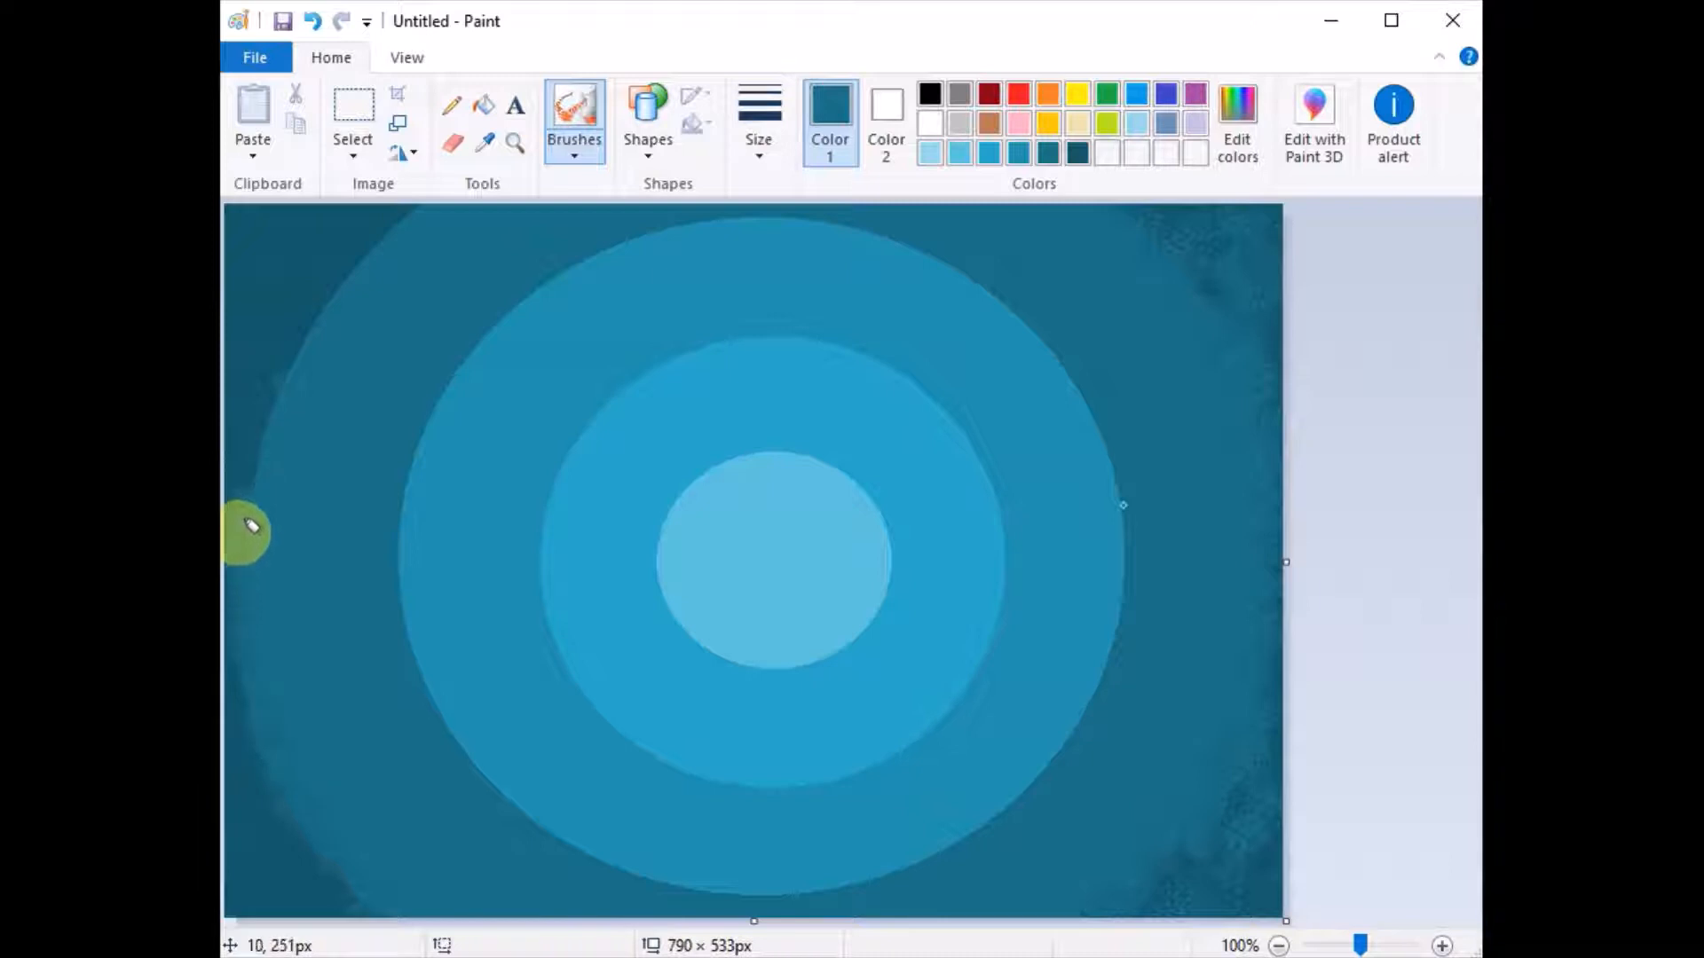
pyautogui.moveTo(276, 448); pyautogui.dragTo(281, 405)
pyautogui.moveTo(257, 463)
pyautogui.mouseDown()
pyautogui.moveTo(313, 278)
pyautogui.moveTo(280, 360)
pyautogui.moveTo(387, 220)
pyautogui.moveTo(348, 227)
pyautogui.moveTo(346, 197)
pyautogui.moveTo(277, 217)
pyautogui.moveTo(321, 209)
pyautogui.moveTo(288, 194)
pyautogui.moveTo(243, 295)
pyautogui.moveTo(287, 255)
pyautogui.moveTo(262, 340)
pyautogui.mouseUp()
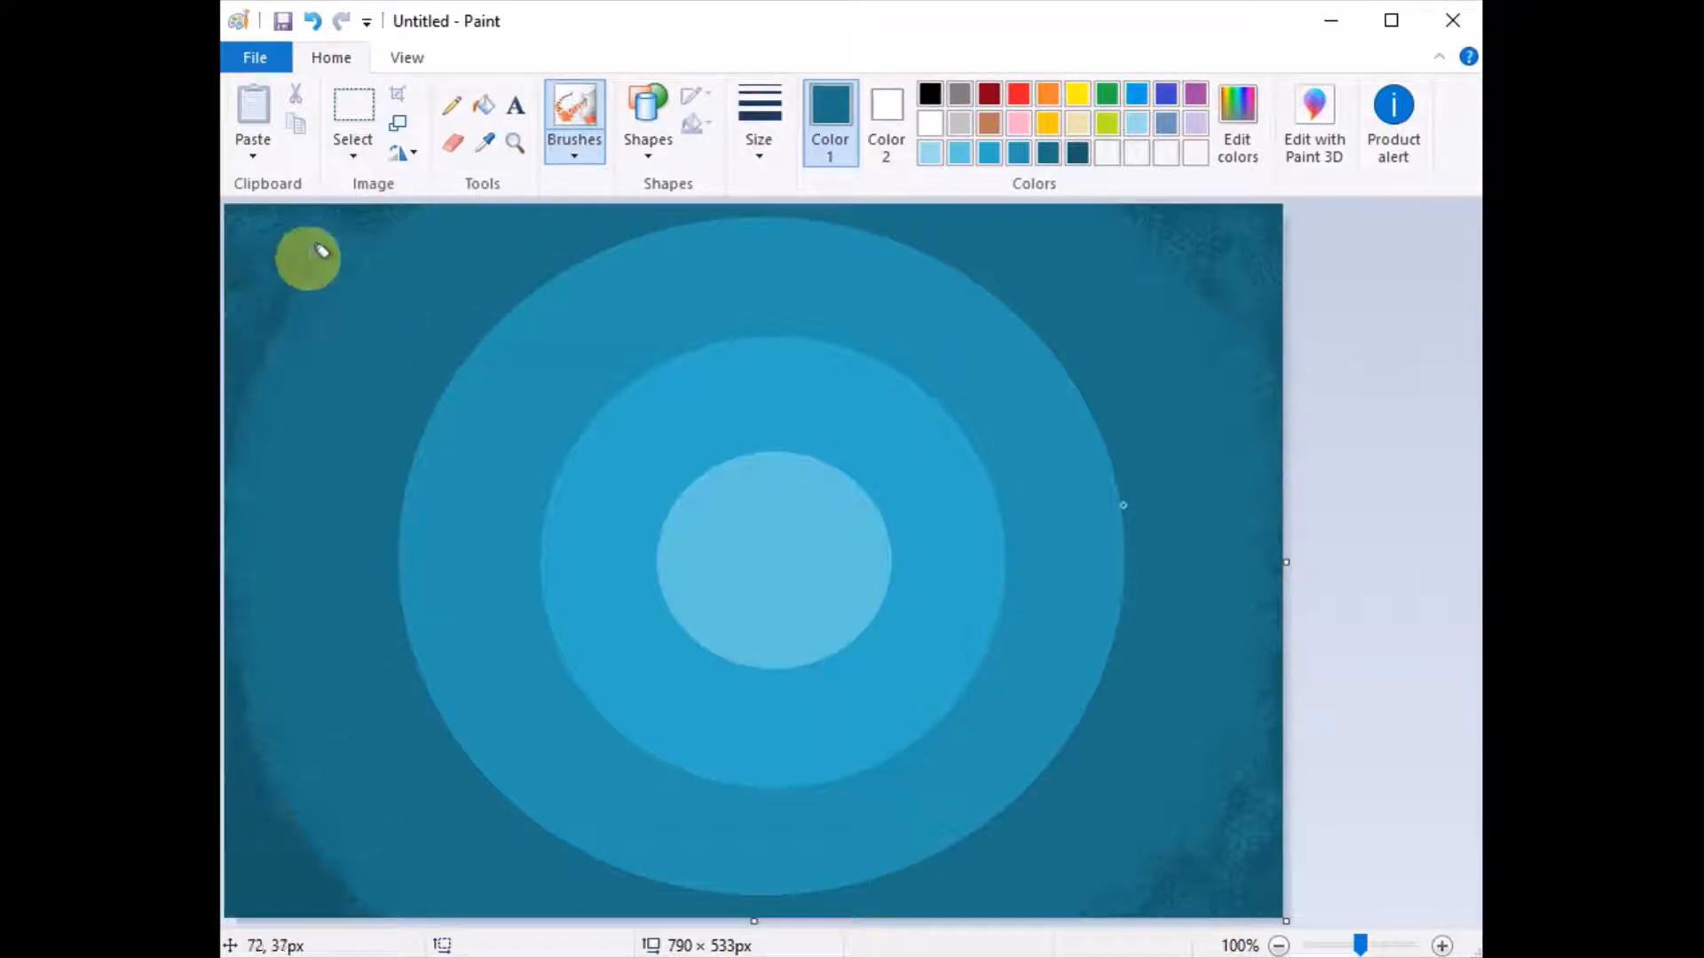
pyautogui.moveTo(321, 252); pyautogui.dragTo(264, 276)
pyautogui.moveTo(235, 382)
pyautogui.mouseDown()
pyautogui.moveTo(266, 795)
pyautogui.moveTo(223, 883)
pyautogui.mouseUp()
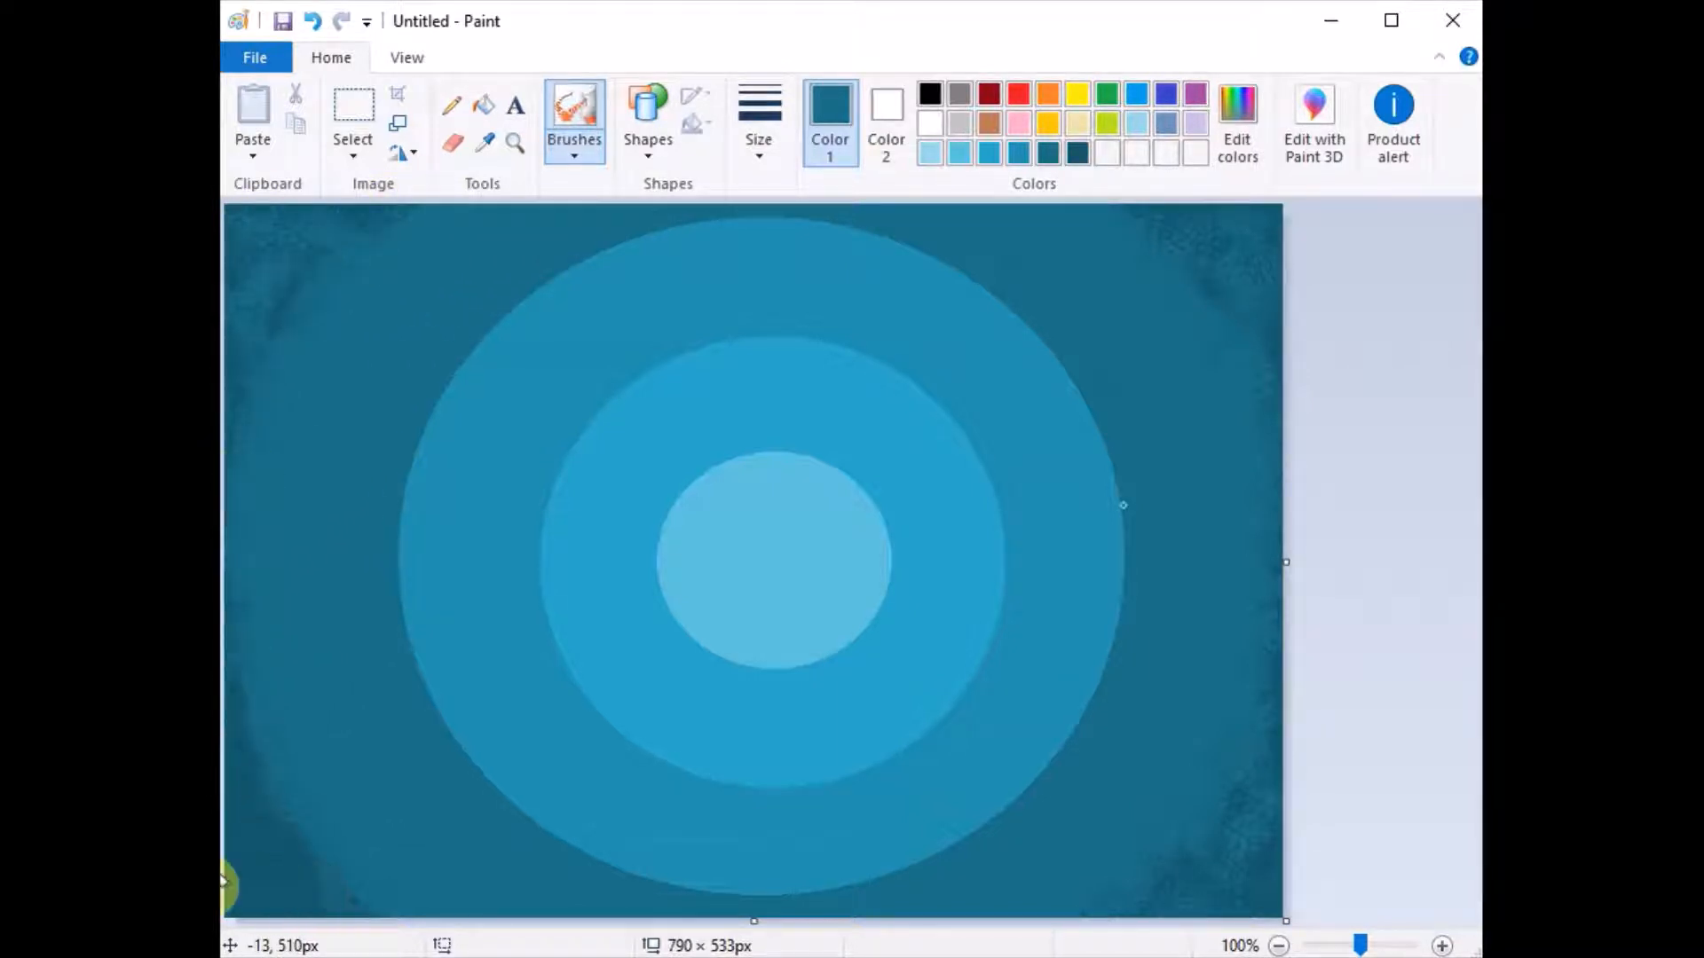
pyautogui.moveTo(276, 818); pyautogui.dragTo(245, 759)
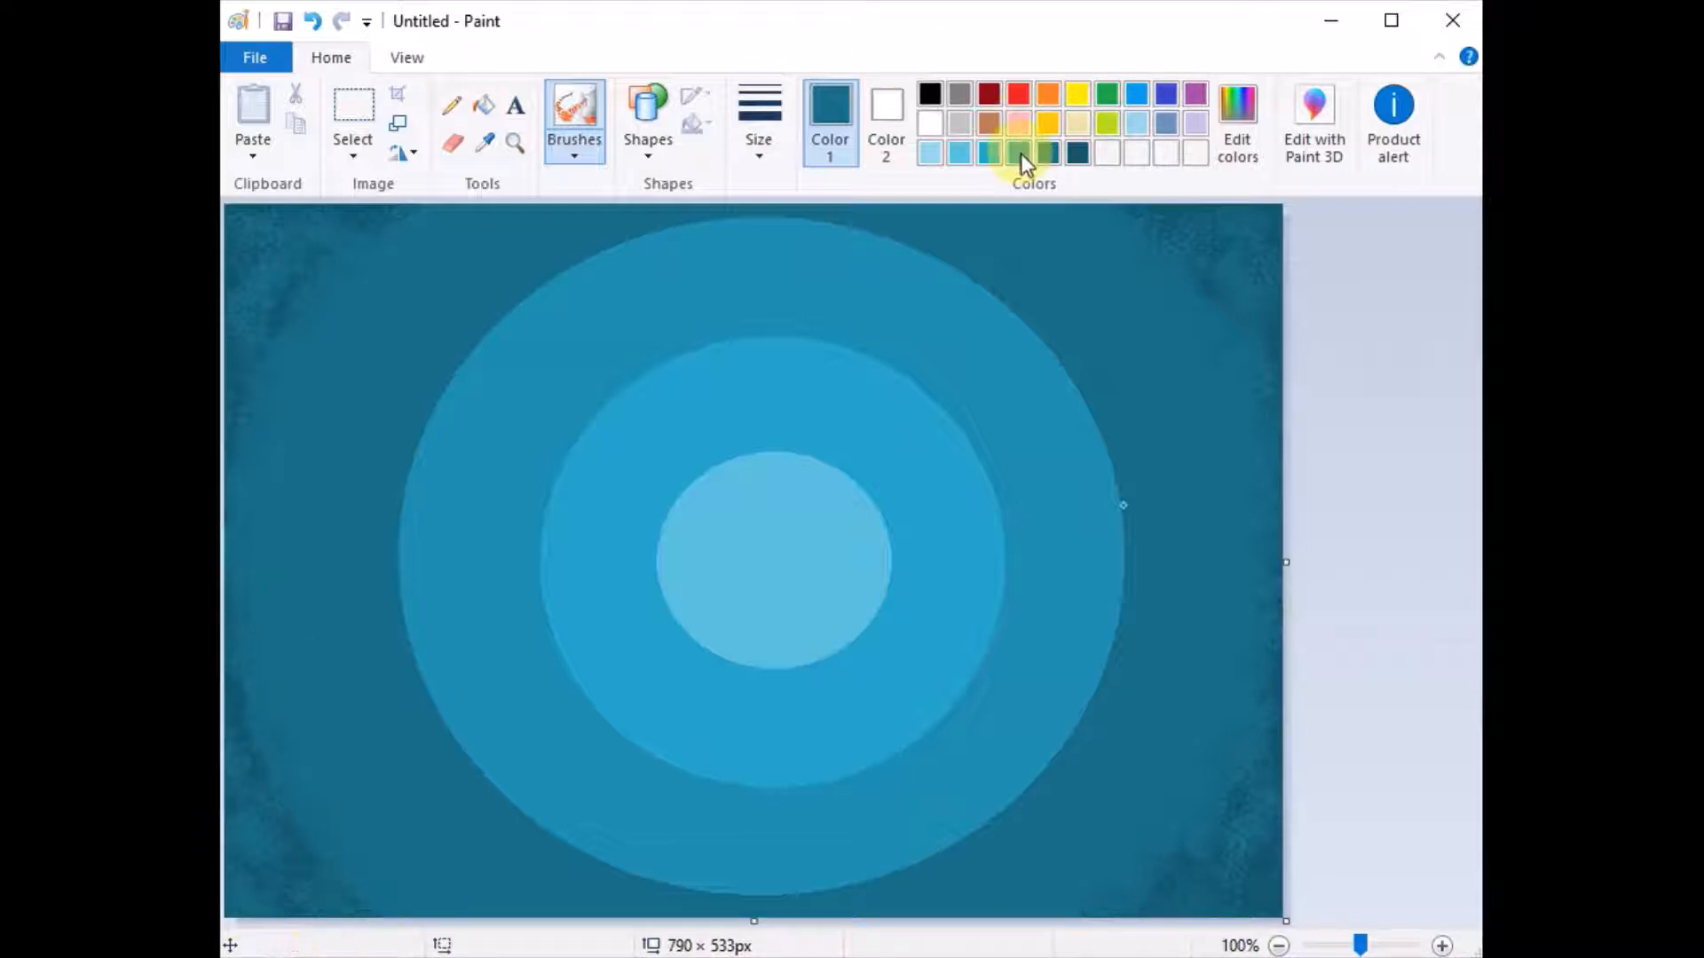
# Airbrush the fourth custom blue all around the outer ring's edge to blend it into the surrounding darker teal
pyautogui.moveTo(624, 229)
pyautogui.mouseDown()
pyautogui.moveTo(538, 252)
pyautogui.moveTo(496, 303)
pyautogui.moveTo(540, 279)
pyautogui.moveTo(494, 335)
pyautogui.moveTo(608, 238)
pyautogui.moveTo(687, 211)
pyautogui.moveTo(677, 222)
pyautogui.moveTo(730, 222)
pyautogui.moveTo(562, 249)
pyautogui.moveTo(585, 229)
pyautogui.moveTo(483, 282)
pyautogui.moveTo(519, 262)
pyautogui.moveTo(451, 367)
pyautogui.moveTo(574, 263)
pyautogui.moveTo(498, 285)
pyautogui.moveTo(443, 343)
pyautogui.moveTo(406, 455)
pyautogui.moveTo(440, 397)
pyautogui.moveTo(397, 459)
pyautogui.moveTo(480, 299)
pyautogui.moveTo(394, 361)
pyautogui.moveTo(391, 398)
pyautogui.moveTo(546, 263)
pyautogui.moveTo(504, 285)
pyautogui.moveTo(420, 402)
pyautogui.moveTo(573, 245)
pyautogui.moveTo(651, 232)
pyautogui.moveTo(446, 277)
pyautogui.moveTo(410, 356)
pyautogui.moveTo(386, 497)
pyautogui.moveTo(412, 554)
pyautogui.moveTo(403, 476)
pyautogui.moveTo(407, 545)
pyautogui.moveTo(458, 276)
pyautogui.moveTo(434, 283)
pyautogui.moveTo(531, 188)
pyautogui.moveTo(468, 276)
pyautogui.moveTo(420, 407)
pyautogui.moveTo(396, 538)
pyautogui.moveTo(403, 668)
pyautogui.moveTo(371, 343)
pyautogui.moveTo(380, 628)
pyautogui.moveTo(417, 686)
pyautogui.moveTo(381, 567)
pyautogui.moveTo(416, 611)
pyautogui.moveTo(403, 450)
pyautogui.moveTo(489, 305)
pyautogui.moveTo(410, 450)
pyautogui.moveTo(364, 602)
pyautogui.moveTo(453, 758)
pyautogui.moveTo(403, 662)
pyautogui.moveTo(460, 732)
pyautogui.moveTo(489, 812)
pyautogui.moveTo(413, 656)
pyautogui.moveTo(570, 859)
pyautogui.moveTo(479, 790)
pyautogui.moveTo(565, 856)
pyautogui.moveTo(603, 861)
pyautogui.moveTo(484, 754)
pyautogui.moveTo(665, 891)
pyautogui.moveTo(449, 729)
pyautogui.moveTo(605, 900)
pyautogui.moveTo(419, 823)
pyautogui.moveTo(320, 629)
pyautogui.moveTo(350, 578)
pyautogui.moveTo(327, 567)
pyautogui.moveTo(342, 538)
pyautogui.moveTo(349, 598)
pyautogui.moveTo(317, 479)
pyautogui.moveTo(368, 292)
pyautogui.moveTo(426, 696)
pyautogui.moveTo(609, 893)
pyautogui.moveTo(799, 893)
pyautogui.moveTo(617, 867)
pyautogui.moveTo(745, 890)
pyautogui.moveTo(913, 879)
pyautogui.moveTo(977, 854)
pyautogui.moveTo(1021, 794)
pyautogui.mouseUp()
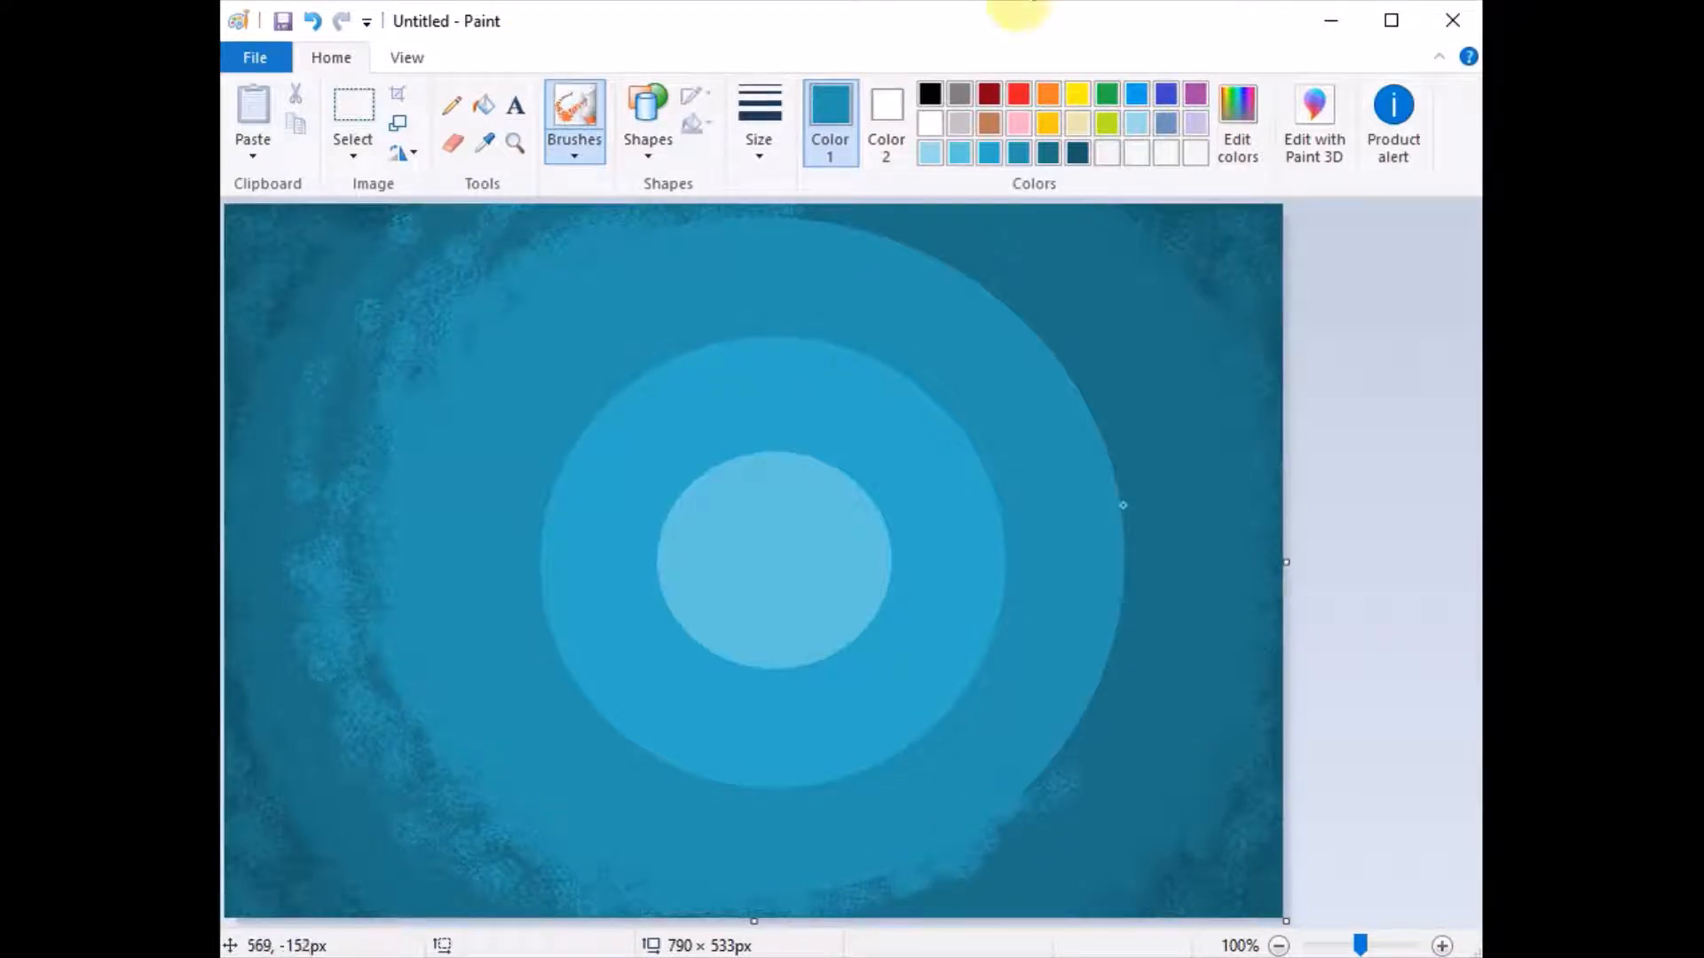
pyautogui.moveTo(1038, 734)
pyautogui.mouseDown()
pyautogui.moveTo(1085, 747)
pyautogui.moveTo(1111, 657)
pyautogui.moveTo(1151, 624)
pyautogui.moveTo(1145, 535)
pyautogui.moveTo(1150, 632)
pyautogui.moveTo(1138, 575)
pyautogui.moveTo(982, 897)
pyautogui.moveTo(1044, 901)
pyautogui.mouseUp()
pyautogui.moveTo(1180, 692)
pyautogui.mouseDown()
pyautogui.moveTo(1089, 897)
pyautogui.moveTo(1165, 656)
pyautogui.moveTo(1153, 614)
pyautogui.moveTo(1099, 730)
pyautogui.moveTo(1107, 673)
pyautogui.moveTo(1026, 812)
pyautogui.moveTo(833, 898)
pyautogui.moveTo(876, 896)
pyautogui.moveTo(1123, 641)
pyautogui.moveTo(1135, 602)
pyautogui.moveTo(1121, 609)
pyautogui.moveTo(1177, 680)
pyautogui.moveTo(1205, 535)
pyautogui.moveTo(1196, 698)
pyautogui.moveTo(1209, 489)
pyautogui.moveTo(1218, 674)
pyautogui.moveTo(1205, 681)
pyautogui.moveTo(1168, 399)
pyautogui.moveTo(1175, 591)
pyautogui.moveTo(1130, 402)
pyautogui.moveTo(1158, 559)
pyautogui.mouseUp()
pyautogui.moveTo(1112, 395)
pyautogui.mouseDown()
pyautogui.moveTo(1130, 515)
pyautogui.moveTo(1058, 372)
pyautogui.moveTo(1101, 410)
pyautogui.moveTo(1038, 361)
pyautogui.moveTo(1113, 422)
pyautogui.moveTo(996, 289)
pyautogui.moveTo(1059, 349)
pyautogui.moveTo(896, 233)
pyautogui.moveTo(999, 296)
pyautogui.moveTo(894, 260)
pyautogui.moveTo(824, 207)
pyautogui.moveTo(952, 263)
pyautogui.moveTo(888, 216)
pyautogui.moveTo(1130, 271)
pyautogui.moveTo(1240, 461)
pyautogui.moveTo(1174, 760)
pyautogui.moveTo(1112, 376)
pyautogui.moveTo(1215, 466)
pyautogui.moveTo(959, 237)
pyautogui.moveTo(1142, 400)
pyautogui.moveTo(978, 205)
pyautogui.moveTo(1159, 358)
pyautogui.moveTo(1007, 206)
pyautogui.moveTo(1201, 402)
pyautogui.mouseUp()
pyautogui.moveTo(1151, 621)
pyautogui.mouseDown()
pyautogui.moveTo(1163, 754)
pyautogui.moveTo(1213, 727)
pyautogui.moveTo(1241, 520)
pyautogui.moveTo(1244, 586)
pyautogui.moveTo(221, 608)
pyautogui.moveTo(320, 431)
pyautogui.moveTo(545, 957)
pyautogui.moveTo(486, 834)
pyautogui.moveTo(617, 892)
pyautogui.moveTo(750, 905)
pyautogui.moveTo(346, 624)
pyautogui.mouseUp()
# Airbrush the middle ring's edge with the third custom blue and the centre ellipse's edge with the second custom blue
pyautogui.click(988, 154)
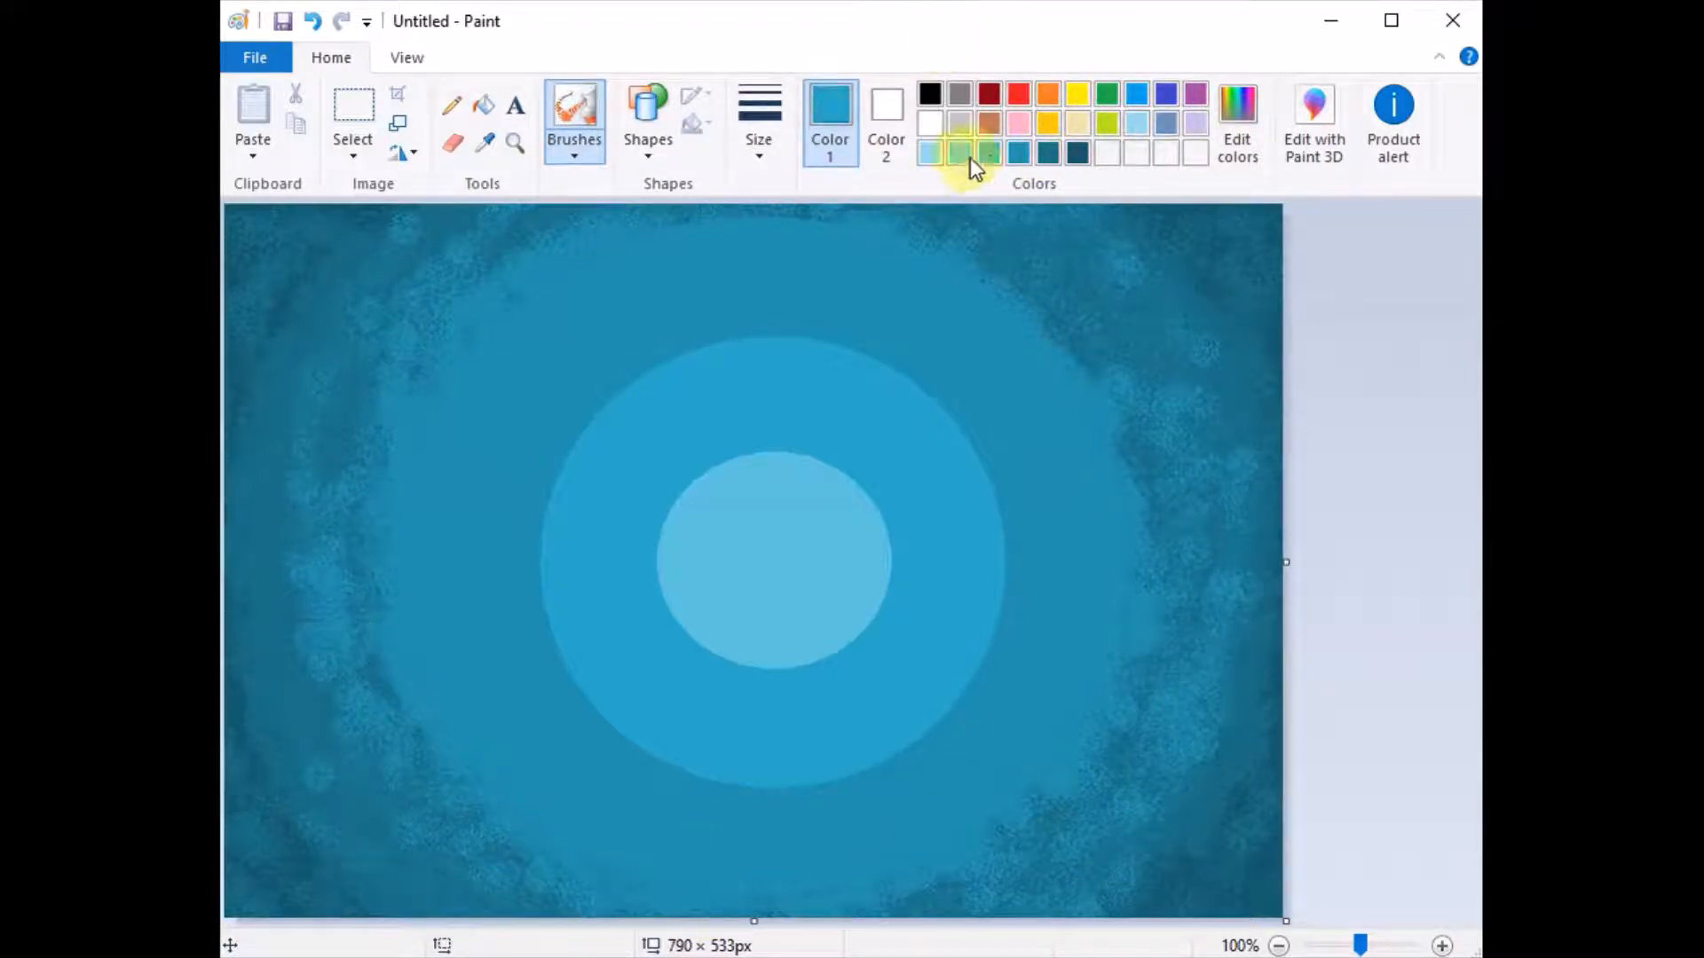
pyautogui.moveTo(960, 400)
pyautogui.mouseDown()
pyautogui.moveTo(910, 403)
pyautogui.moveTo(937, 392)
pyautogui.moveTo(989, 503)
pyautogui.moveTo(957, 403)
pyautogui.moveTo(1005, 504)
pyautogui.moveTo(1003, 652)
pyautogui.moveTo(1009, 590)
pyautogui.moveTo(935, 758)
pyautogui.moveTo(850, 775)
pyautogui.moveTo(946, 730)
pyautogui.moveTo(869, 821)
pyautogui.moveTo(902, 785)
pyautogui.moveTo(738, 792)
pyautogui.moveTo(870, 787)
pyautogui.moveTo(773, 795)
pyautogui.moveTo(890, 755)
pyautogui.moveTo(818, 786)
pyautogui.moveTo(668, 787)
pyautogui.moveTo(759, 793)
pyautogui.moveTo(678, 813)
pyautogui.moveTo(742, 826)
pyautogui.moveTo(835, 823)
pyautogui.moveTo(884, 783)
pyautogui.moveTo(859, 809)
pyautogui.moveTo(931, 781)
pyautogui.moveTo(1050, 621)
pyautogui.moveTo(1022, 676)
pyautogui.moveTo(978, 723)
pyautogui.moveTo(1062, 554)
pyautogui.moveTo(1050, 628)
pyautogui.moveTo(1037, 521)
pyautogui.moveTo(1045, 585)
pyautogui.moveTo(1038, 537)
pyautogui.moveTo(1010, 680)
pyautogui.moveTo(928, 757)
pyautogui.moveTo(769, 814)
pyautogui.moveTo(665, 784)
pyautogui.moveTo(639, 759)
pyautogui.moveTo(691, 792)
pyautogui.moveTo(571, 654)
pyautogui.moveTo(620, 746)
pyautogui.moveTo(556, 601)
pyautogui.moveTo(595, 696)
pyautogui.moveTo(700, 780)
pyautogui.moveTo(686, 731)
pyautogui.moveTo(612, 799)
pyautogui.moveTo(538, 606)
pyautogui.moveTo(559, 445)
pyautogui.moveTo(556, 472)
pyautogui.moveTo(597, 399)
pyautogui.moveTo(651, 380)
pyautogui.moveTo(612, 385)
pyautogui.moveTo(719, 343)
pyautogui.moveTo(654, 365)
pyautogui.moveTo(875, 338)
pyautogui.moveTo(924, 384)
pyautogui.moveTo(783, 337)
pyautogui.moveTo(715, 346)
pyautogui.moveTo(764, 331)
pyautogui.moveTo(890, 343)
pyautogui.moveTo(711, 321)
pyautogui.moveTo(563, 400)
pyautogui.moveTo(525, 536)
pyautogui.moveTo(666, 829)
pyautogui.moveTo(801, 811)
pyautogui.mouseUp()
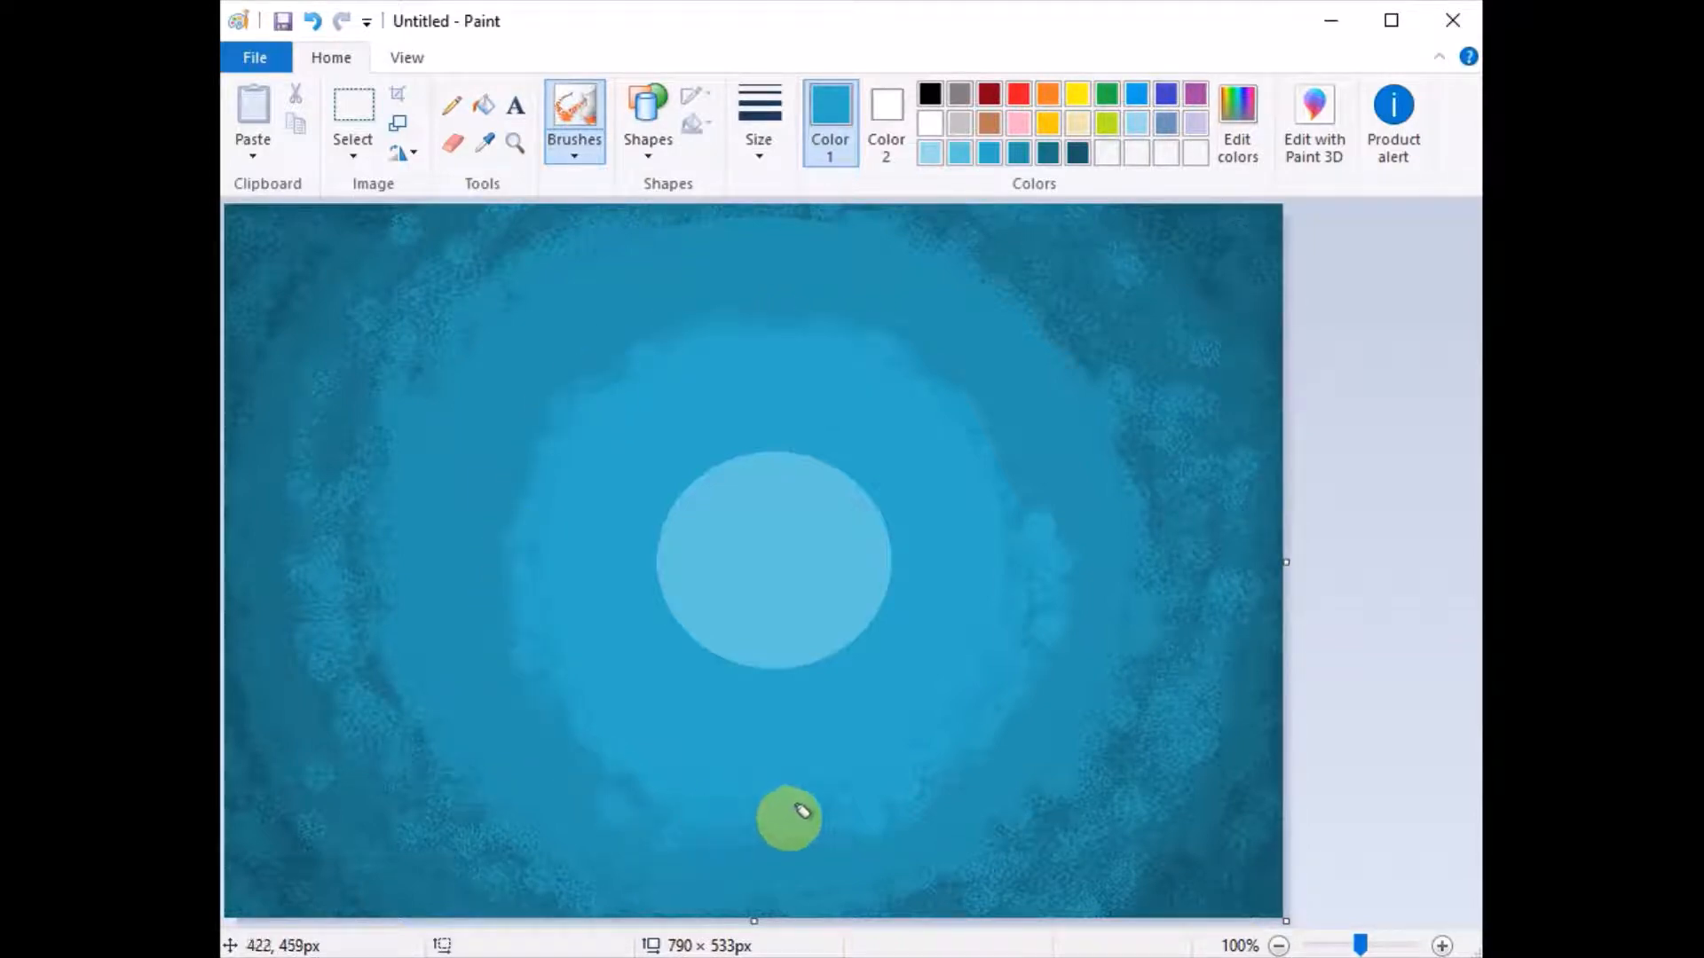
pyautogui.click(967, 156)
pyautogui.moveTo(813, 454)
pyautogui.mouseDown()
pyautogui.moveTo(867, 501)
pyautogui.moveTo(831, 469)
pyautogui.moveTo(879, 488)
pyautogui.moveTo(883, 615)
pyautogui.moveTo(852, 657)
pyautogui.moveTo(784, 653)
pyautogui.moveTo(834, 658)
pyautogui.moveTo(815, 671)
pyautogui.moveTo(721, 660)
pyautogui.moveTo(805, 676)
pyautogui.moveTo(748, 677)
pyautogui.moveTo(695, 632)
pyautogui.moveTo(679, 661)
pyautogui.moveTo(713, 673)
pyautogui.moveTo(682, 665)
pyautogui.moveTo(637, 586)
pyautogui.moveTo(666, 624)
pyautogui.moveTo(649, 579)
pyautogui.moveTo(645, 596)
pyautogui.moveTo(657, 514)
pyautogui.moveTo(643, 559)
pyautogui.moveTo(649, 531)
pyautogui.moveTo(717, 451)
pyautogui.moveTo(775, 455)
pyautogui.moveTo(648, 507)
pyautogui.moveTo(703, 454)
pyautogui.moveTo(745, 439)
pyautogui.moveTo(785, 457)
pyautogui.moveTo(671, 509)
pyautogui.moveTo(709, 564)
pyautogui.moveTo(770, 489)
pyautogui.moveTo(742, 447)
pyautogui.moveTo(794, 445)
pyautogui.moveTo(840, 481)
pyautogui.moveTo(707, 457)
pyautogui.moveTo(690, 396)
pyautogui.mouseUp()
# Try resizing the picture to 1 px wide by 533 px high without maintaining aspect ratio, and undo it
pyautogui.click(399, 122)
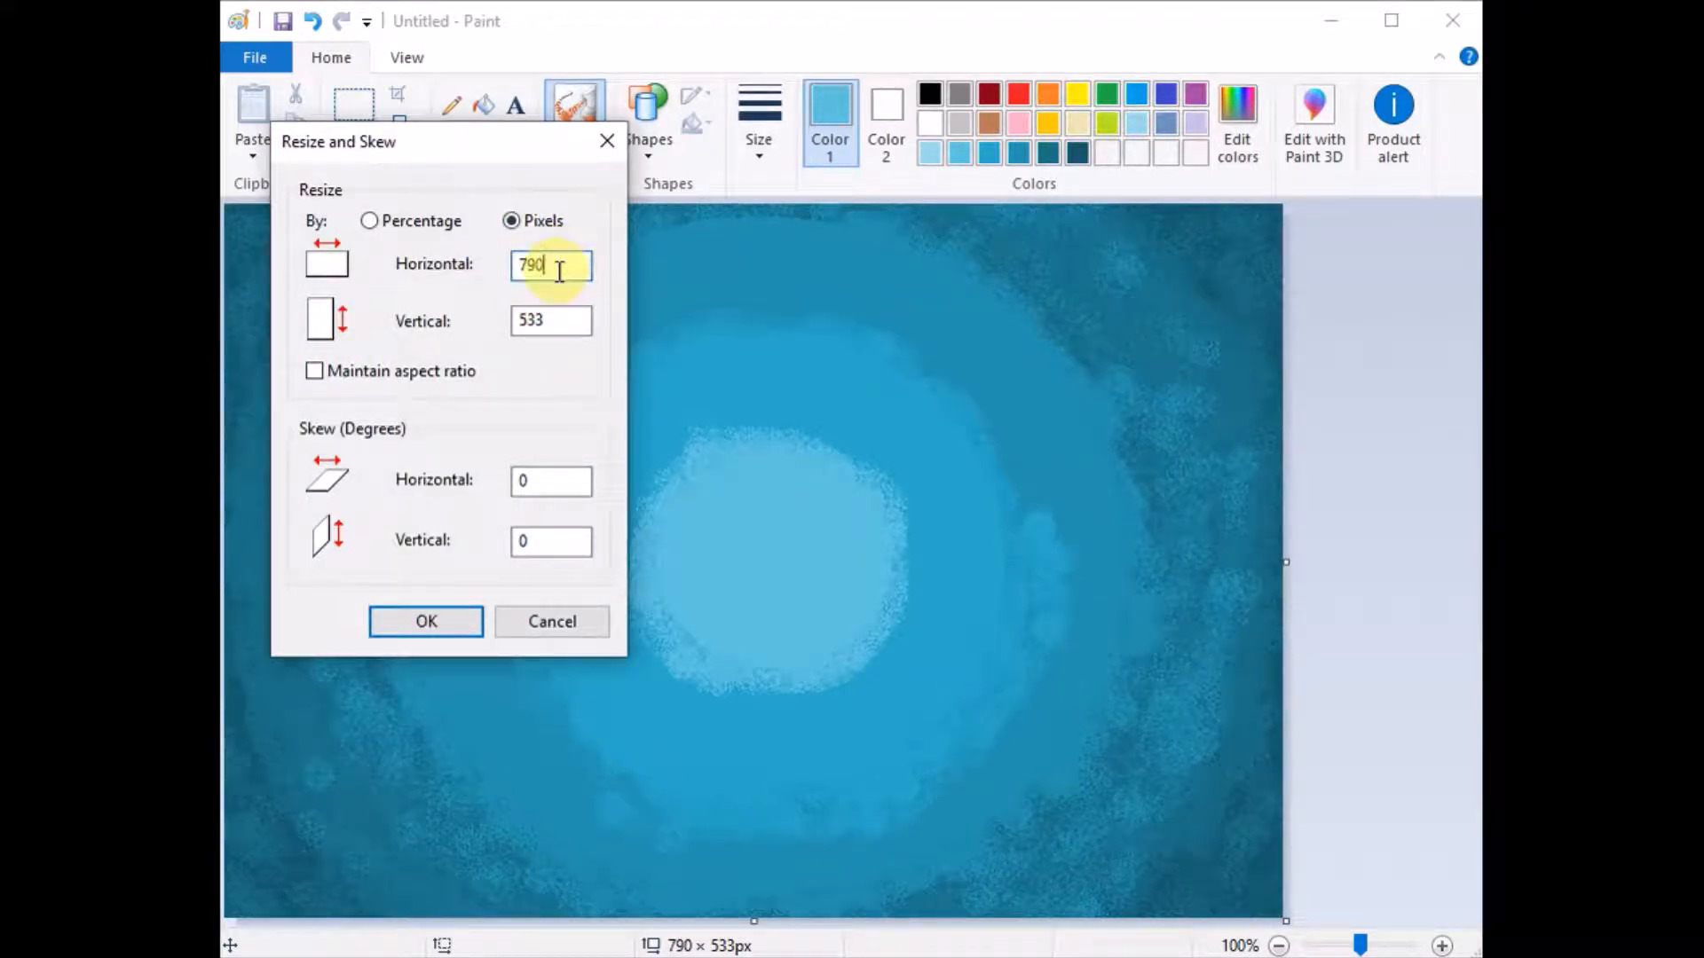
pyautogui.press('Return')
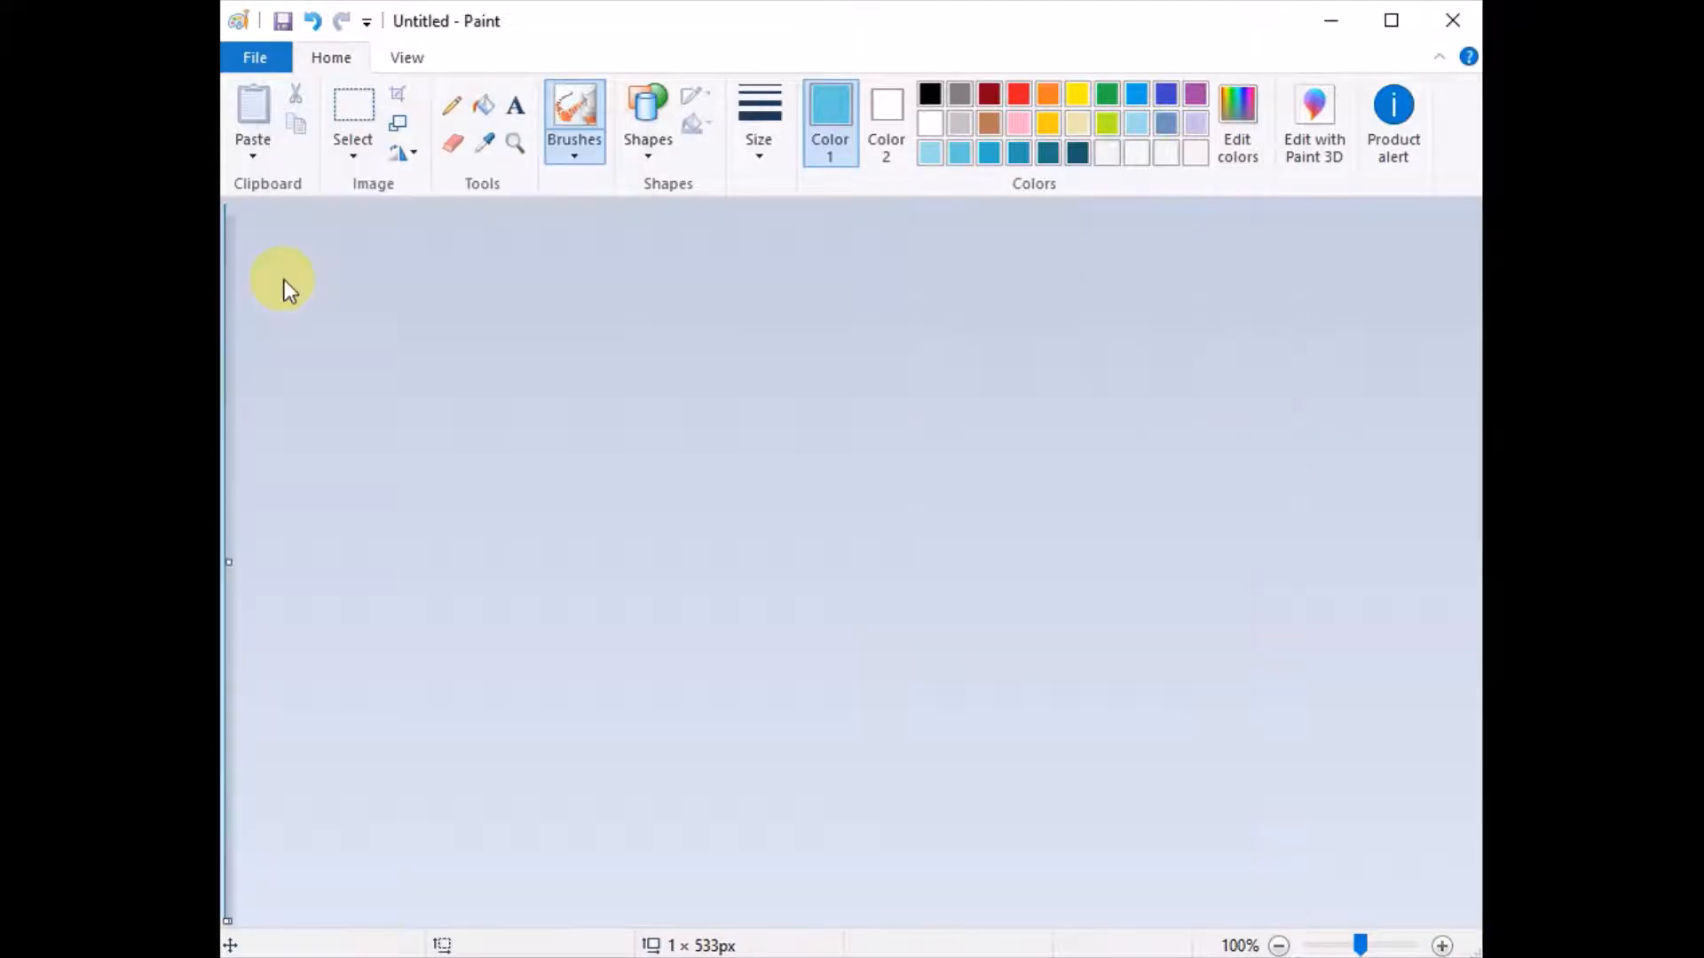
pyautogui.click(322, 22)
# Squeeze the picture to 8 px wide by 533 px high without maintaining the aspect ratio
pyautogui.click(397, 120)
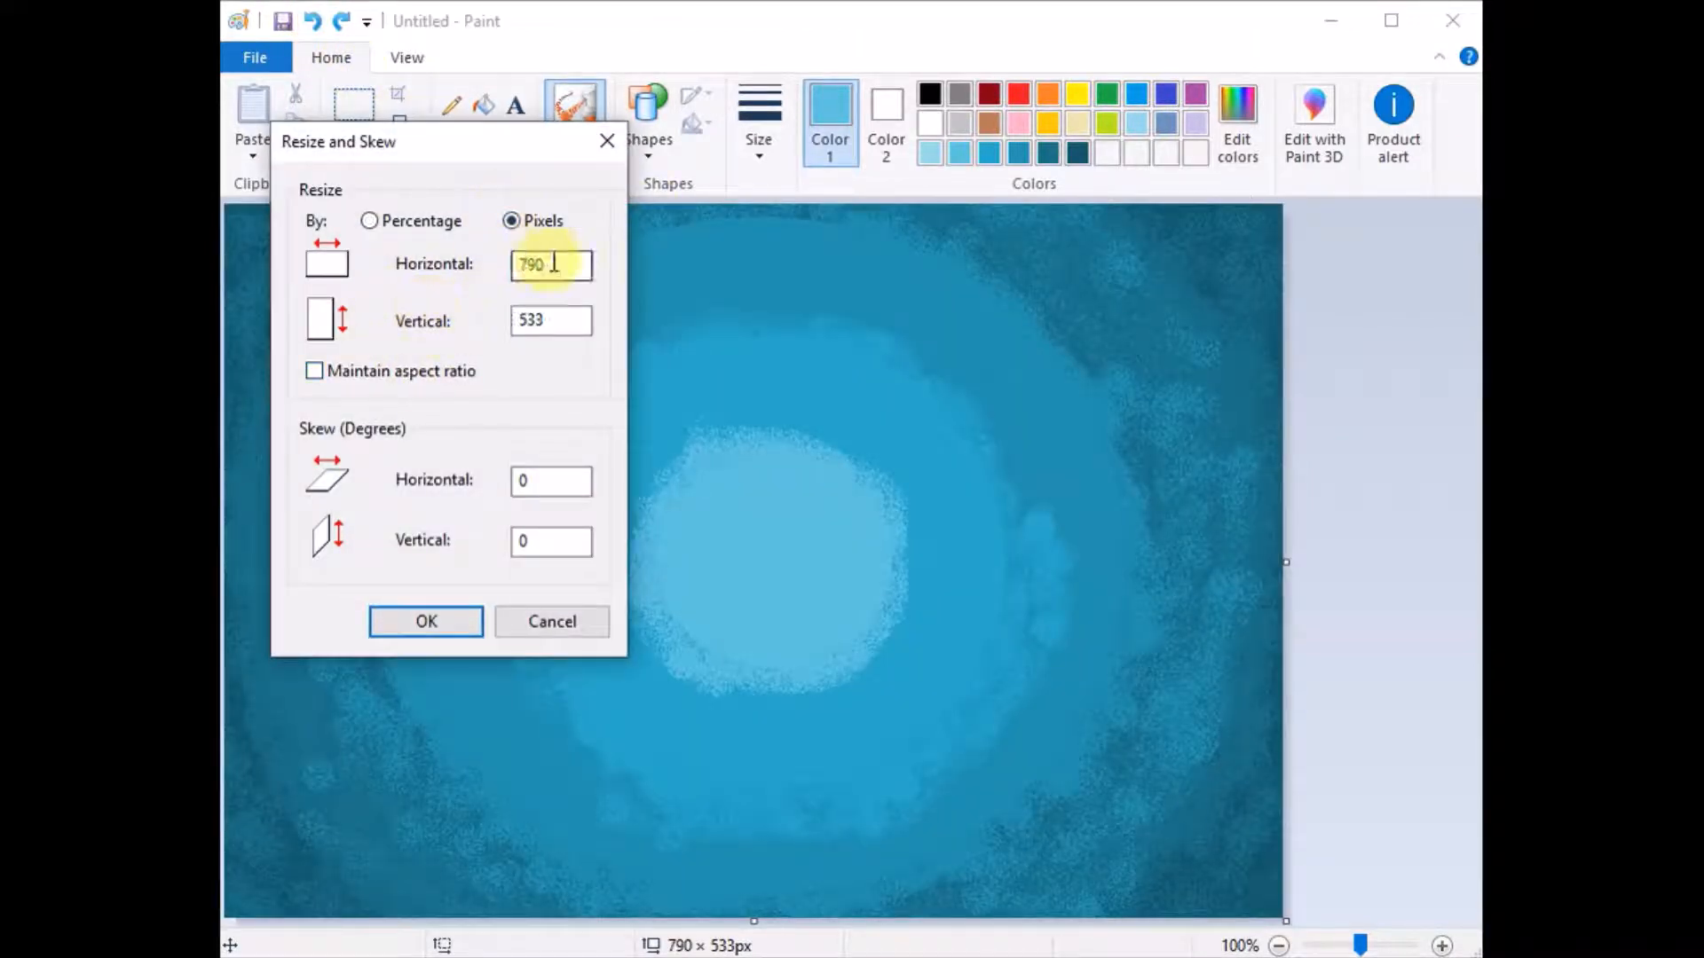
pyautogui.moveTo(553, 264); pyautogui.dragTo(371, 261)
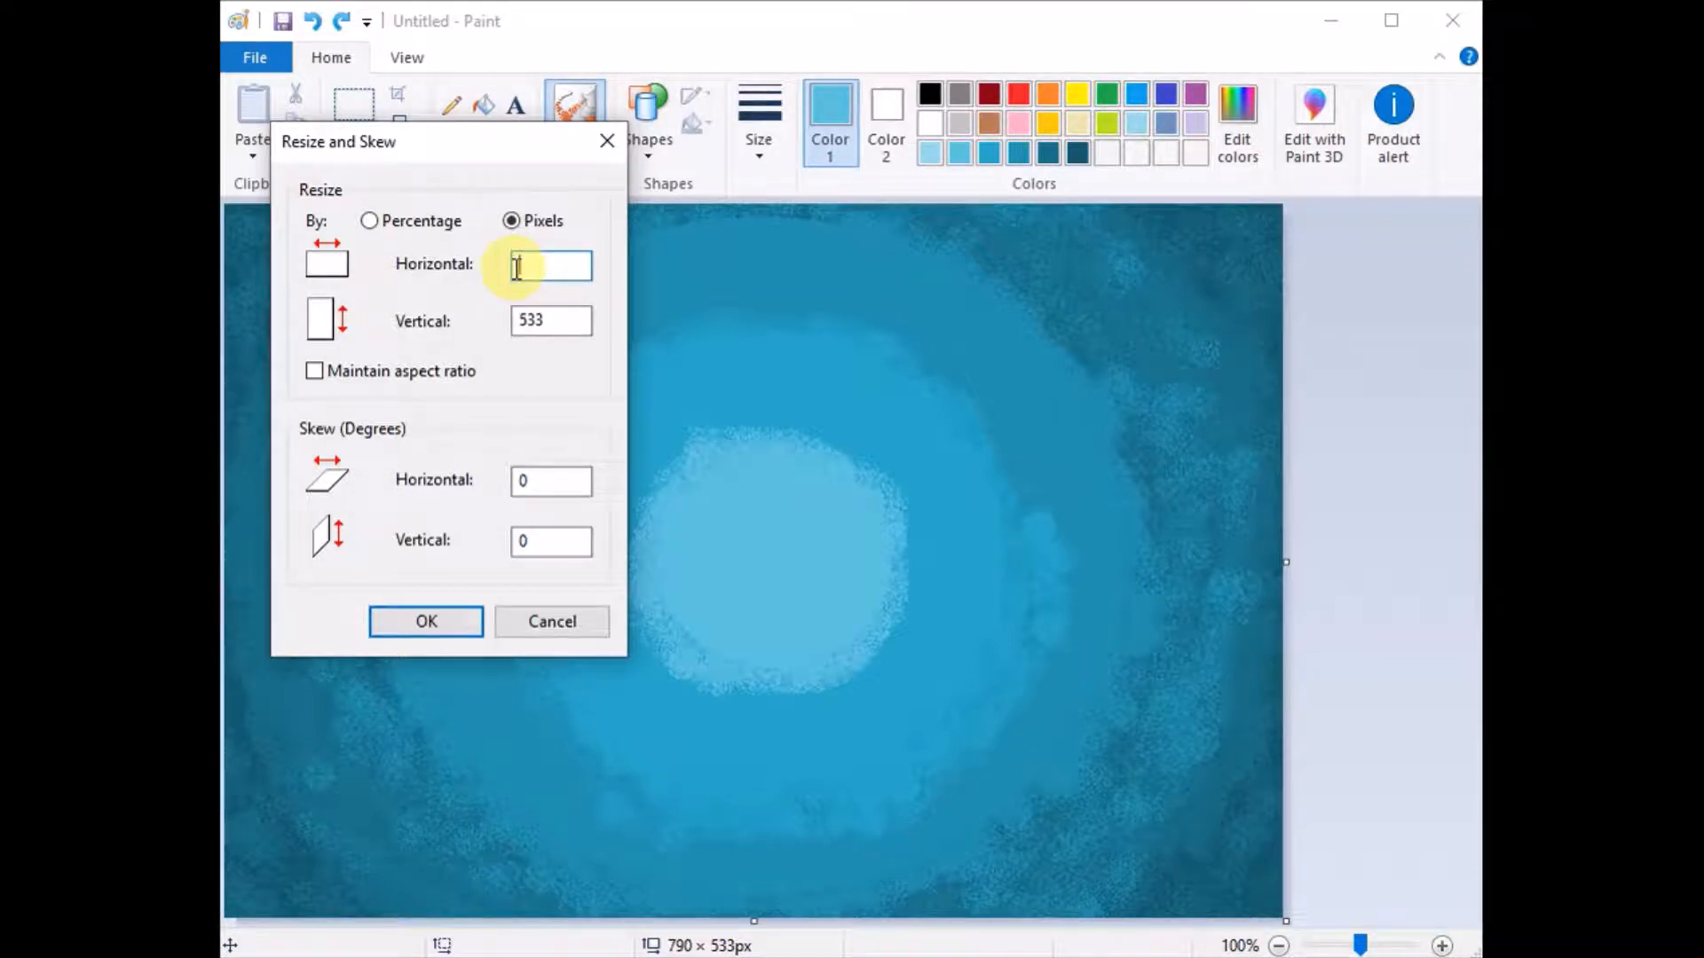
pyautogui.press('Return')
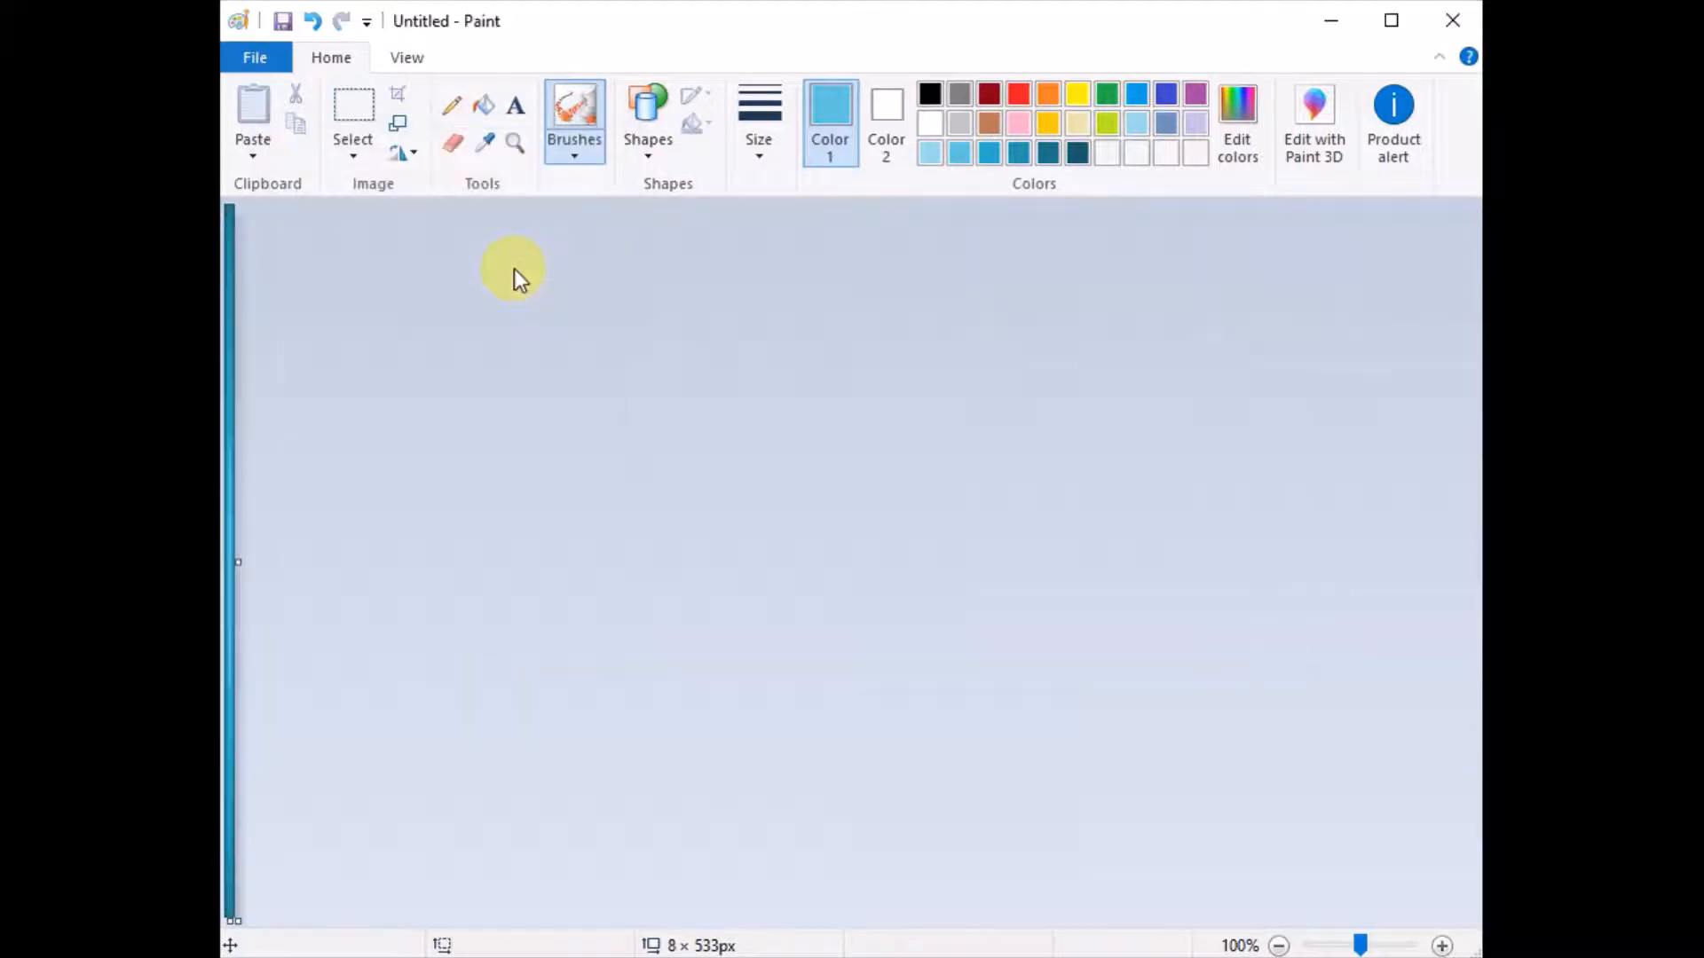
# Stretch the squeezed picture horizontally to 789 px, keeping 533 px height and aspect ratio off
pyautogui.click(399, 120)
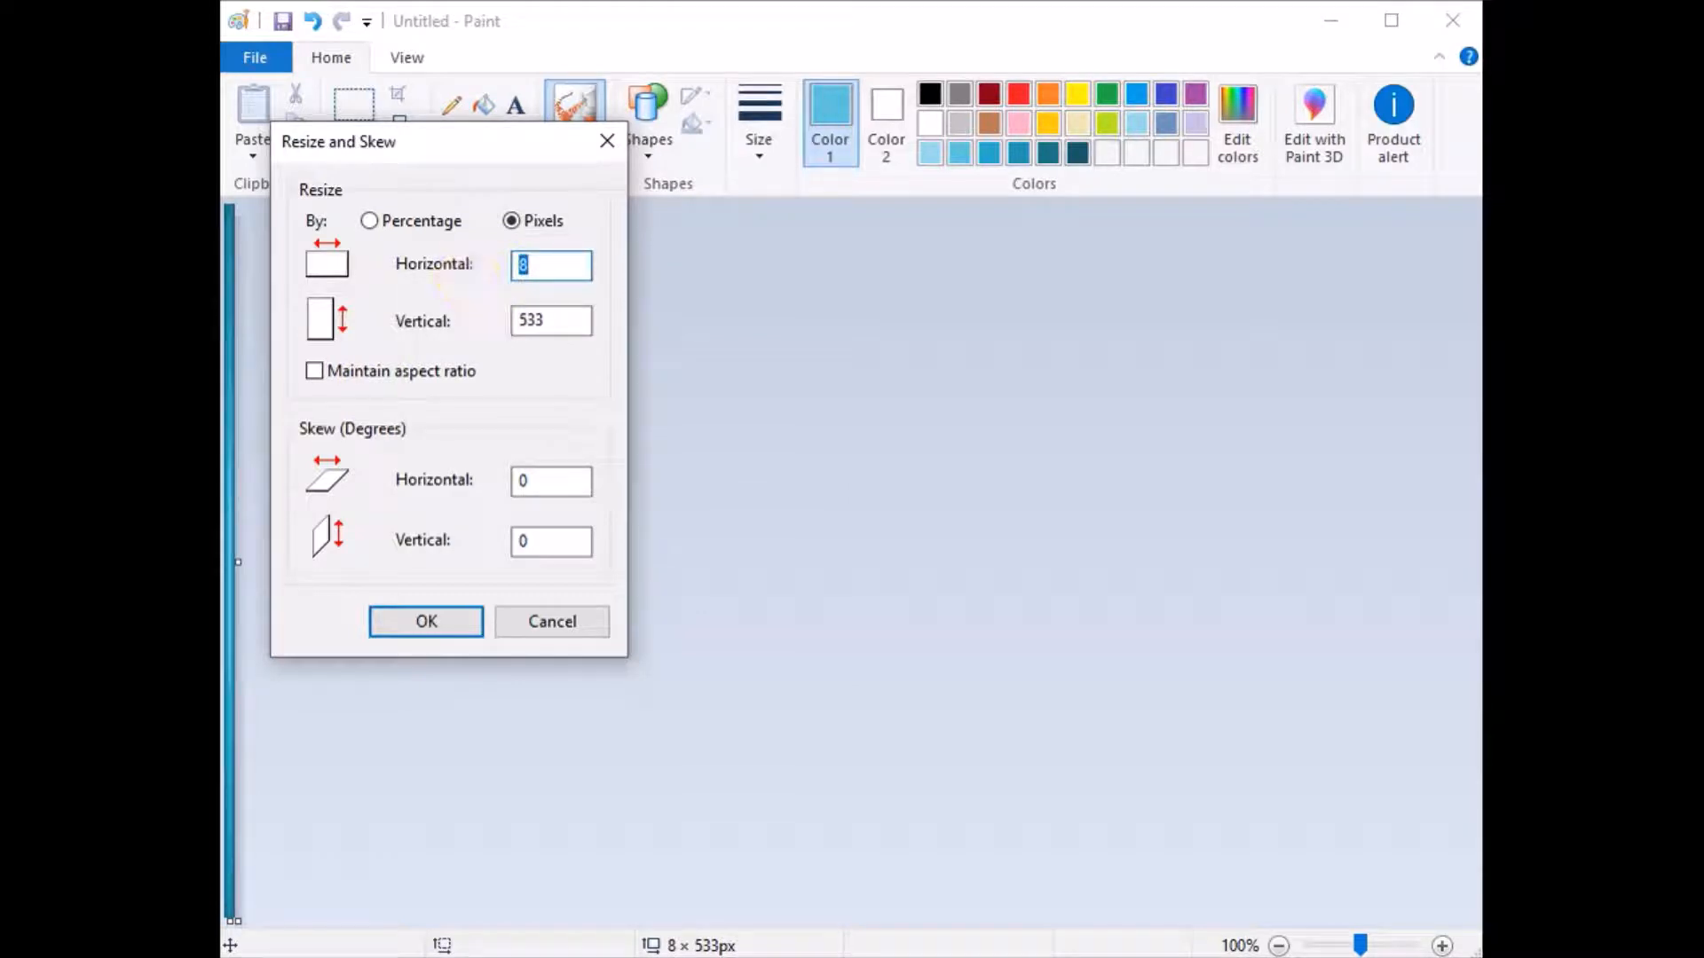
pyautogui.write('8')
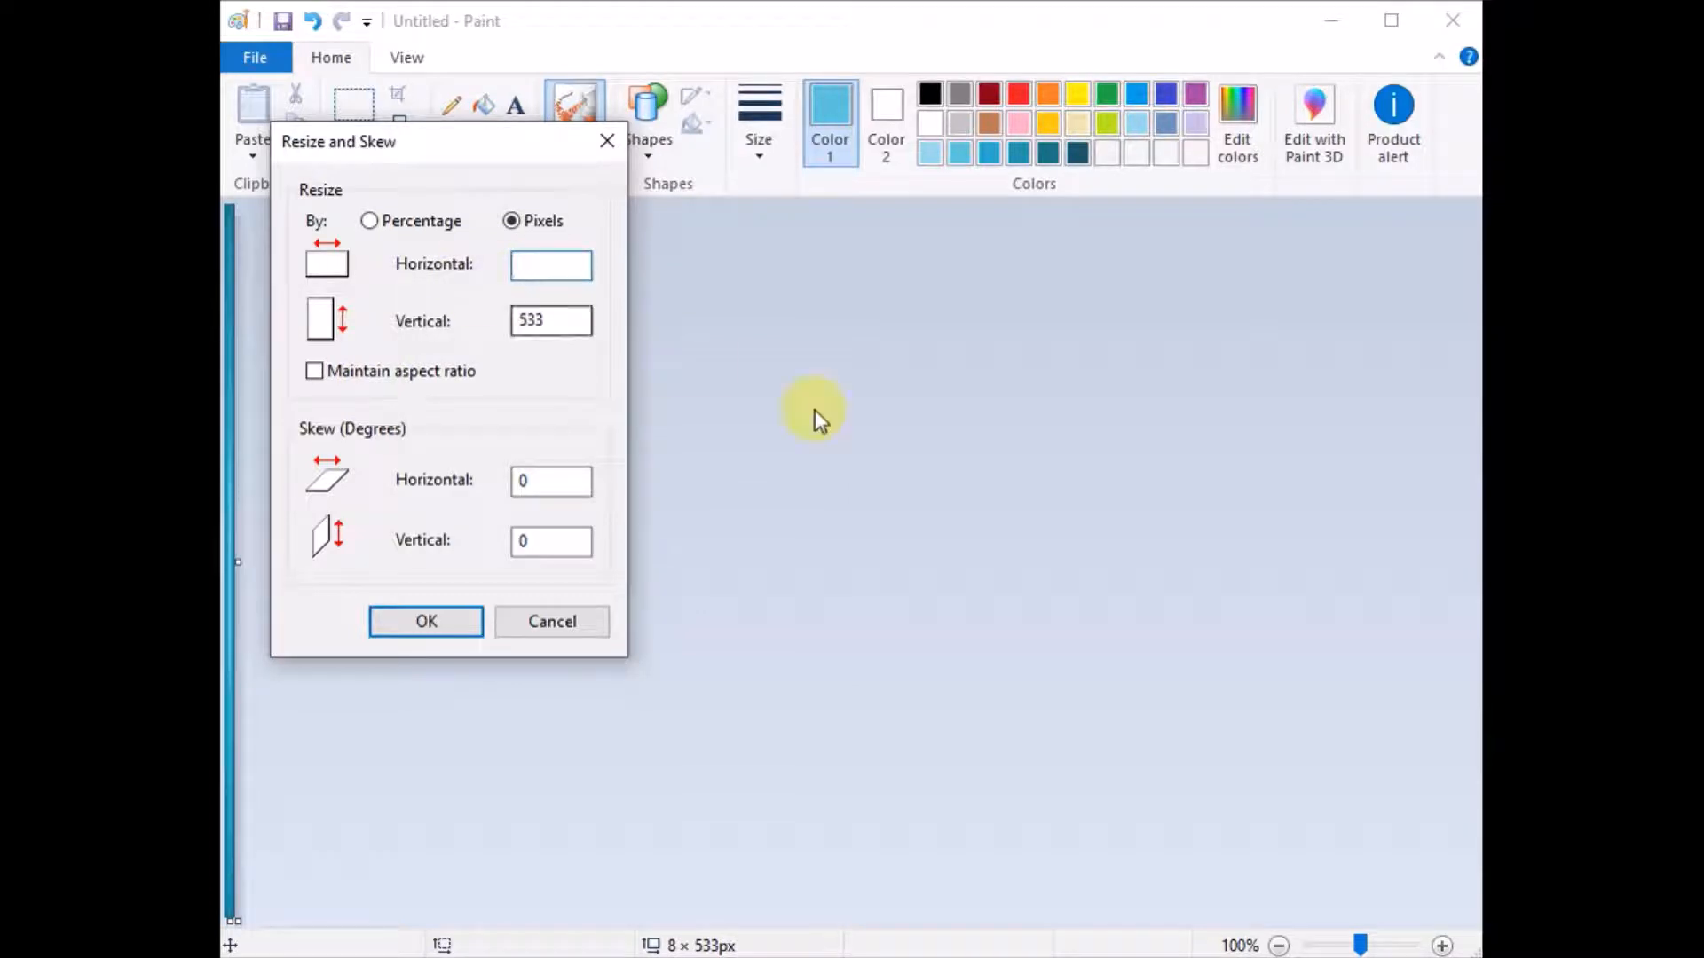
pyautogui.click(1378, 957)
pyautogui.click(548, 272)
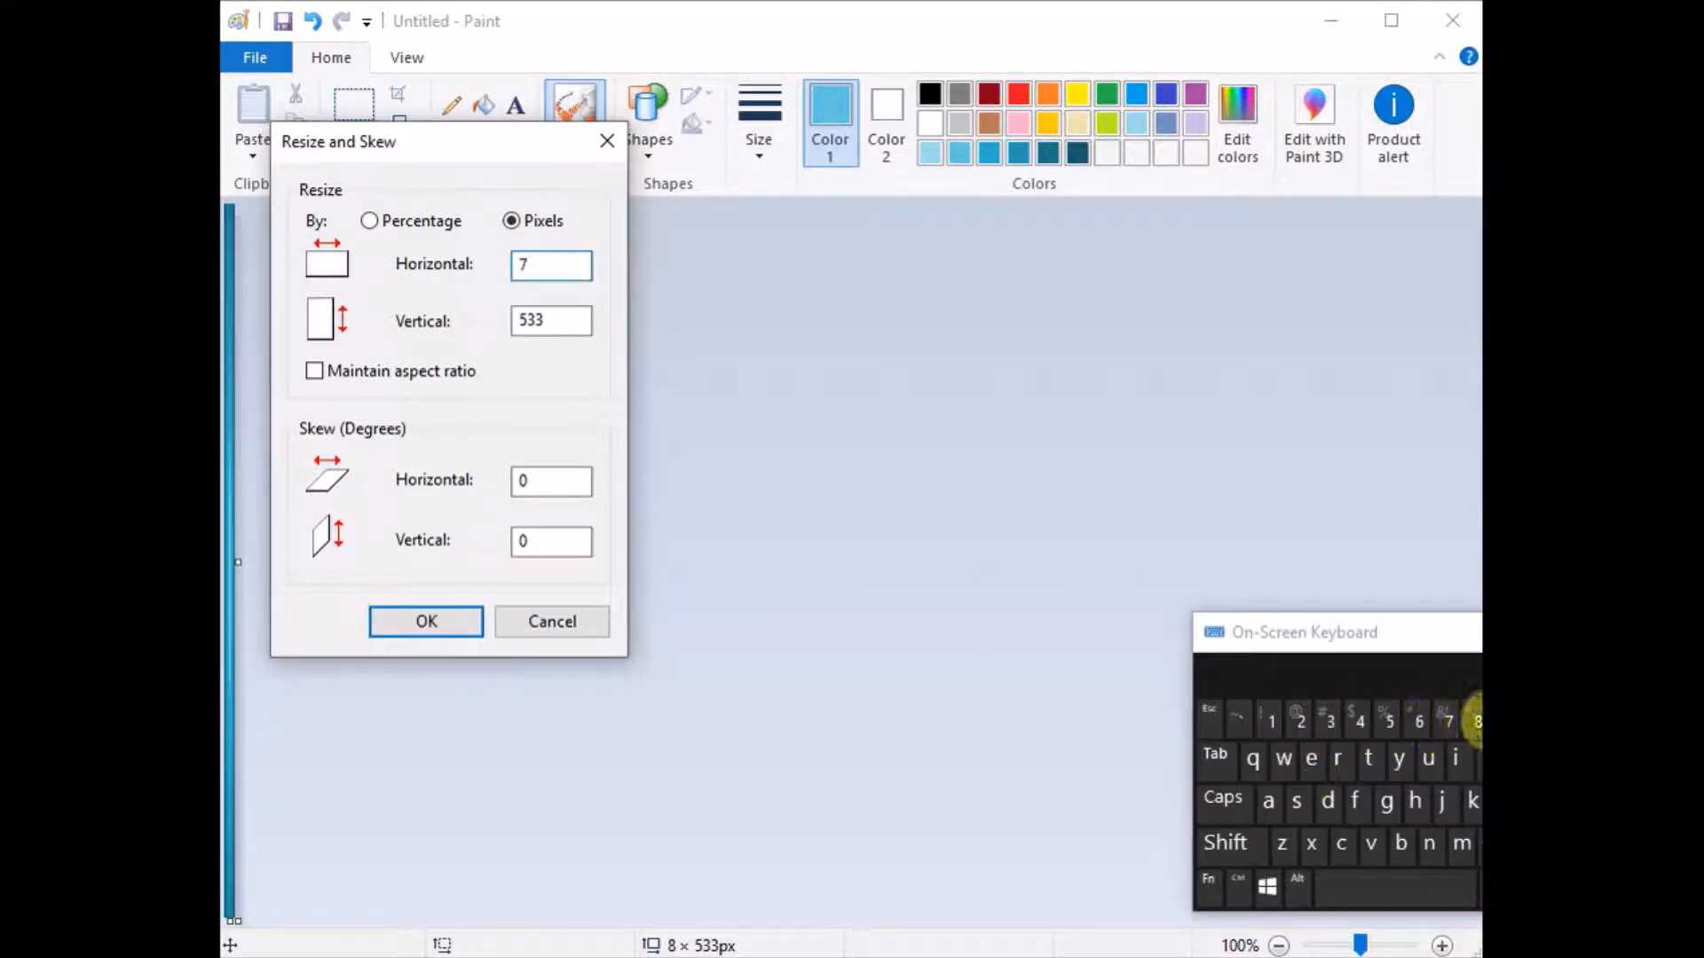
pyautogui.click(1703, 632)
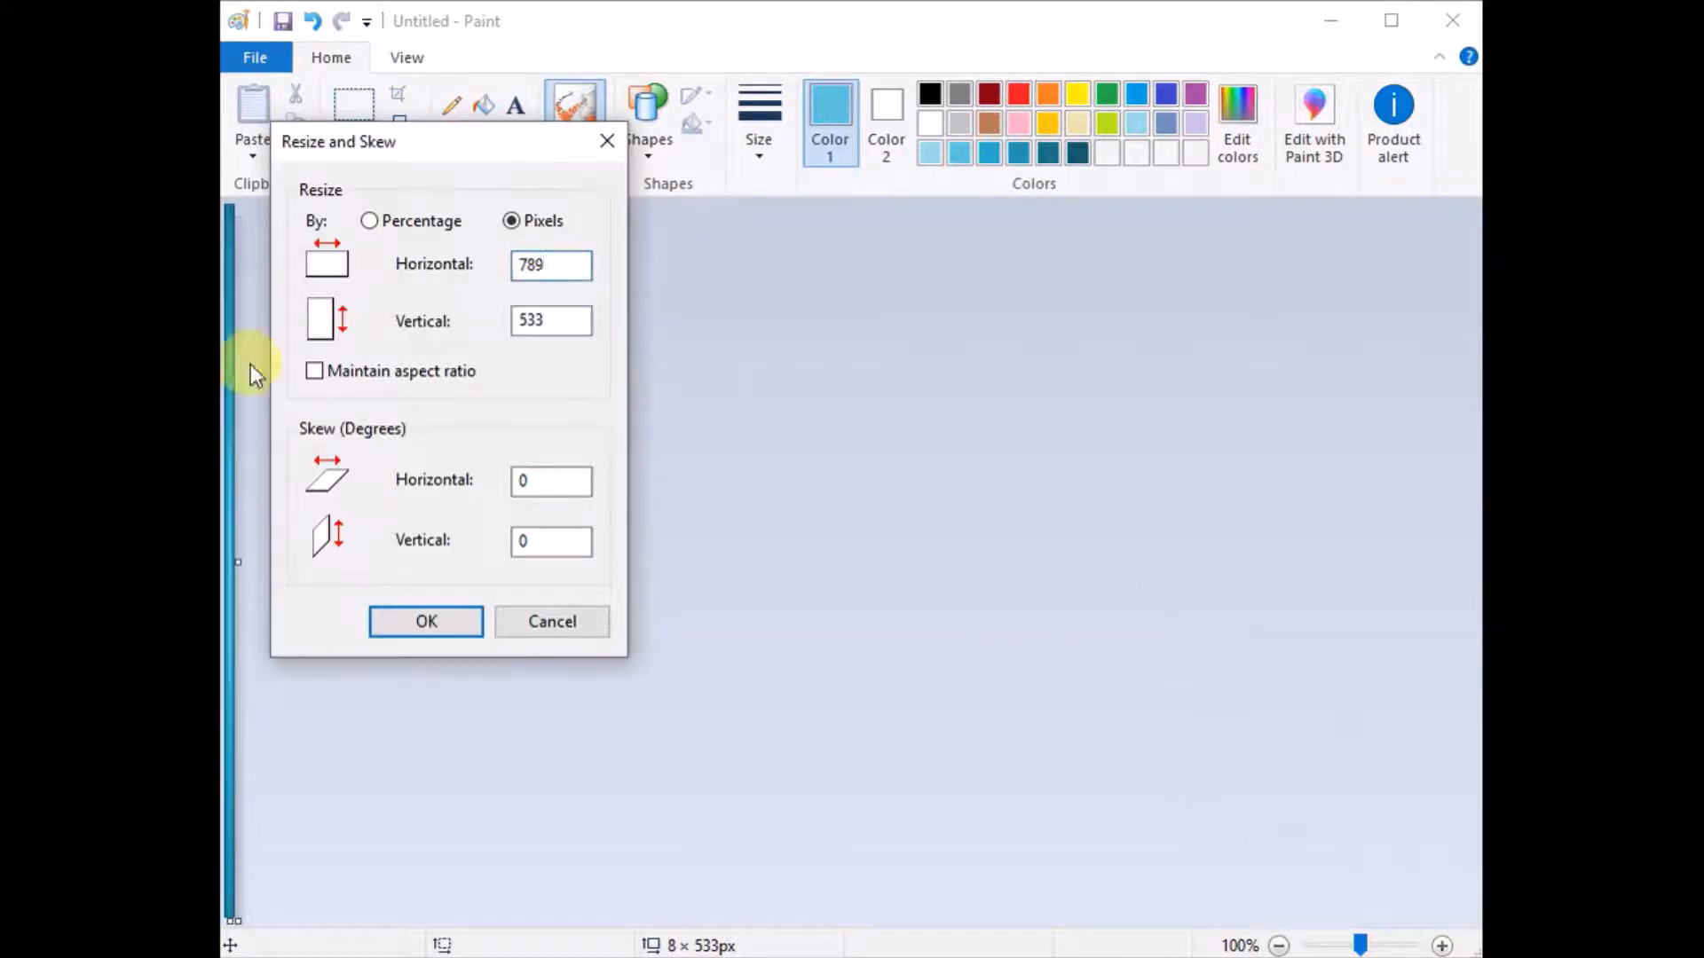
pyautogui.click(415, 626)
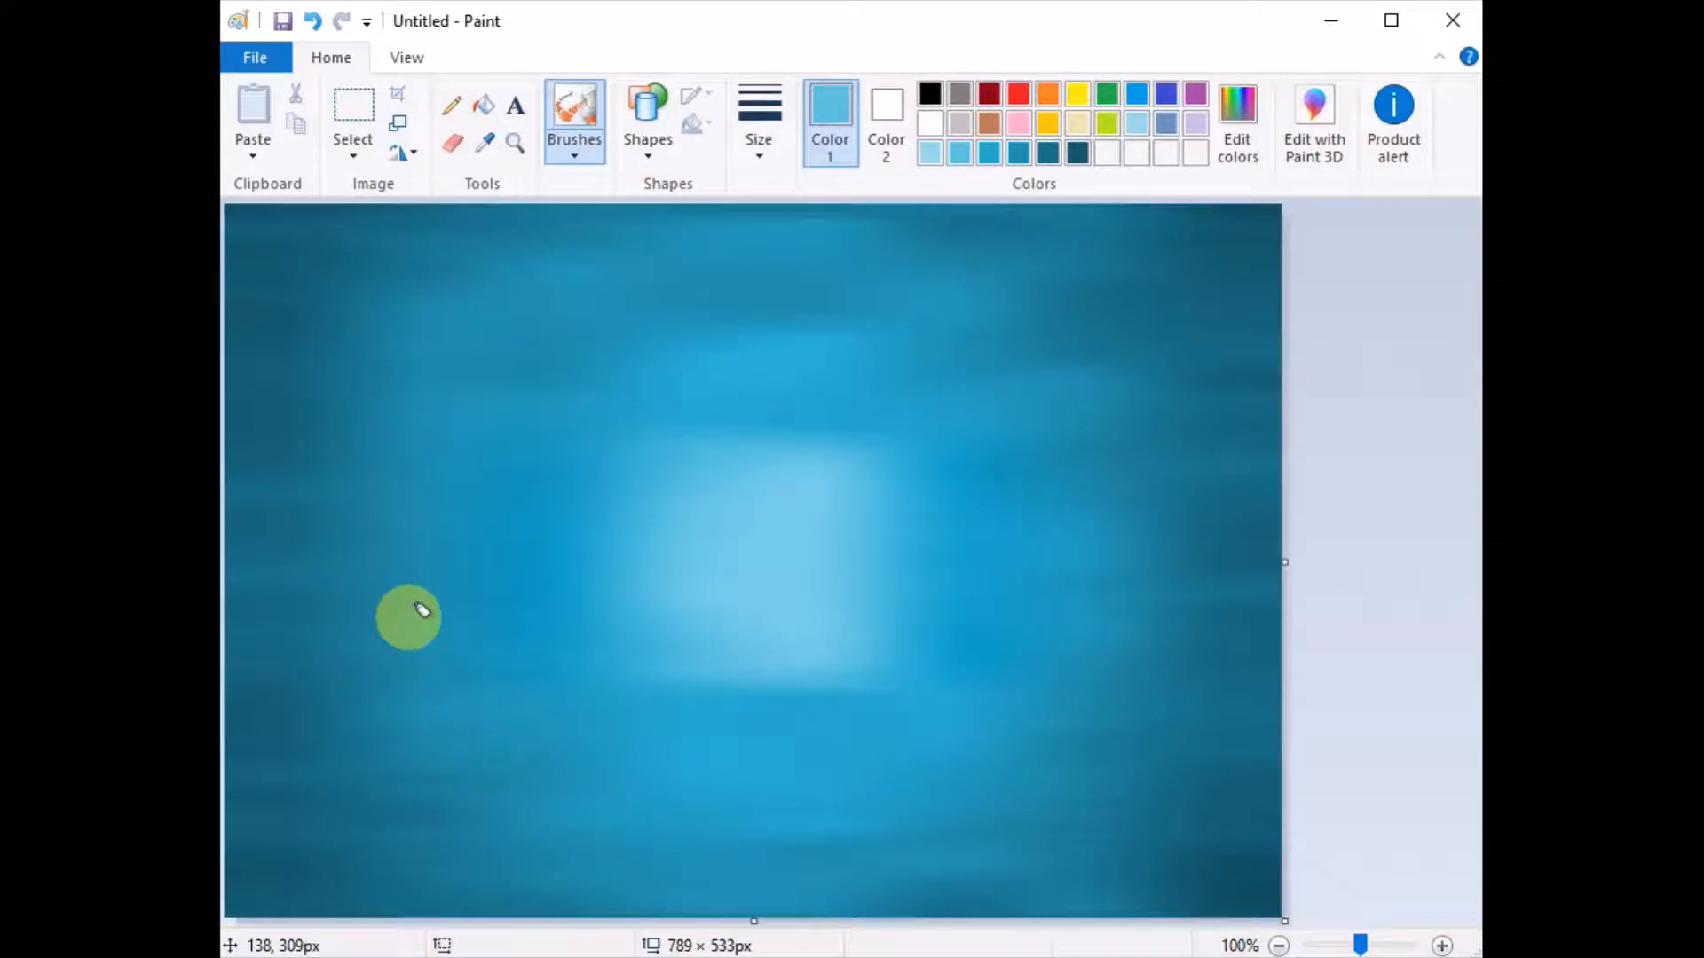
# Undo the horizontal stretch to 789 px, keeping the picture squeezed to 8 px wide
pyautogui.click(398, 123)
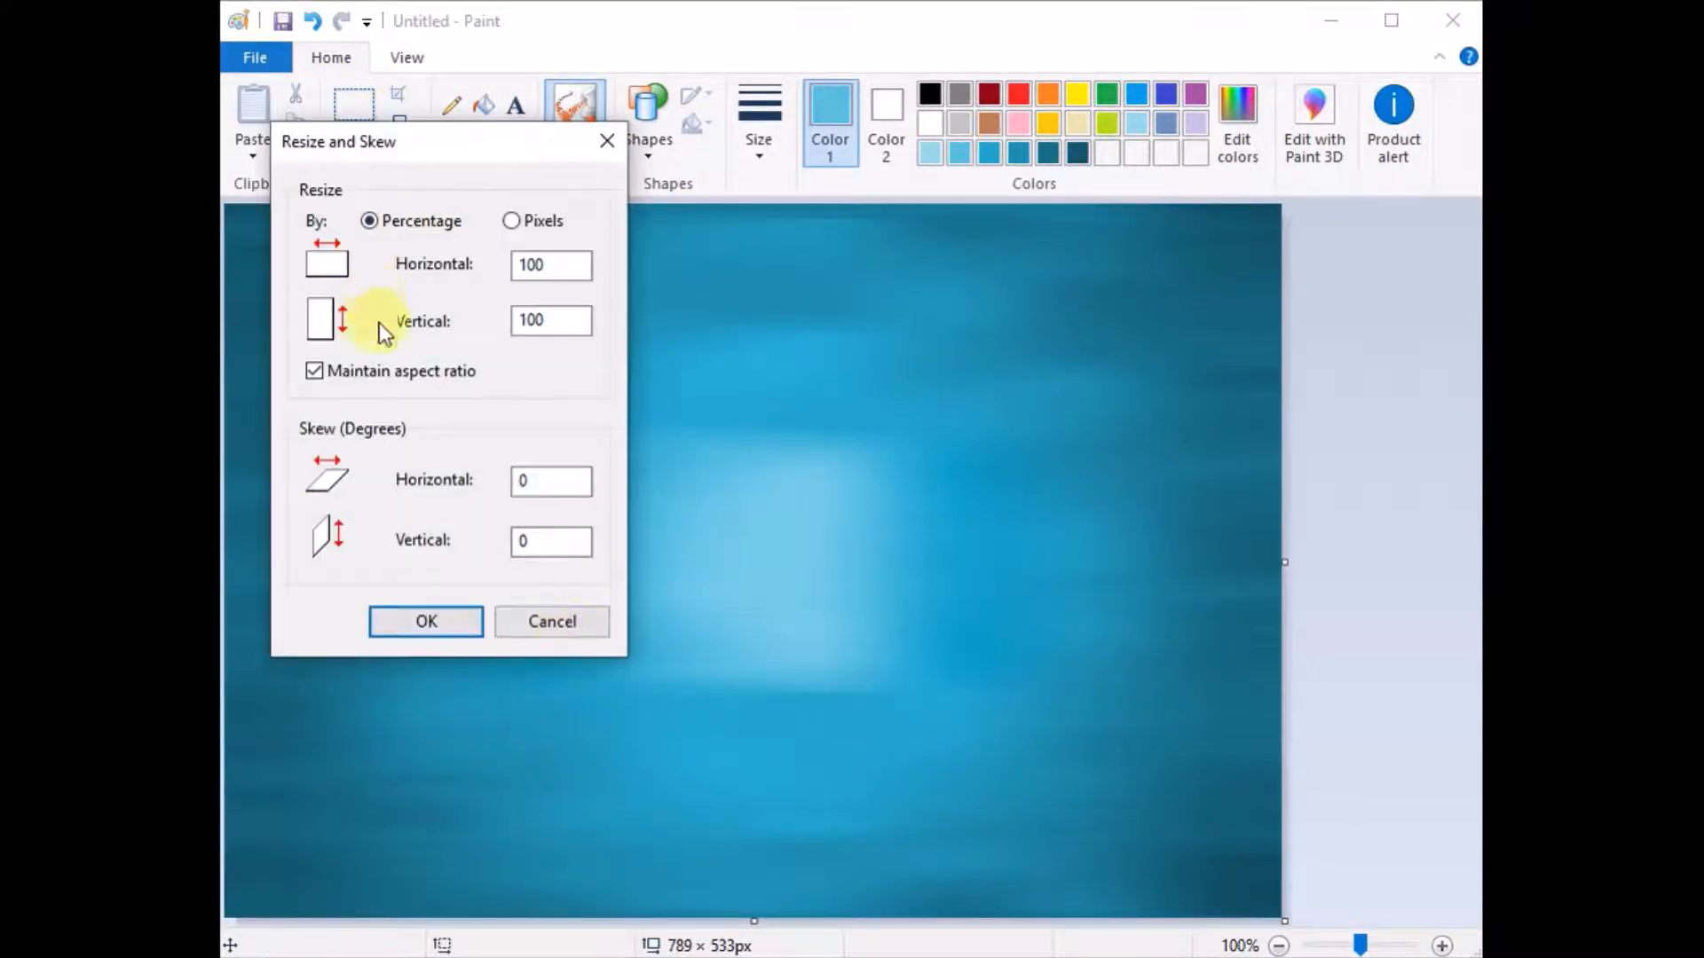
pyautogui.click(550, 620)
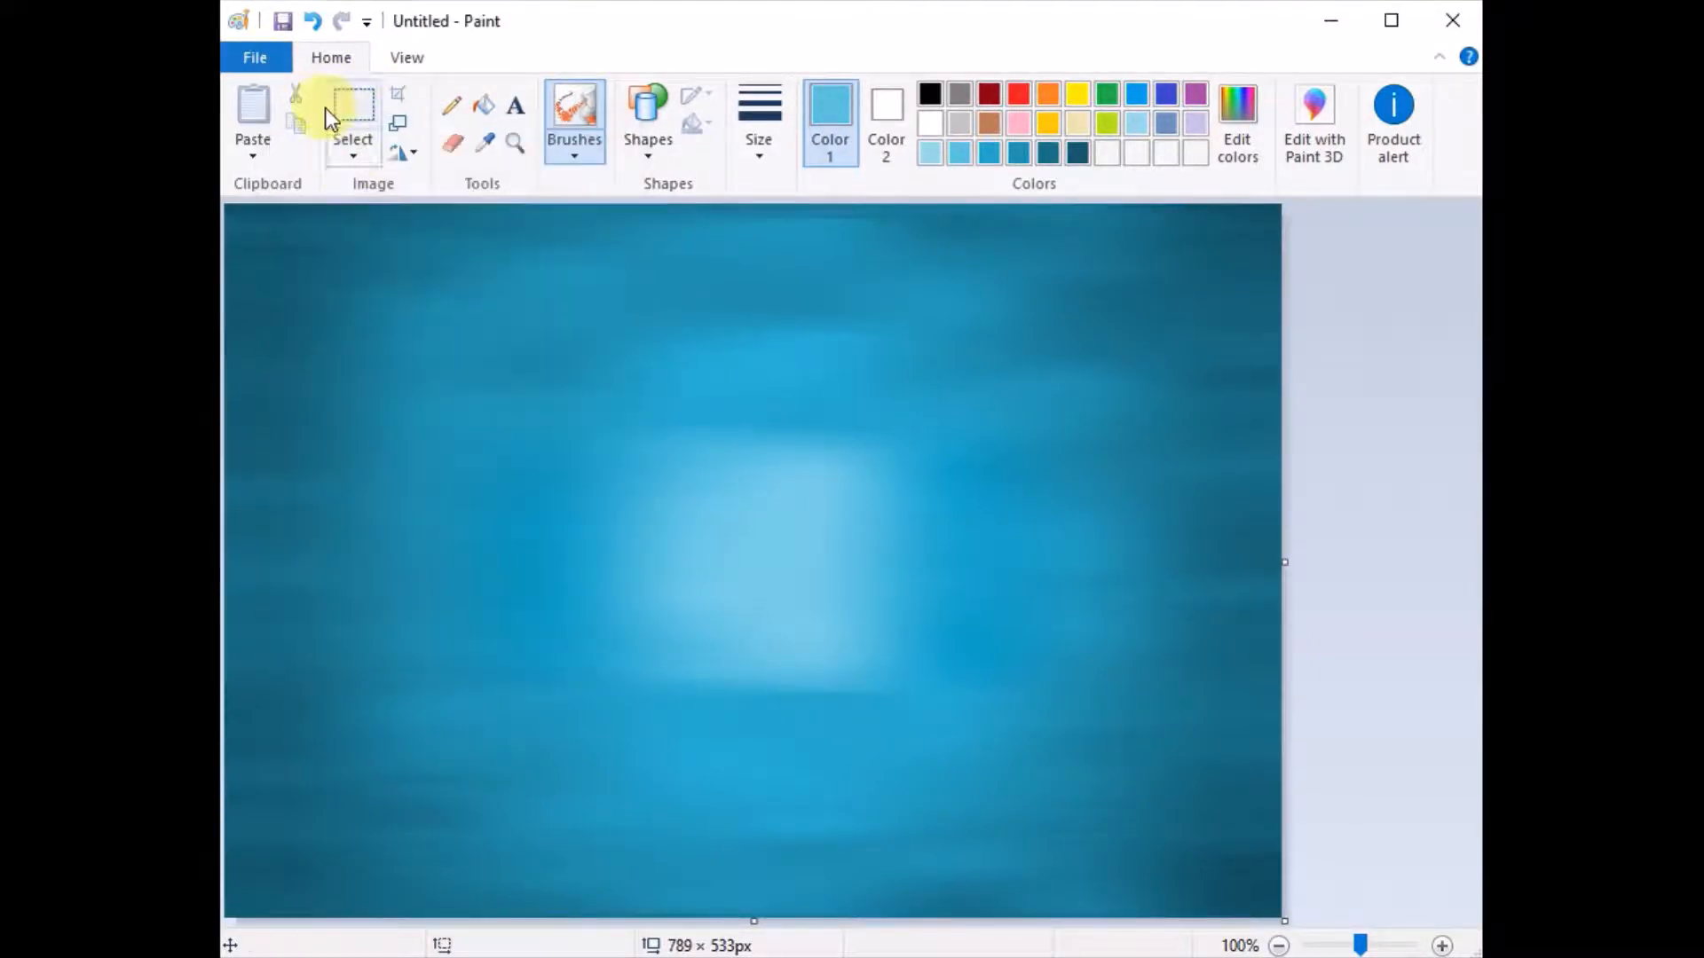
pyautogui.click(318, 20)
pyautogui.click(320, 23)
pyautogui.click(344, 24)
# Stretch the squeezed picture to 890 px wide by 533 px high without maintaining the aspect ratio
pyautogui.click(397, 123)
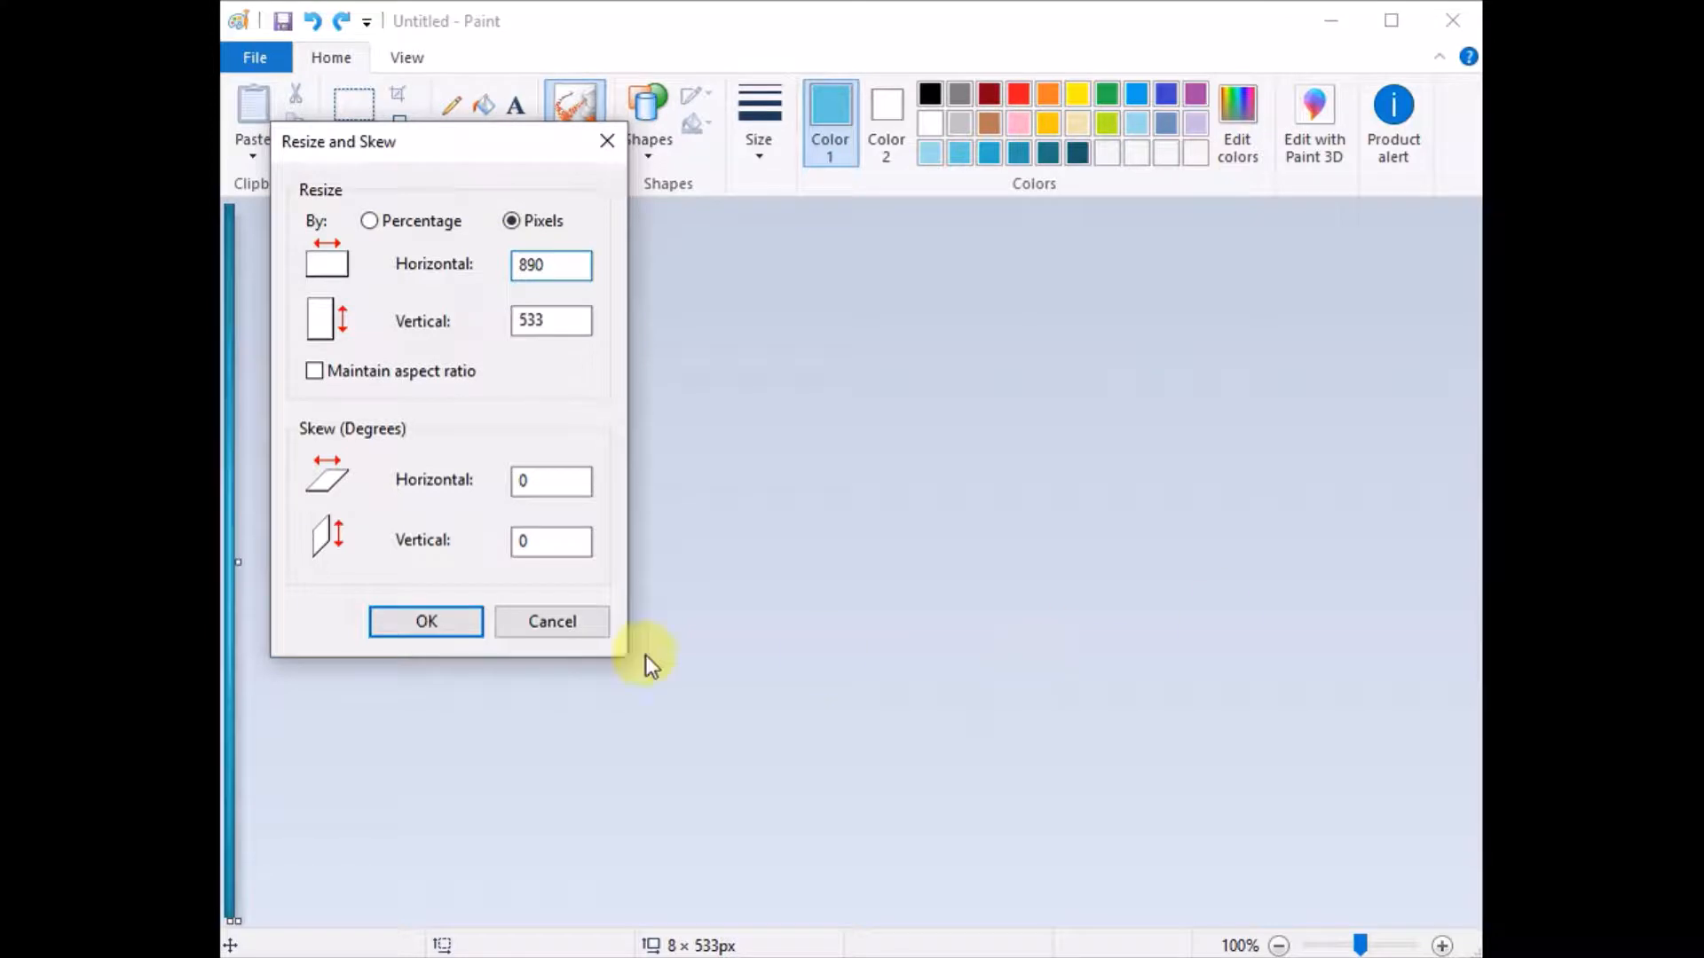
pyautogui.click(434, 619)
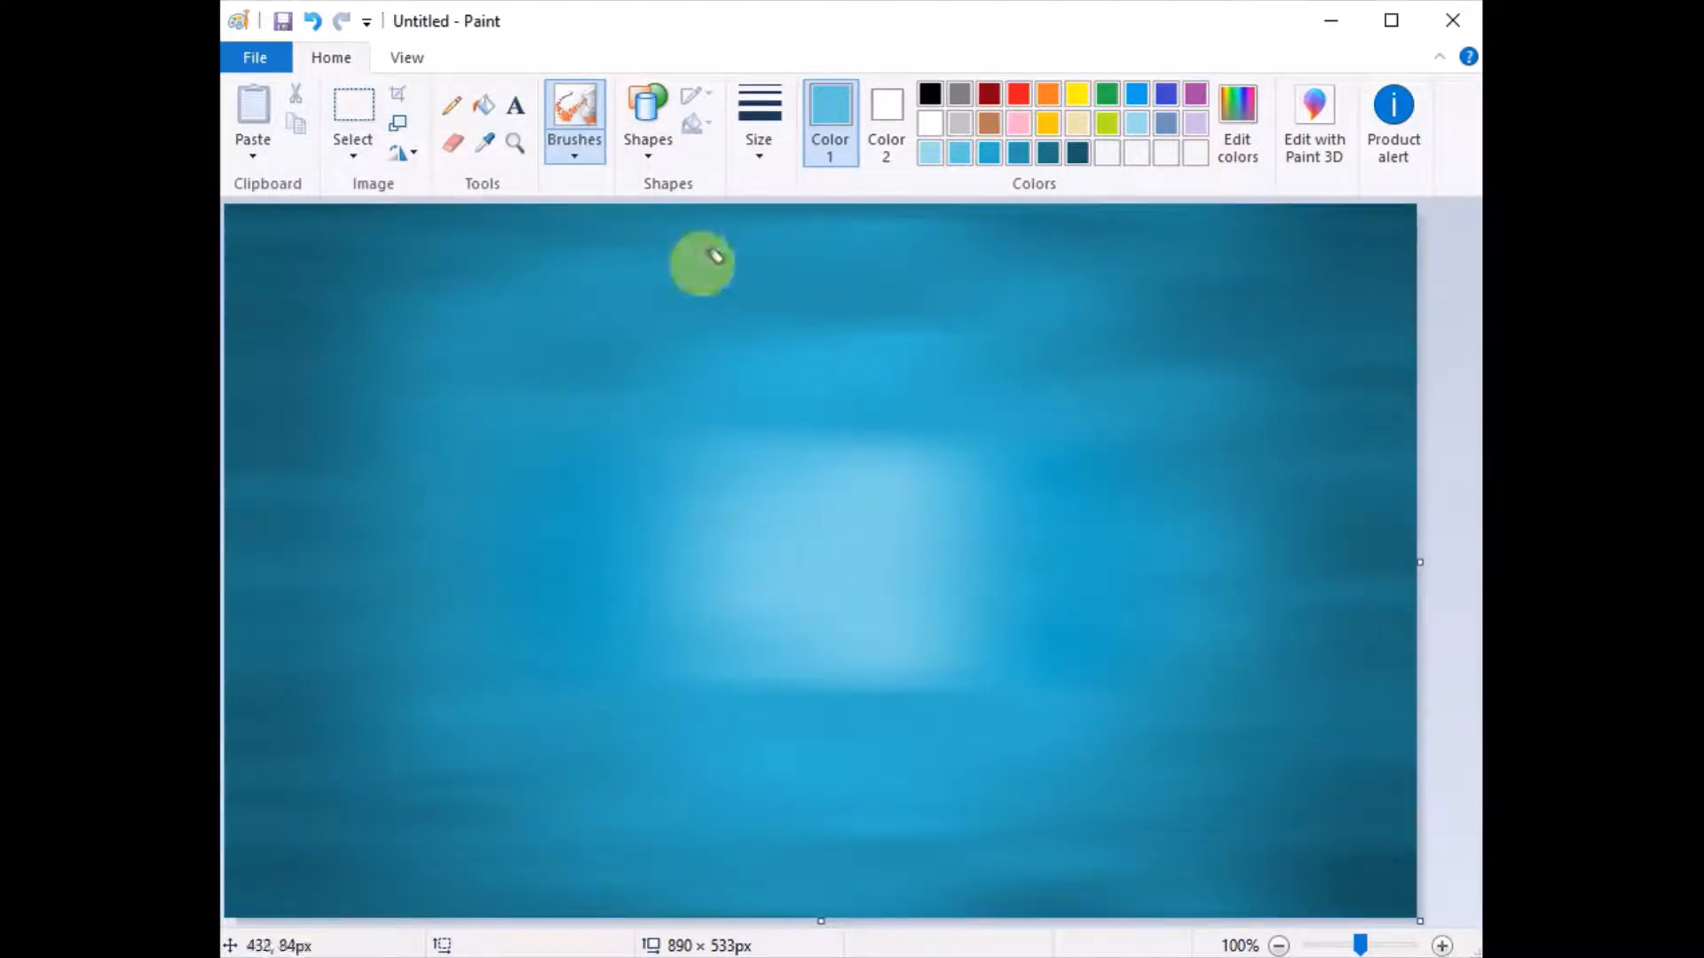
# Draw a white ellipse about 178 × 183 px over the glowing centre and give it a solid color fill
pyautogui.click(645, 158)
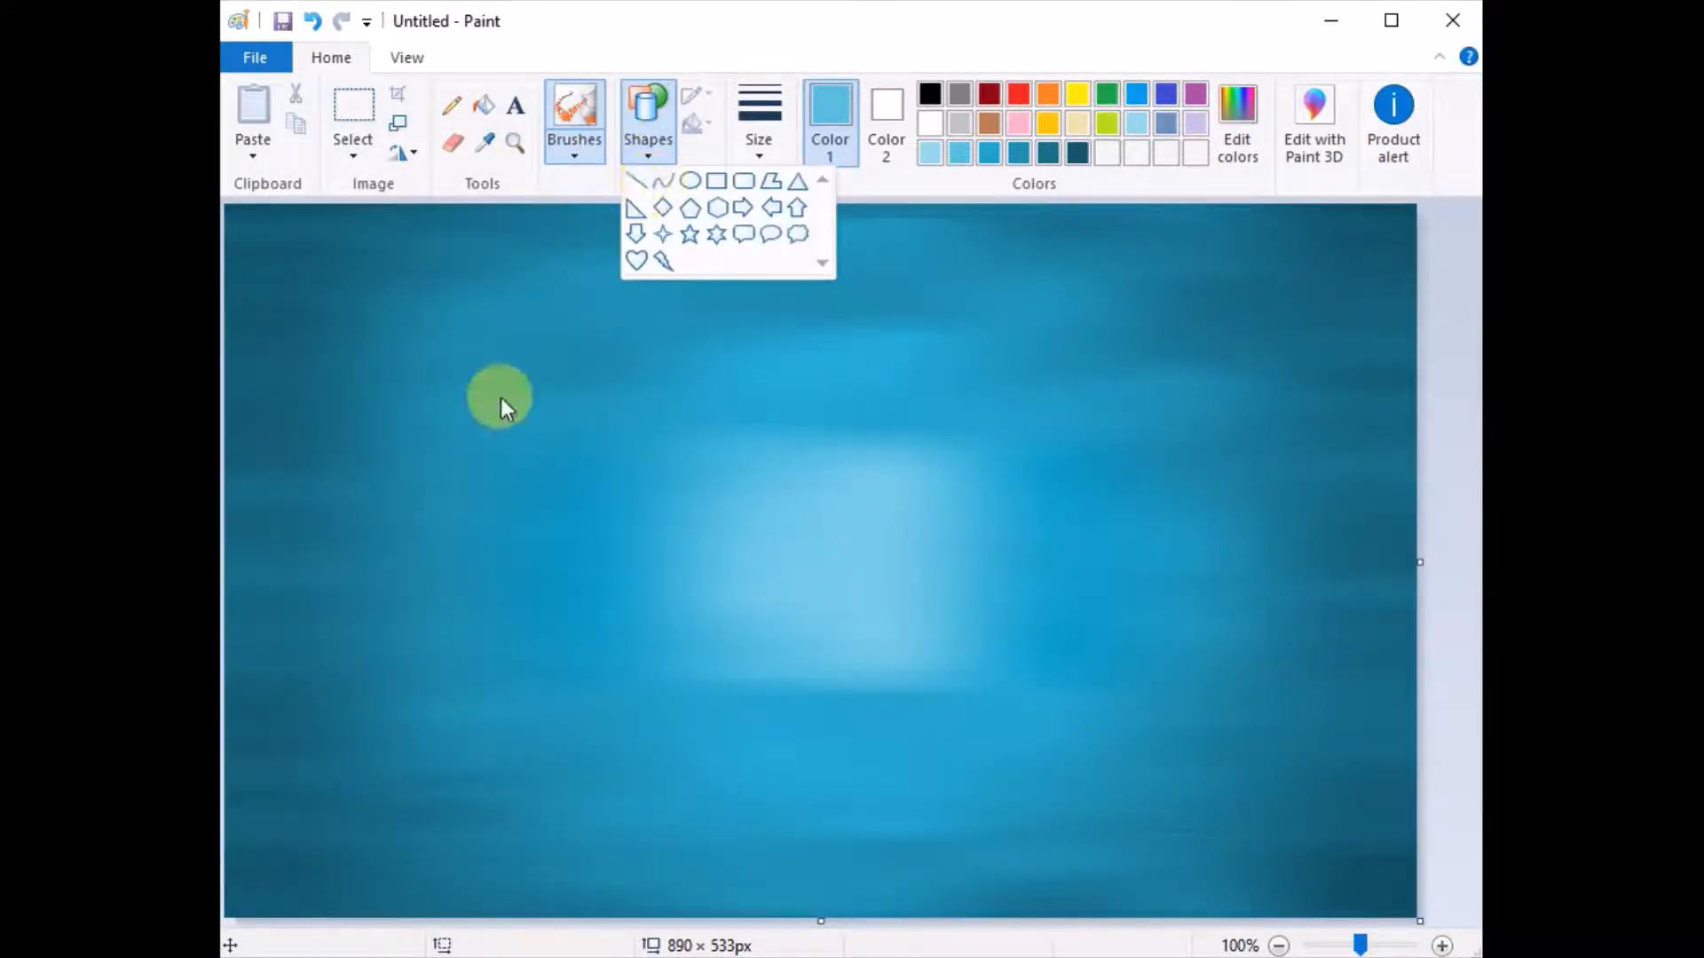
pyautogui.click(500, 398)
pyautogui.click(657, 155)
pyautogui.click(690, 181)
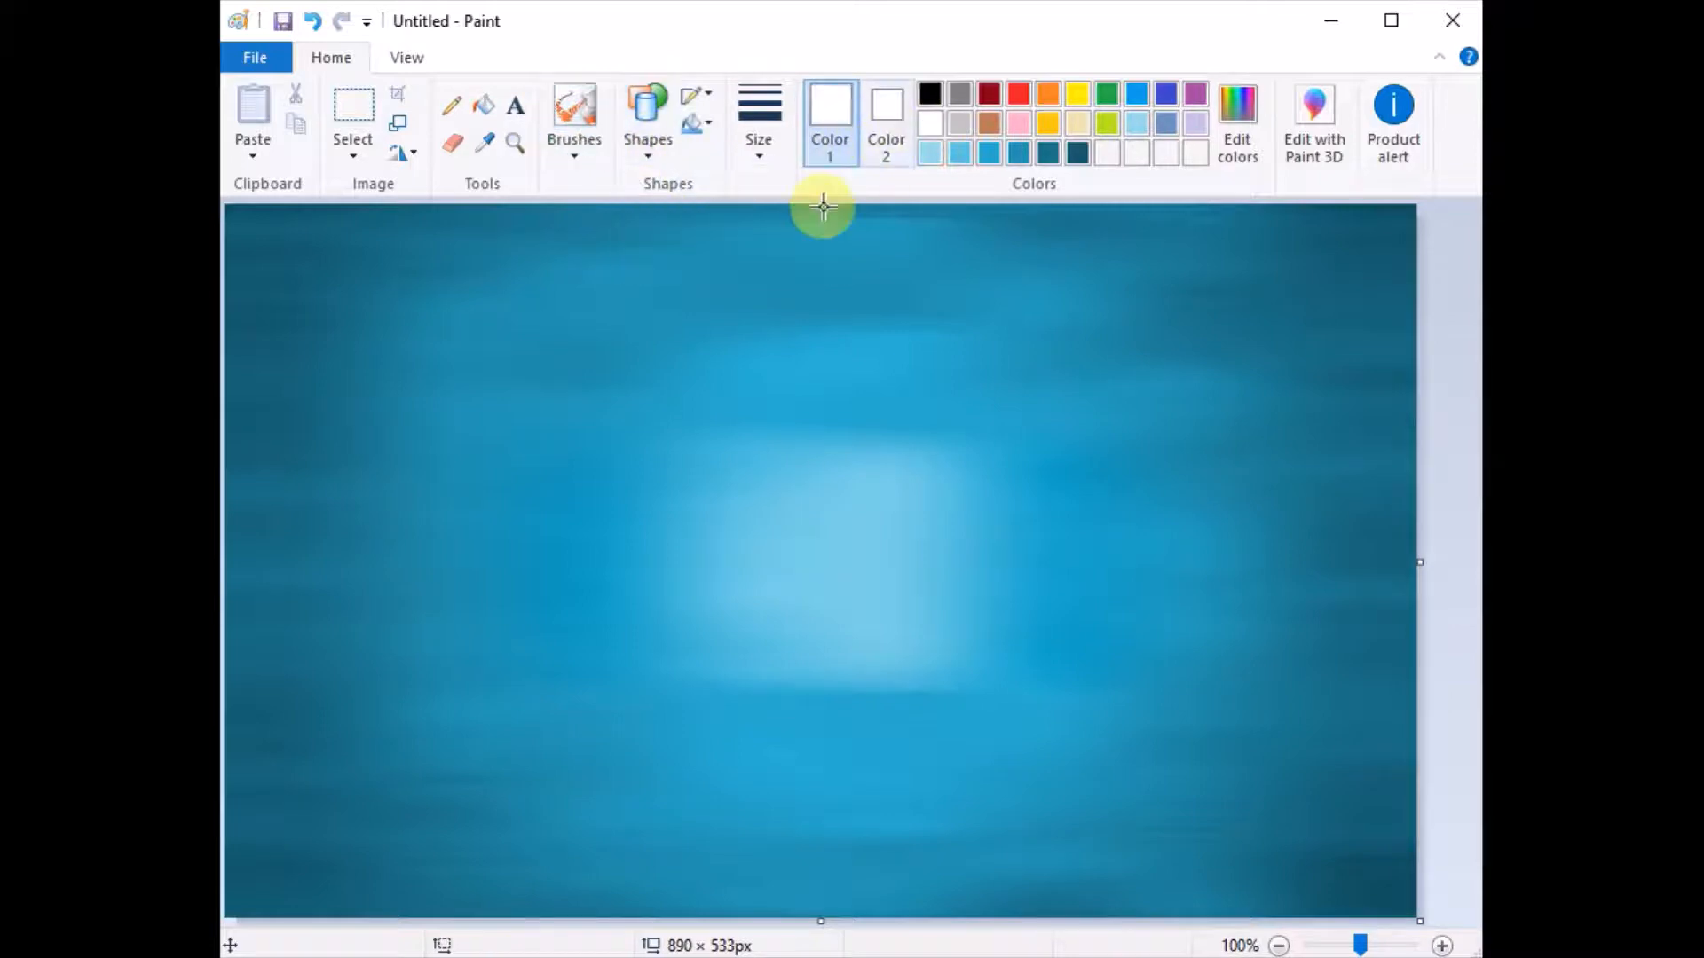
pyautogui.moveTo(735, 435); pyautogui.dragTo(973, 679)
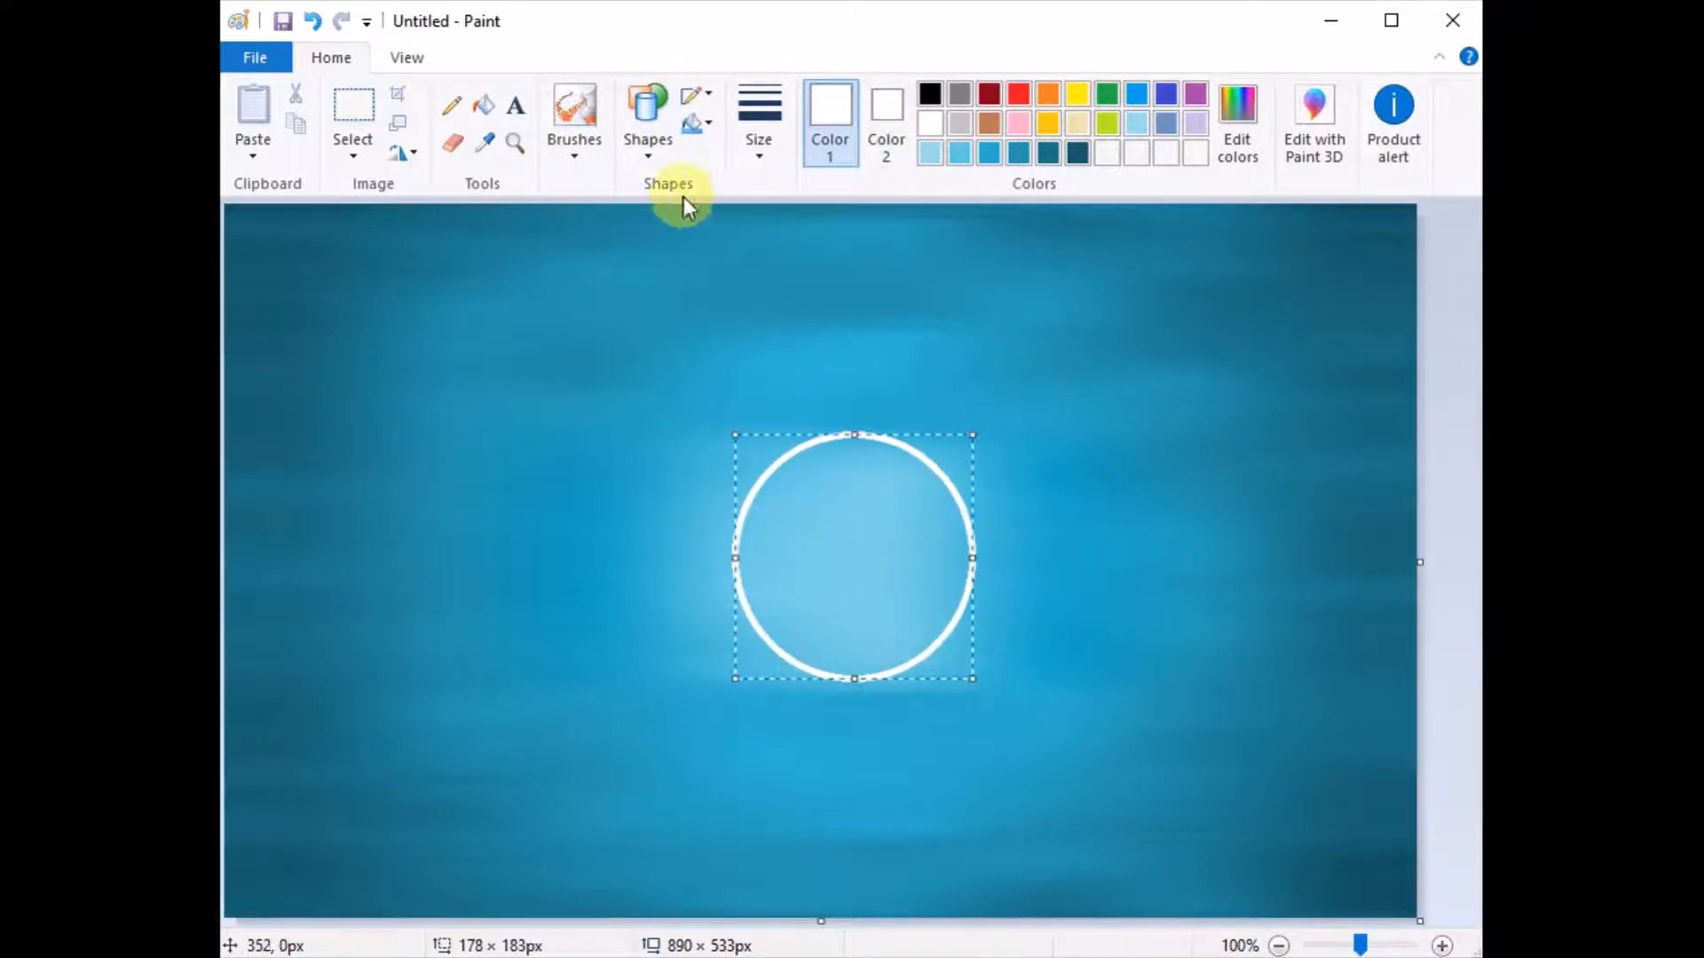
pyautogui.click(654, 146)
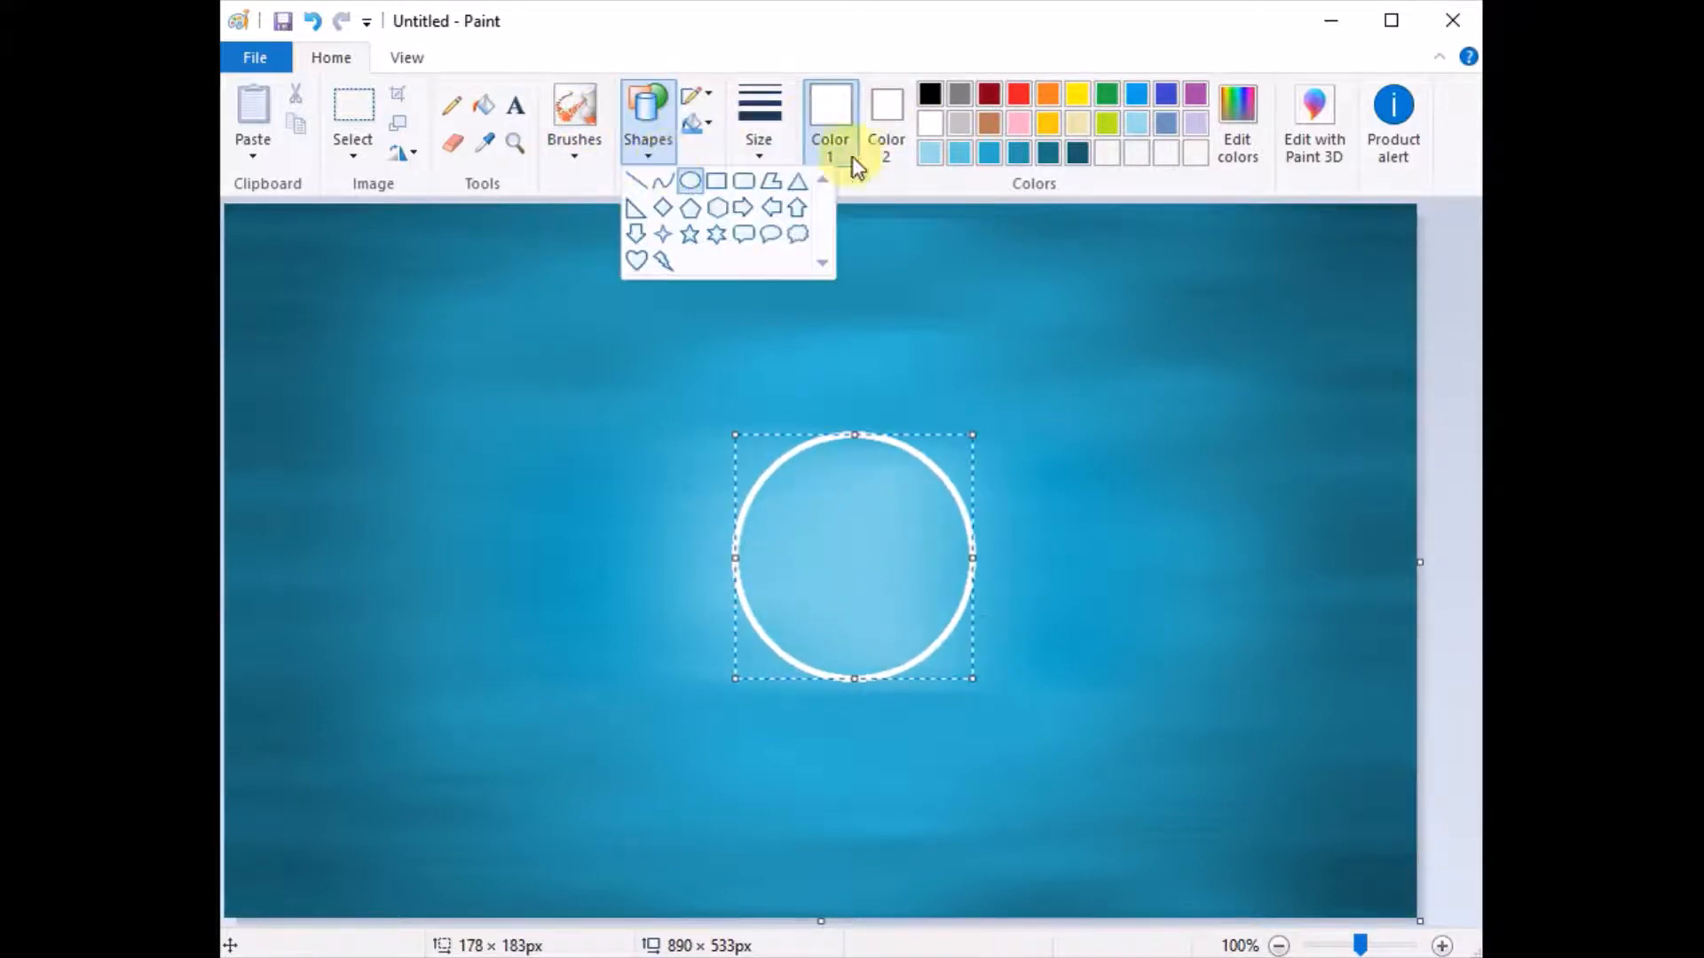
pyautogui.click(785, 138)
pyautogui.click(697, 124)
pyautogui.click(736, 186)
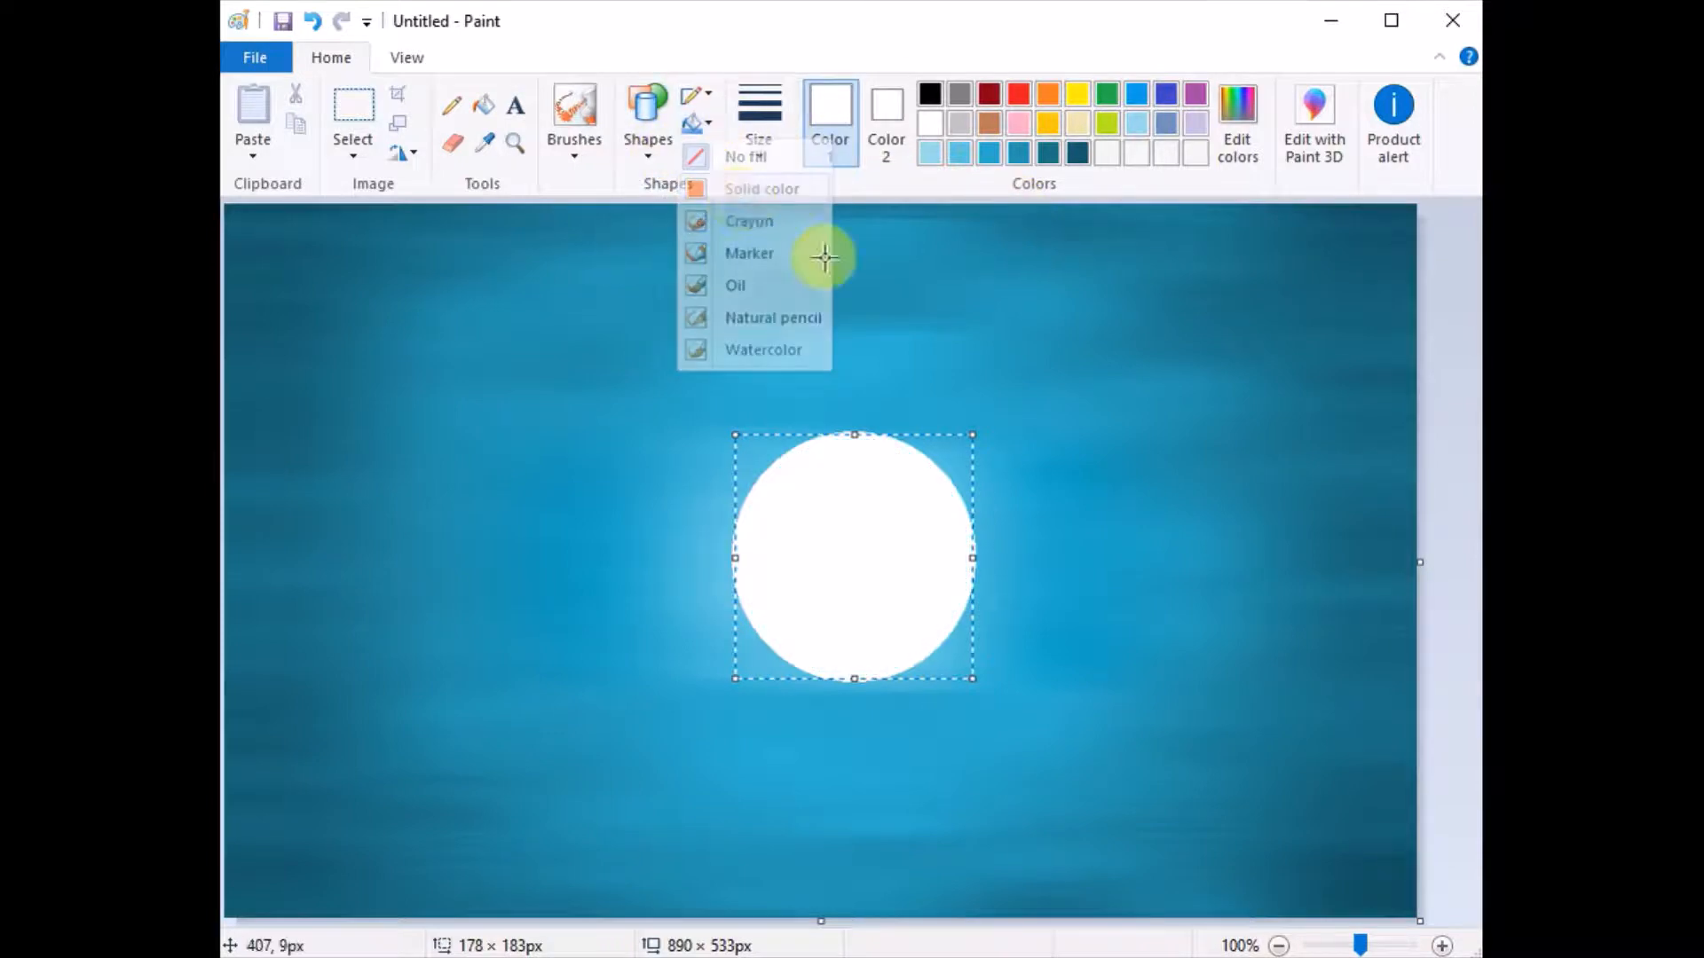
# Reduce the white ellipse to about 178 × 170 px and reposition it over the glowing centre
pyautogui.moveTo(816, 533); pyautogui.dragTo(809, 510)
pyautogui.moveTo(846, 656); pyautogui.dragTo(846, 644)
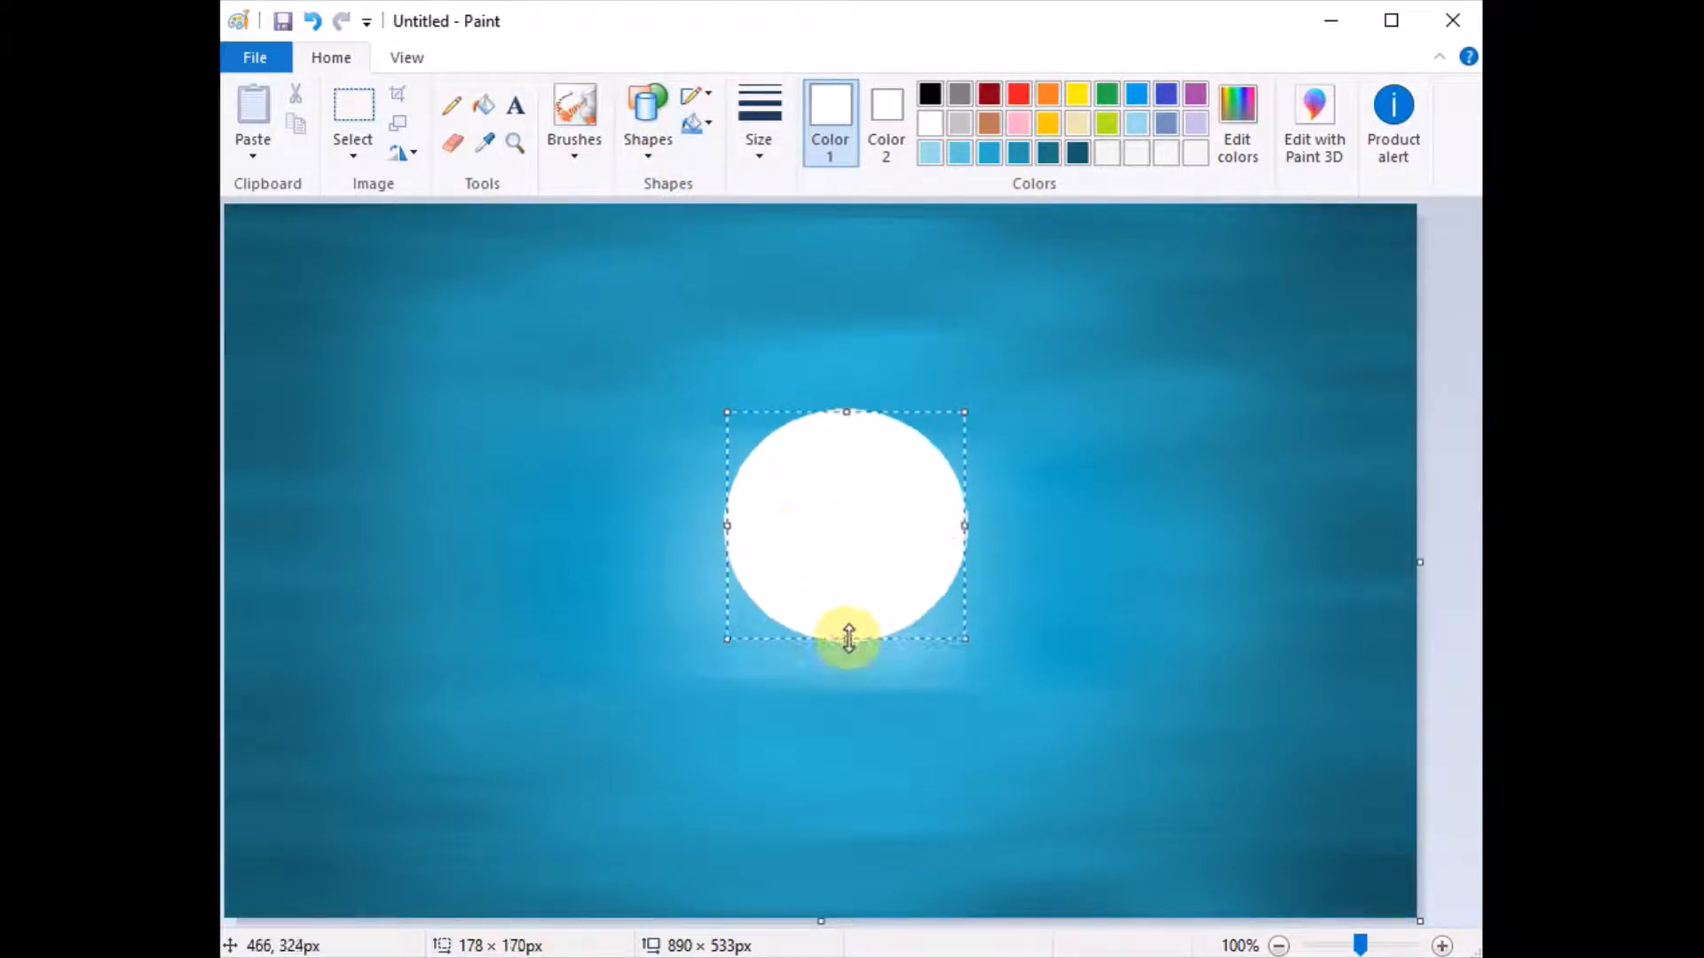
pyautogui.moveTo(844, 506); pyautogui.dragTo(837, 553)
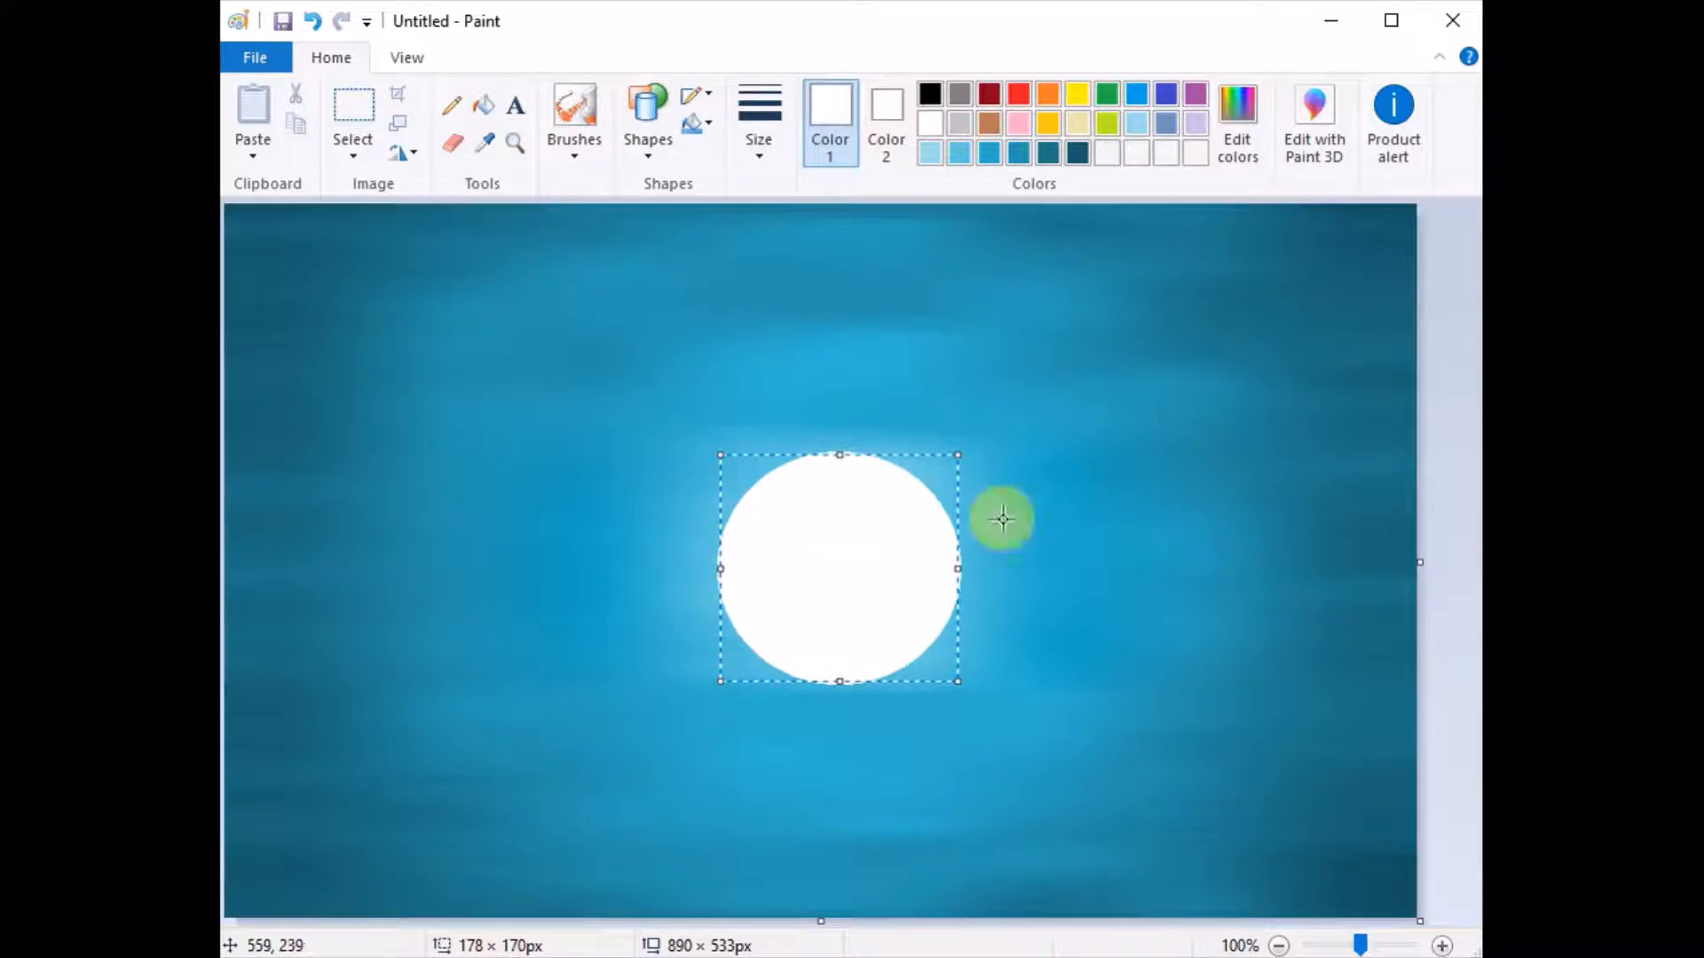
pyautogui.click(1126, 453)
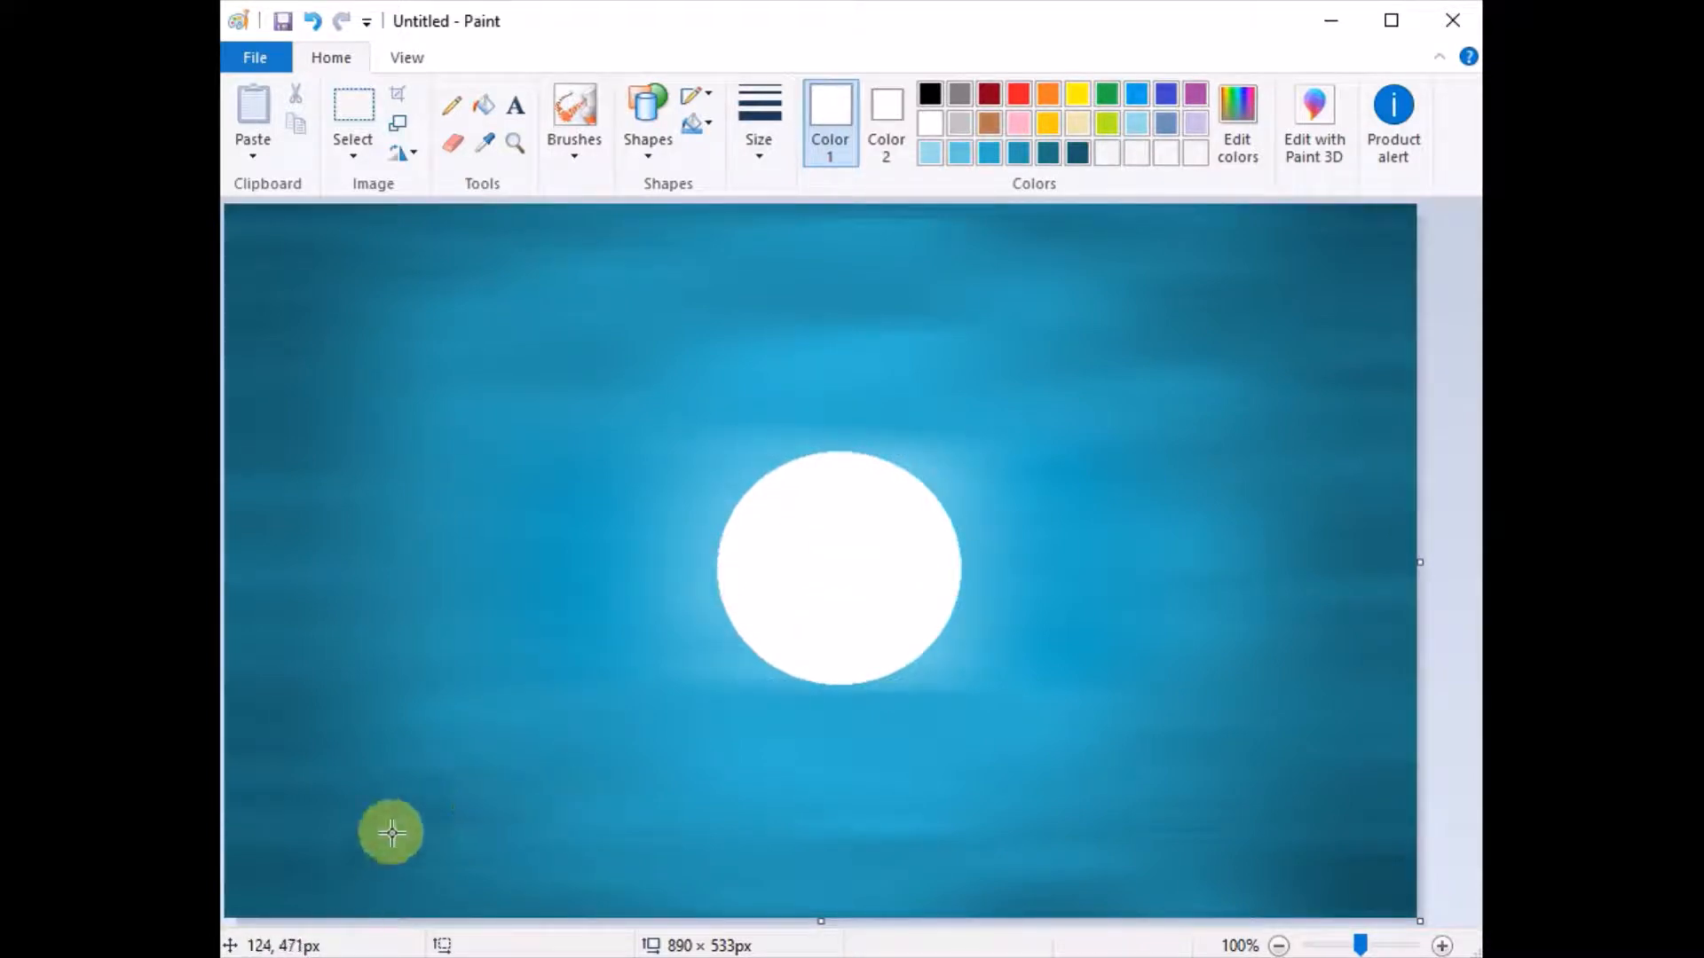
# Undo the white ellipse and draw a smaller solid white circle about 160 px across over the glowing centre
pyautogui.click(312, 19)
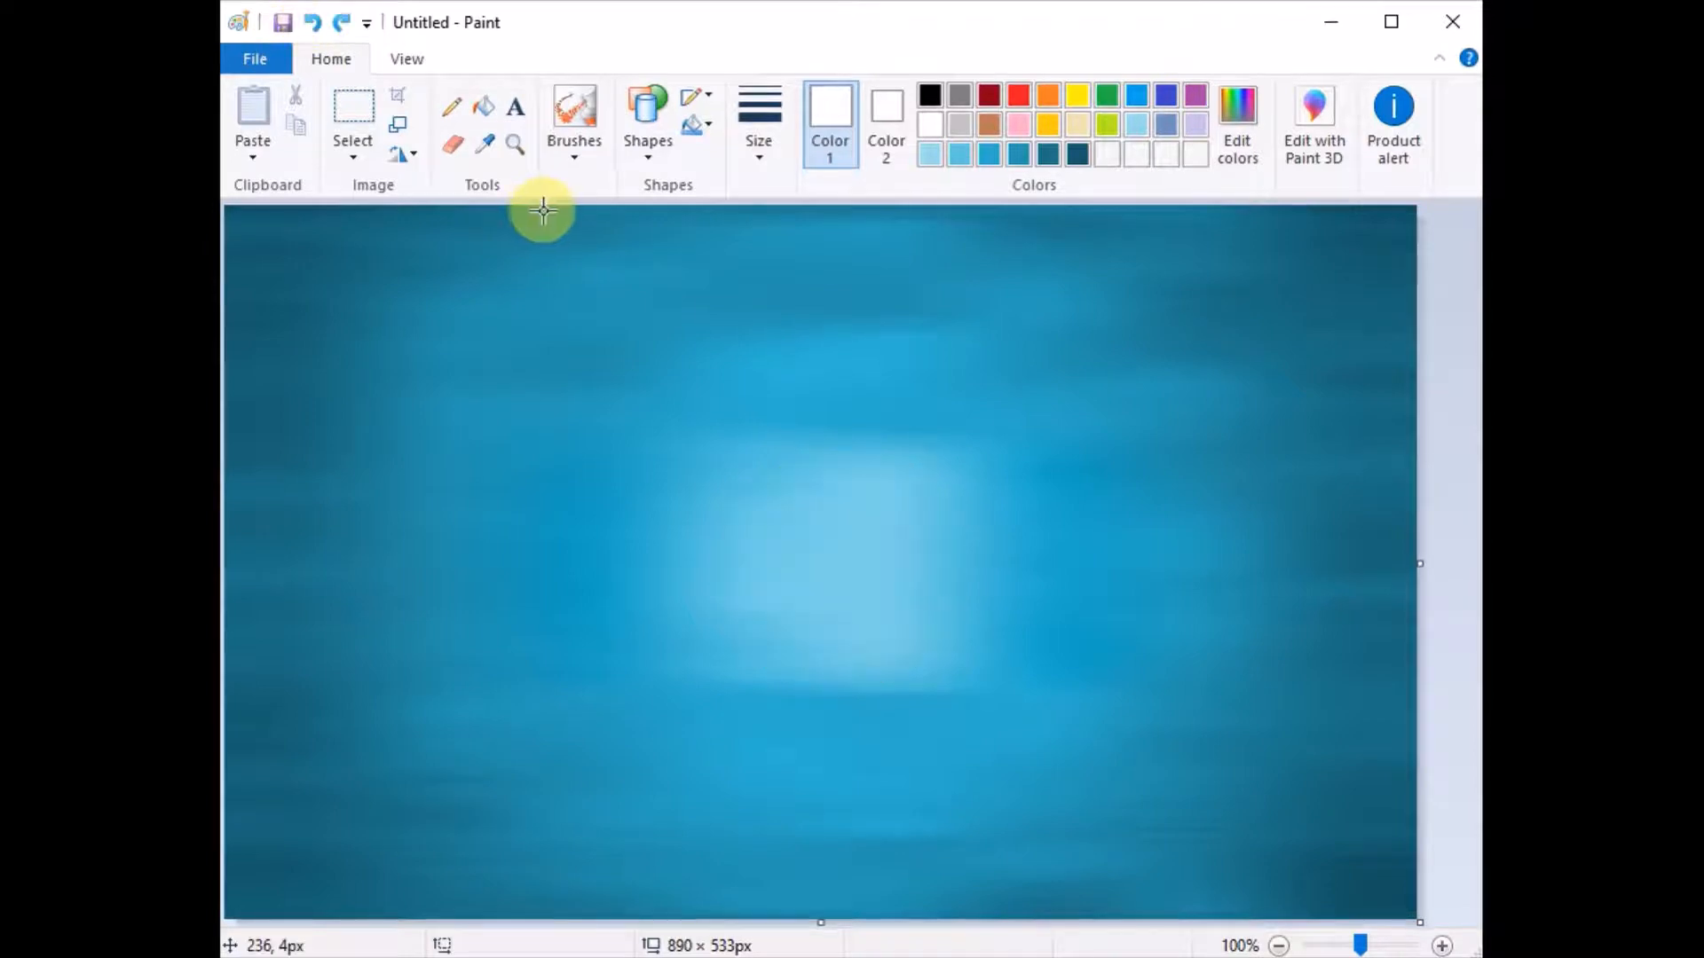
pyautogui.moveTo(728, 435); pyautogui.dragTo(934, 650)
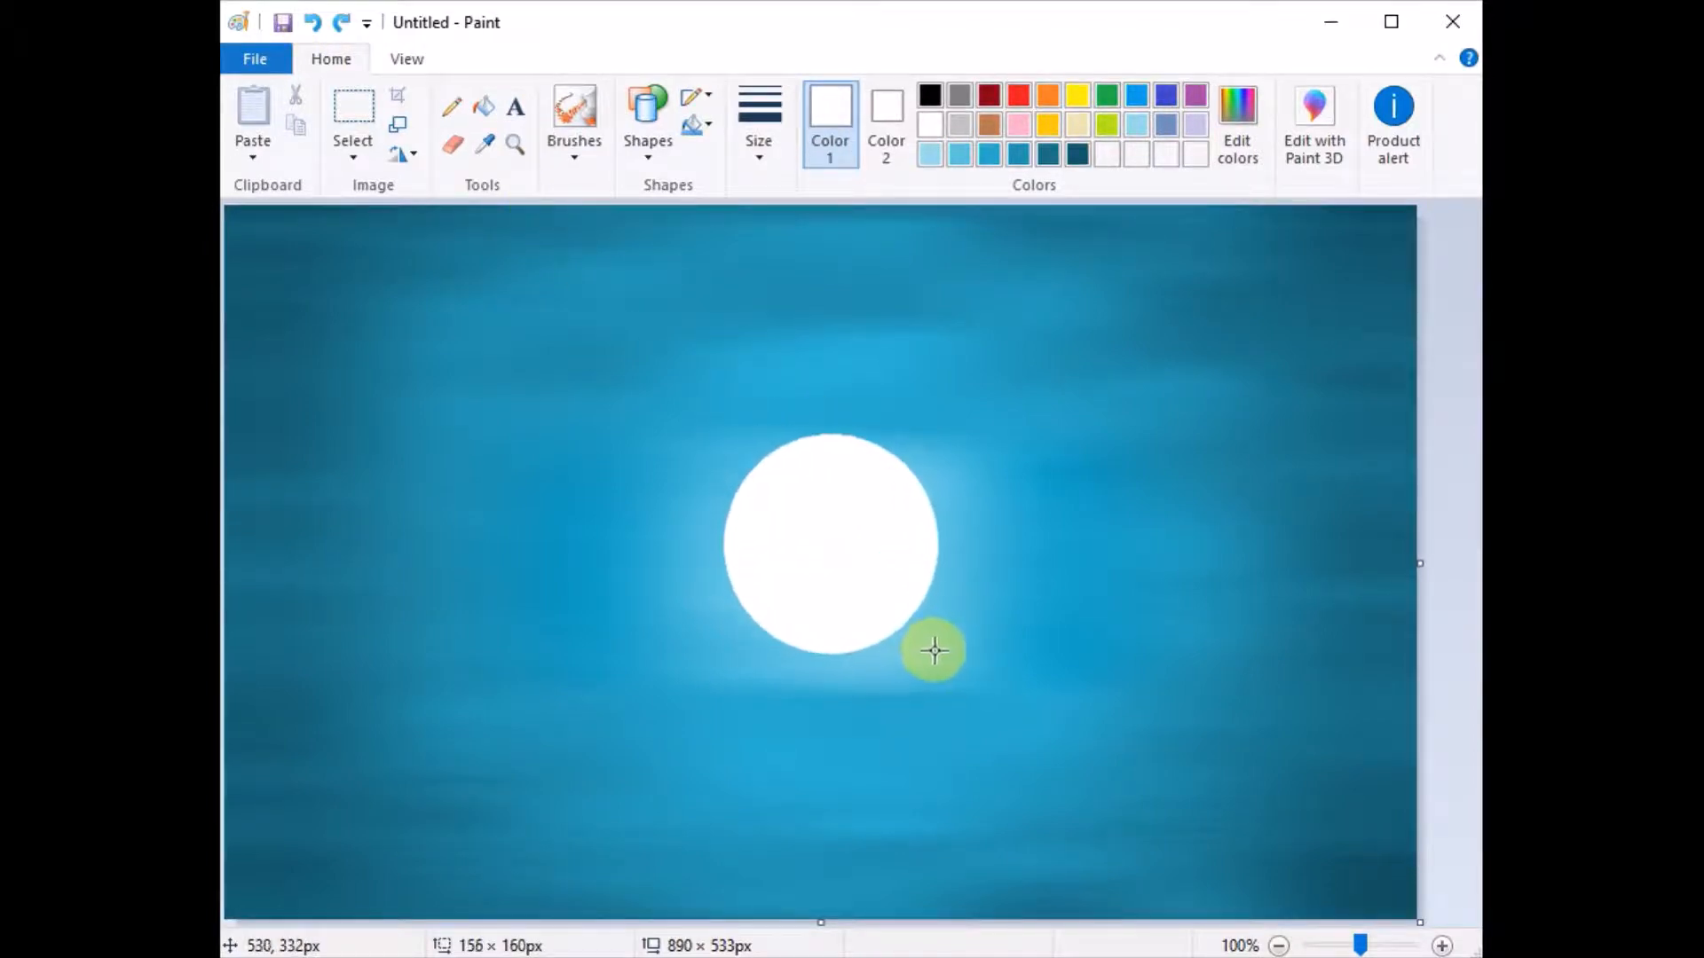
pyautogui.click(556, 381)
# Draw a horizontal white straight line across the full canvas width, passing through the lower part of the white circle
pyautogui.click(708, 124)
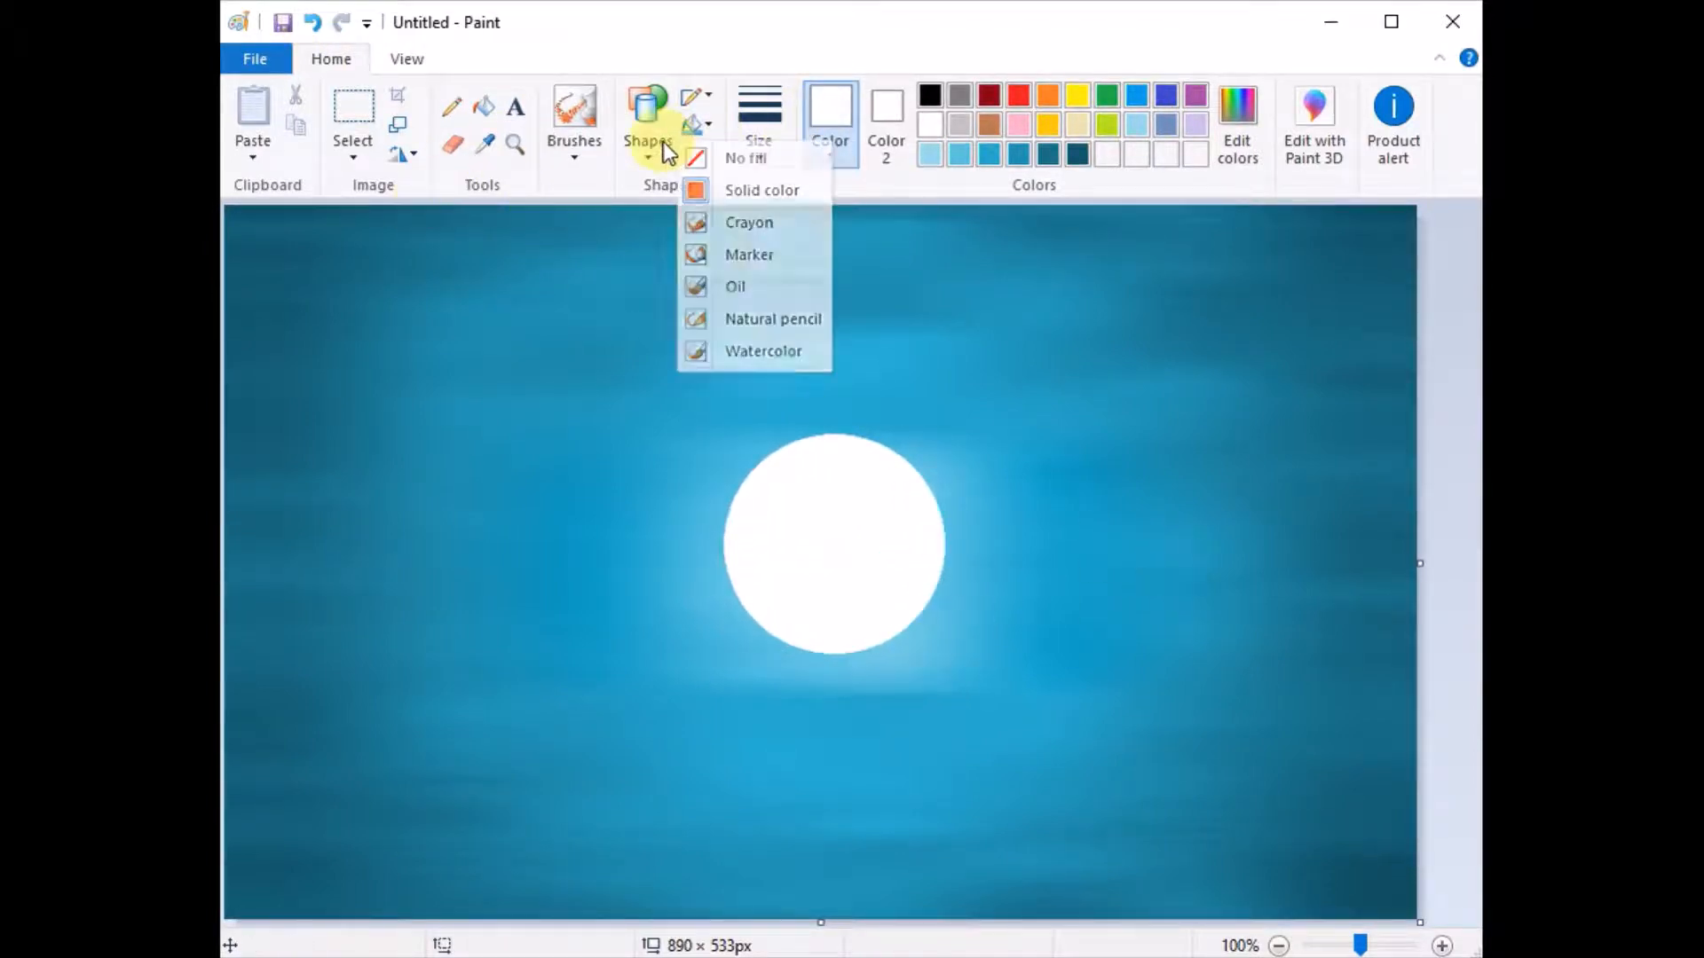
pyautogui.click(649, 151)
pyautogui.click(643, 186)
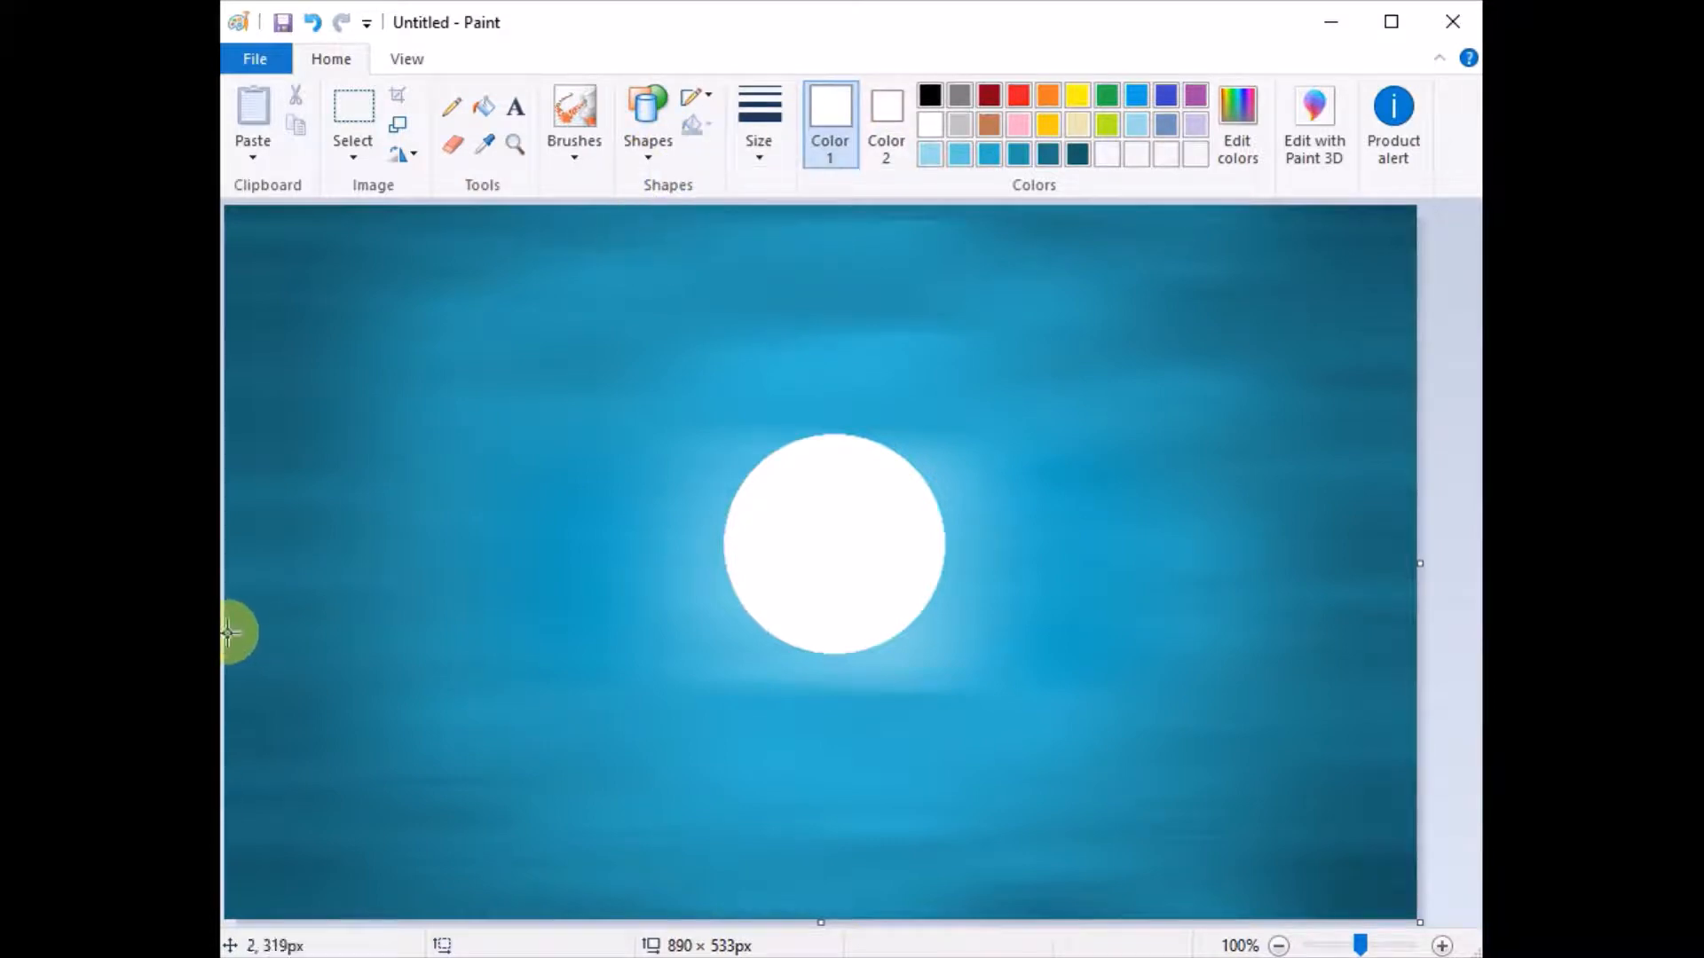
pyautogui.moveTo(229, 632); pyautogui.dragTo(1415, 631)
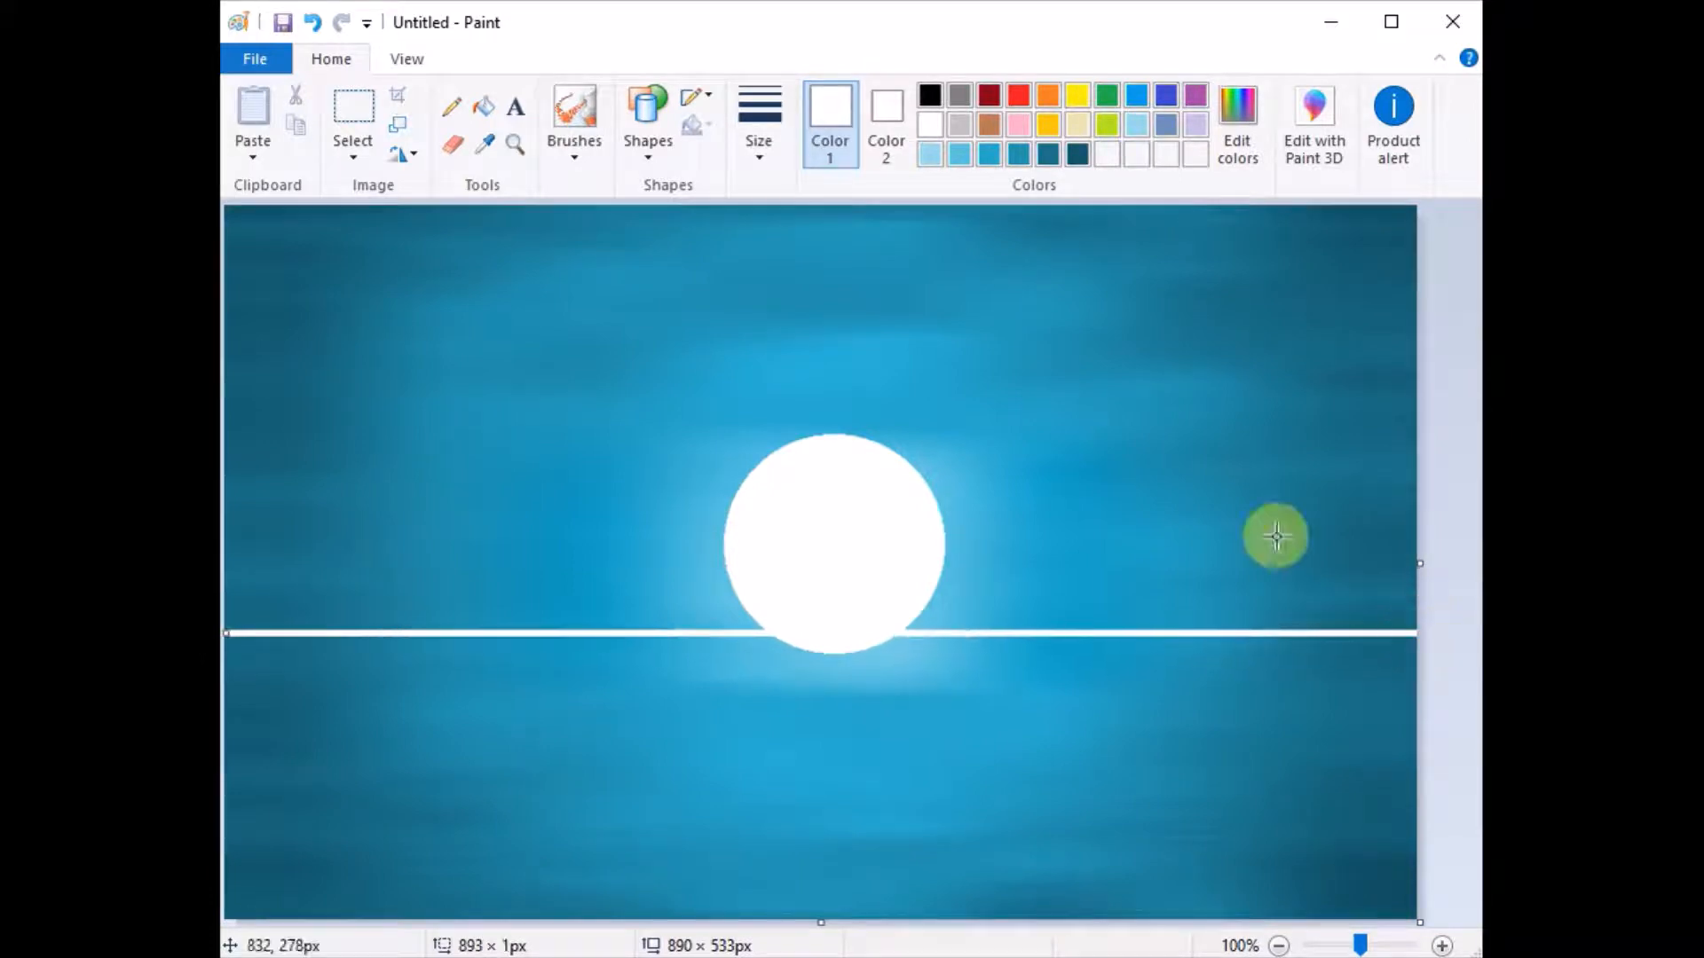
# Set the horizontal white line to the thinnest width and move it up across the lower half of the white circle
pyautogui.click(764, 155)
pyautogui.click(803, 216)
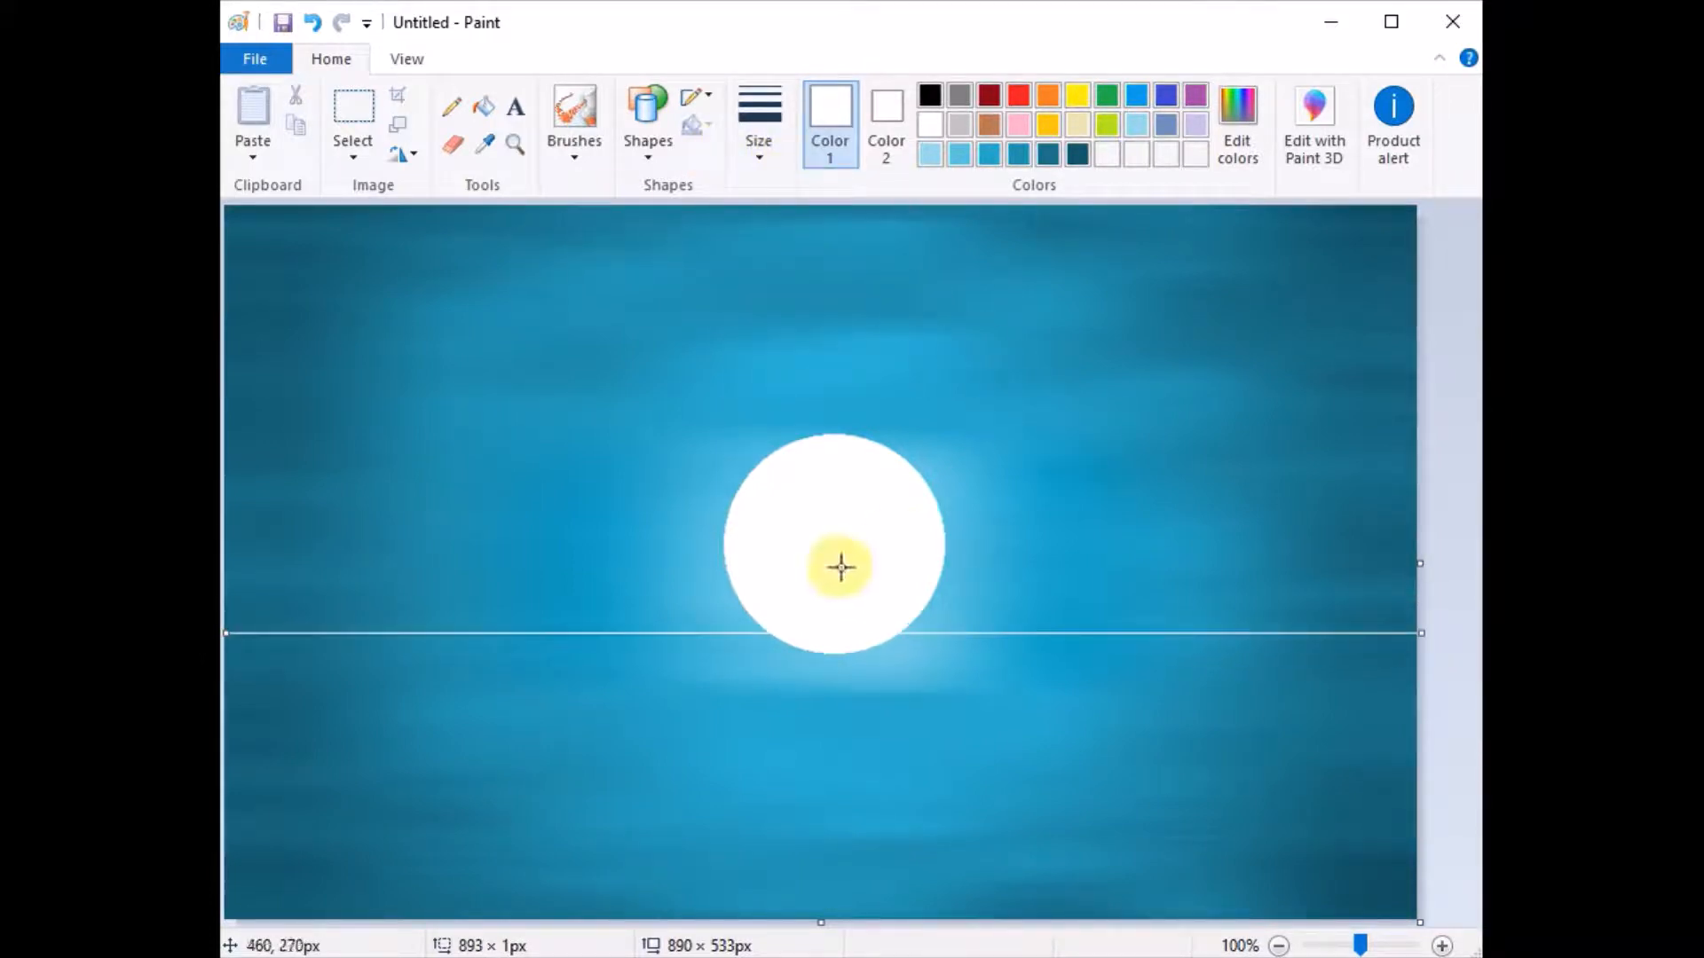
pyautogui.moveTo(722, 627); pyautogui.dragTo(724, 588)
pyautogui.click(1224, 503)
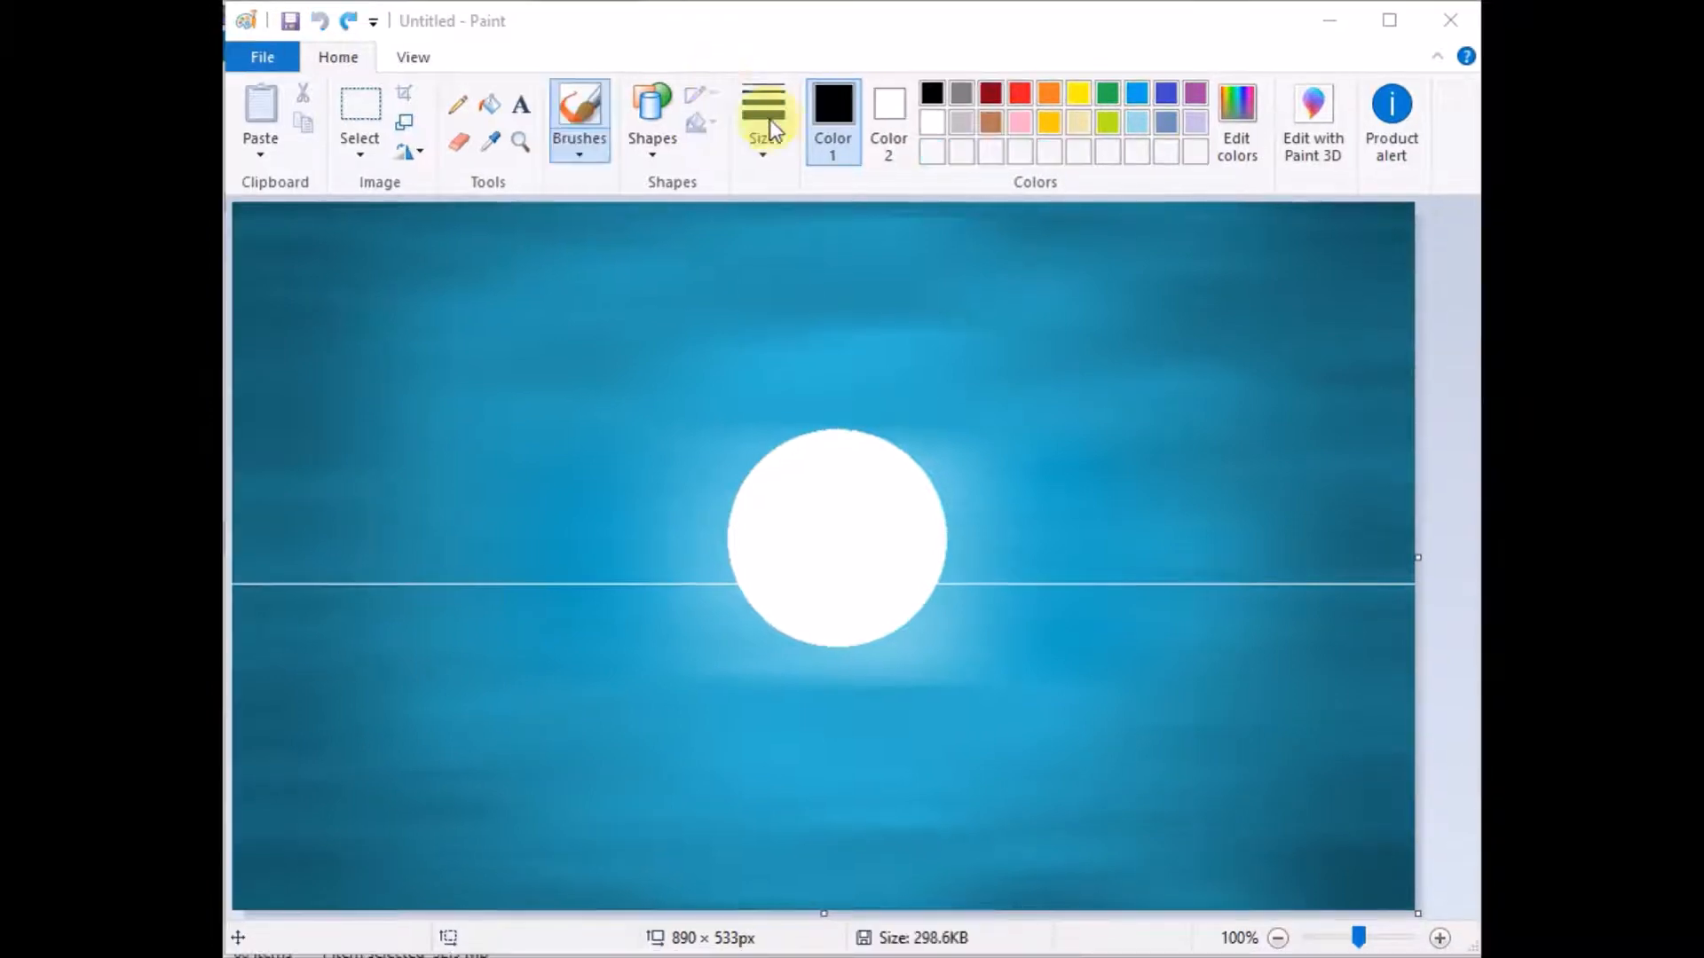
# Paint a solid black hill with the second-thickest brush, tapering from the canvas's right edge to the circle's right side along the horizon
pyautogui.click(759, 129)
pyautogui.click(842, 296)
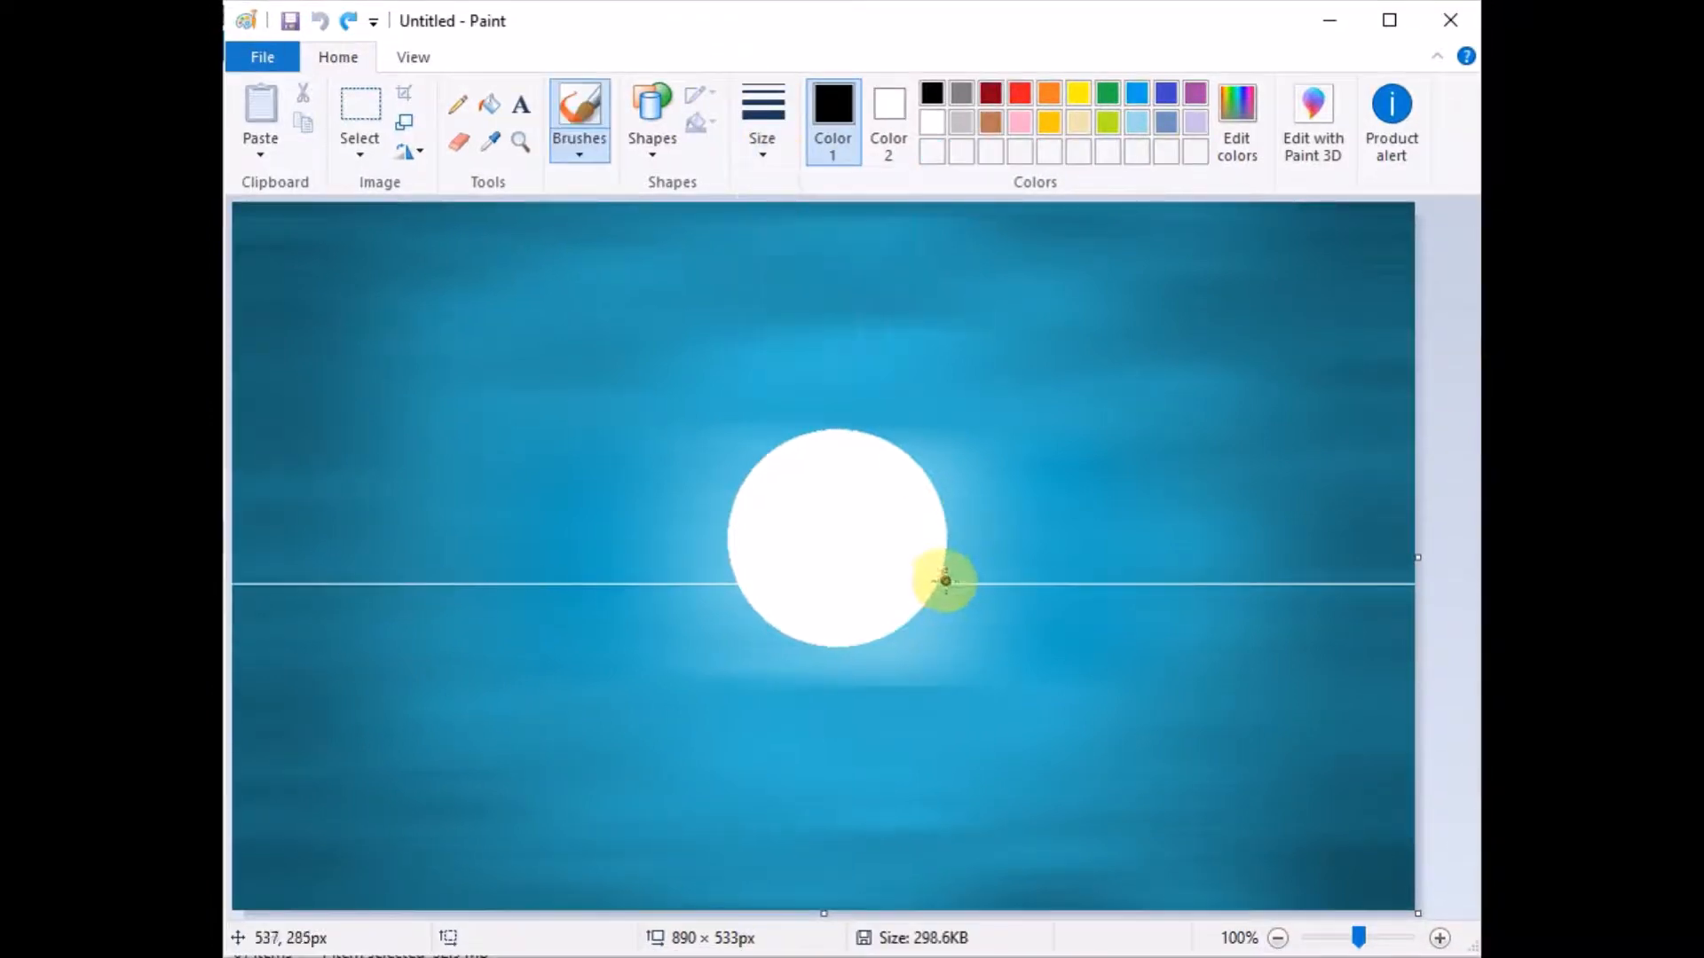
pyautogui.moveTo(946, 582)
pyautogui.mouseDown()
pyautogui.moveTo(1145, 543)
pyautogui.moveTo(1426, 524)
pyautogui.mouseUp()
pyautogui.moveTo(947, 584)
pyautogui.mouseDown()
pyautogui.moveTo(1416, 595)
pyautogui.moveTo(1354, 568)
pyautogui.moveTo(1432, 569)
pyautogui.moveTo(1332, 579)
pyautogui.moveTo(1401, 589)
pyautogui.moveTo(1008, 576)
pyautogui.moveTo(1108, 585)
pyautogui.moveTo(1019, 574)
pyautogui.moveTo(1123, 559)
pyautogui.moveTo(1220, 558)
pyautogui.moveTo(1053, 587)
pyautogui.moveTo(1190, 574)
pyautogui.moveTo(1101, 569)
pyautogui.moveTo(1336, 574)
pyautogui.moveTo(1173, 577)
pyautogui.moveTo(1247, 580)
pyautogui.moveTo(1133, 546)
pyautogui.moveTo(1373, 564)
pyautogui.moveTo(1285, 576)
pyautogui.moveTo(1337, 586)
pyautogui.moveTo(1265, 549)
pyautogui.moveTo(1450, 534)
pyautogui.moveTo(1350, 569)
pyautogui.moveTo(1302, 552)
pyautogui.moveTo(1316, 590)
pyautogui.moveTo(1185, 588)
pyautogui.moveTo(1115, 553)
pyautogui.moveTo(1401, 536)
pyautogui.moveTo(1358, 548)
pyautogui.moveTo(1412, 591)
pyautogui.mouseUp()
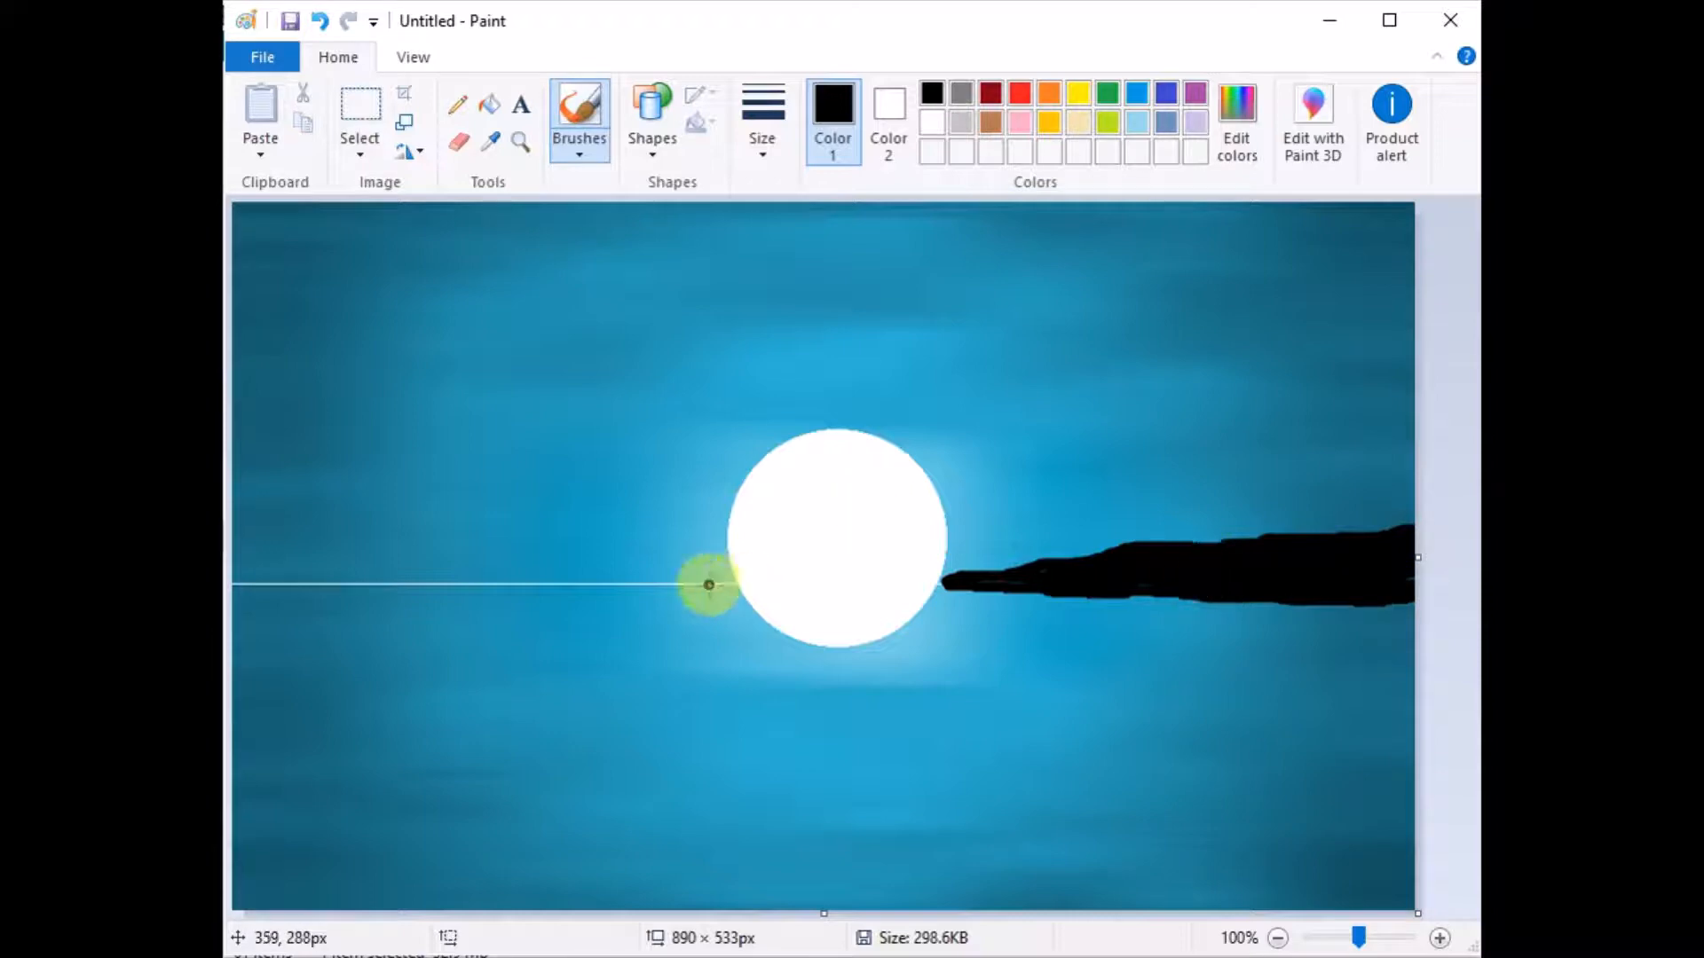
# Paint a matching black hill from the circle to the left canvas edge and join both hills with a thin black strip across the circle
pyautogui.moveTo(725, 581)
pyautogui.mouseDown()
pyautogui.moveTo(635, 553)
pyautogui.moveTo(254, 523)
pyautogui.mouseUp()
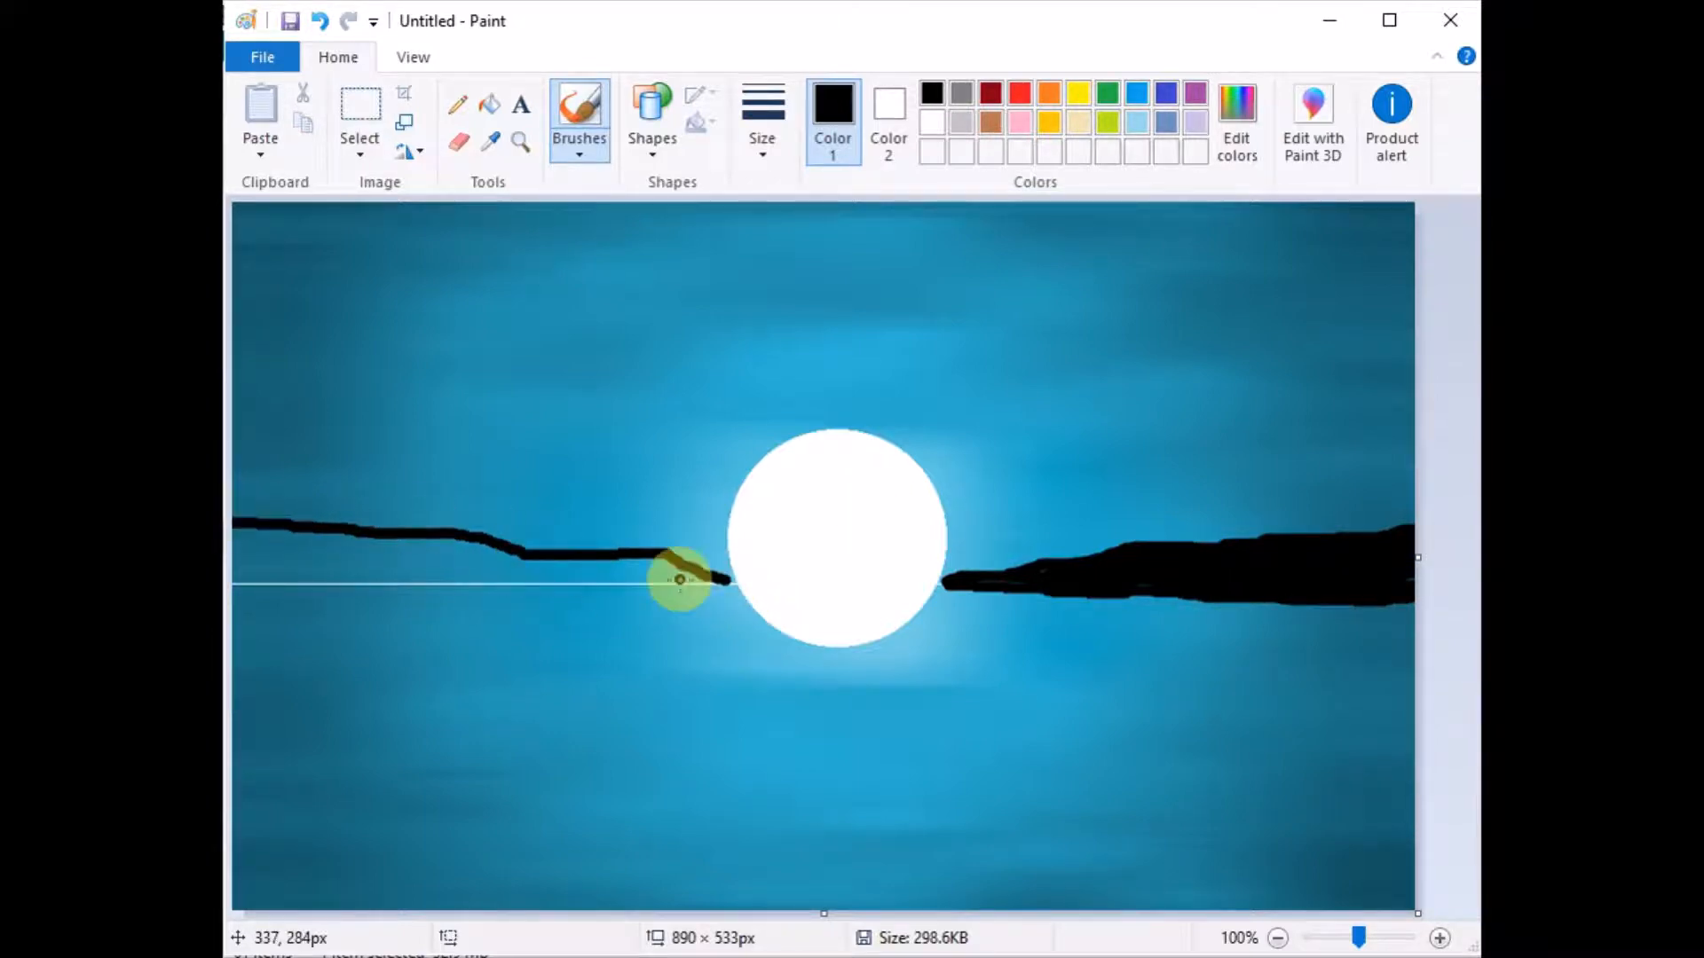
pyautogui.moveTo(723, 583)
pyautogui.mouseDown()
pyautogui.moveTo(232, 593)
pyautogui.moveTo(379, 585)
pyautogui.mouseUp()
pyautogui.moveTo(346, 588)
pyautogui.mouseDown()
pyautogui.moveTo(234, 577)
pyautogui.moveTo(695, 578)
pyautogui.moveTo(647, 558)
pyautogui.moveTo(662, 559)
pyautogui.moveTo(529, 564)
pyautogui.moveTo(580, 555)
pyautogui.moveTo(689, 581)
pyautogui.moveTo(557, 596)
pyautogui.moveTo(415, 582)
pyautogui.moveTo(600, 561)
pyautogui.moveTo(646, 575)
pyautogui.moveTo(353, 582)
pyautogui.moveTo(446, 590)
pyautogui.moveTo(375, 589)
pyautogui.moveTo(574, 577)
pyautogui.moveTo(445, 579)
pyautogui.moveTo(477, 545)
pyautogui.moveTo(234, 531)
pyautogui.moveTo(536, 547)
pyautogui.moveTo(263, 578)
pyautogui.moveTo(512, 552)
pyautogui.moveTo(236, 546)
pyautogui.moveTo(230, 563)
pyautogui.moveTo(426, 533)
pyautogui.moveTo(497, 534)
pyautogui.moveTo(495, 560)
pyautogui.moveTo(663, 586)
pyautogui.moveTo(993, 574)
pyautogui.moveTo(725, 575)
pyautogui.mouseUp()
pyautogui.click(293, 21)
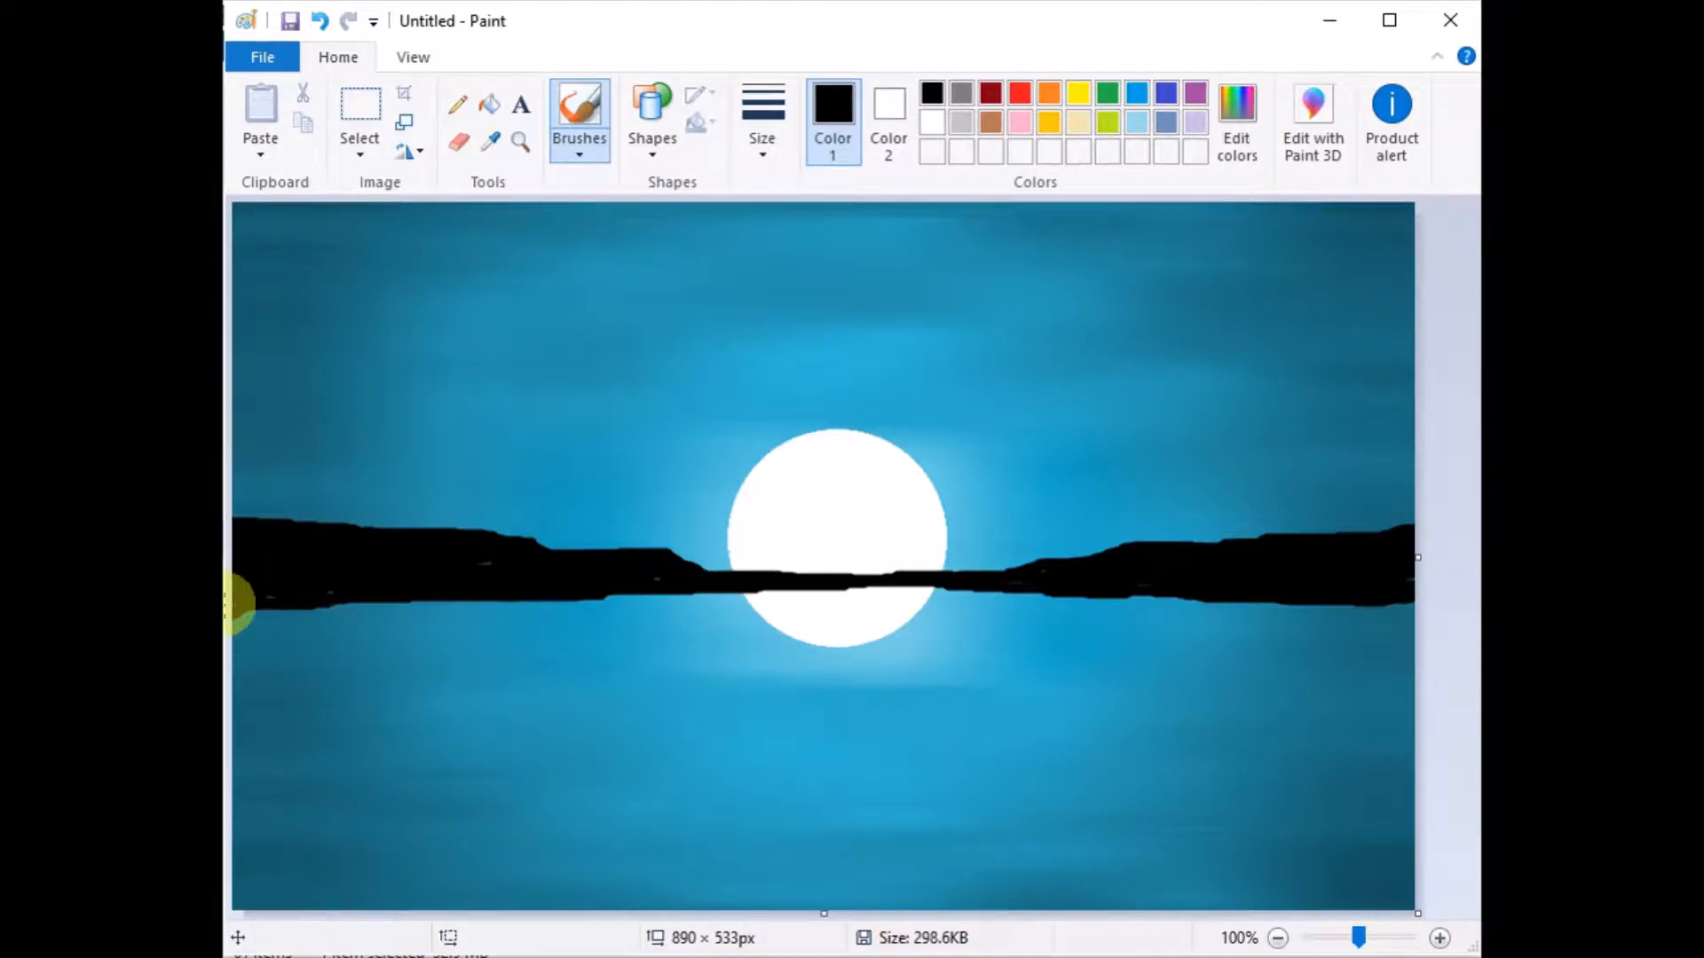
pyautogui.moveTo(235, 607)
pyautogui.mouseDown()
pyautogui.moveTo(442, 575)
pyautogui.moveTo(216, 608)
pyautogui.mouseUp()
pyautogui.click(217, 608)
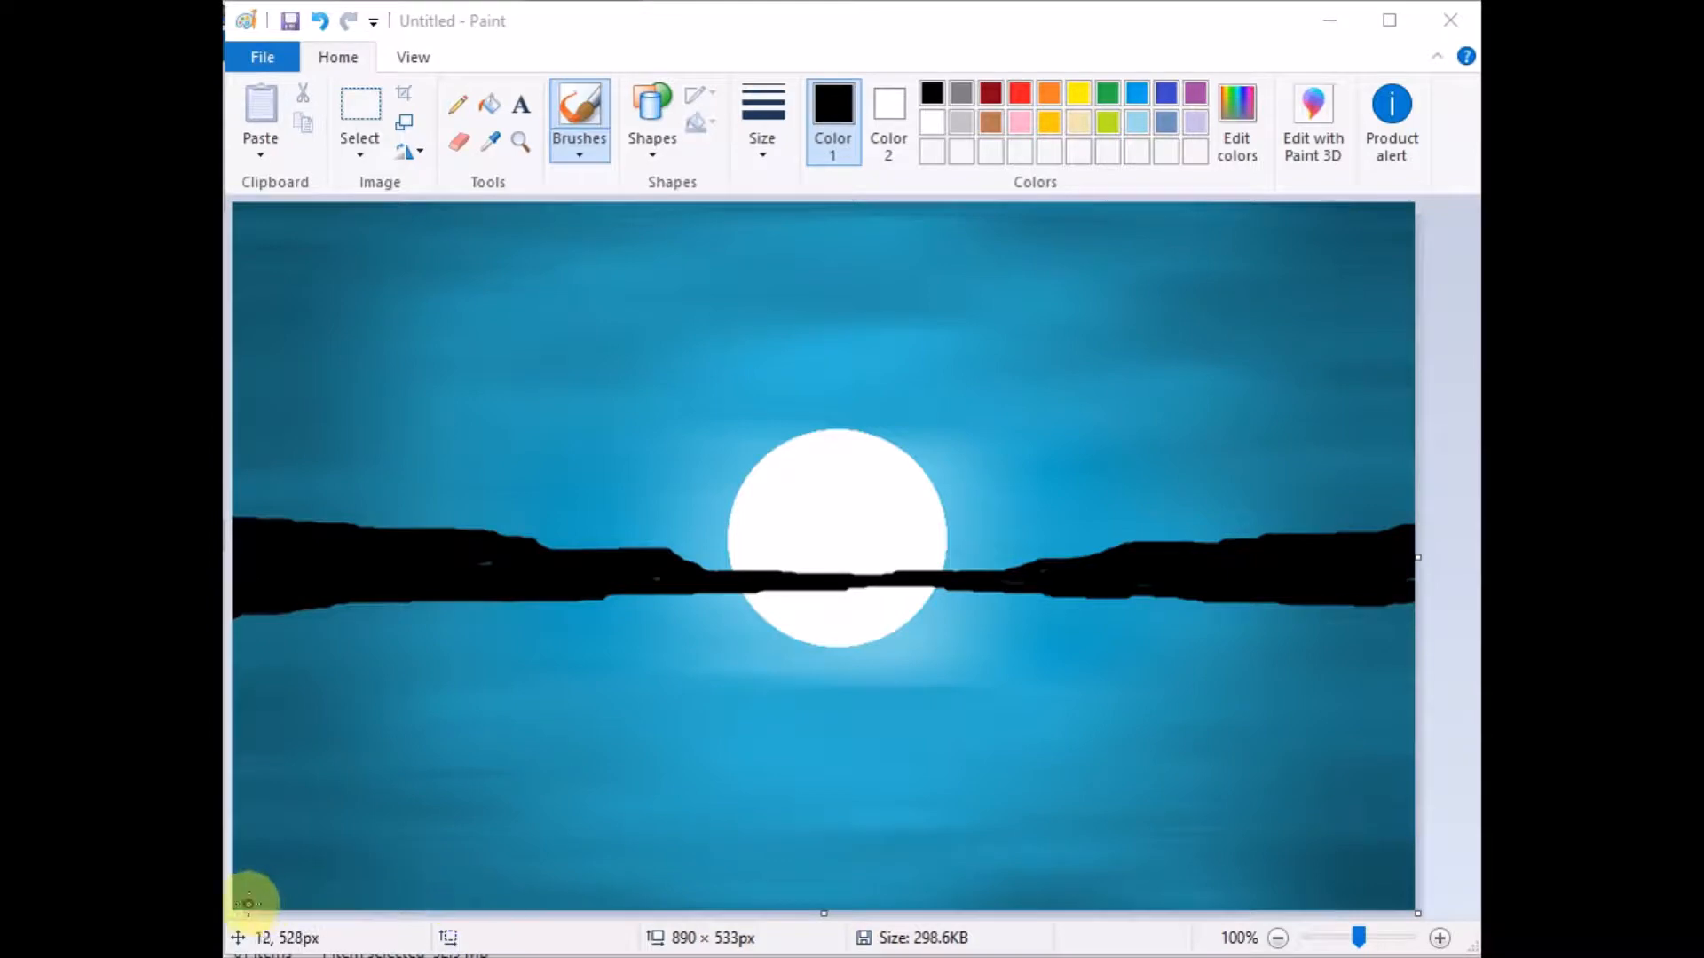
pyautogui.moveTo(249, 904); pyautogui.dragTo(312, 904)
pyautogui.moveTo(499, 909)
pyautogui.mouseDown()
pyautogui.moveTo(229, 878)
pyautogui.moveTo(486, 911)
pyautogui.moveTo(226, 892)
pyautogui.moveTo(464, 890)
pyautogui.moveTo(570, 921)
pyautogui.moveTo(361, 875)
pyautogui.mouseUp()
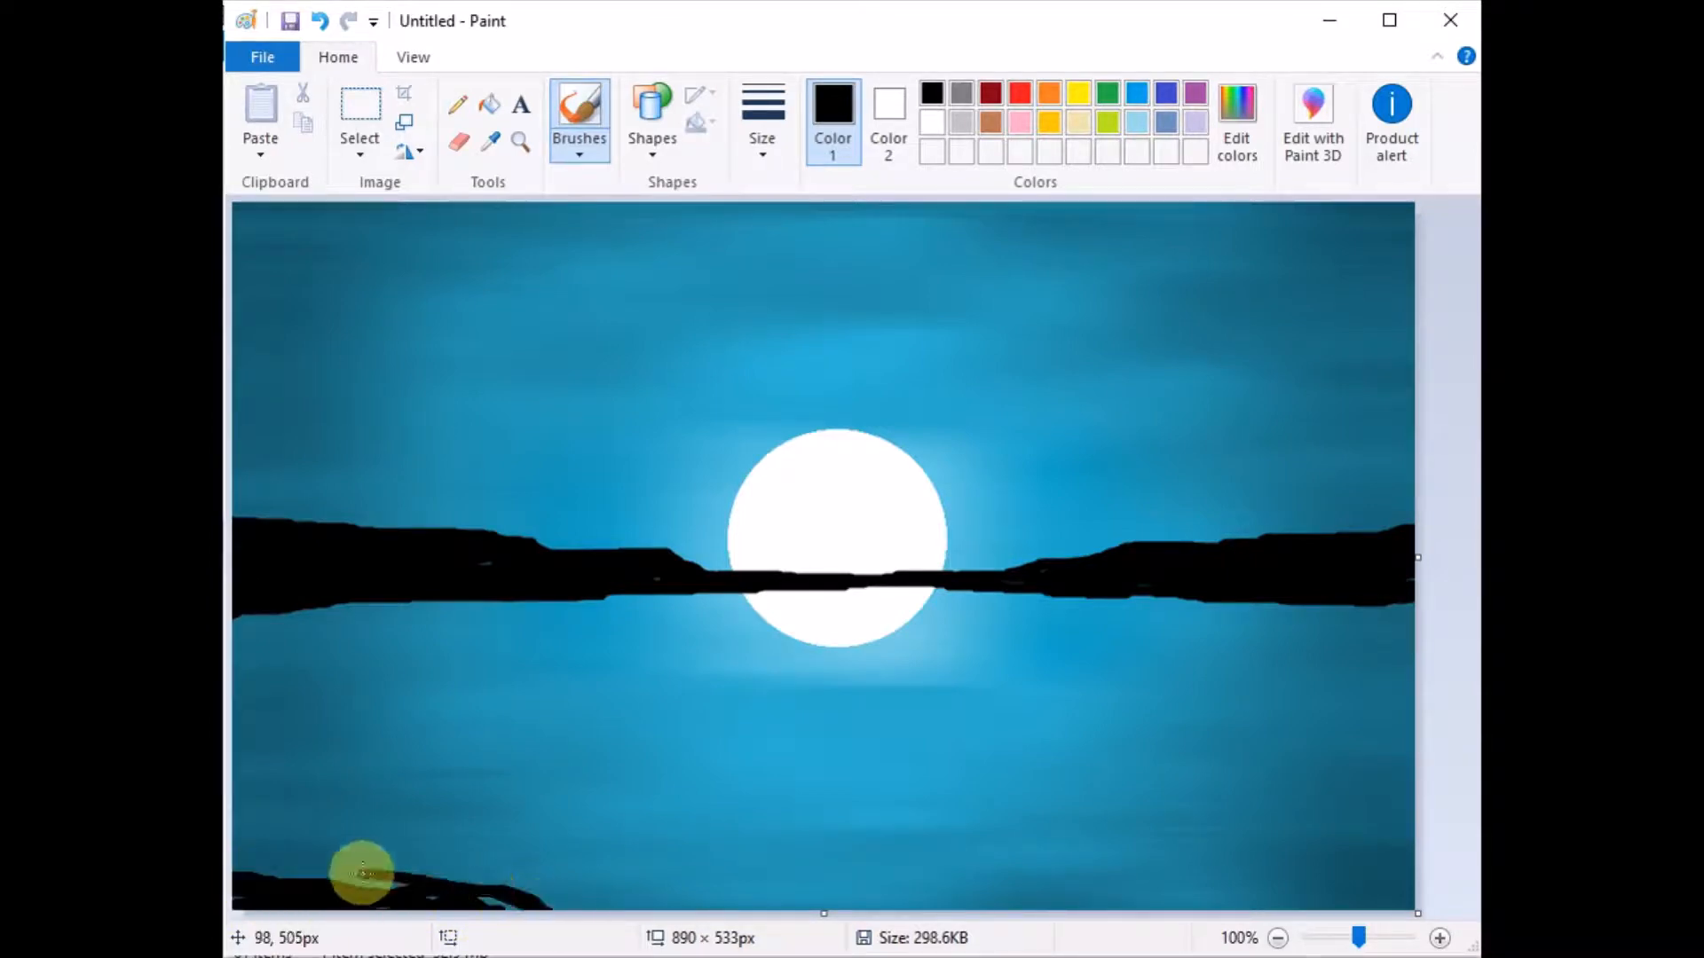
pyautogui.click(323, 24)
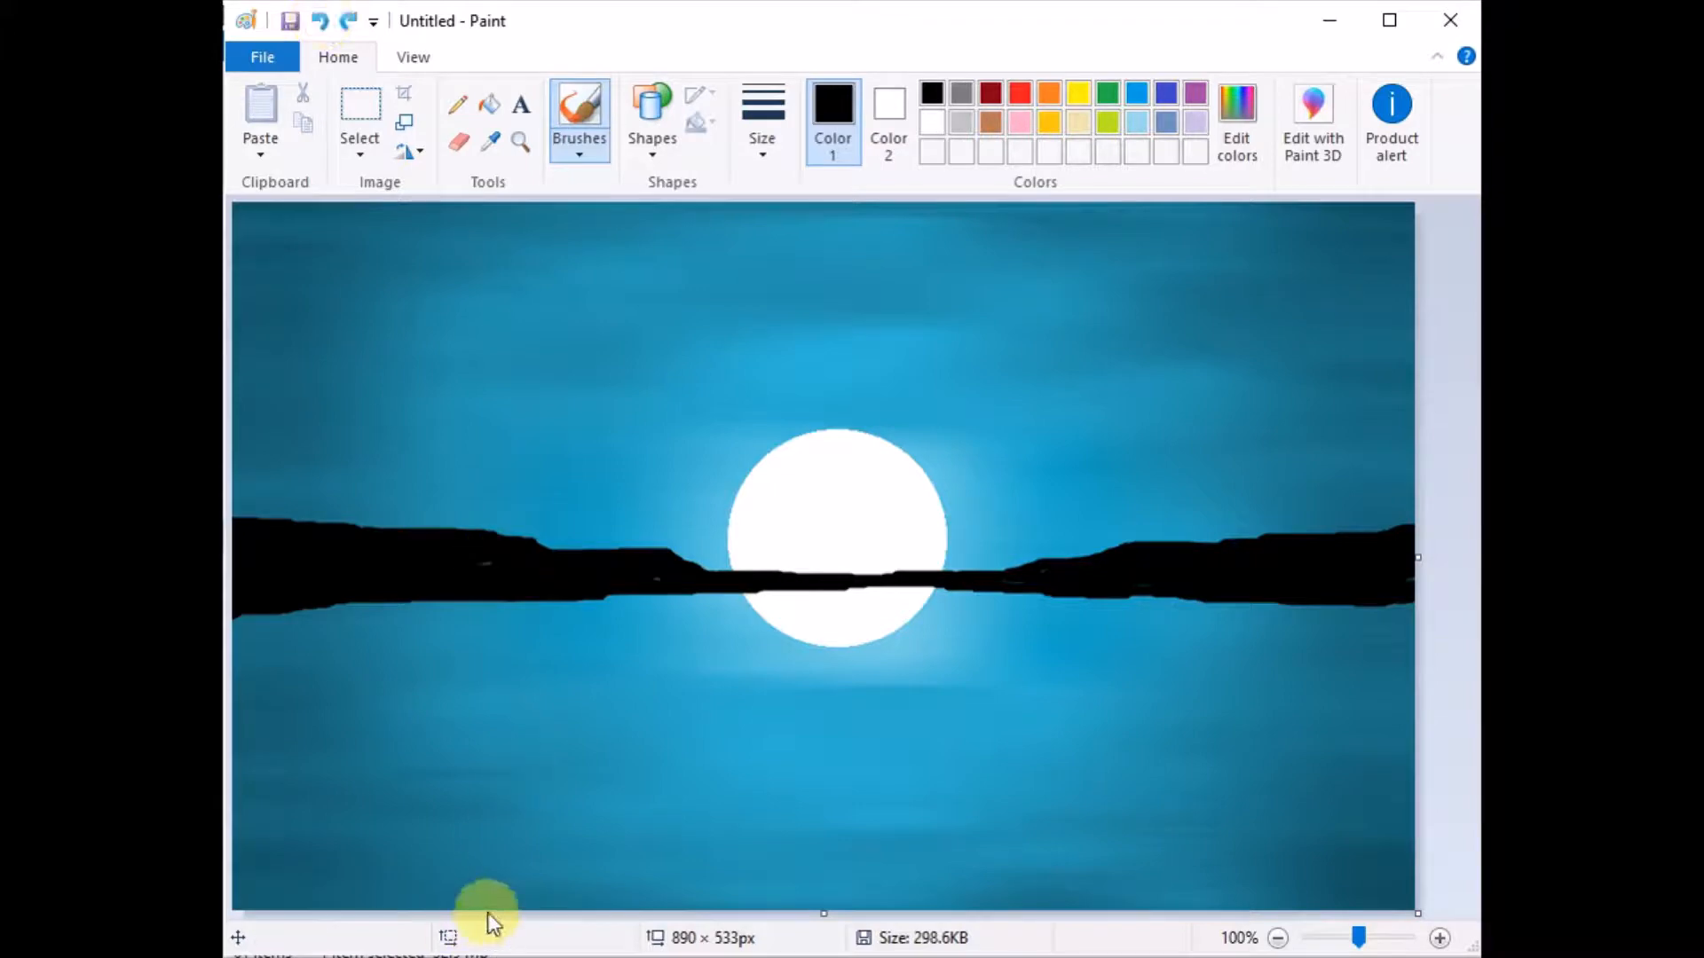
# Paint a low solid black mound in the lower-left corner of the canvas
pyautogui.moveTo(496, 909); pyautogui.dragTo(242, 868)
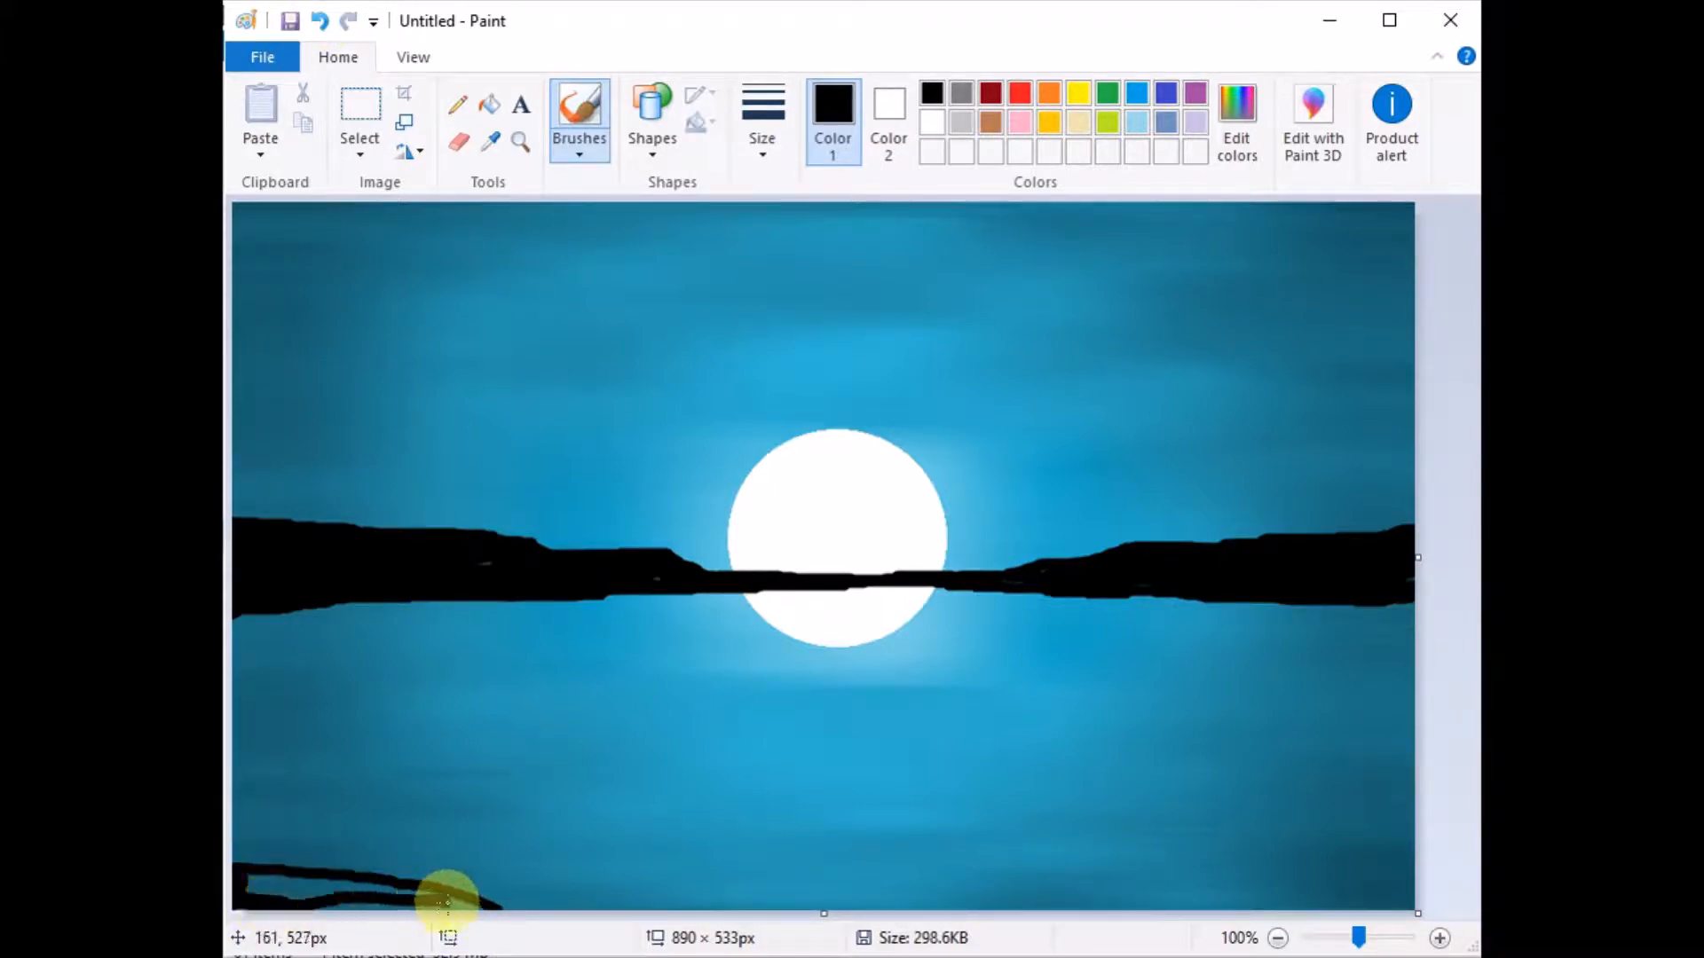
pyautogui.moveTo(393, 885)
pyautogui.mouseDown()
pyautogui.moveTo(238, 886)
pyautogui.moveTo(380, 887)
pyautogui.moveTo(279, 892)
pyautogui.moveTo(320, 895)
pyautogui.moveTo(252, 882)
pyautogui.moveTo(266, 870)
pyautogui.moveTo(425, 885)
pyautogui.mouseUp()
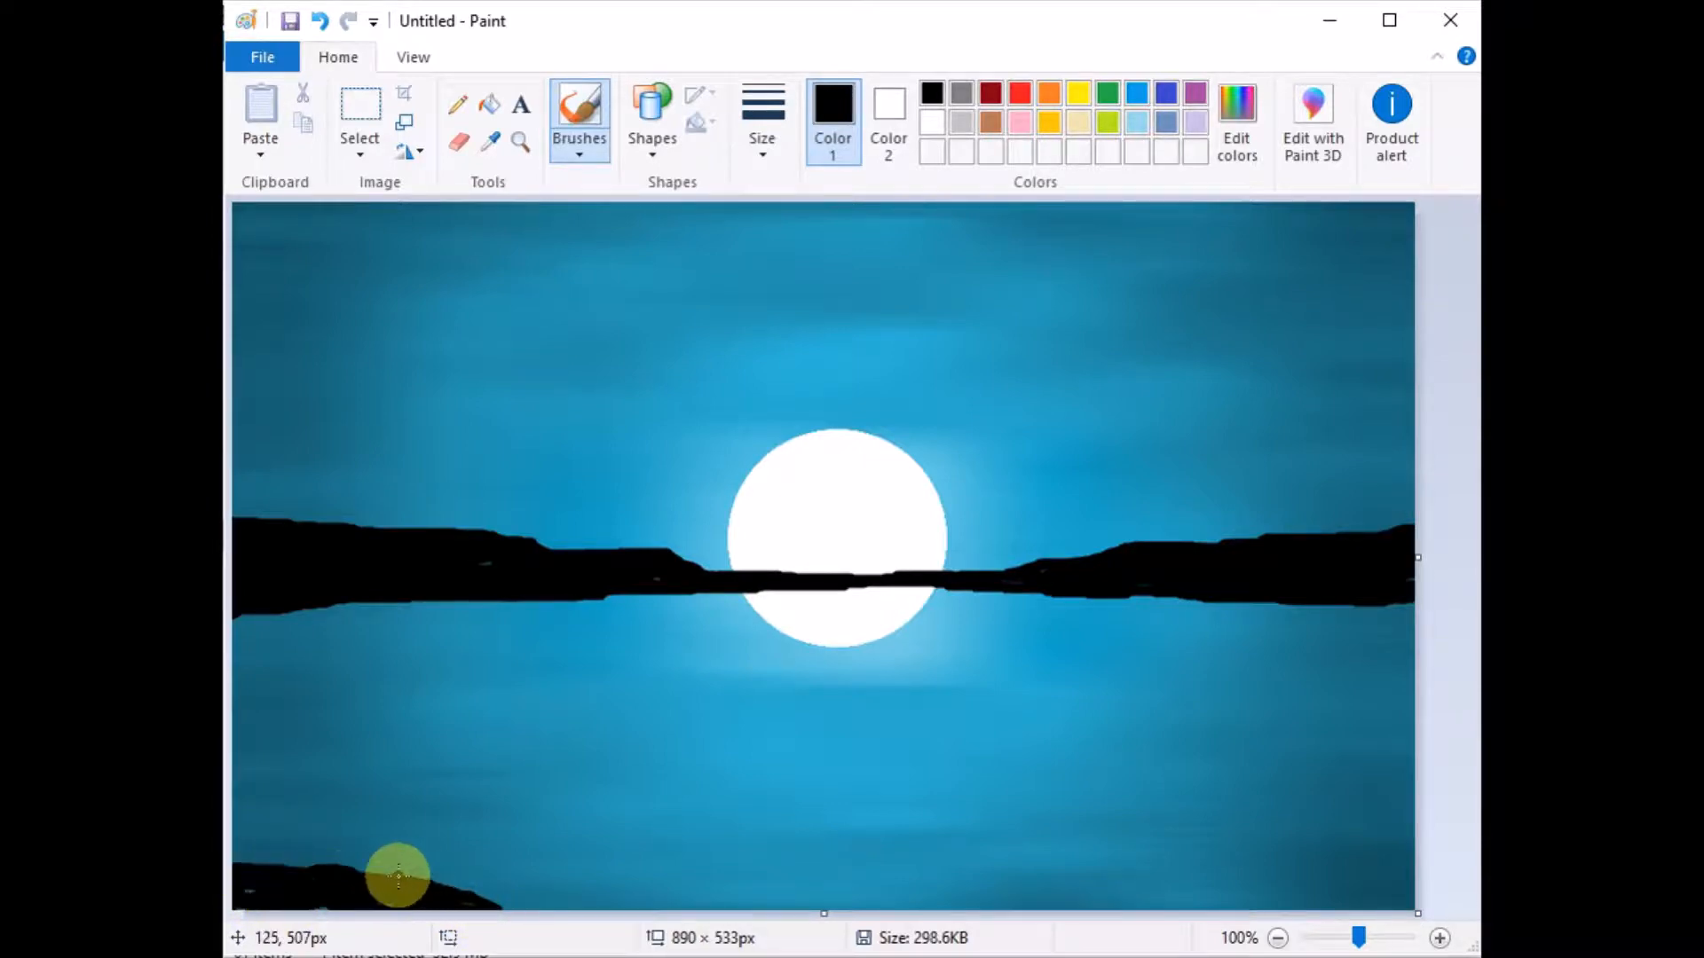
# Draw a palm trunk as a slightly bent black curve about 277 × 392 px rising from the mound, using the thickest line
pyautogui.click(663, 133)
pyautogui.click(674, 179)
pyautogui.moveTo(246, 899); pyautogui.dragTo(612, 379)
pyautogui.click(753, 141)
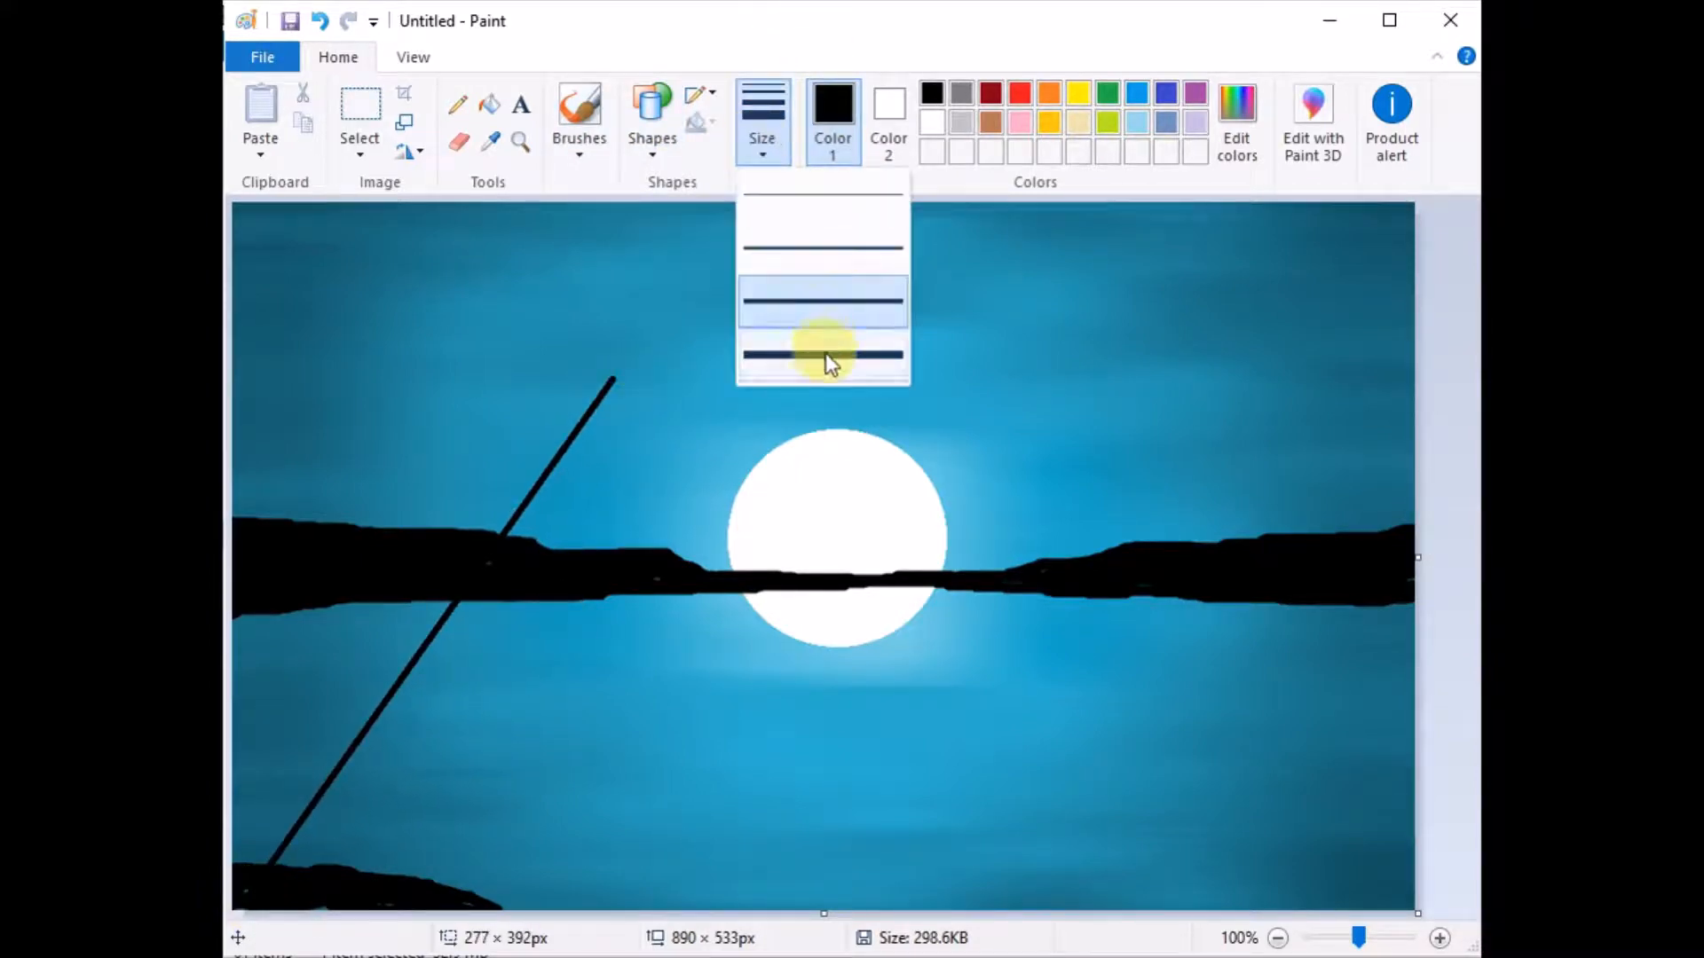
pyautogui.click(826, 355)
pyautogui.moveTo(525, 548); pyautogui.dragTo(464, 553)
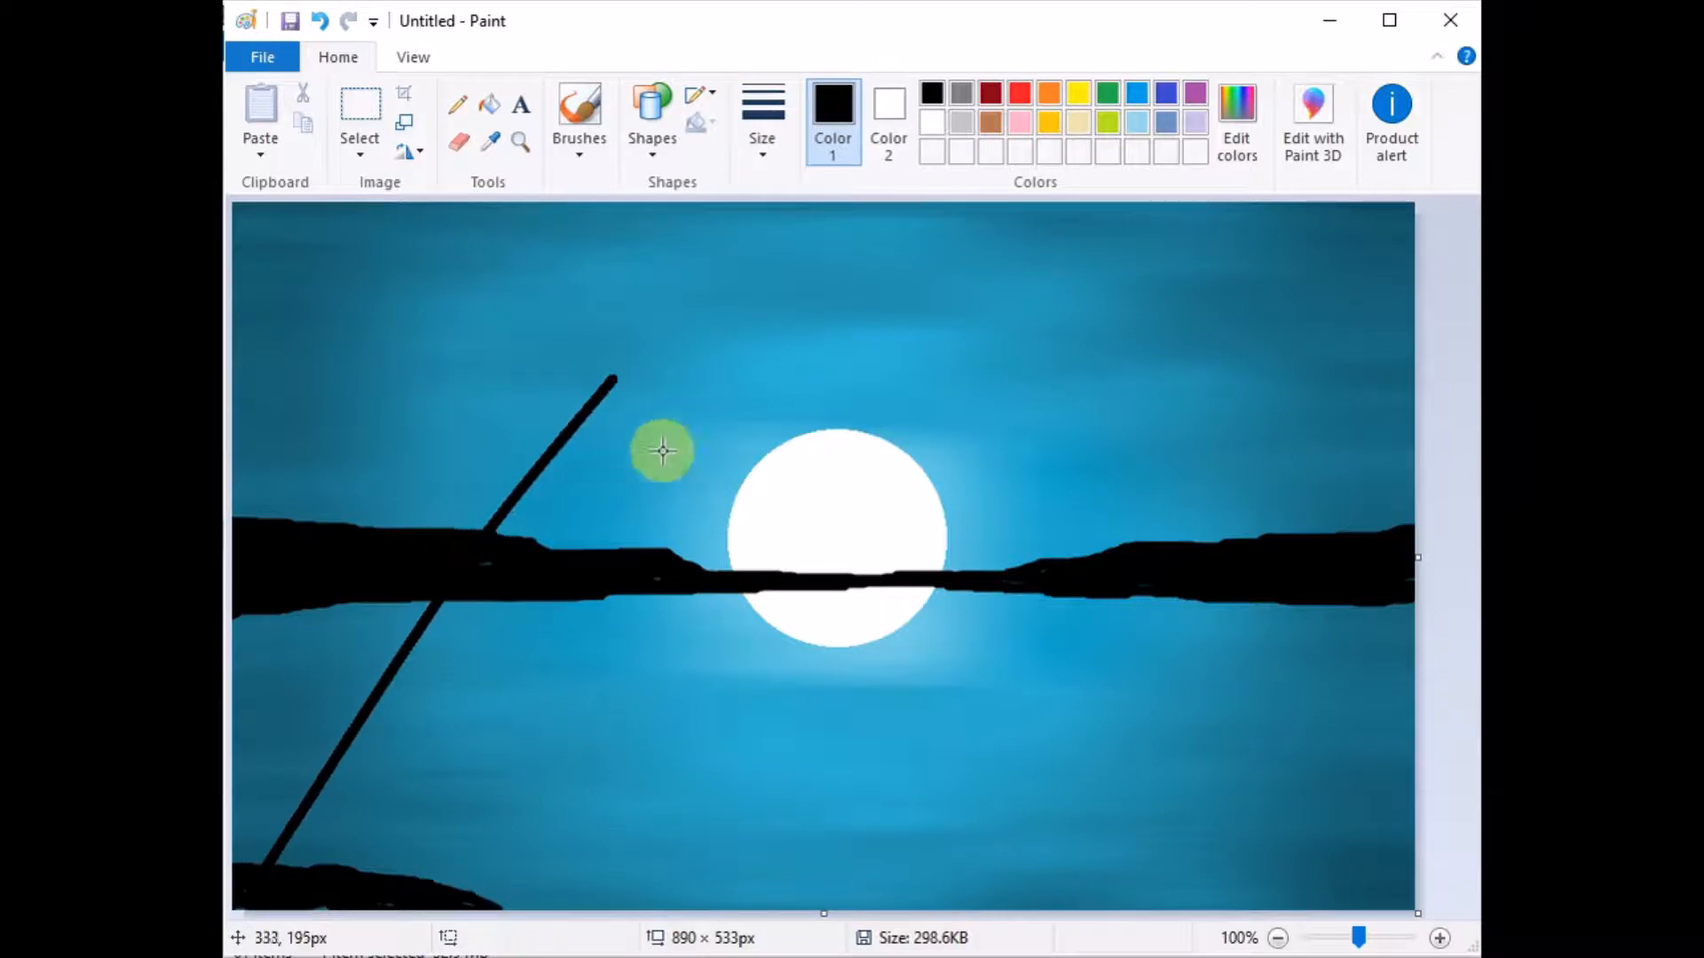
# Thicken the palm trunk with two more black curves drawn from its tip toward the base and bent to follow it
pyautogui.moveTo(619, 381)
pyautogui.mouseDown()
pyautogui.moveTo(396, 753)
pyautogui.moveTo(277, 876)
pyautogui.mouseUp()
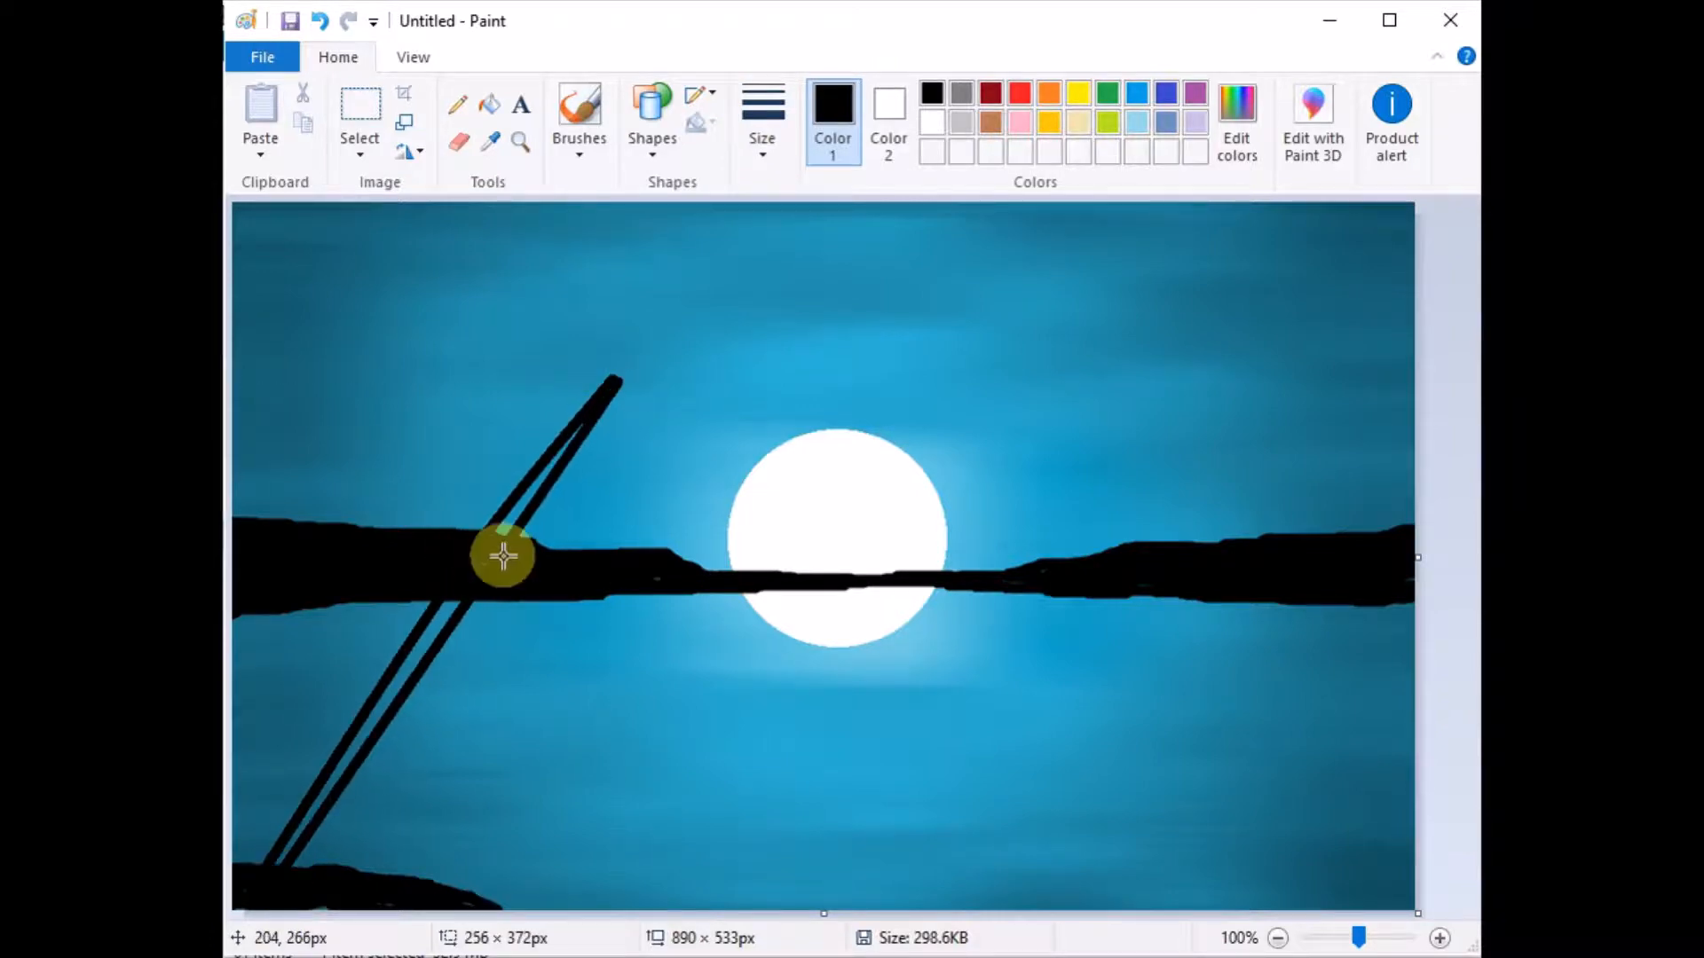
pyautogui.moveTo(502, 555); pyautogui.dragTo(438, 601)
pyautogui.moveTo(270, 860); pyautogui.dragTo(268, 879)
pyautogui.click(821, 530)
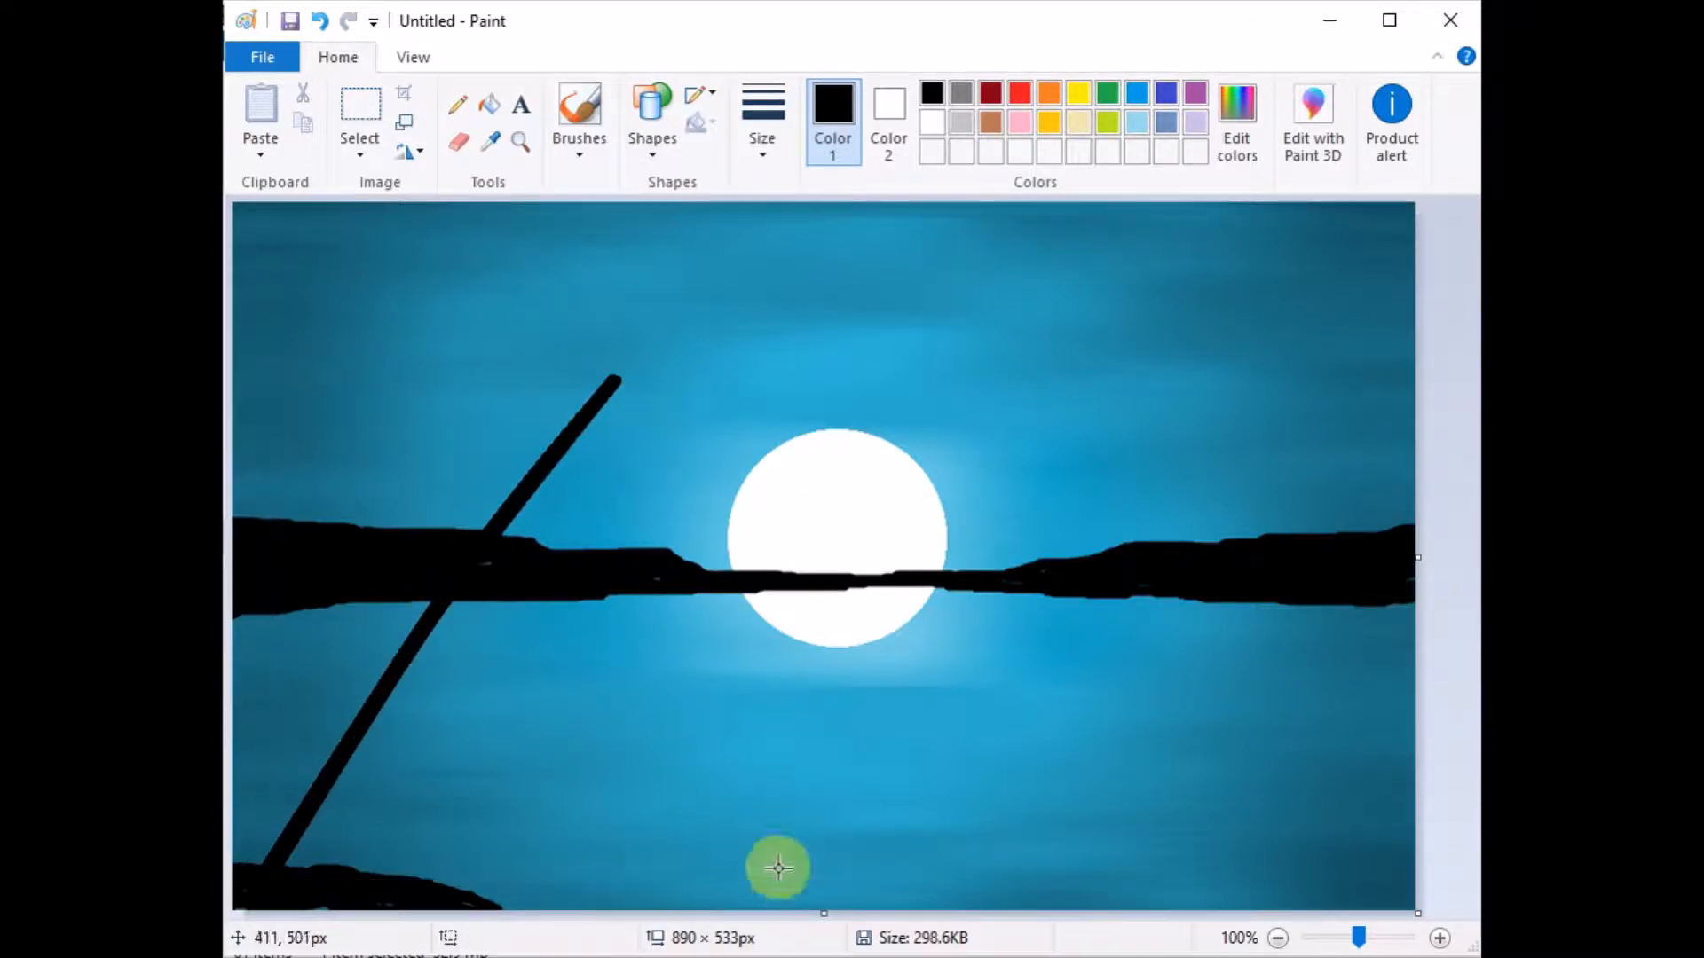
pyautogui.moveTo(619, 382)
pyautogui.mouseDown()
pyautogui.moveTo(277, 876)
pyautogui.moveTo(344, 751)
pyautogui.mouseUp()
pyautogui.moveTo(458, 611); pyautogui.dragTo(438, 619)
pyautogui.click(439, 619)
pyautogui.click(724, 582)
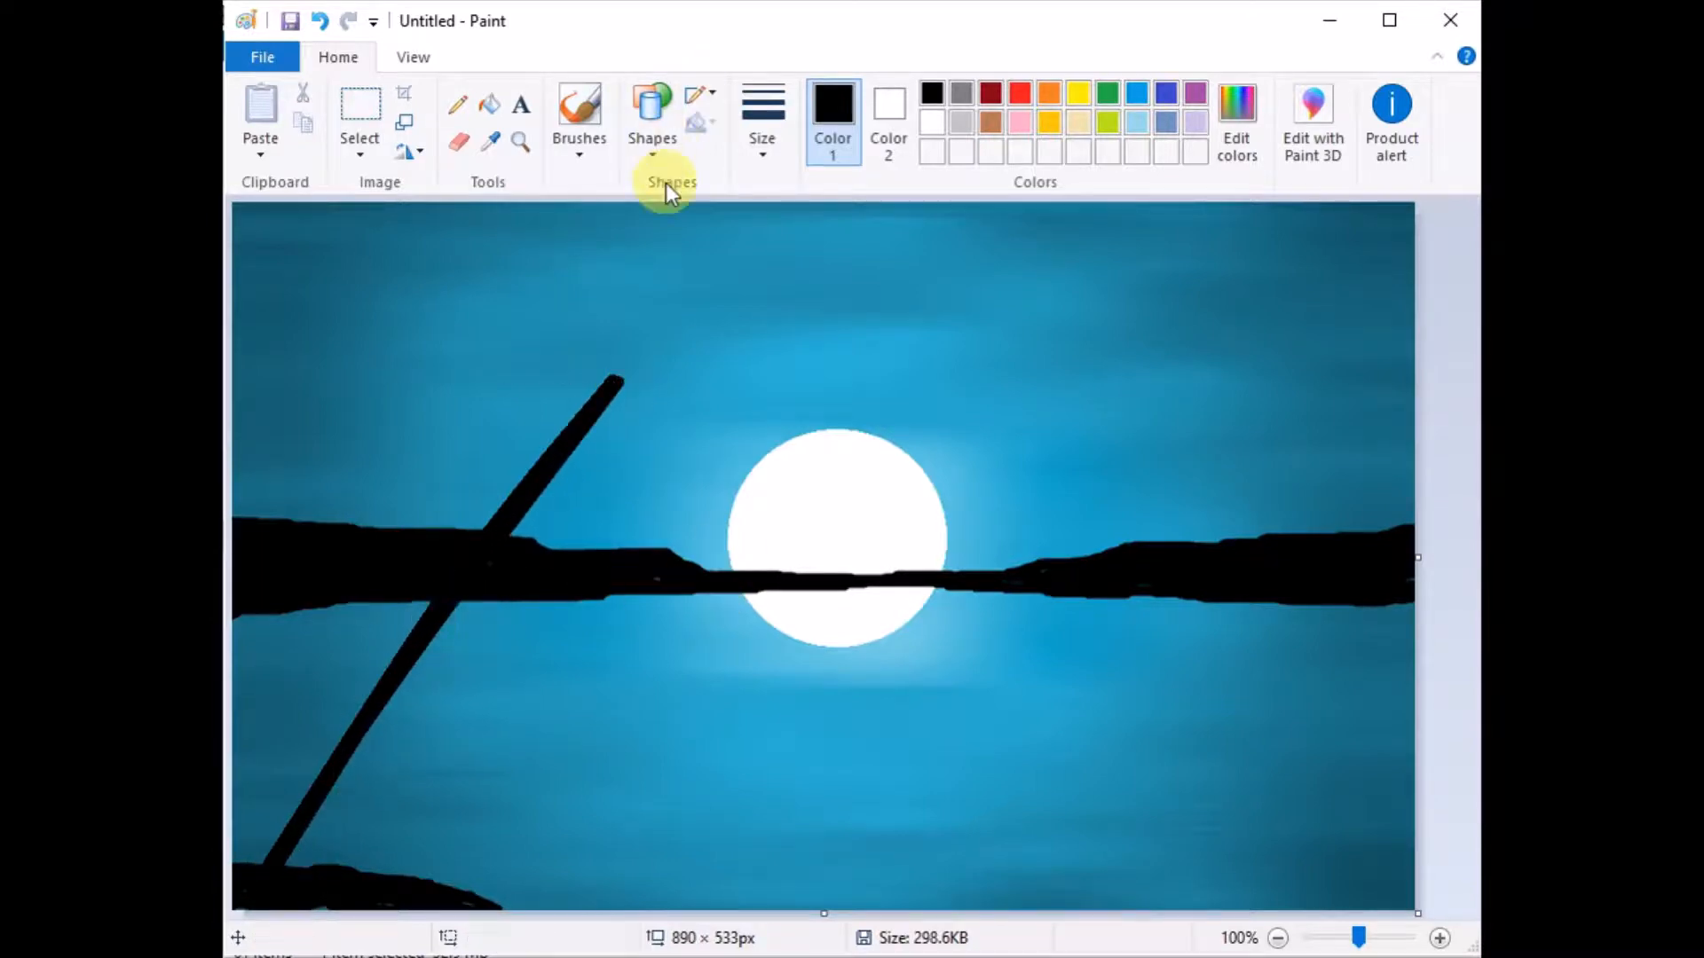
# Draw two drooping palm fronds from the trunk's tip toward the right with second-thinnest black curves, the upper one about 126 × 35 px
pyautogui.click(655, 124)
pyautogui.click(761, 132)
pyautogui.click(812, 273)
pyautogui.moveTo(622, 379); pyautogui.dragTo(699, 481)
pyautogui.moveTo(673, 410); pyautogui.dragTo(707, 352)
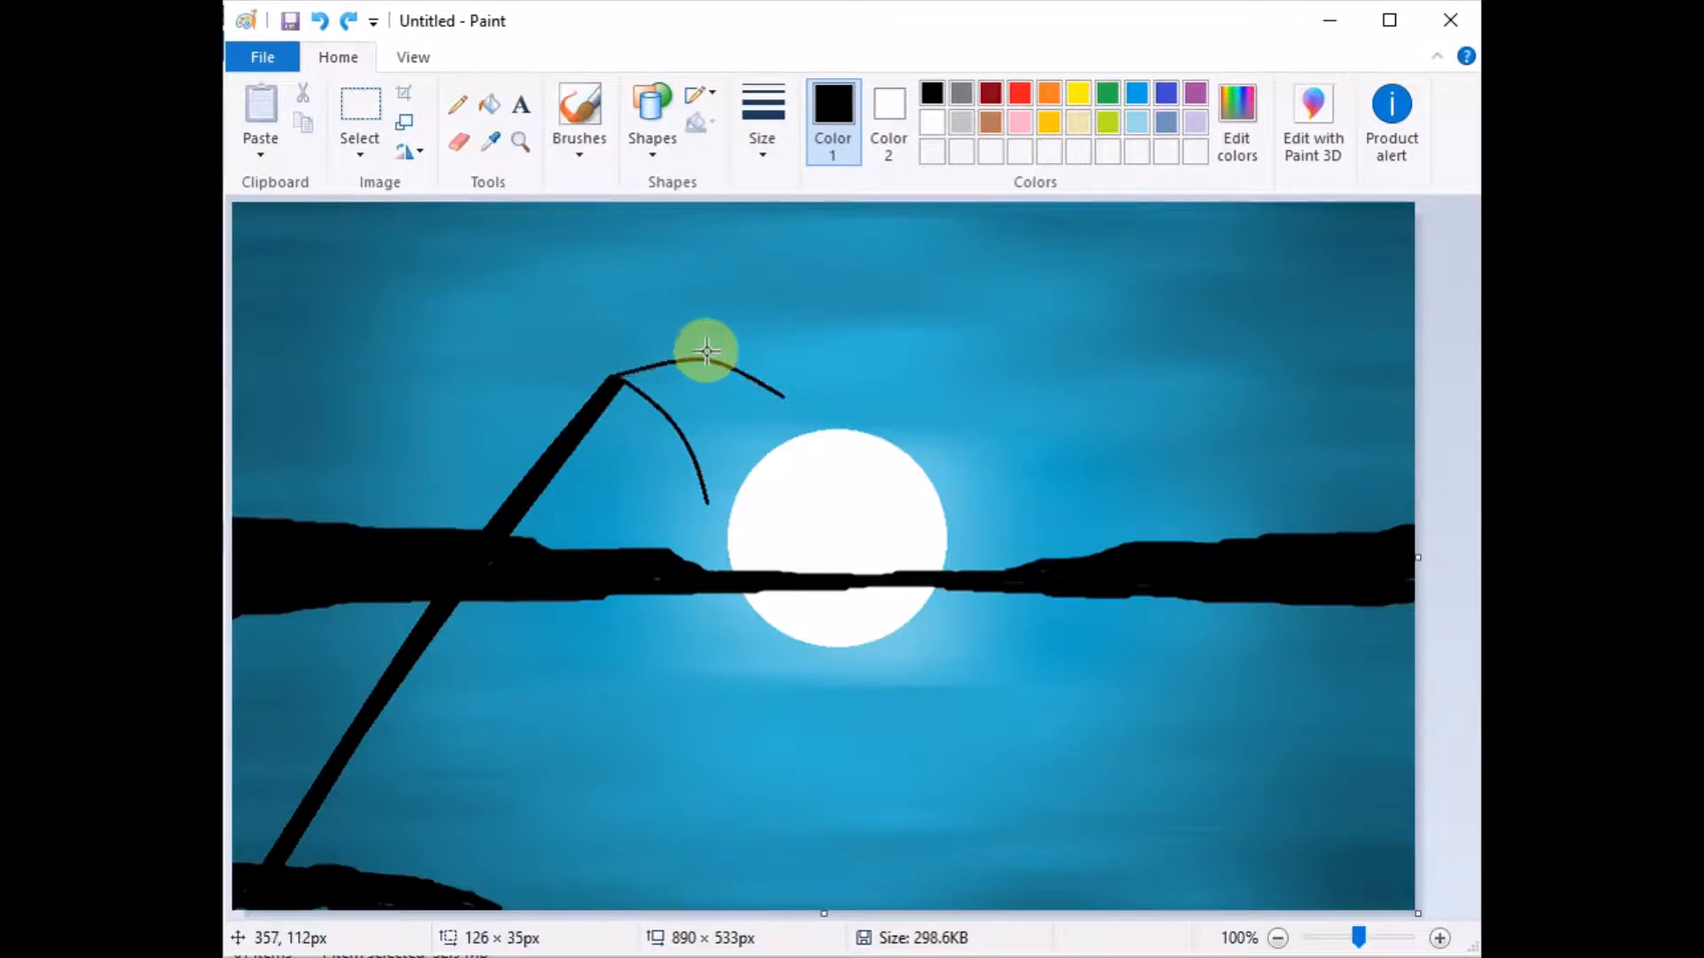
pyautogui.click(708, 354)
pyautogui.click(849, 311)
# Draw a thin curved frond rising from the trunk's tip and bending toward the upper left
pyautogui.moveTo(616, 380)
pyautogui.mouseDown()
pyautogui.moveTo(561, 263)
pyautogui.moveTo(595, 316)
pyautogui.moveTo(613, 310)
pyautogui.mouseUp()
pyautogui.click(612, 310)
pyautogui.click(826, 297)
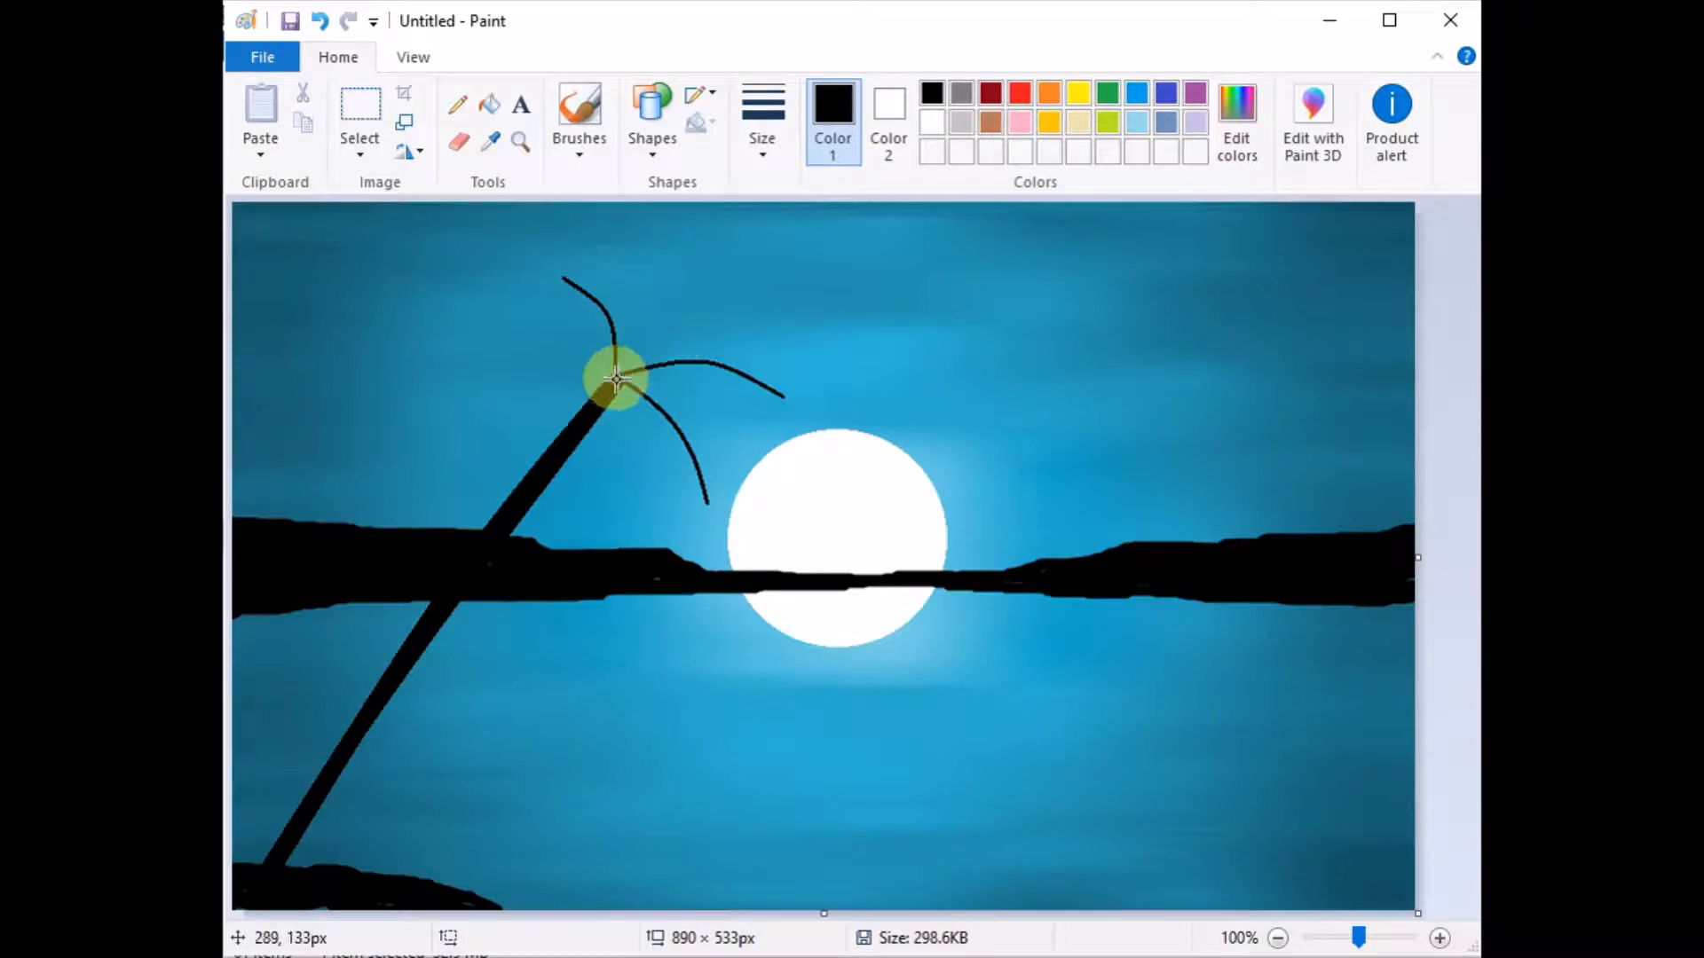
pyautogui.moveTo(616, 380); pyautogui.dragTo(769, 282)
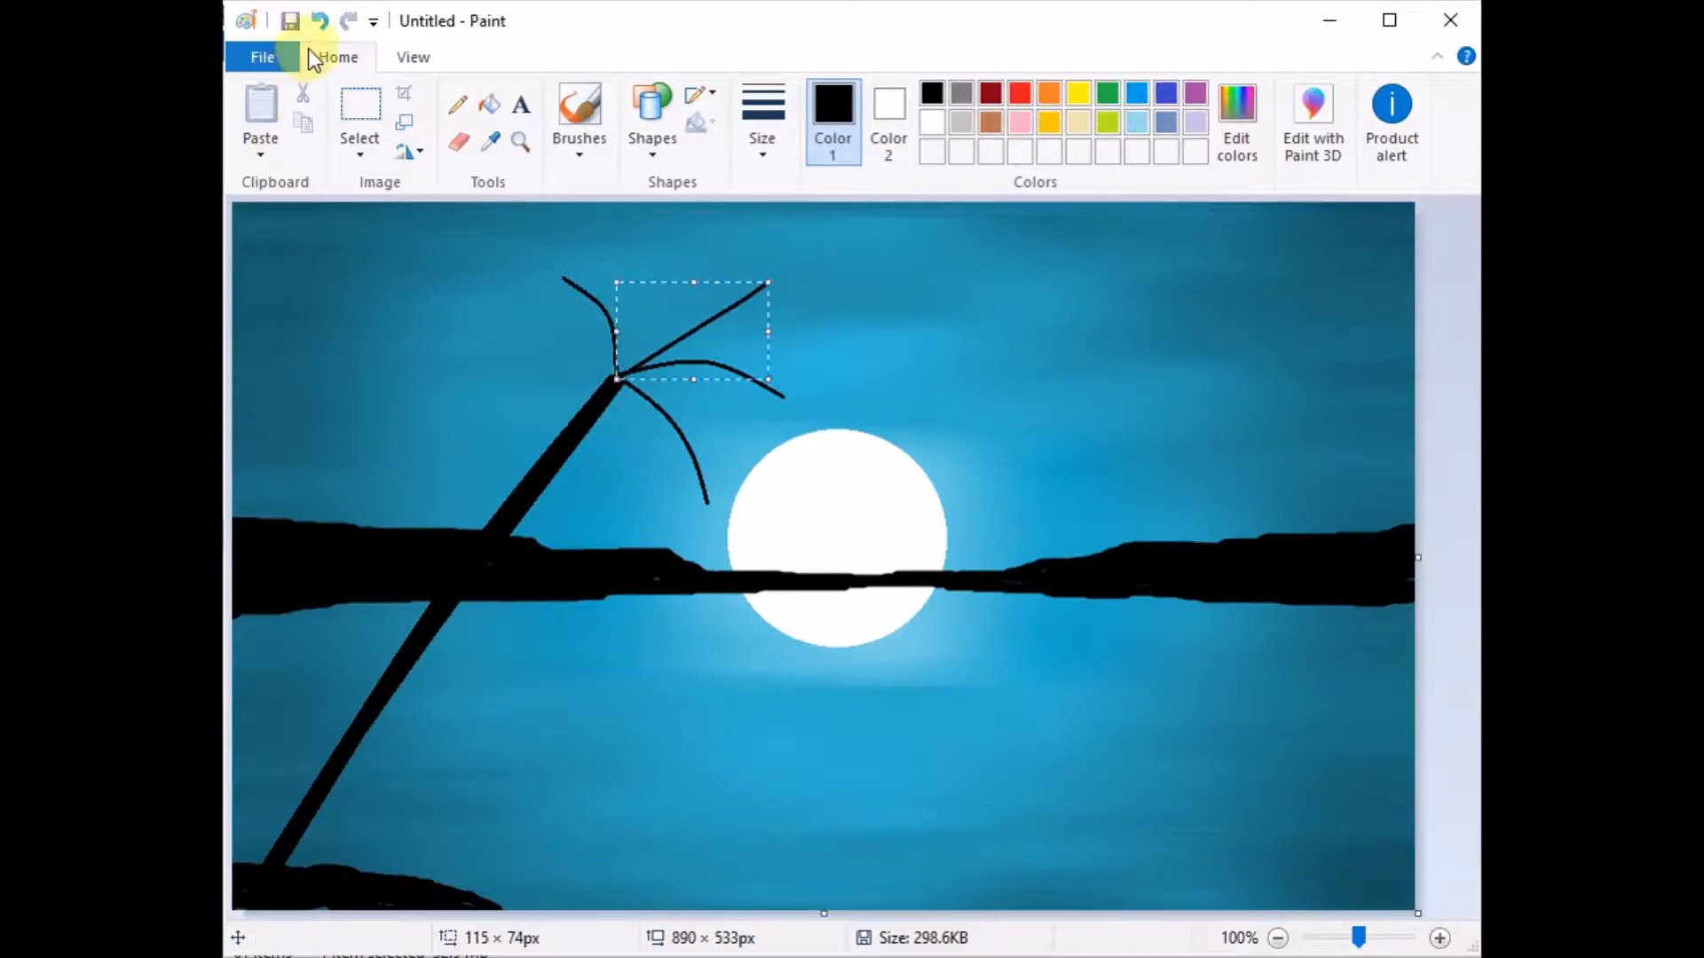
pyautogui.click(318, 22)
pyautogui.moveTo(616, 378); pyautogui.dragTo(736, 287)
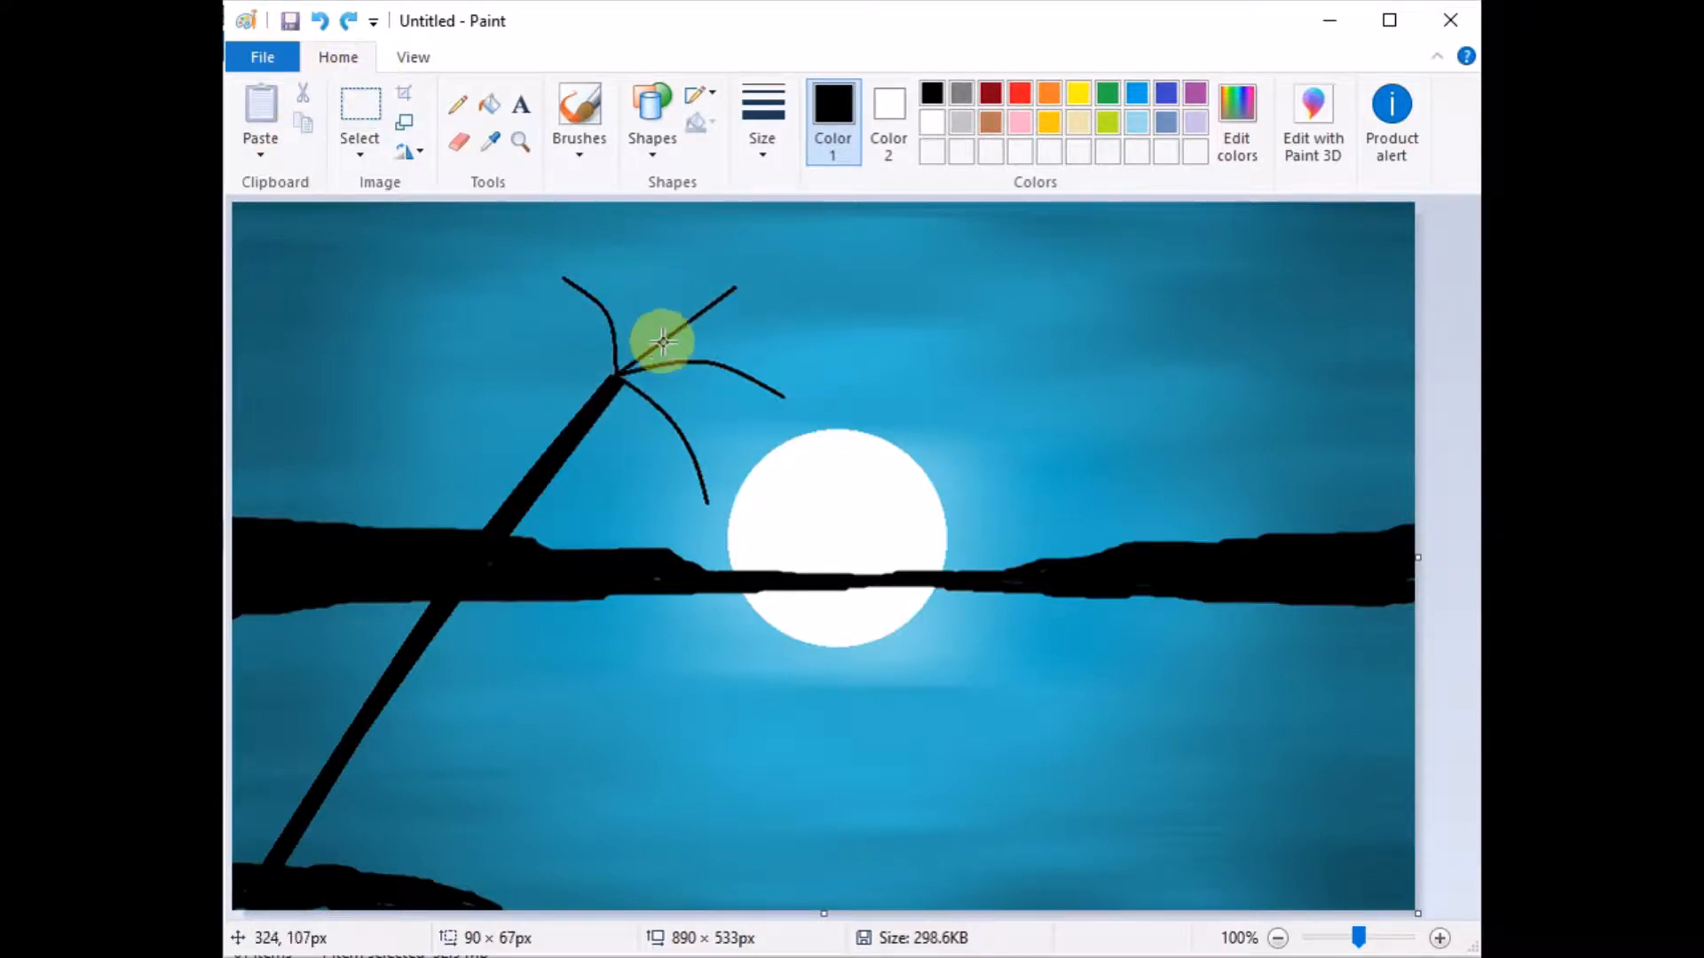
pyautogui.click(693, 318)
pyautogui.click(321, 22)
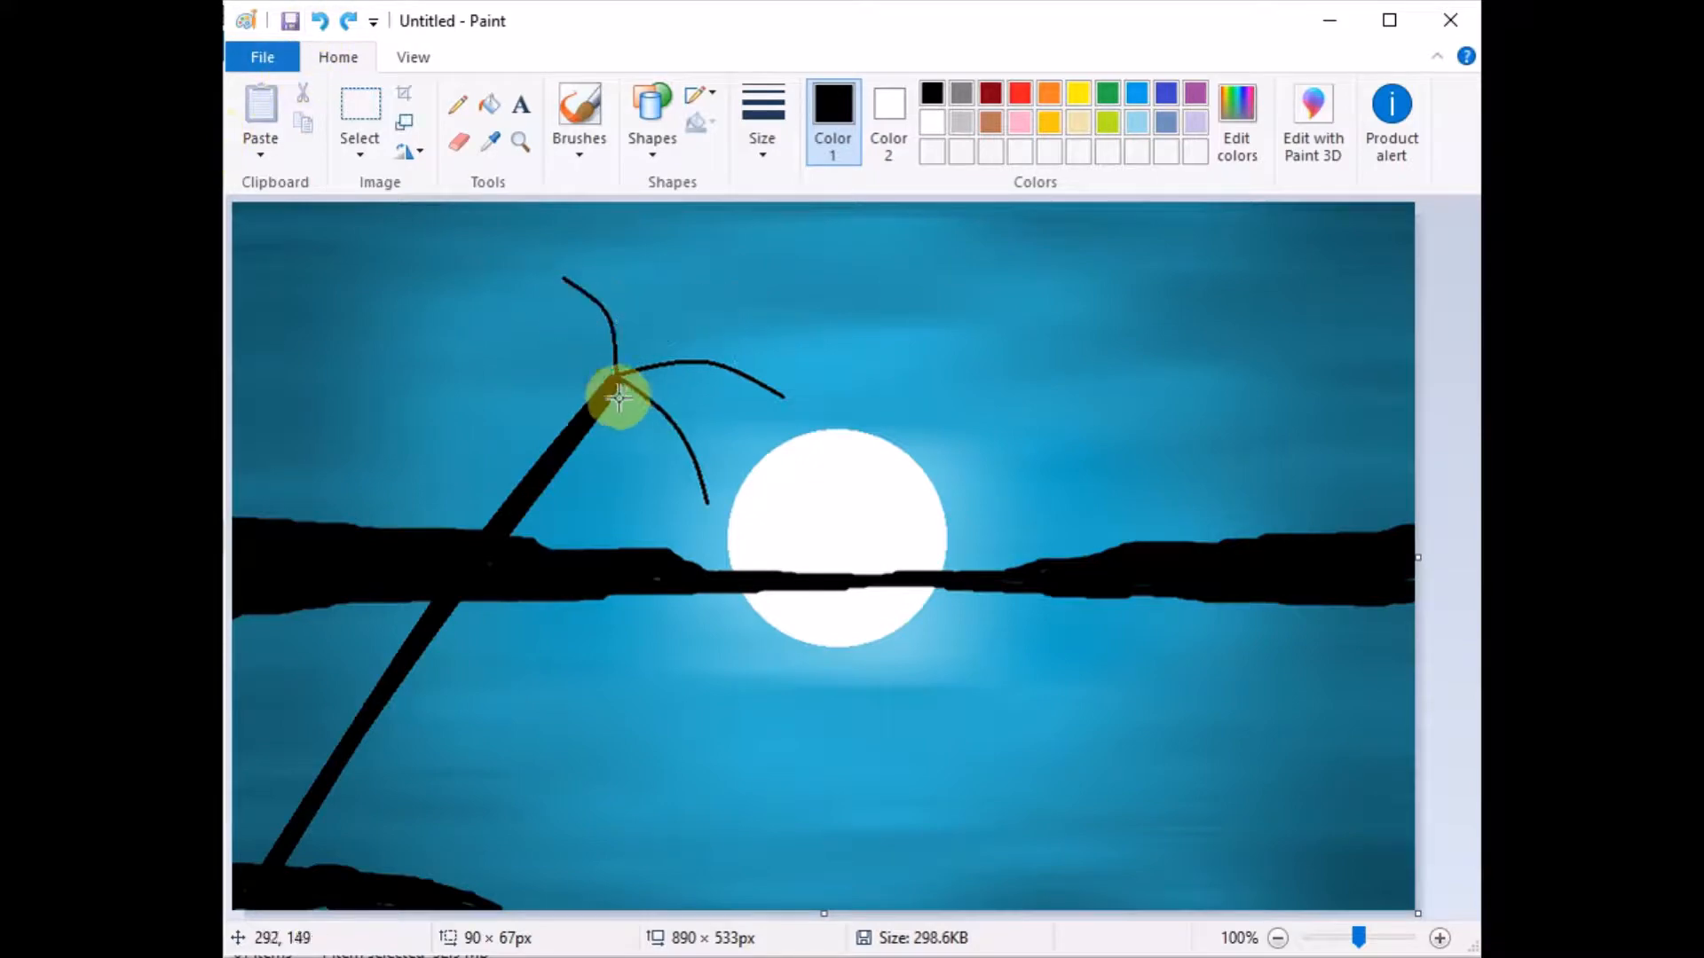
# Draw a thin arched frond toward the upper right and another about 73 × 46 px toward the left from the trunk's tip
pyautogui.moveTo(621, 359)
pyautogui.mouseDown()
pyautogui.moveTo(689, 293)
pyautogui.moveTo(680, 304)
pyautogui.moveTo(764, 271)
pyautogui.moveTo(677, 288)
pyautogui.mouseUp()
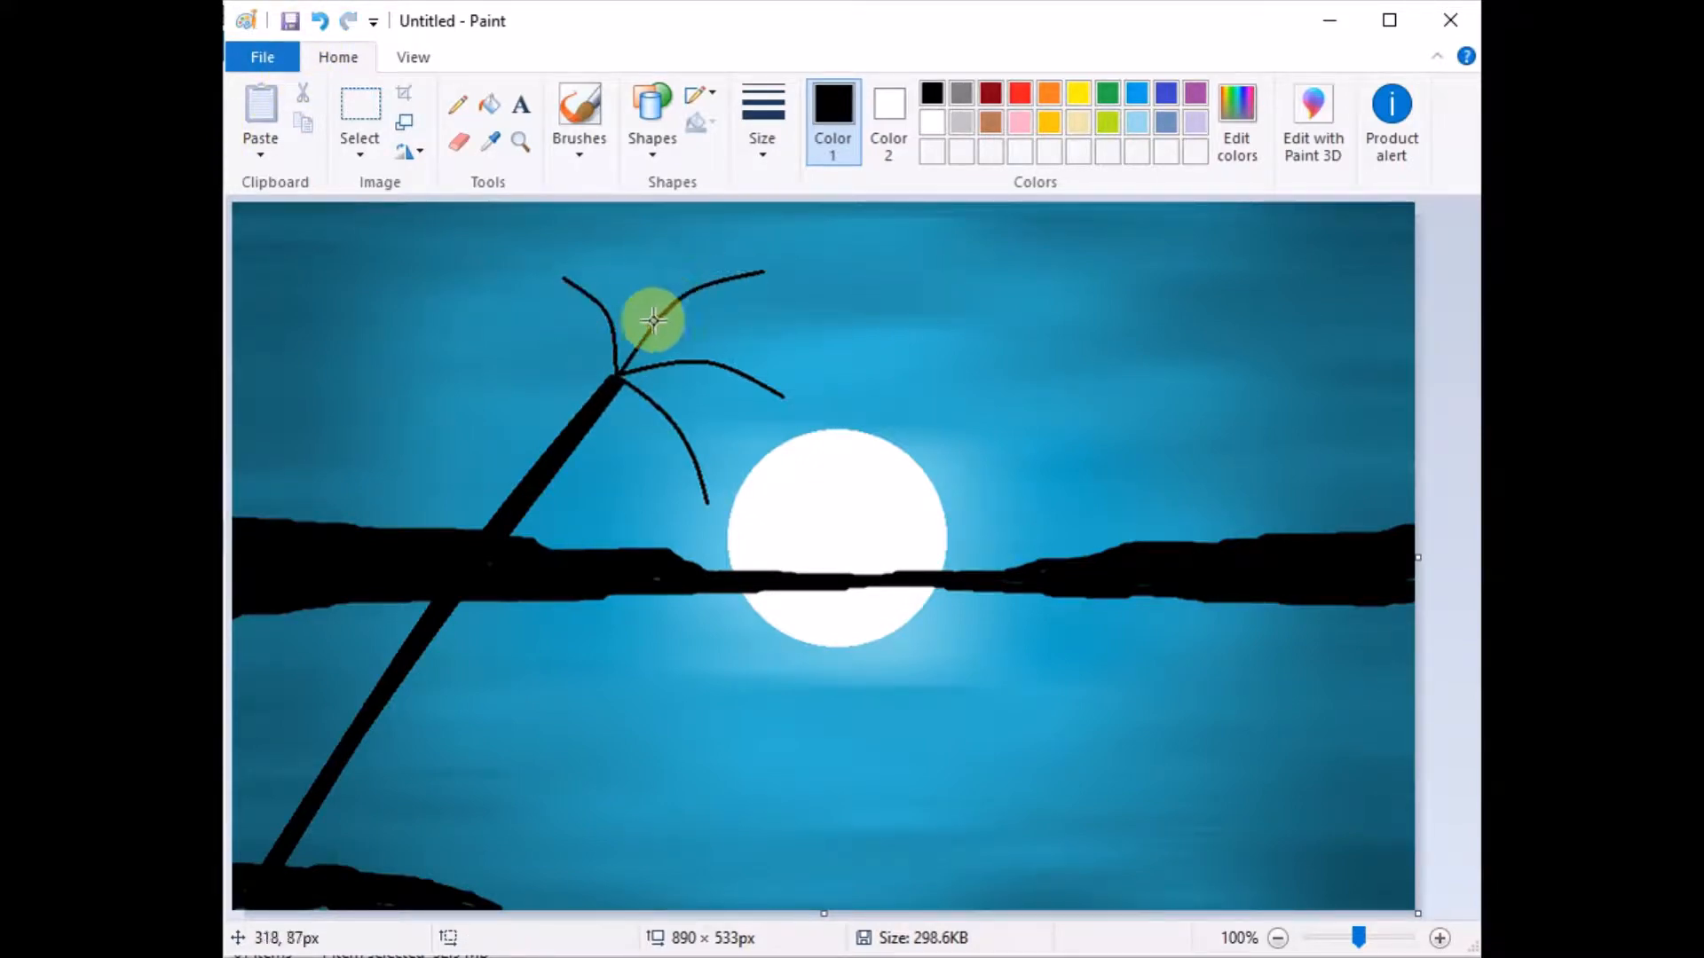
pyautogui.click(619, 372)
pyautogui.moveTo(596, 356); pyautogui.dragTo(551, 320)
pyautogui.click(587, 337)
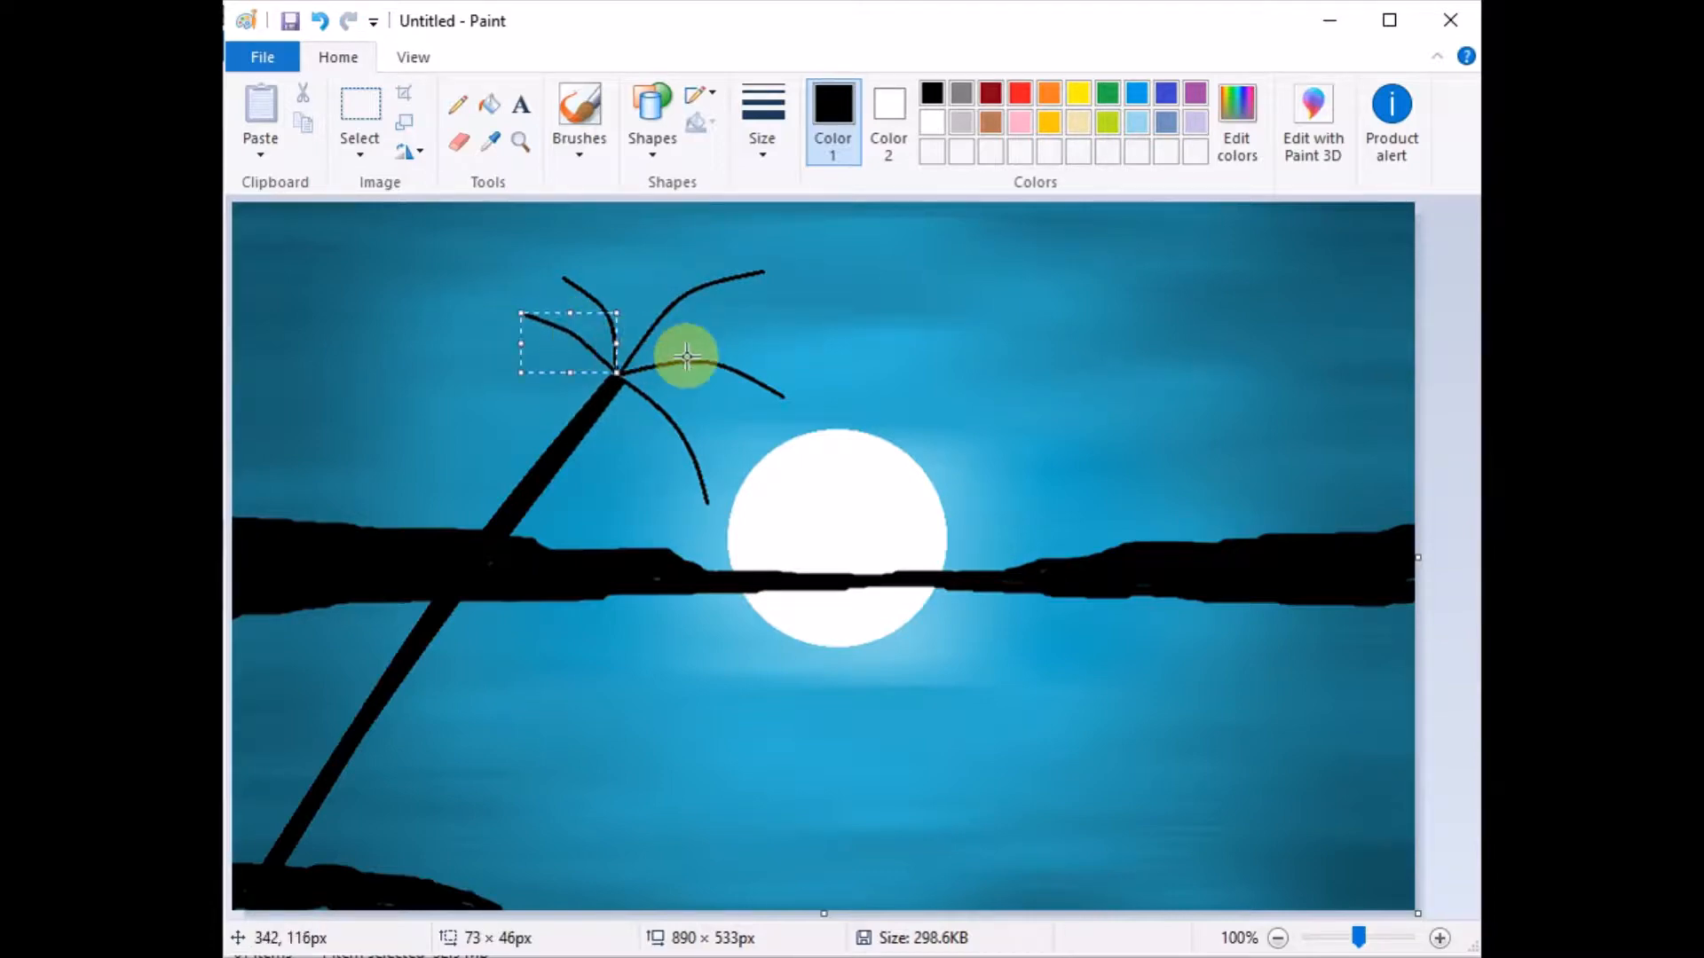
# Lengthen the upper-left frond outward and draw a thin frond drooping to the left from the trunk's tip
pyautogui.moveTo(597, 301); pyautogui.dragTo(524, 251)
pyautogui.click(855, 294)
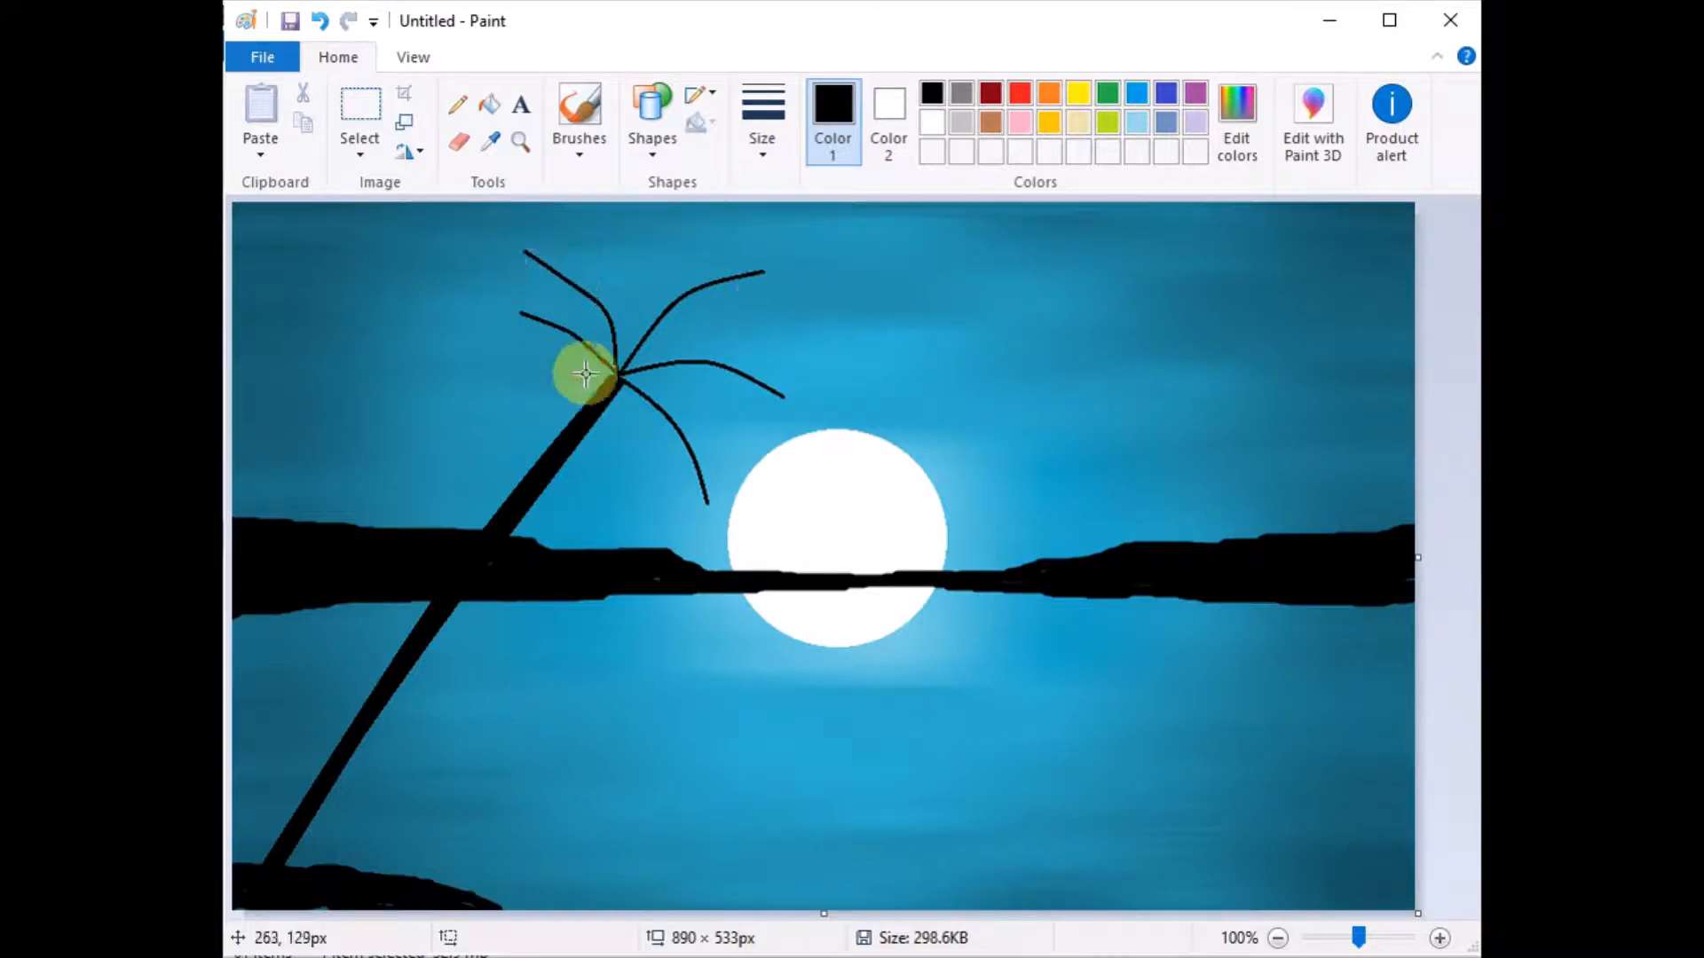
pyautogui.moveTo(617, 372)
pyautogui.mouseDown()
pyautogui.moveTo(490, 393)
pyautogui.moveTo(555, 369)
pyautogui.moveTo(545, 357)
pyautogui.mouseUp()
pyautogui.click(458, 105)
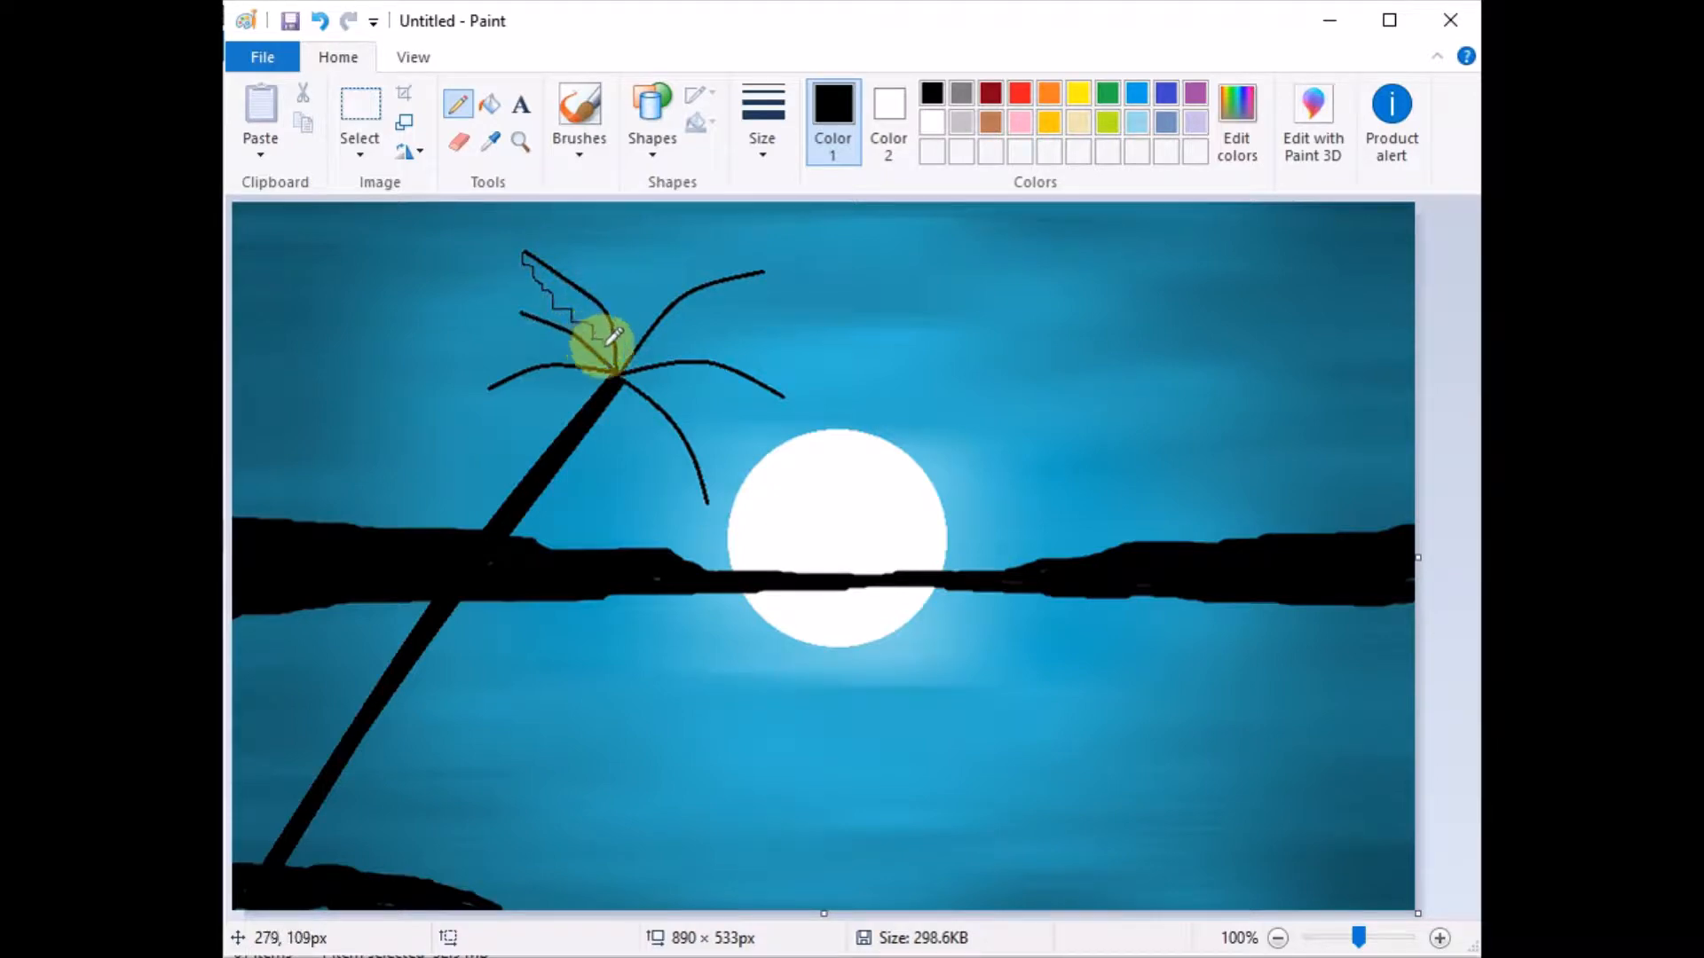
pyautogui.hotkey('ctrl', 'z')
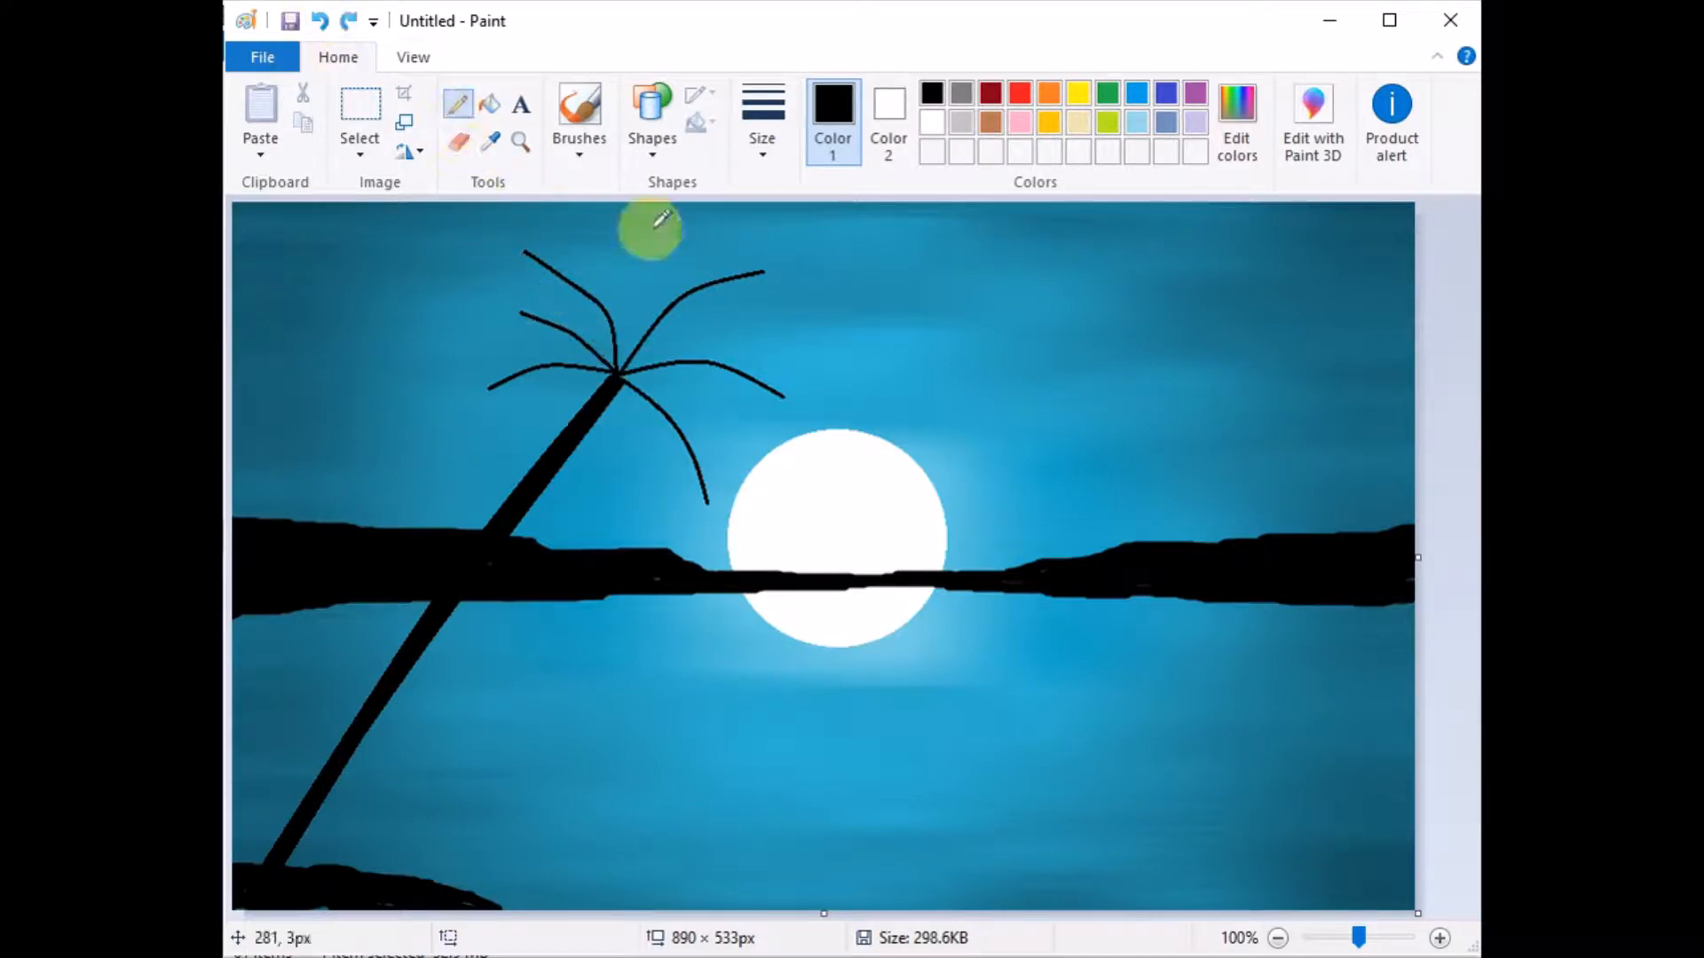
# Trace the upper-right frond with a black curve and set its outline to the thickest line
pyautogui.click(650, 124)
pyautogui.click(672, 180)
pyautogui.moveTo(762, 272)
pyautogui.mouseDown()
pyautogui.moveTo(700, 296)
pyautogui.moveTo(627, 369)
pyautogui.mouseUp()
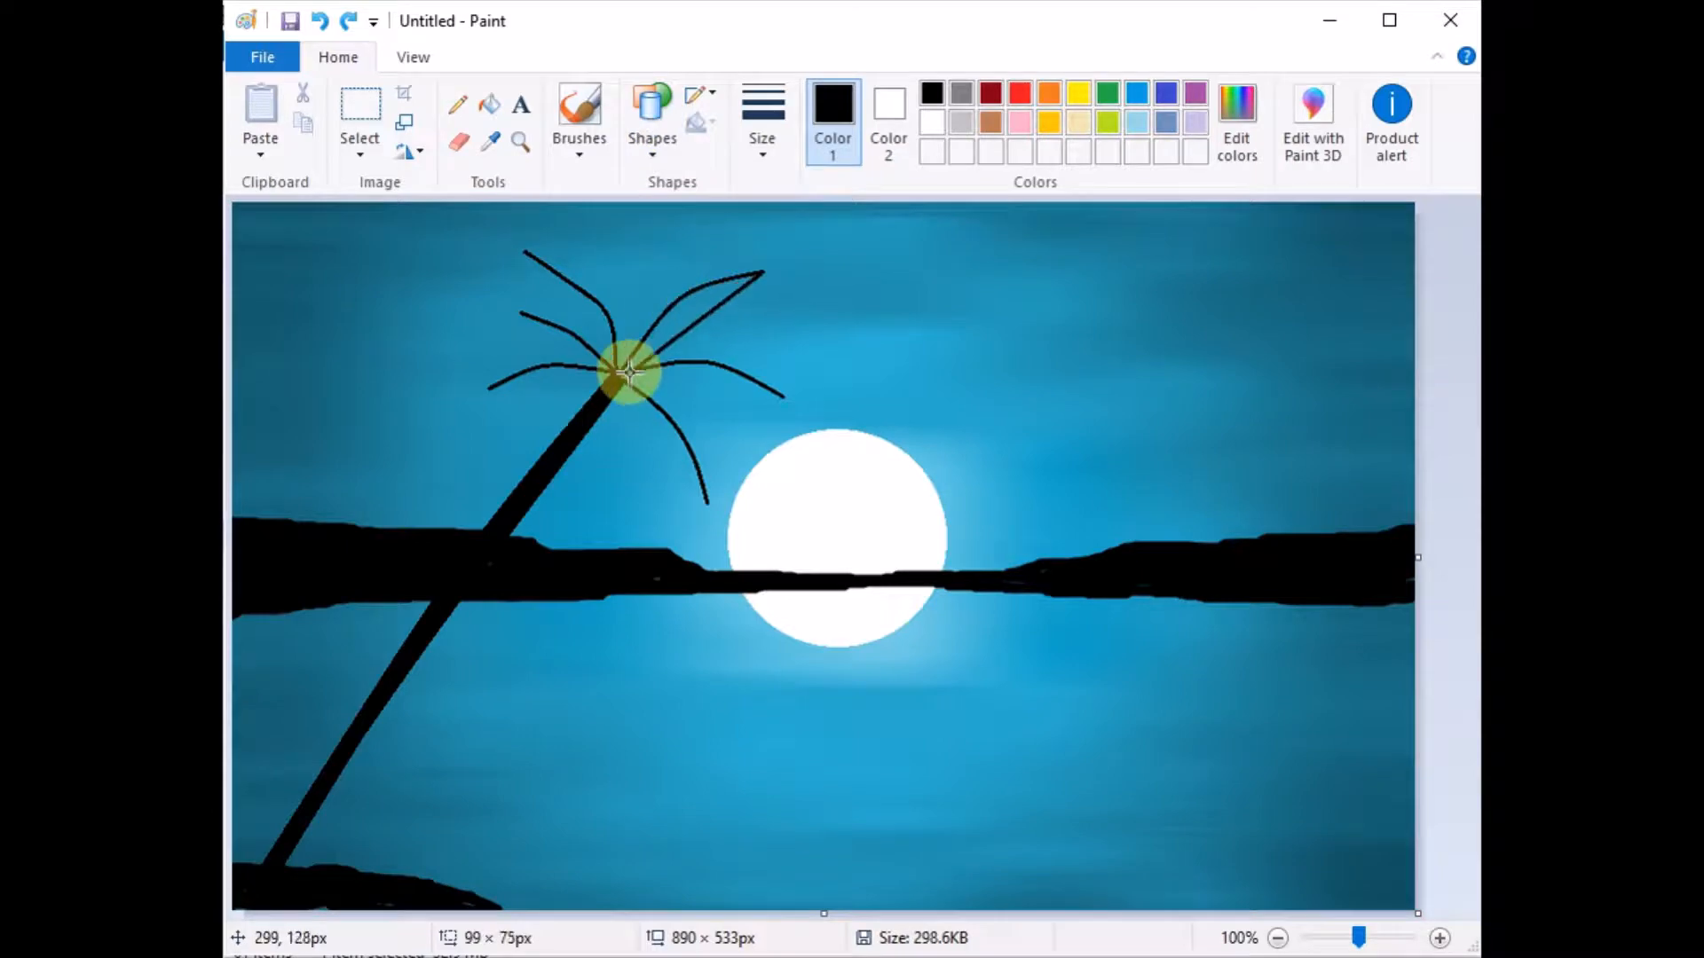
pyautogui.click(761, 116)
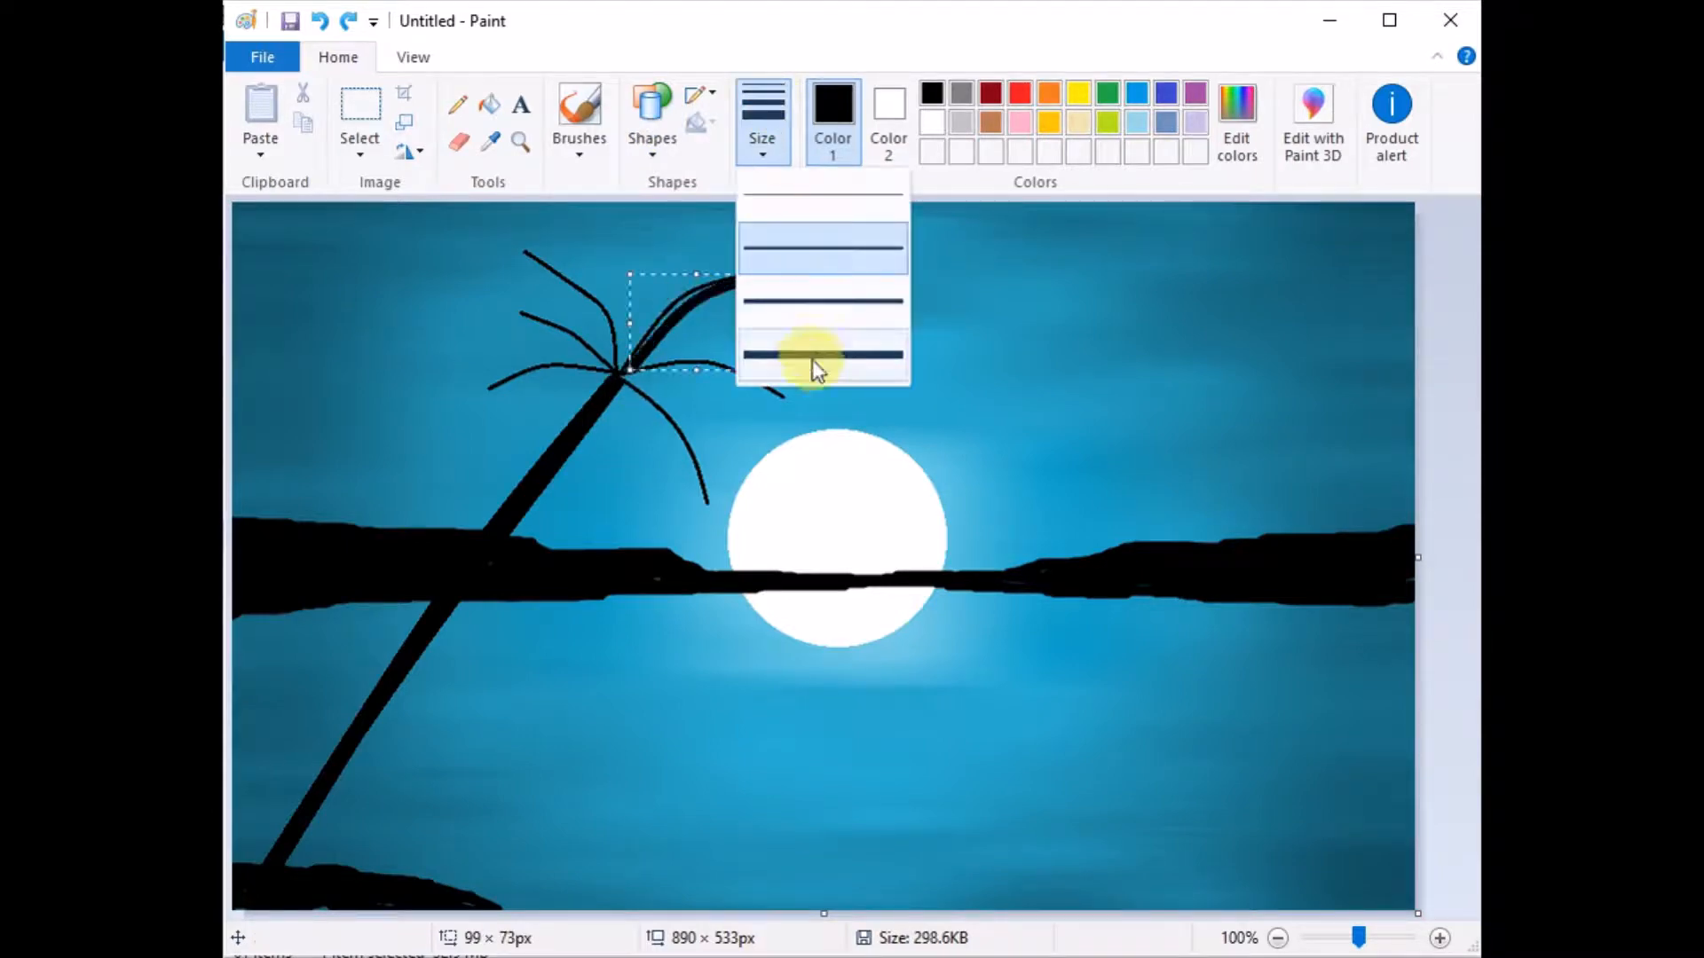
pyautogui.click(809, 364)
pyautogui.moveTo(628, 272); pyautogui.dragTo(625, 270)
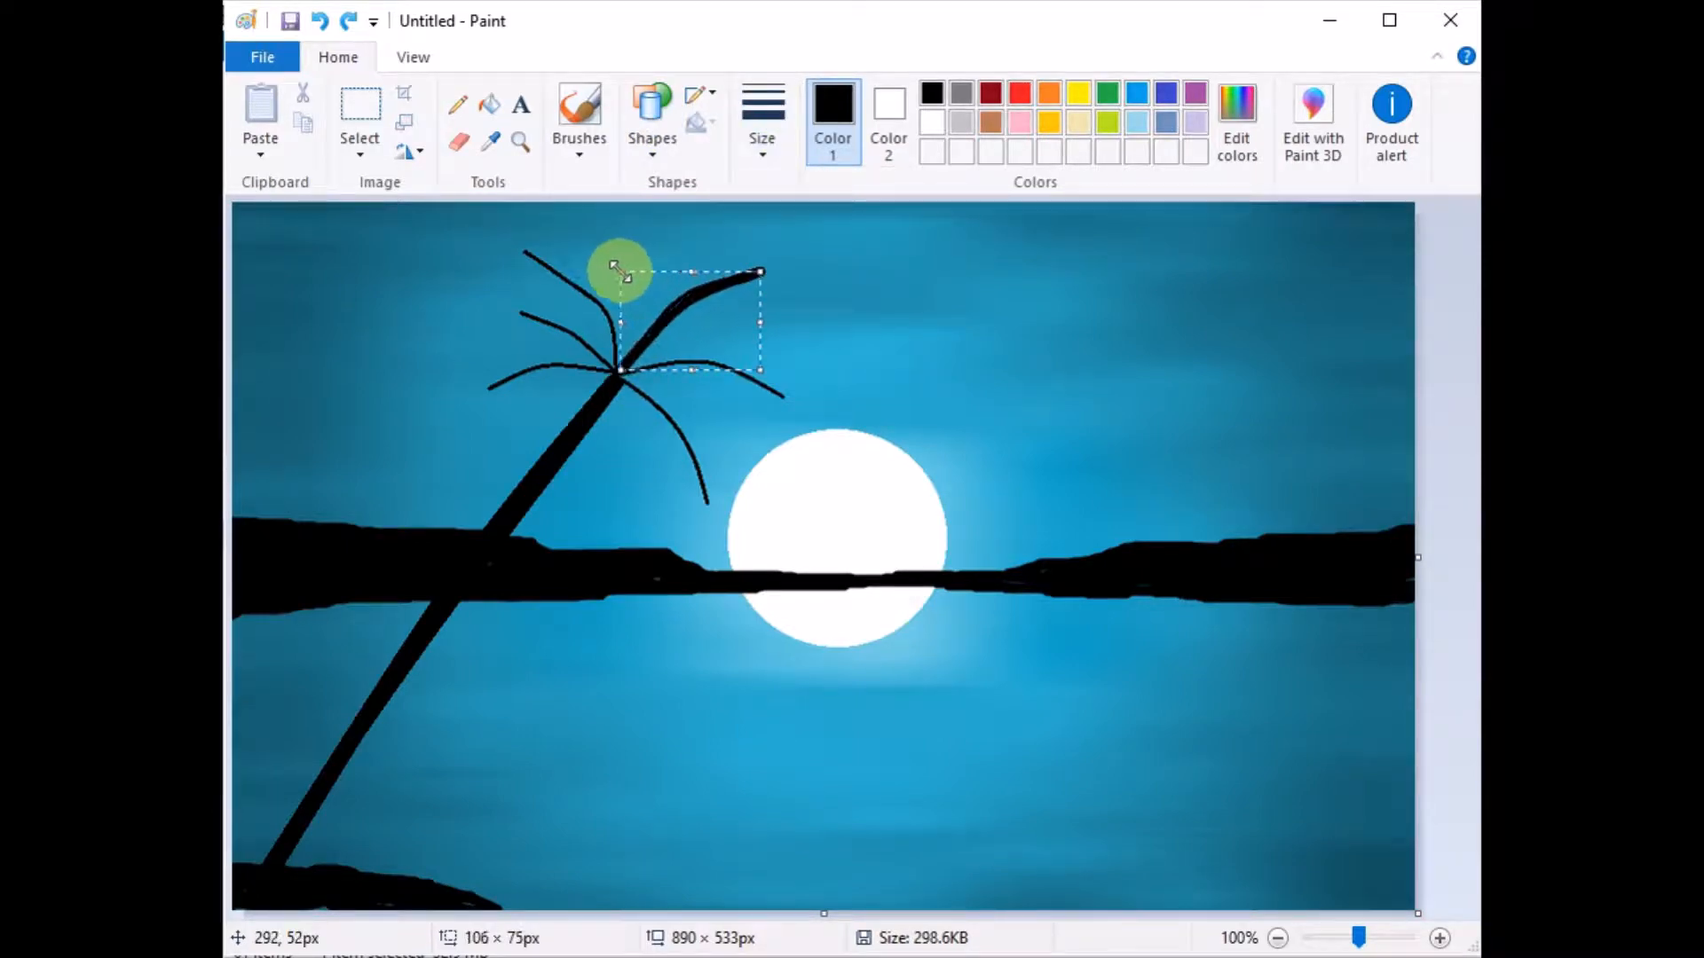
pyautogui.click(774, 275)
pyautogui.moveTo(756, 281); pyautogui.dragTo(707, 307)
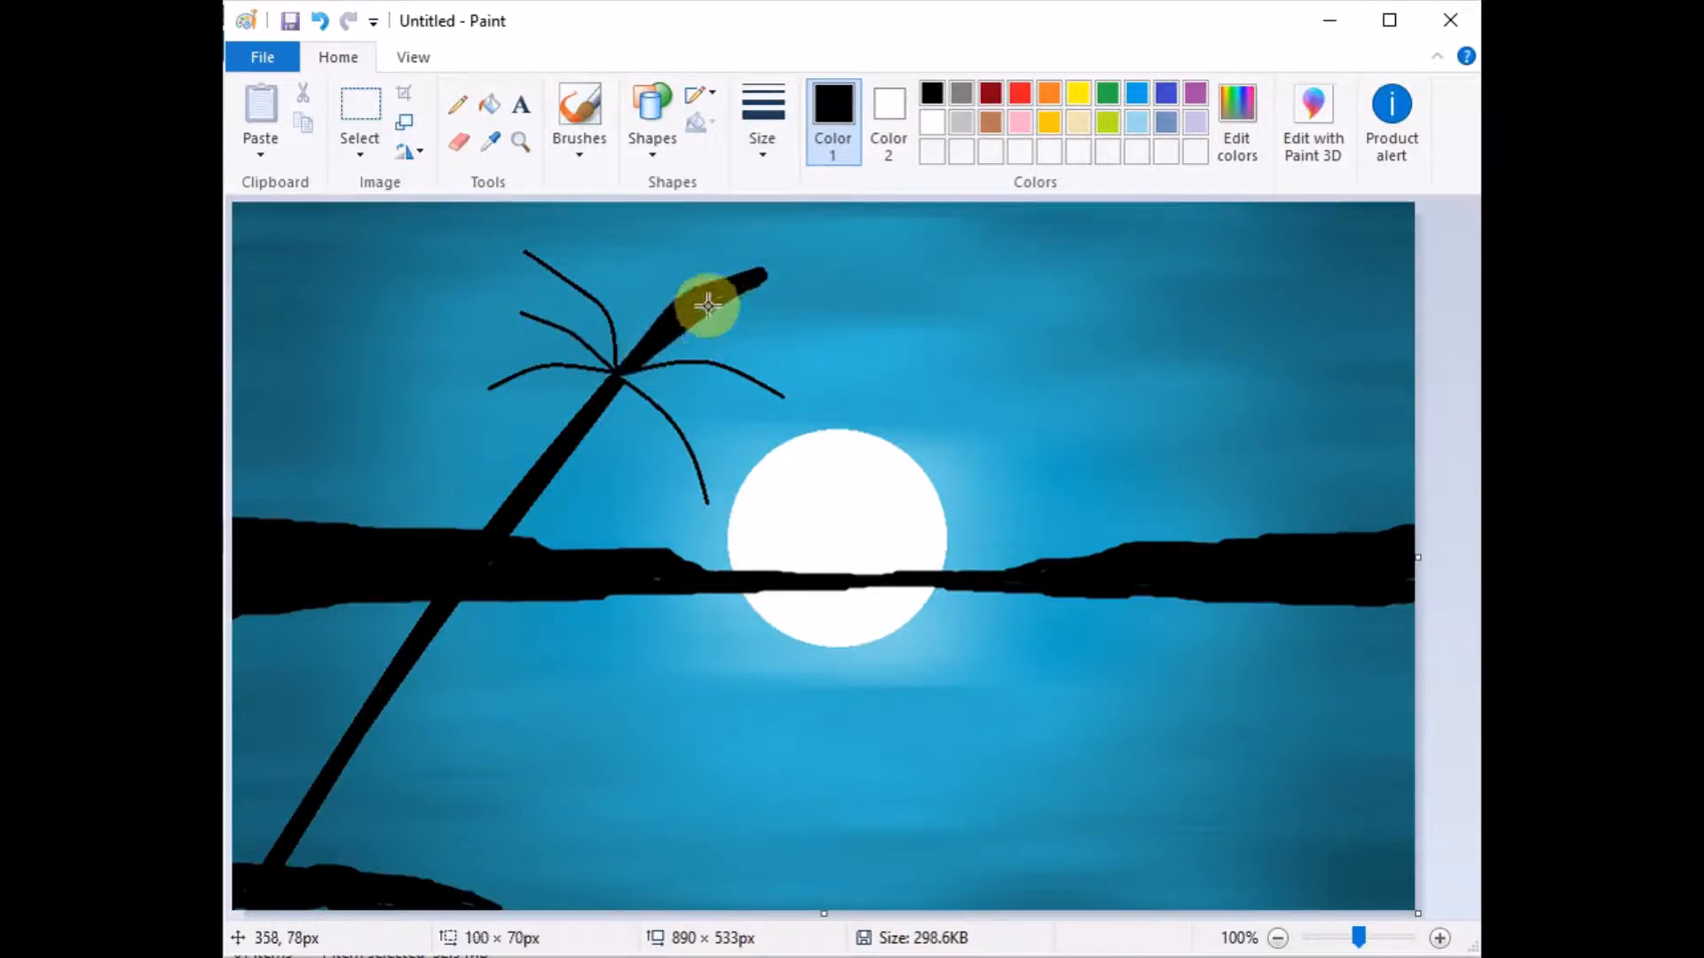
pyautogui.moveTo(624, 375)
pyautogui.mouseDown()
pyautogui.moveTo(760, 381)
pyautogui.moveTo(779, 404)
pyautogui.moveTo(692, 369)
pyautogui.moveTo(719, 367)
pyautogui.mouseUp()
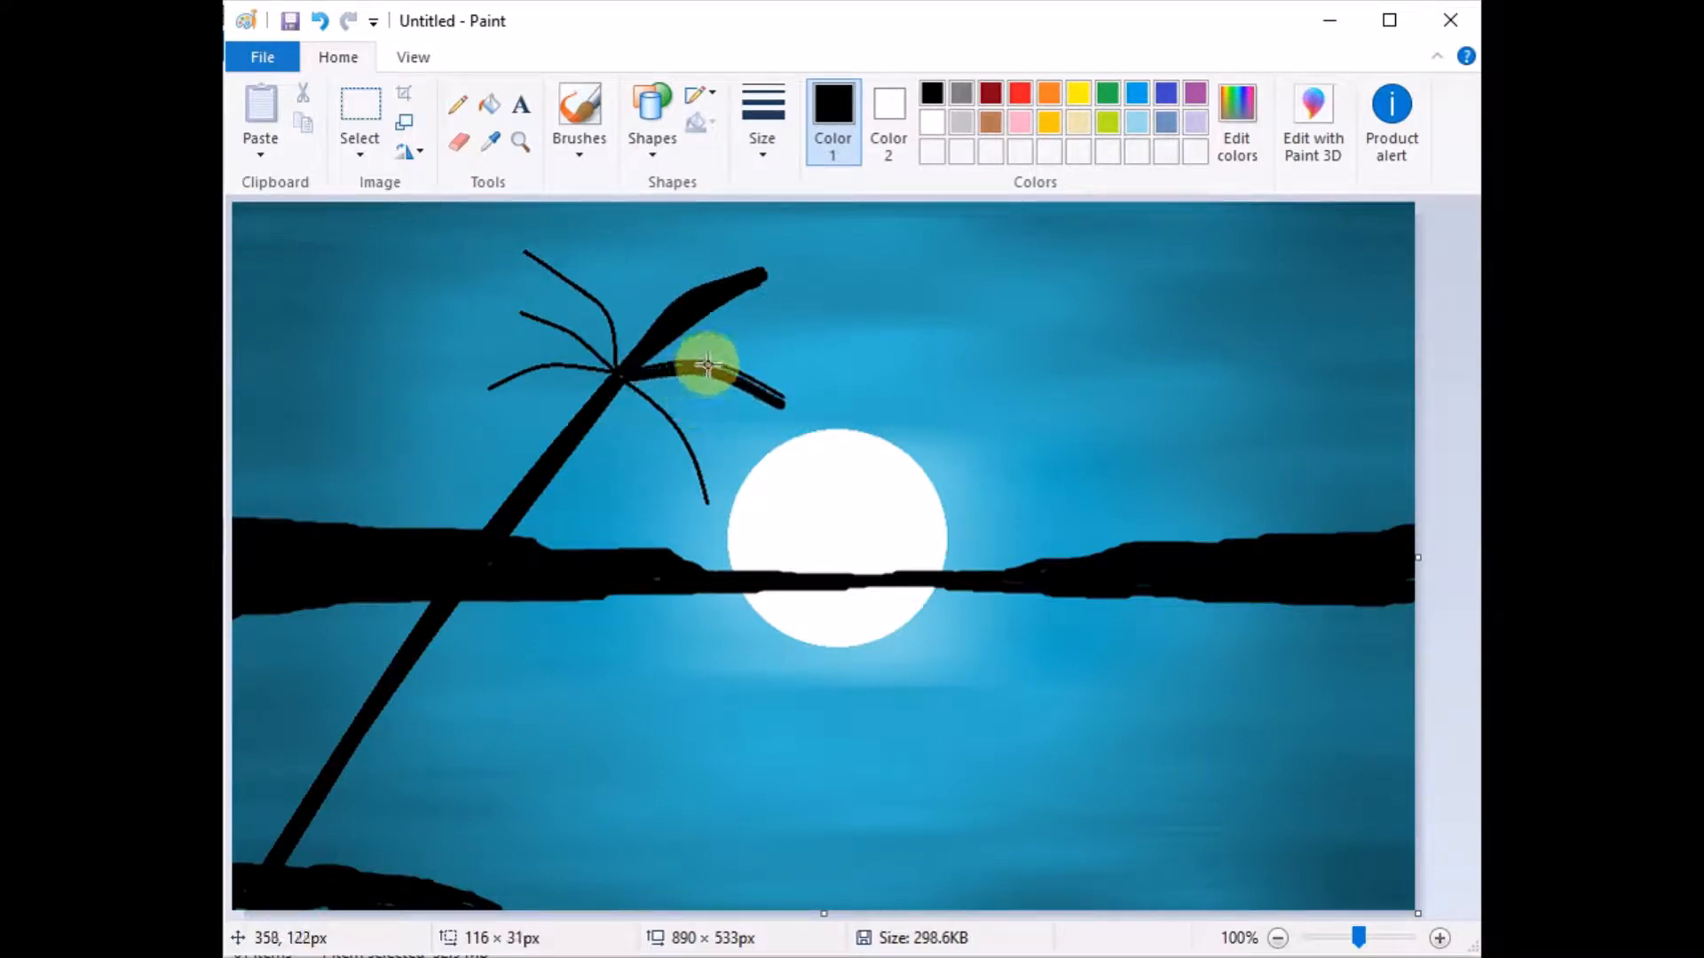
pyautogui.click(710, 367)
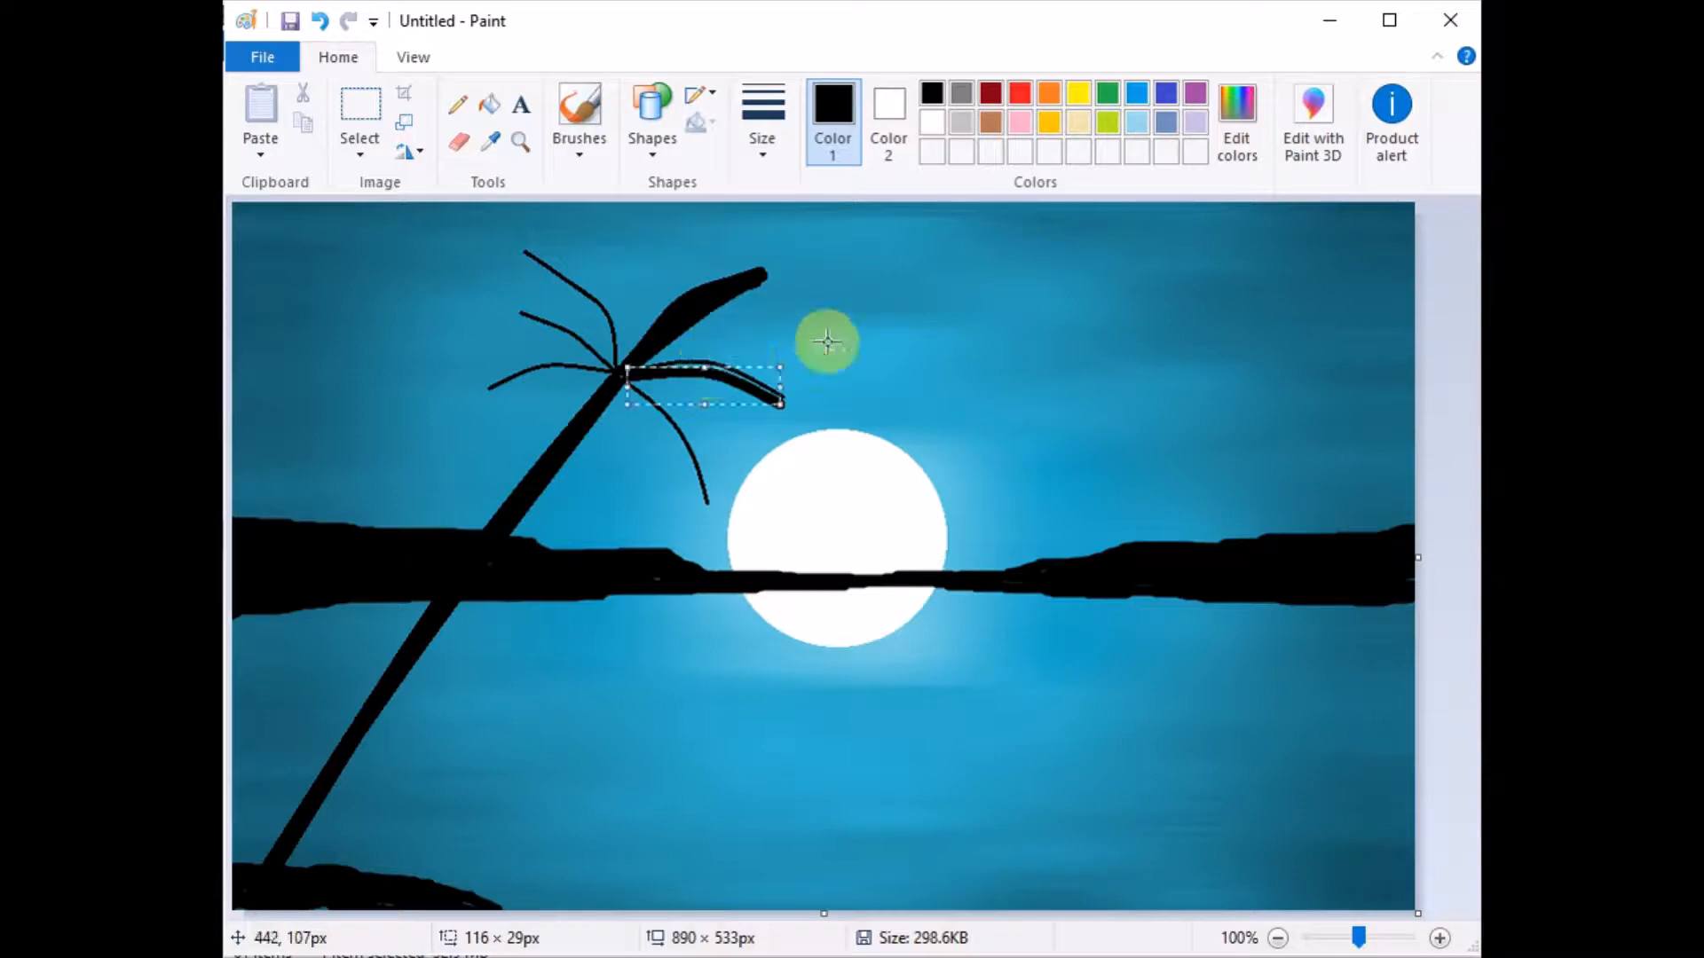
pyautogui.moveTo(860, 341); pyautogui.dragTo(871, 341)
pyautogui.click(330, 25)
pyautogui.moveTo(625, 379)
pyautogui.mouseDown()
pyautogui.moveTo(780, 405)
pyautogui.moveTo(703, 382)
pyautogui.mouseUp()
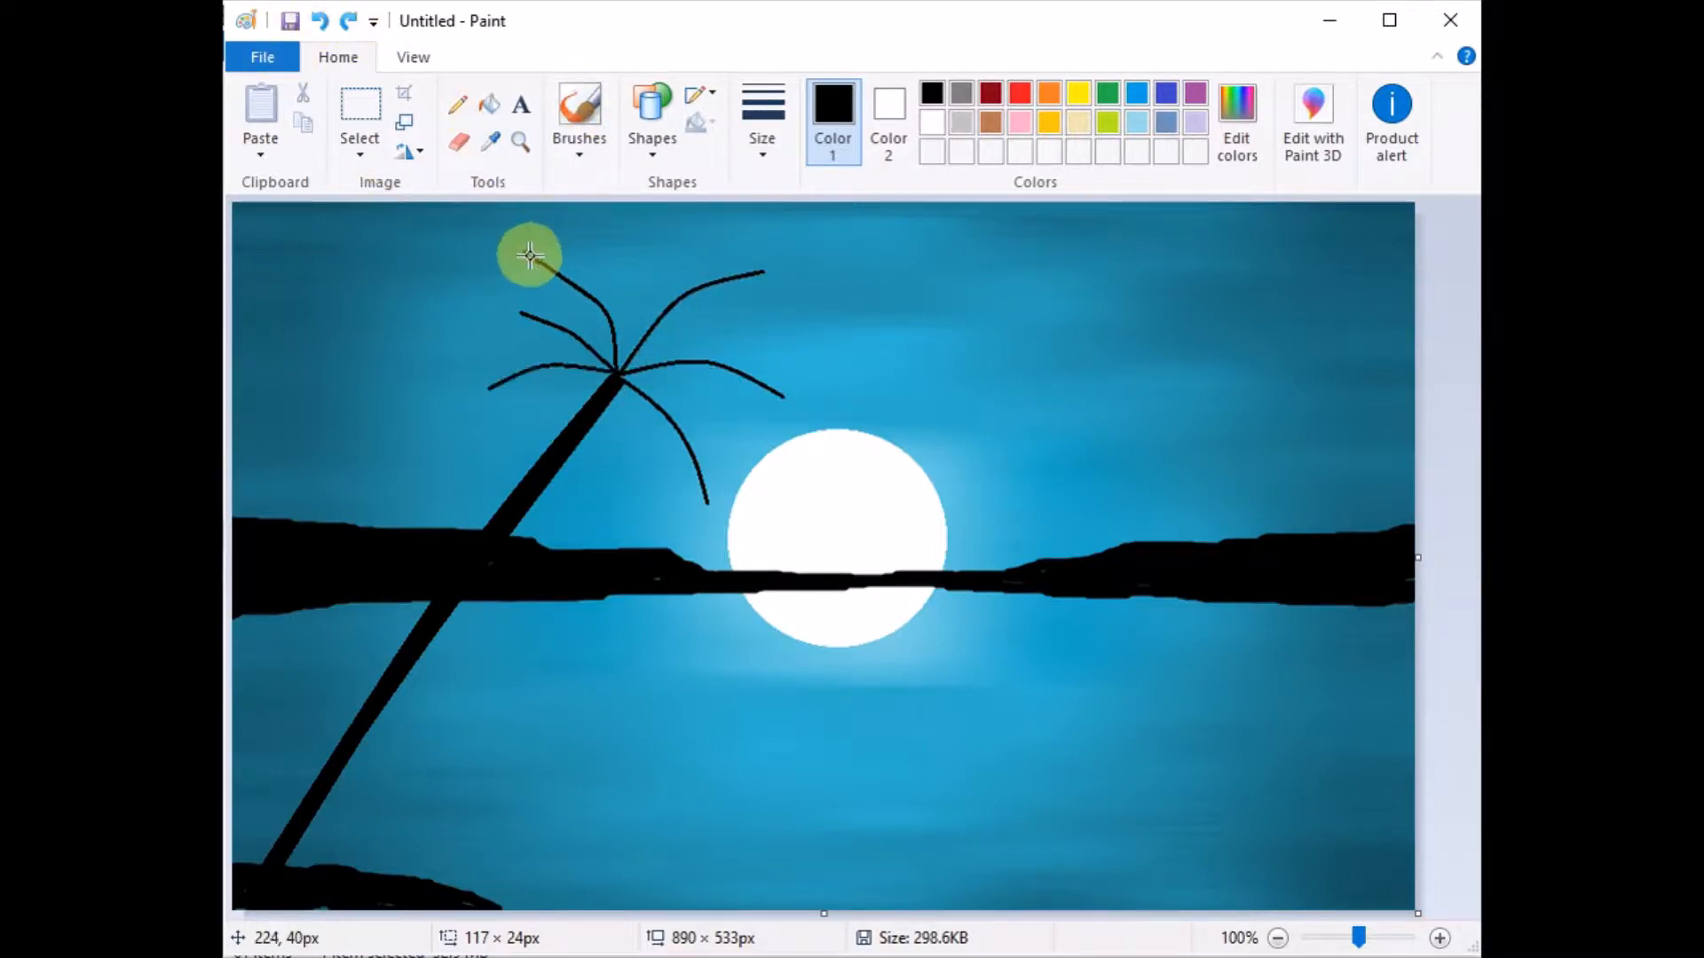
# Thicken the palm's upper-left and upper-right fronds with heavy black strokes
pyautogui.moveTo(523, 251); pyautogui.dragTo(613, 368)
pyautogui.moveTo(546, 286)
pyautogui.mouseDown()
pyautogui.moveTo(582, 308)
pyautogui.moveTo(579, 276)
pyautogui.moveTo(611, 353)
pyautogui.moveTo(598, 298)
pyautogui.moveTo(611, 345)
pyautogui.moveTo(762, 276)
pyautogui.moveTo(639, 335)
pyautogui.moveTo(742, 286)
pyautogui.moveTo(685, 296)
pyautogui.mouseUp()
pyautogui.click(664, 149)
pyautogui.click(674, 178)
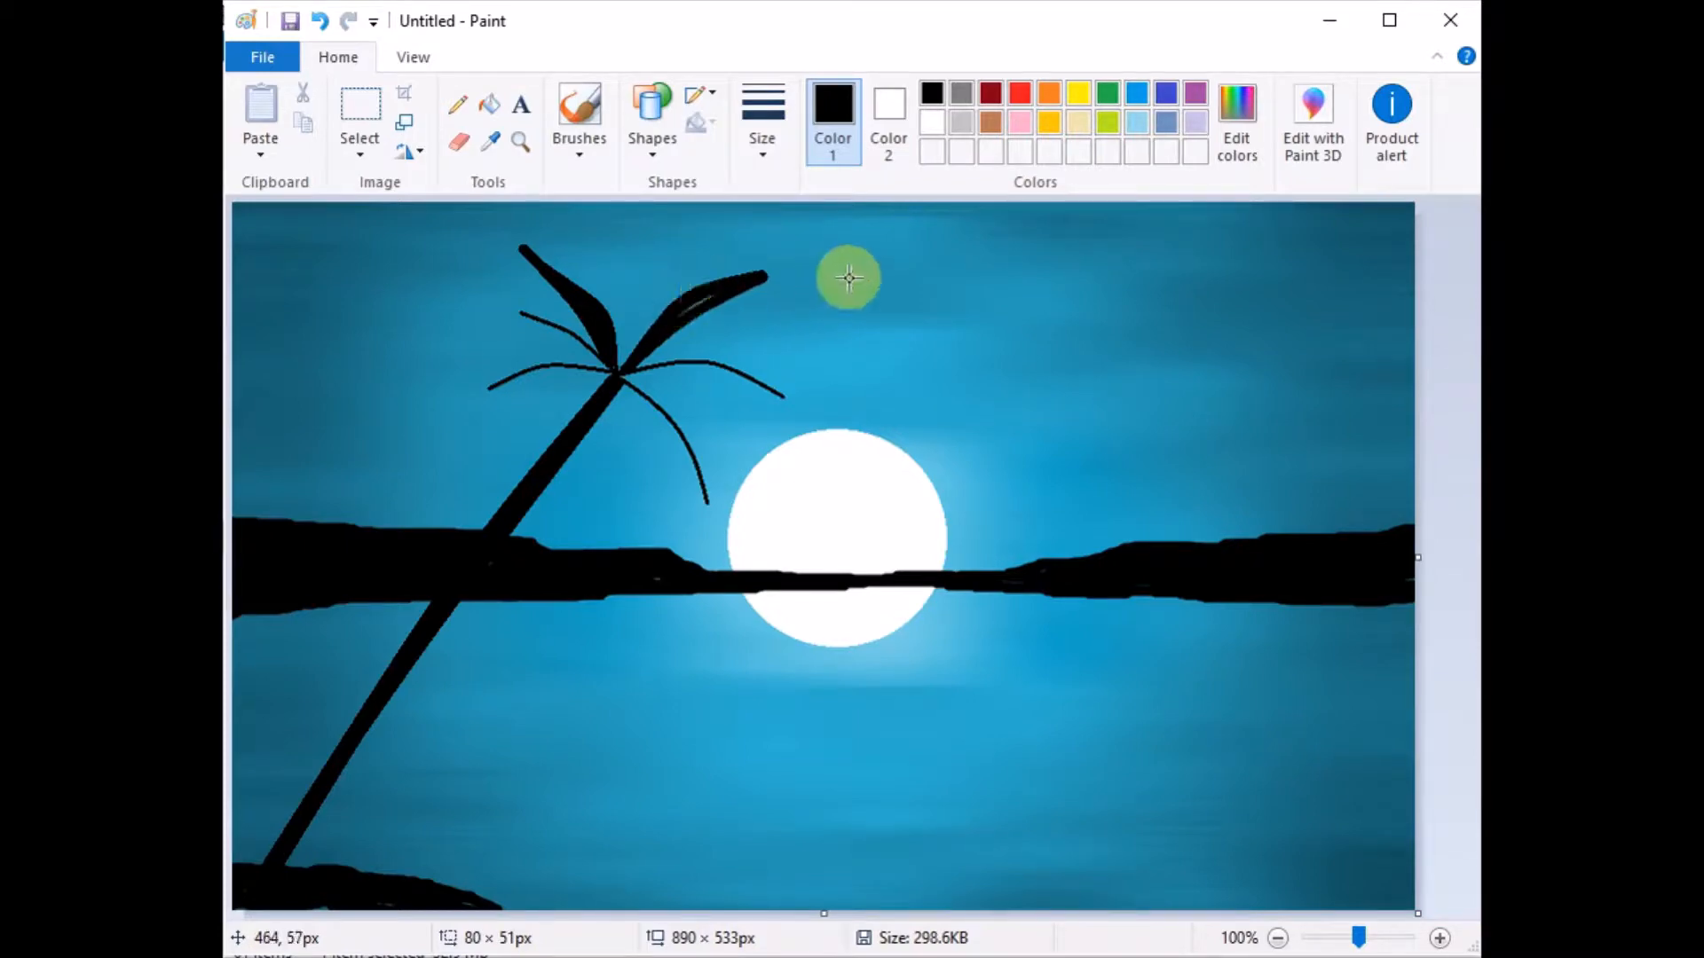
pyautogui.moveTo(697, 305); pyautogui.dragTo(735, 285)
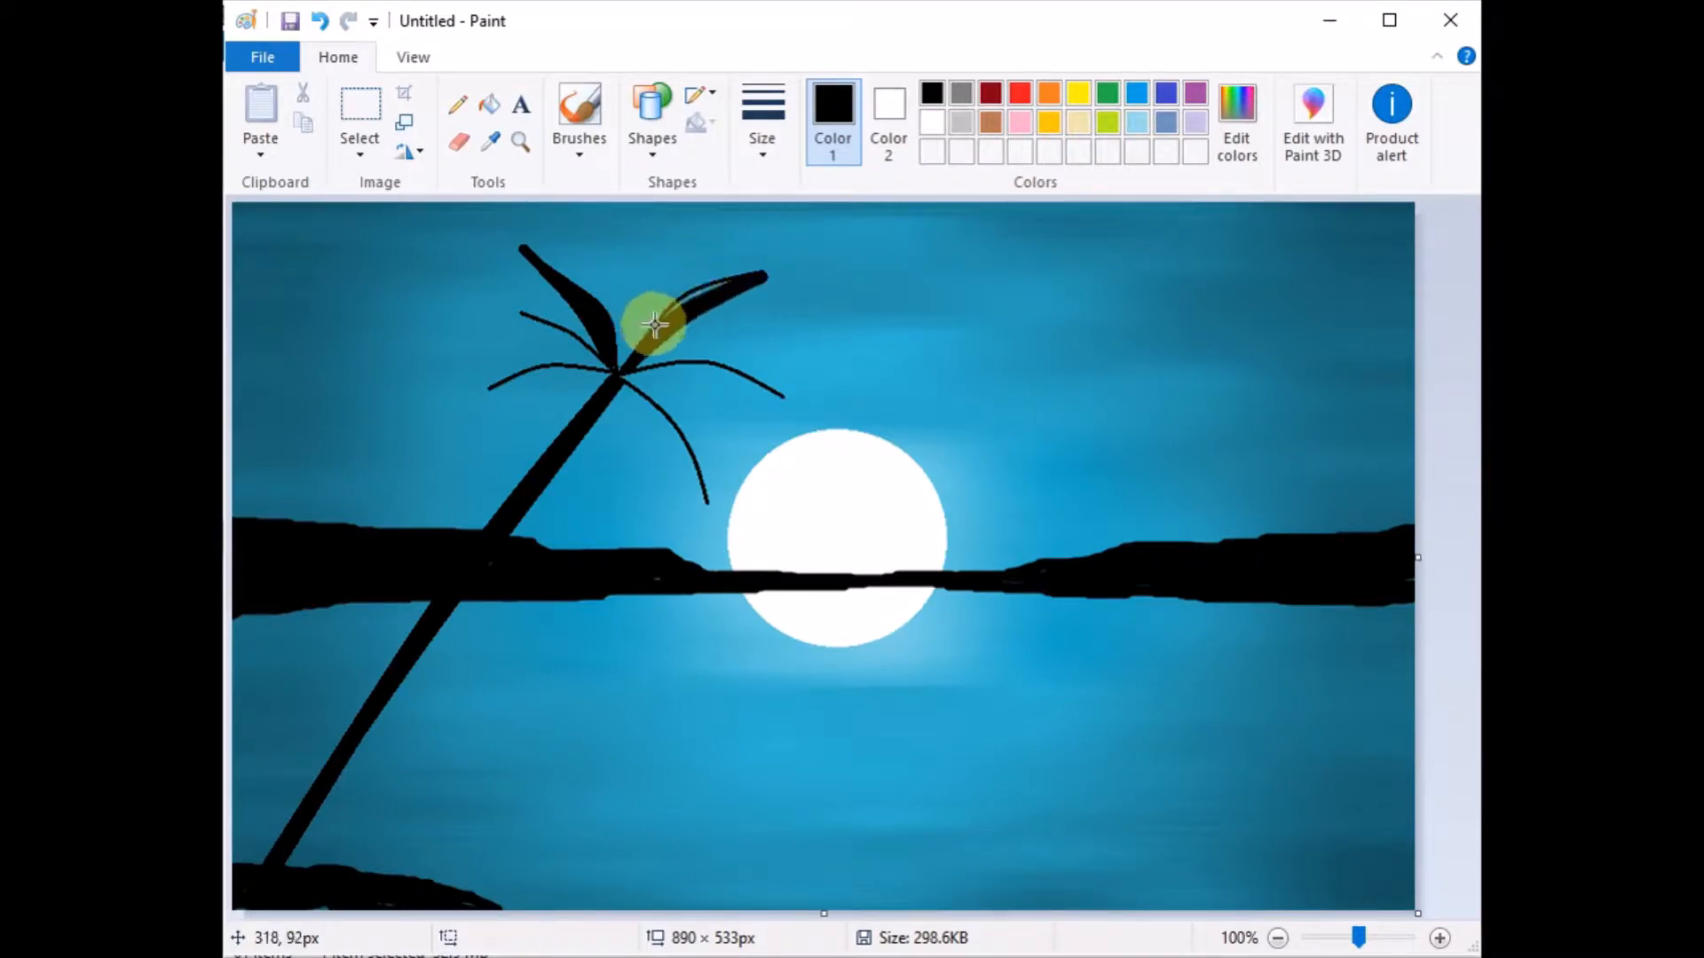
pyautogui.moveTo(654, 326)
pyautogui.mouseDown()
pyautogui.moveTo(741, 277)
pyautogui.moveTo(663, 321)
pyautogui.moveTo(730, 274)
pyautogui.moveTo(679, 298)
pyautogui.mouseUp()
# Try a thick line along the palm's left frond, and undo the entire palm tree including its trunk
pyautogui.click(320, 20)
pyautogui.moveTo(620, 370)
pyautogui.mouseDown()
pyautogui.moveTo(764, 391)
pyautogui.moveTo(693, 387)
pyautogui.moveTo(756, 386)
pyautogui.moveTo(702, 364)
pyautogui.mouseUp()
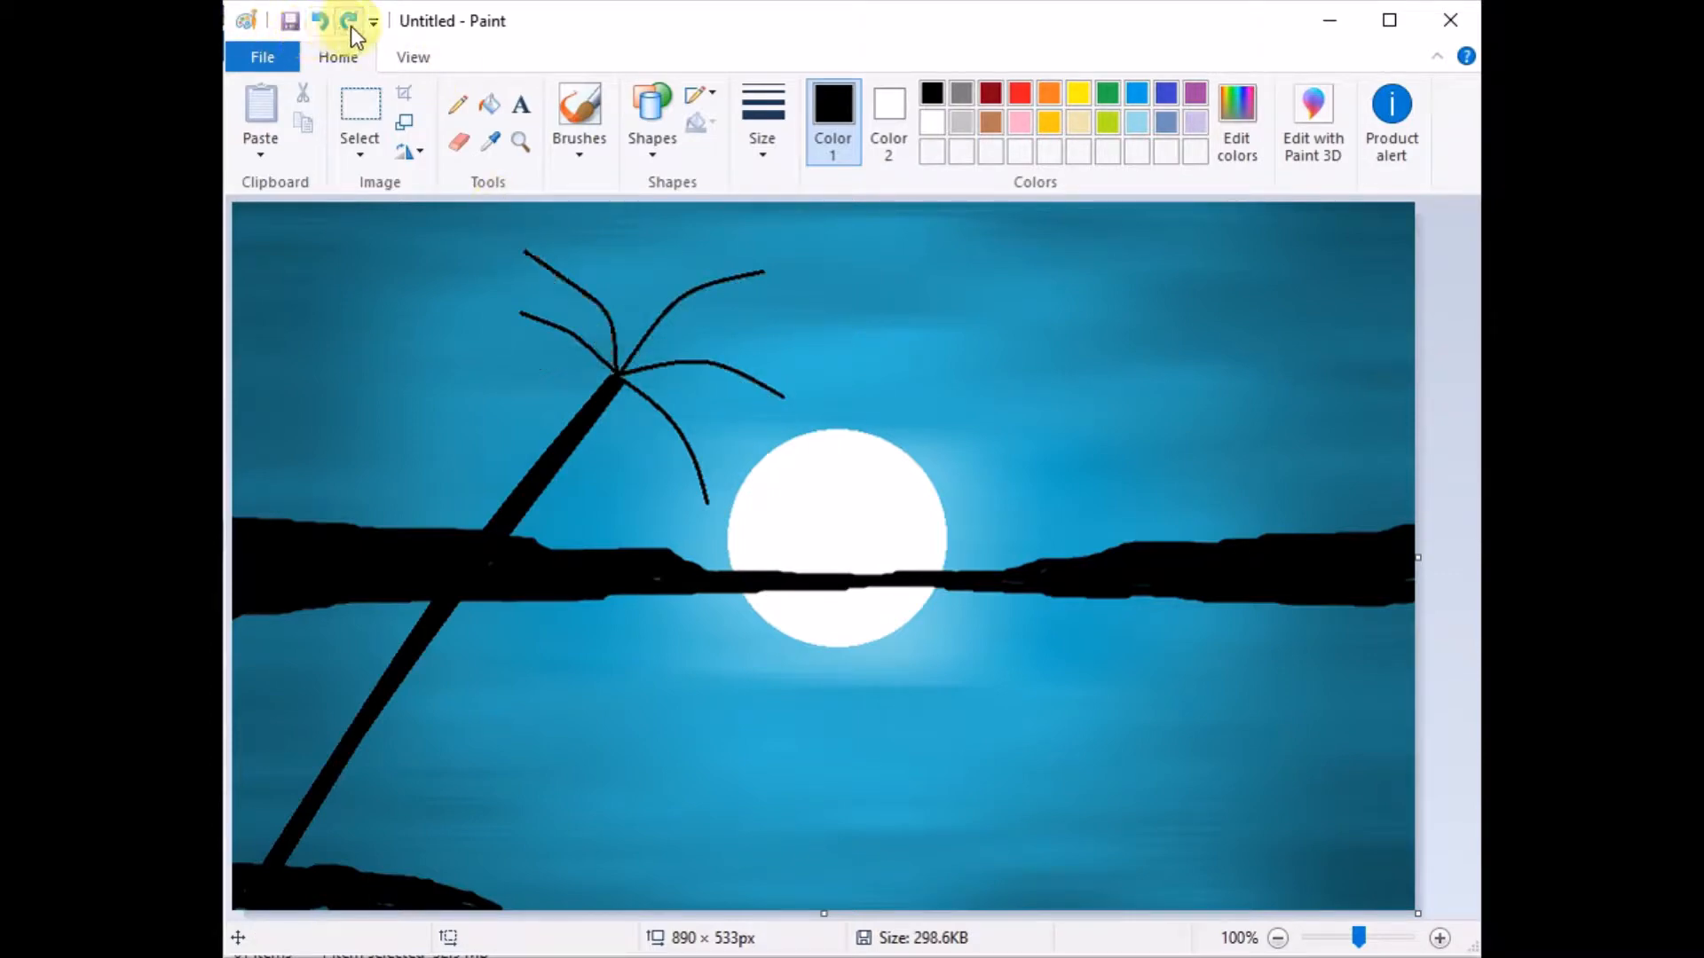
pyautogui.click(349, 25)
pyautogui.moveTo(620, 373)
pyautogui.mouseDown()
pyautogui.moveTo(507, 384)
pyautogui.moveTo(621, 374)
pyautogui.mouseUp()
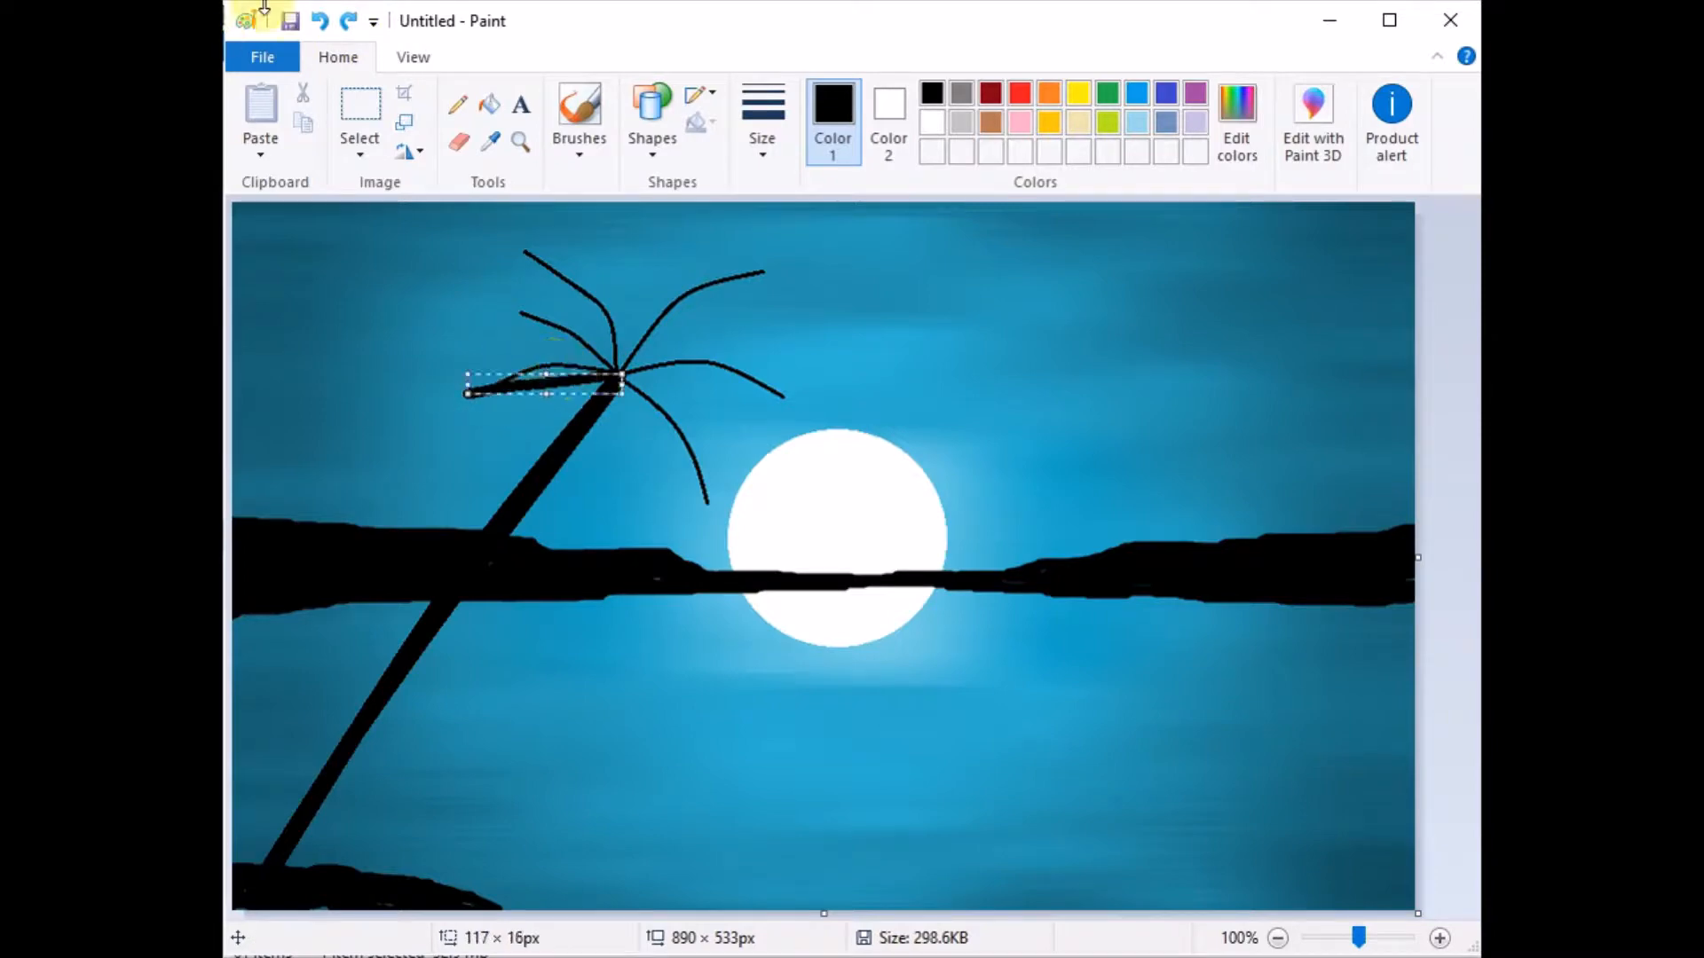
pyautogui.click(318, 21)
pyautogui.click(320, 21)
pyautogui.click(348, 20)
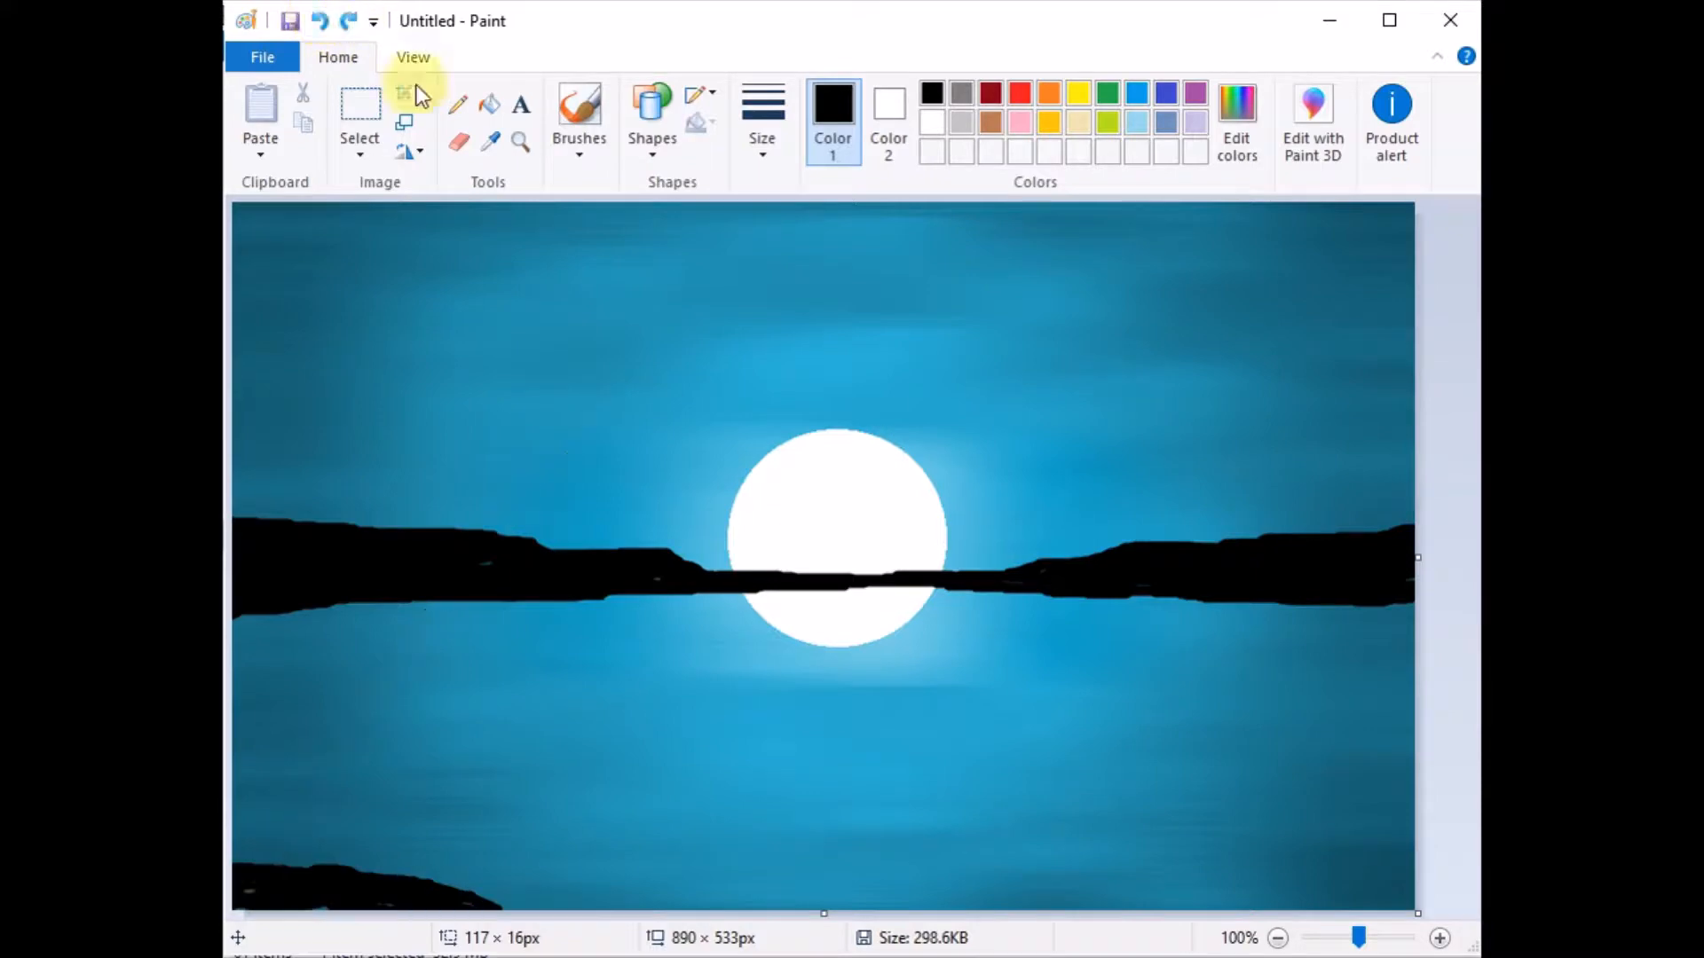
# Outline a large forked tree with black brush strokes from the lower-left shore to the canvas's top edge
pyautogui.click(583, 124)
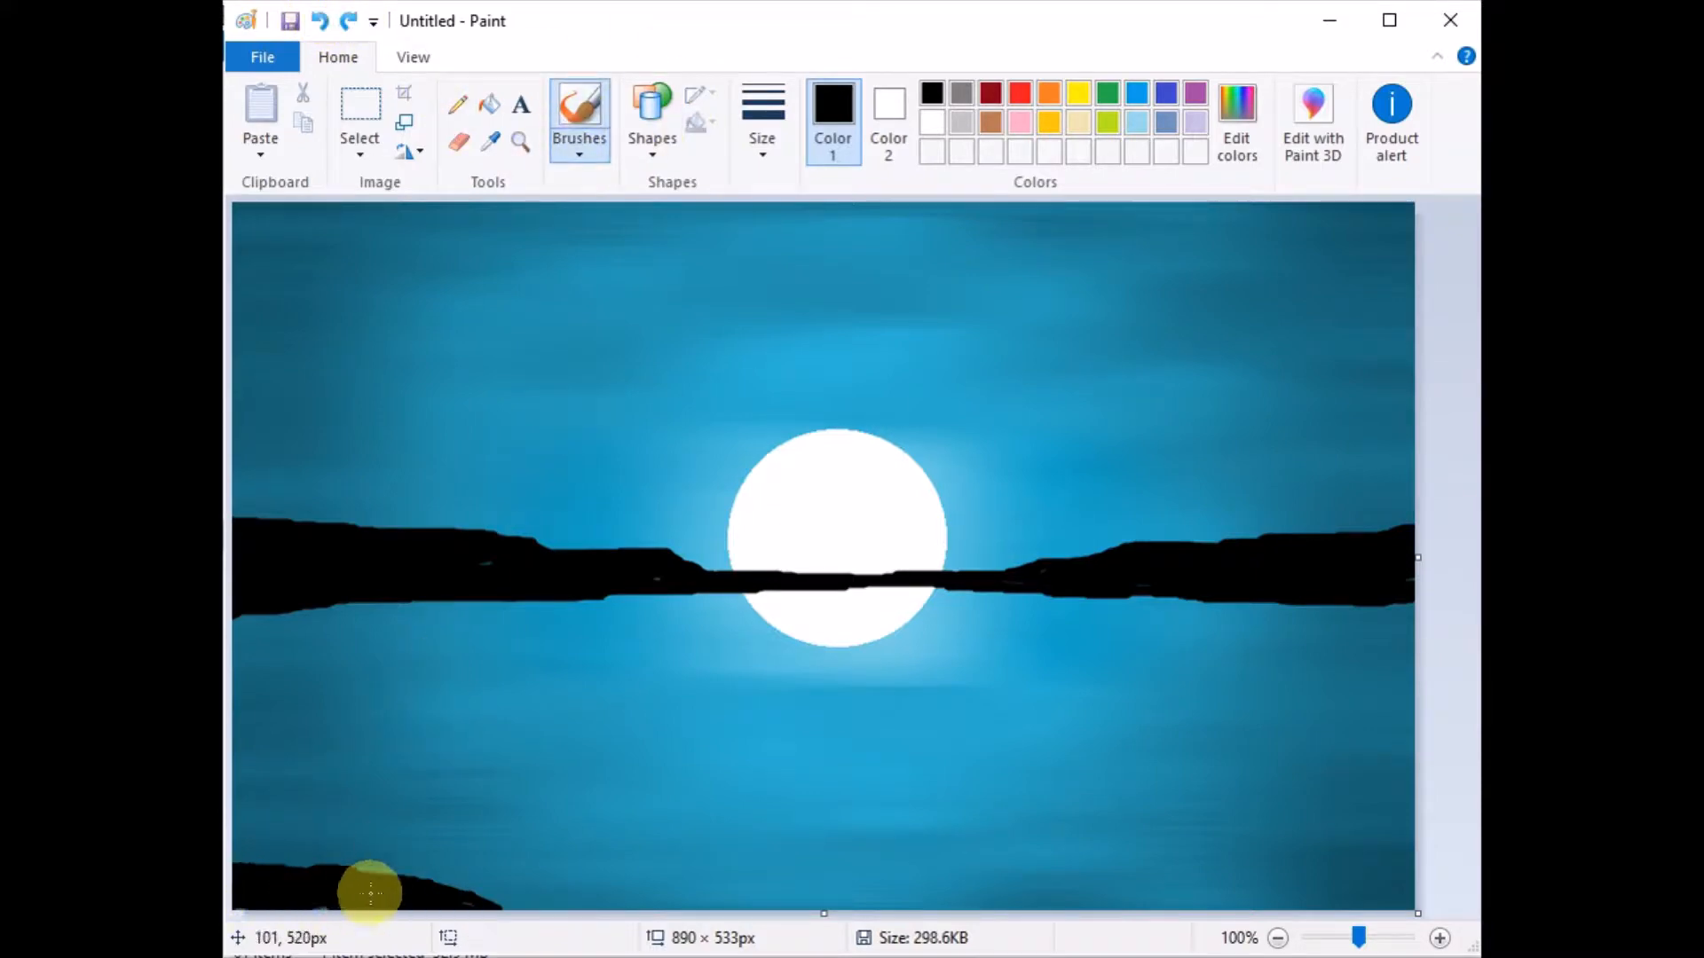
pyautogui.moveTo(255, 868)
pyautogui.mouseDown()
pyautogui.moveTo(316, 787)
pyautogui.moveTo(348, 493)
pyautogui.moveTo(320, 371)
pyautogui.moveTo(250, 229)
pyautogui.mouseUp()
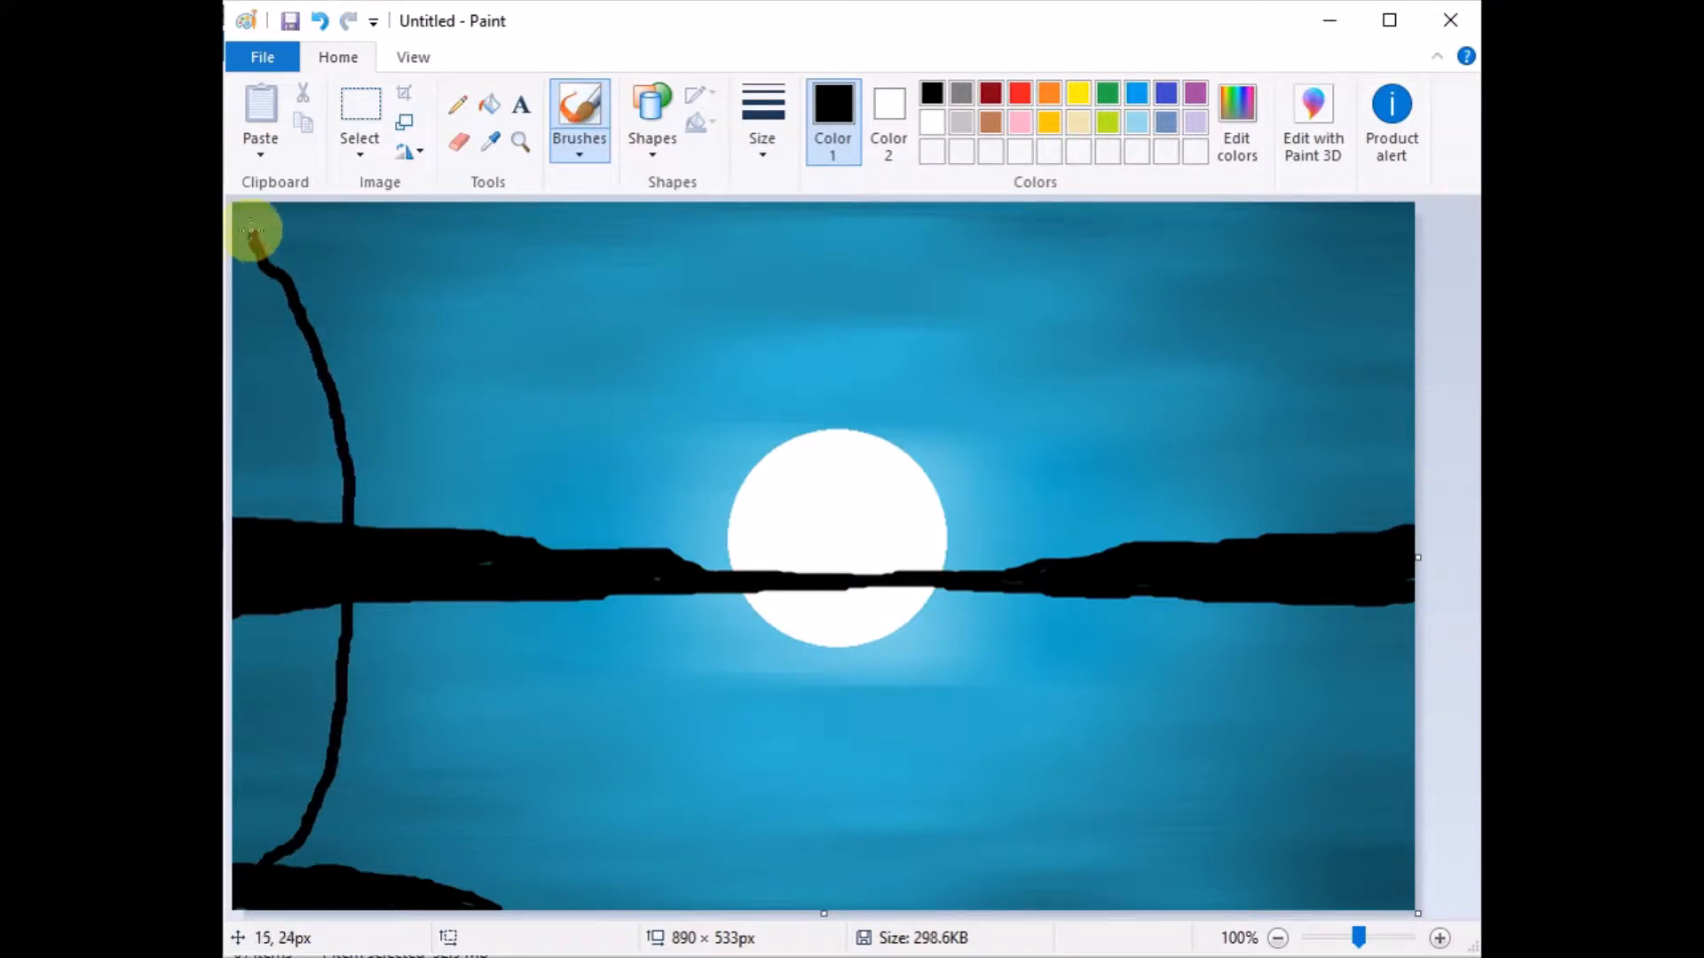
pyautogui.moveTo(415, 887)
pyautogui.mouseDown()
pyautogui.moveTo(502, 533)
pyautogui.moveTo(721, 224)
pyautogui.mouseUp()
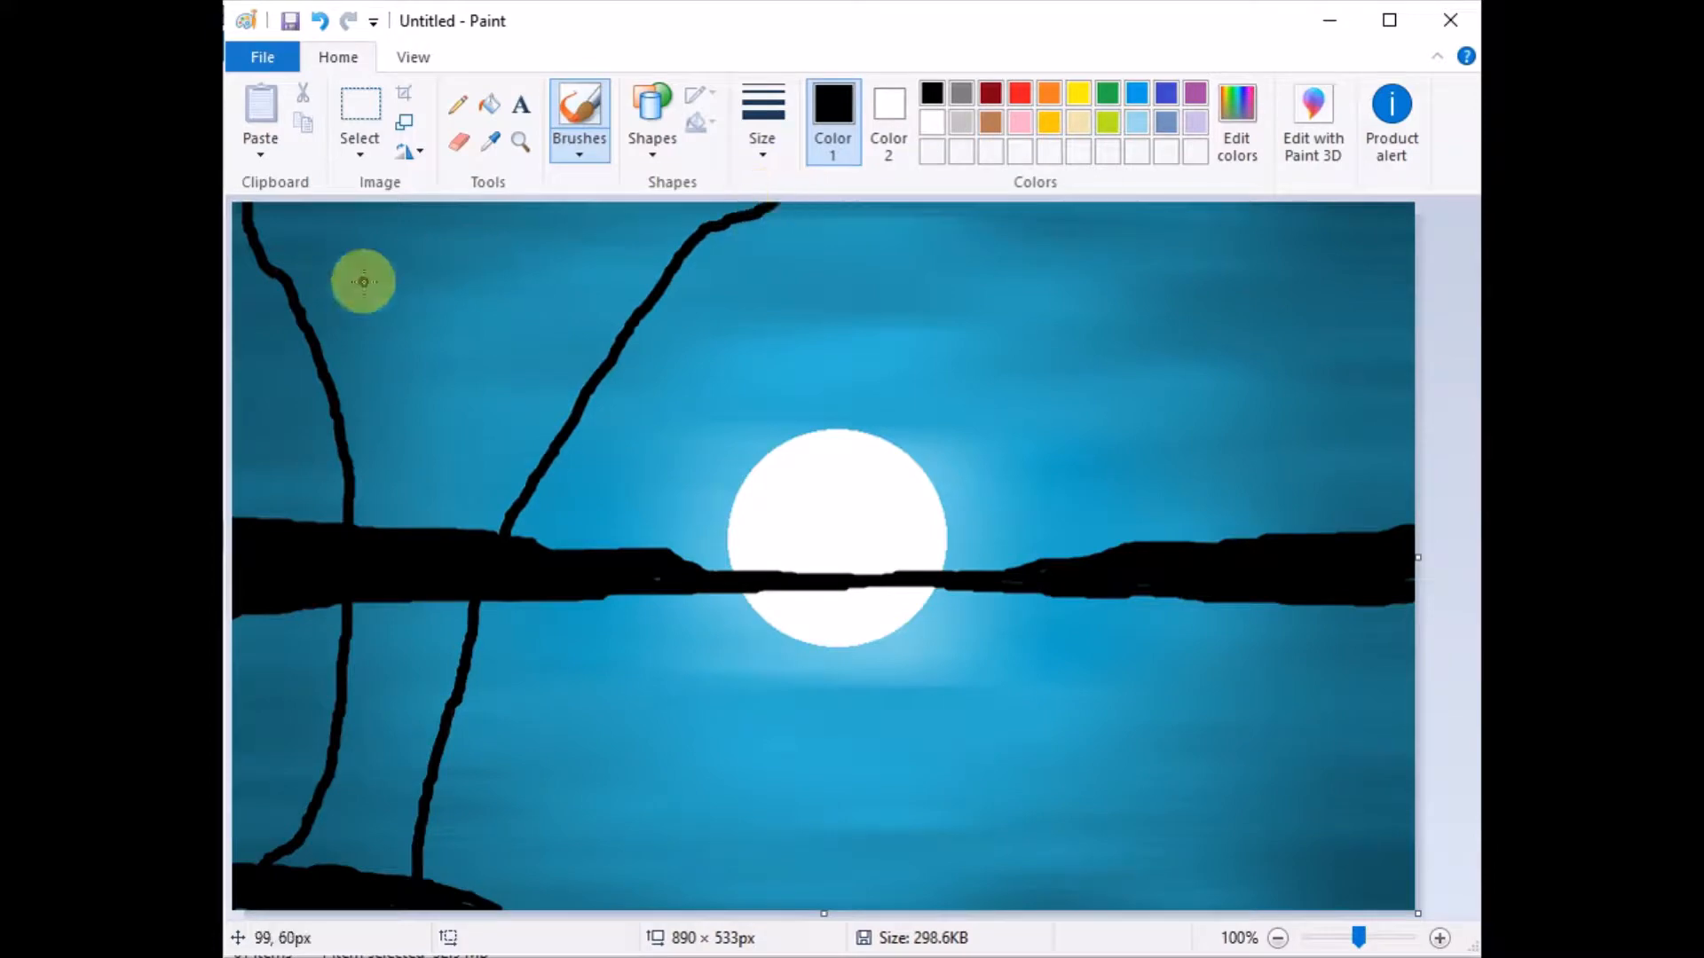
pyautogui.moveTo(286, 203)
pyautogui.mouseDown()
pyautogui.moveTo(355, 383)
pyautogui.moveTo(384, 396)
pyautogui.moveTo(433, 173)
pyautogui.moveTo(423, 418)
pyautogui.moveTo(456, 388)
pyautogui.moveTo(556, 186)
pyautogui.mouseUp()
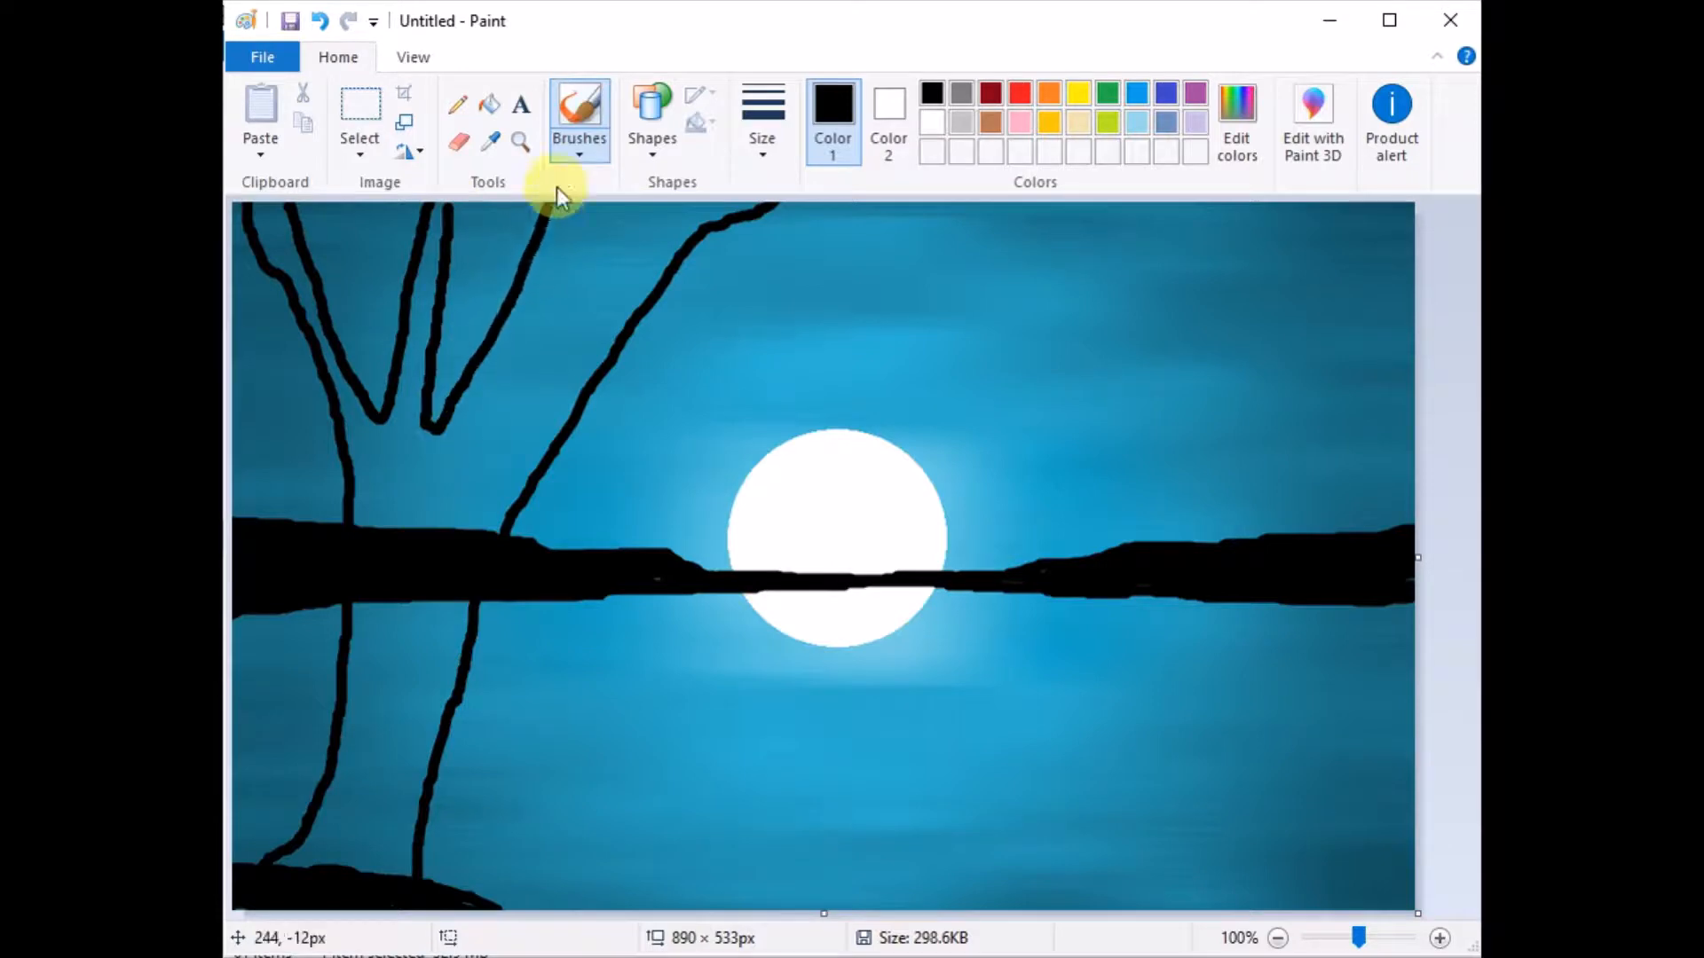
pyautogui.moveTo(581, 202)
pyautogui.mouseDown()
pyautogui.moveTo(511, 428)
pyautogui.moveTo(584, 362)
pyautogui.moveTo(713, 181)
pyautogui.mouseUp()
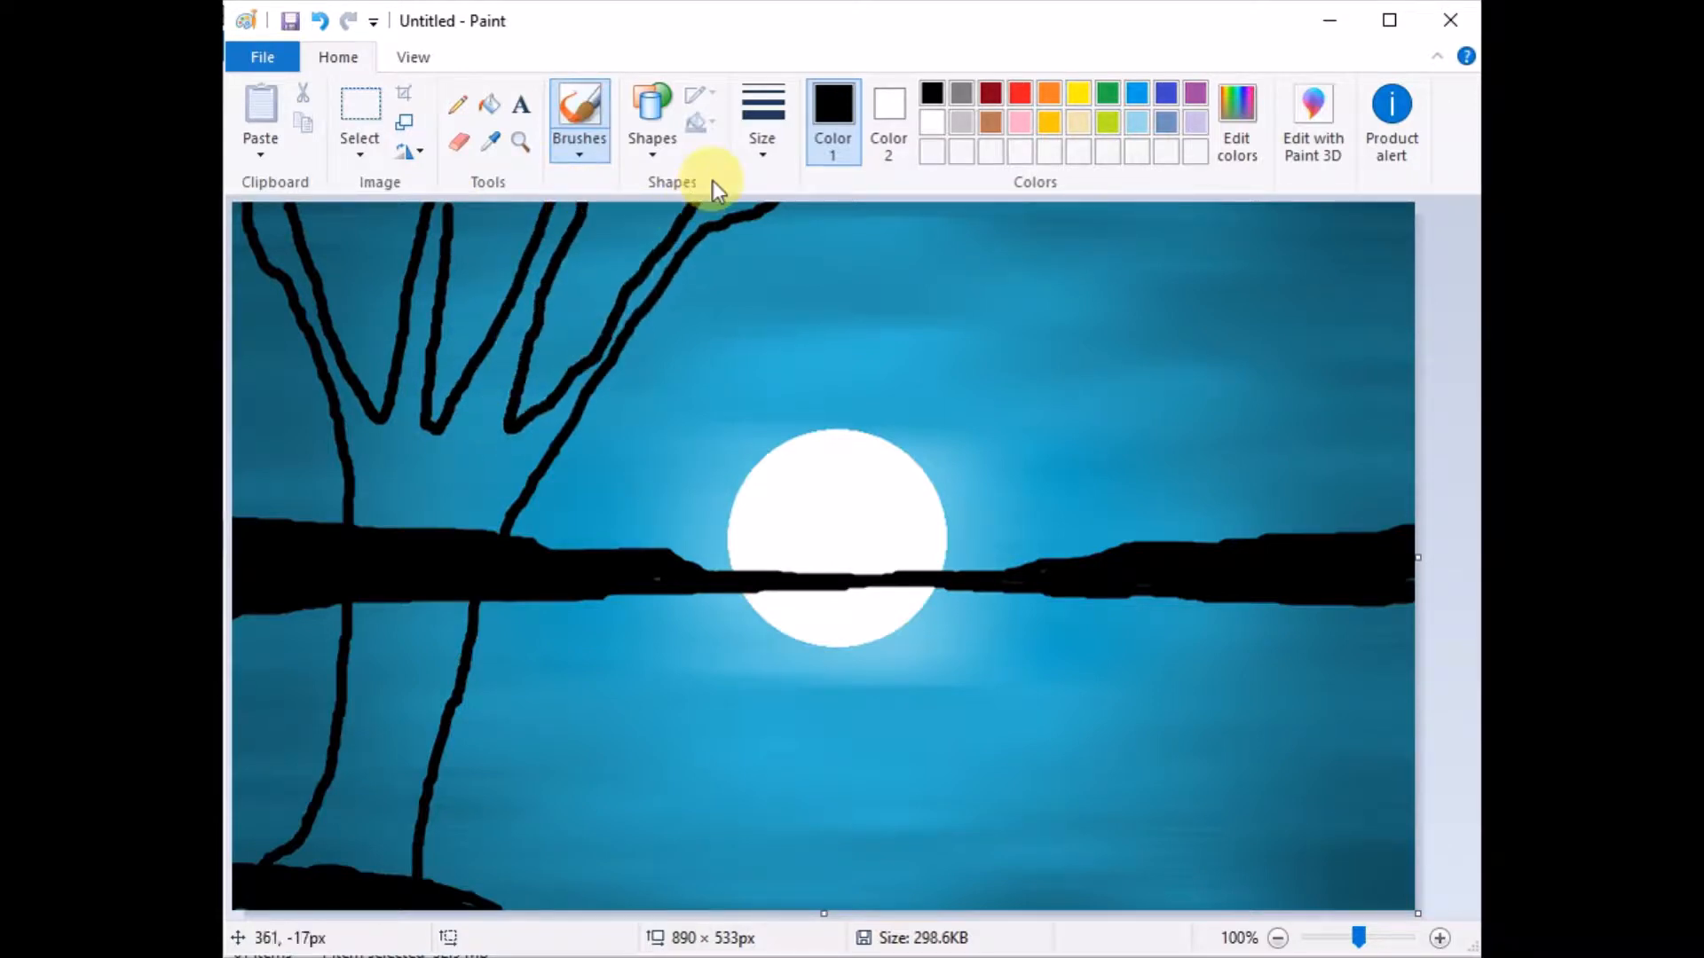
pyautogui.click(508, 108)
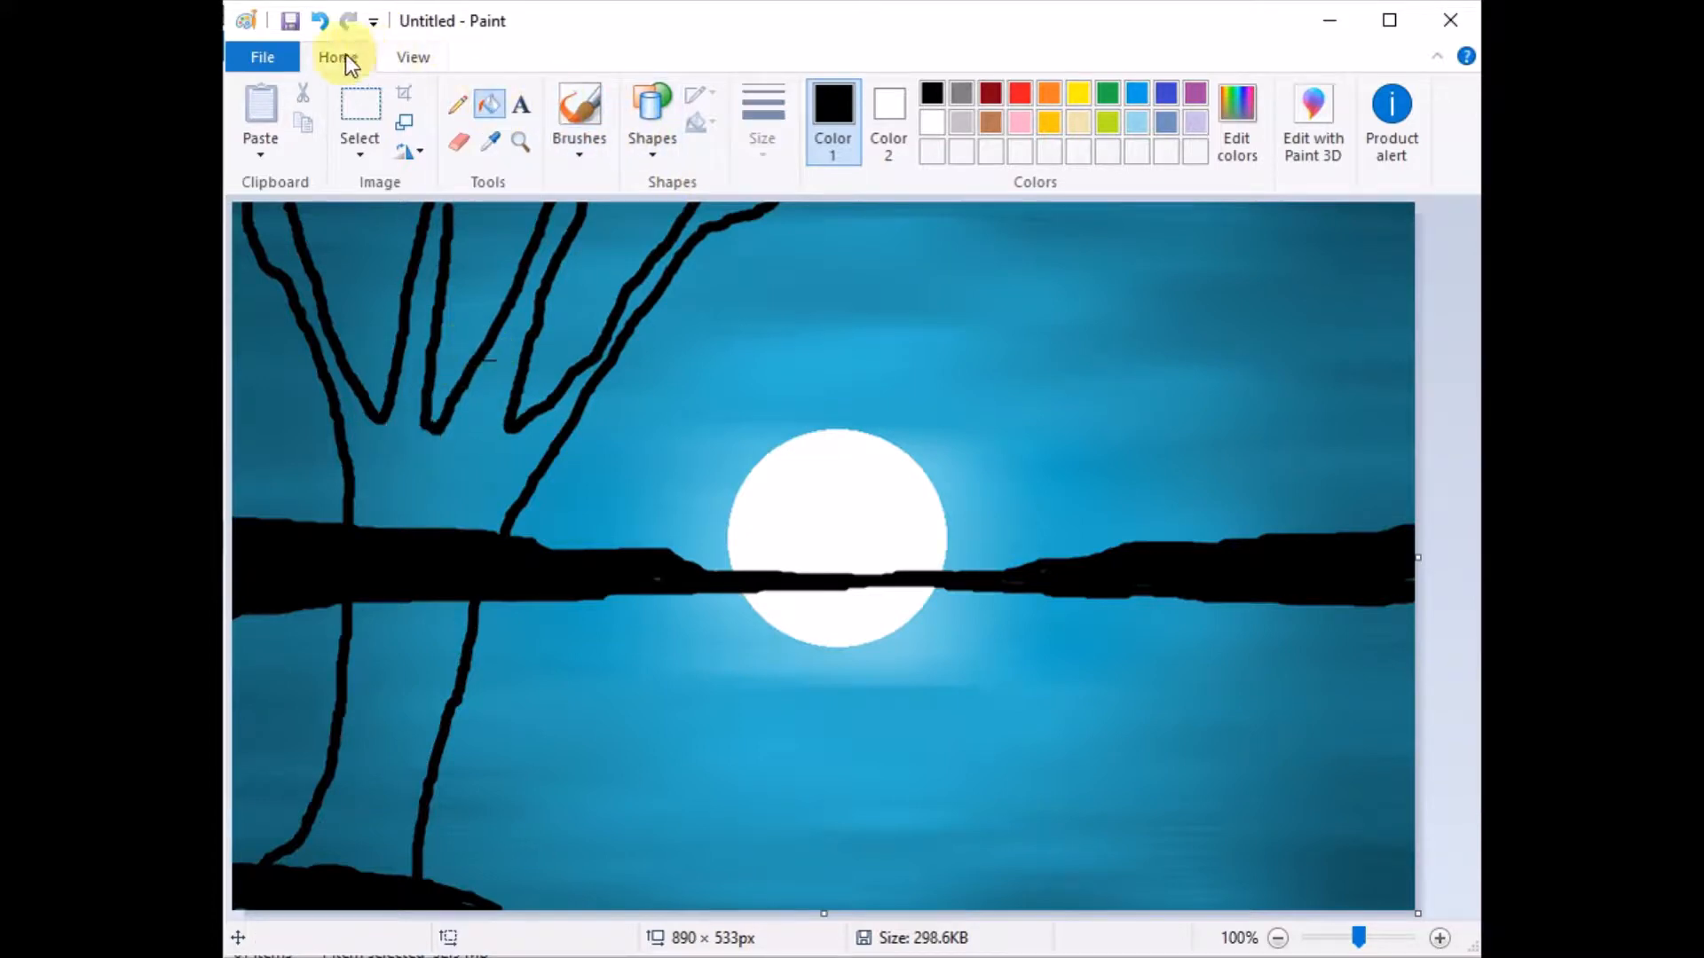
# Undo all strokes of the large forked tree outline
pyautogui.click(320, 21)
pyautogui.click(320, 21)
pyautogui.click(320, 22)
pyautogui.click(320, 21)
pyautogui.click(321, 21)
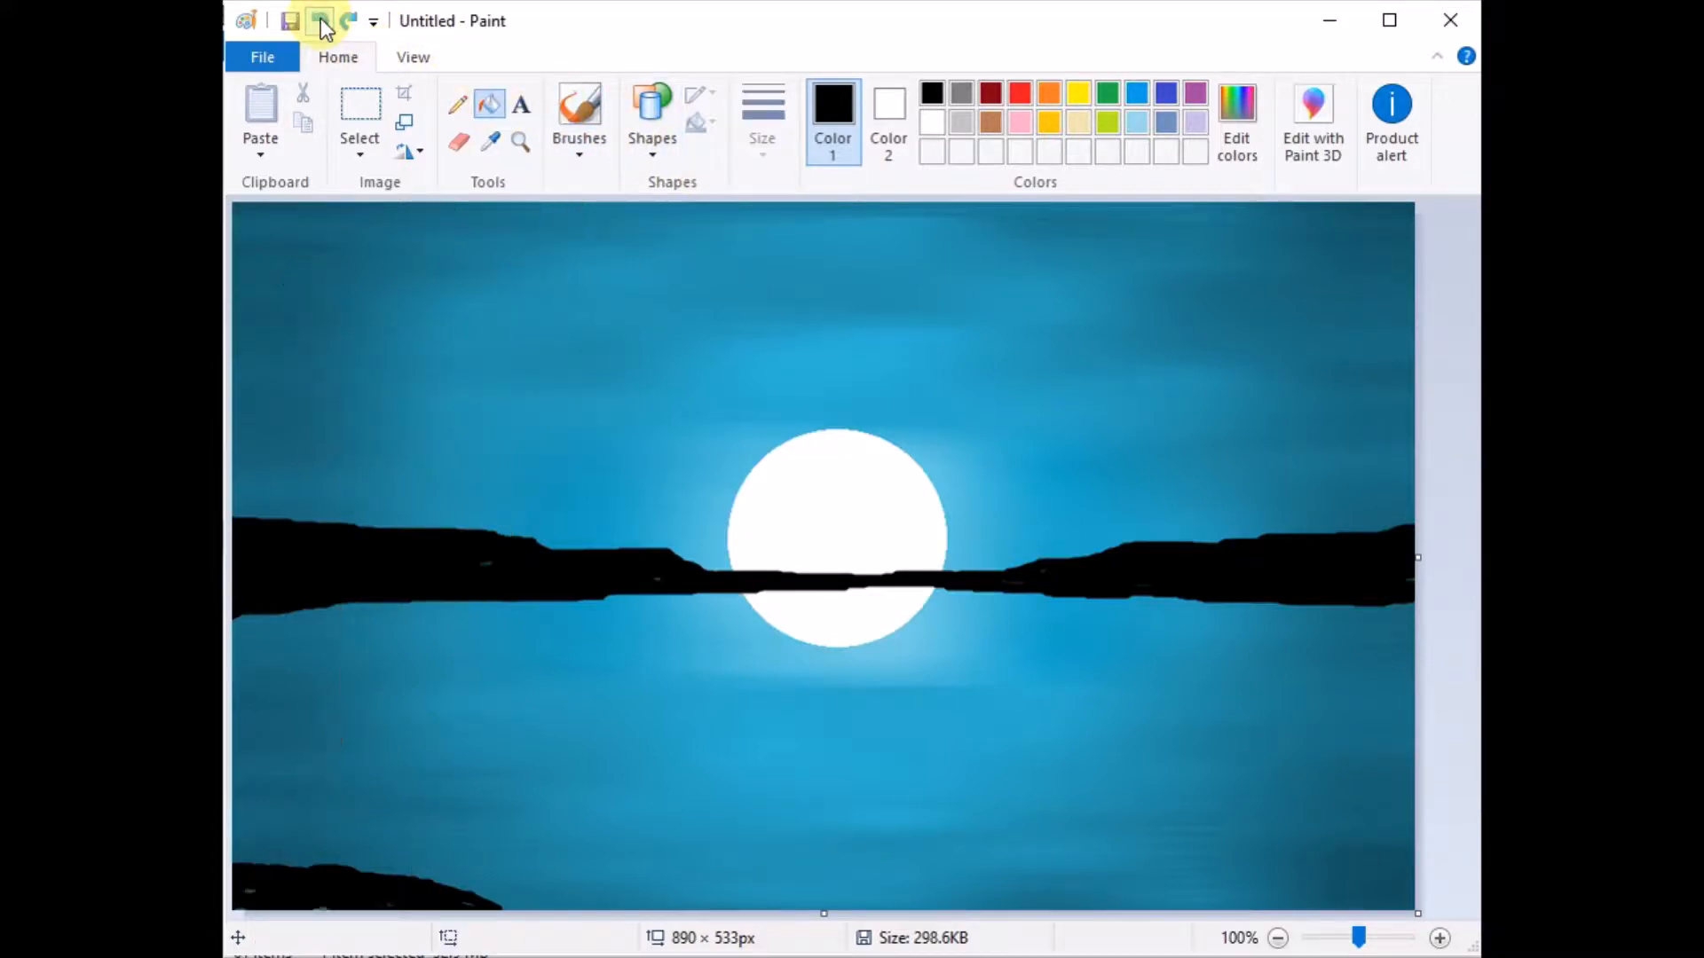
# Brush a trunk outline from the lower-left shore up to the hills and fill its flared base with black
pyautogui.click(579, 111)
pyautogui.moveTo(300, 868)
pyautogui.mouseDown()
pyautogui.moveTo(358, 738)
pyautogui.moveTo(351, 590)
pyautogui.moveTo(428, 661)
pyautogui.moveTo(410, 837)
pyautogui.moveTo(424, 879)
pyautogui.moveTo(314, 857)
pyautogui.moveTo(407, 876)
pyautogui.moveTo(323, 861)
pyautogui.moveTo(372, 898)
pyautogui.moveTo(259, 899)
pyautogui.moveTo(470, 899)
pyautogui.mouseUp()
pyautogui.moveTo(388, 805)
pyautogui.mouseDown()
pyautogui.moveTo(417, 861)
pyautogui.moveTo(393, 801)
pyautogui.mouseUp()
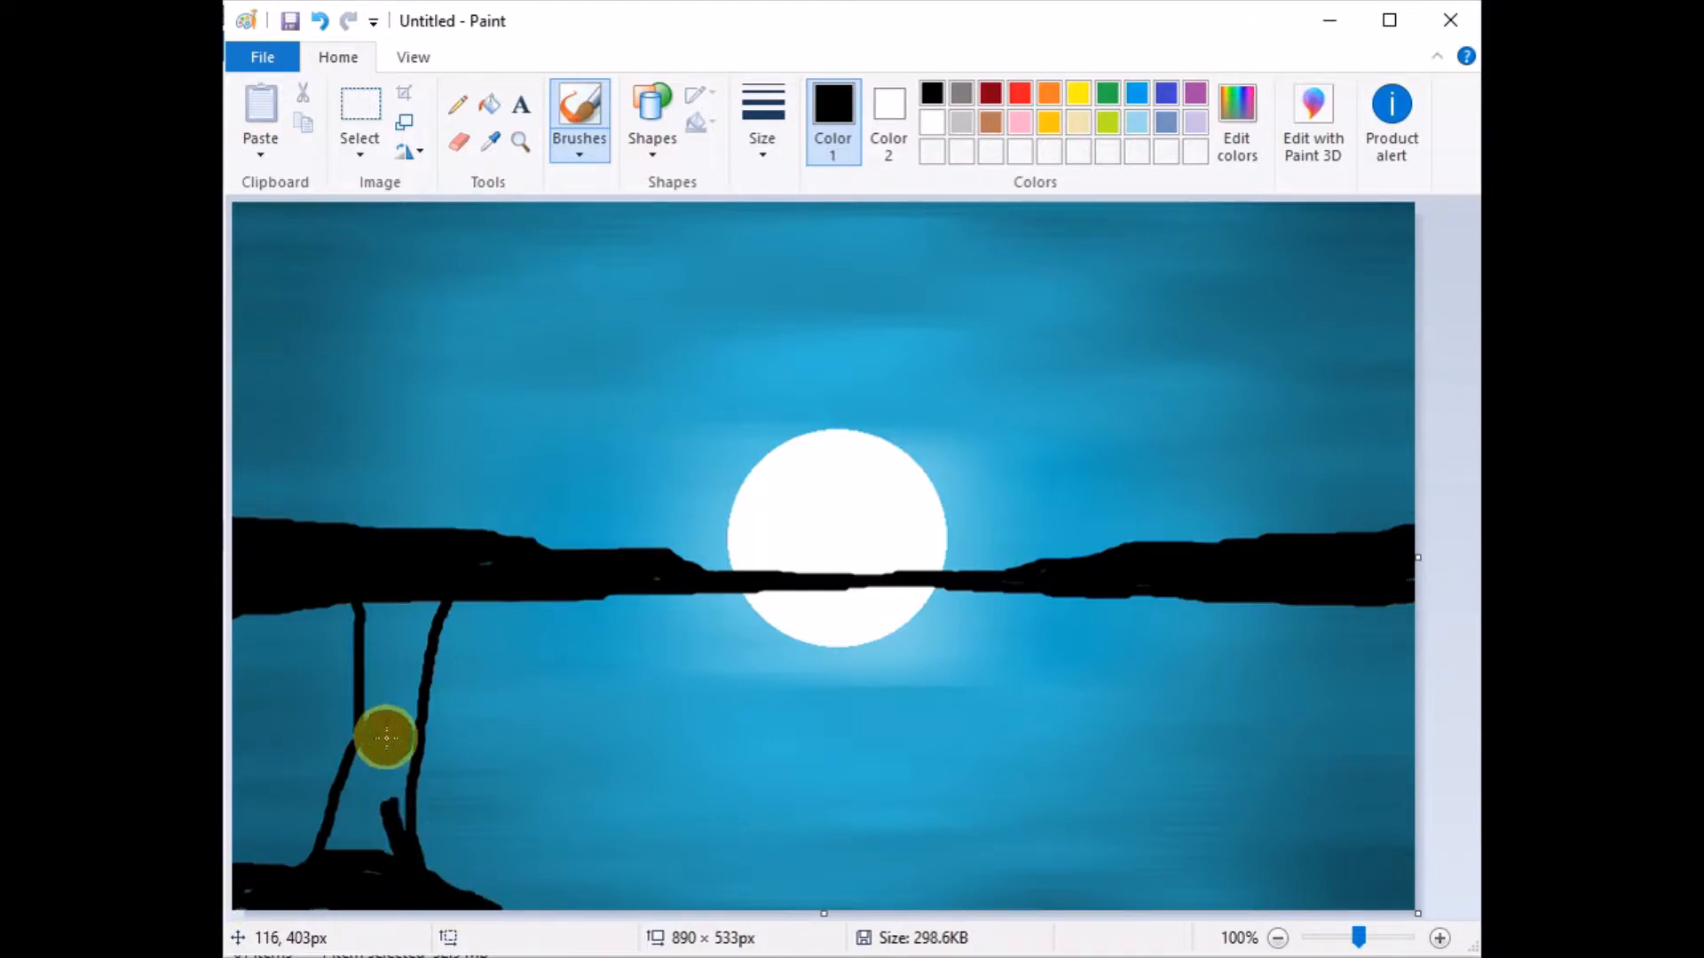
pyautogui.moveTo(379, 762); pyautogui.dragTo(354, 846)
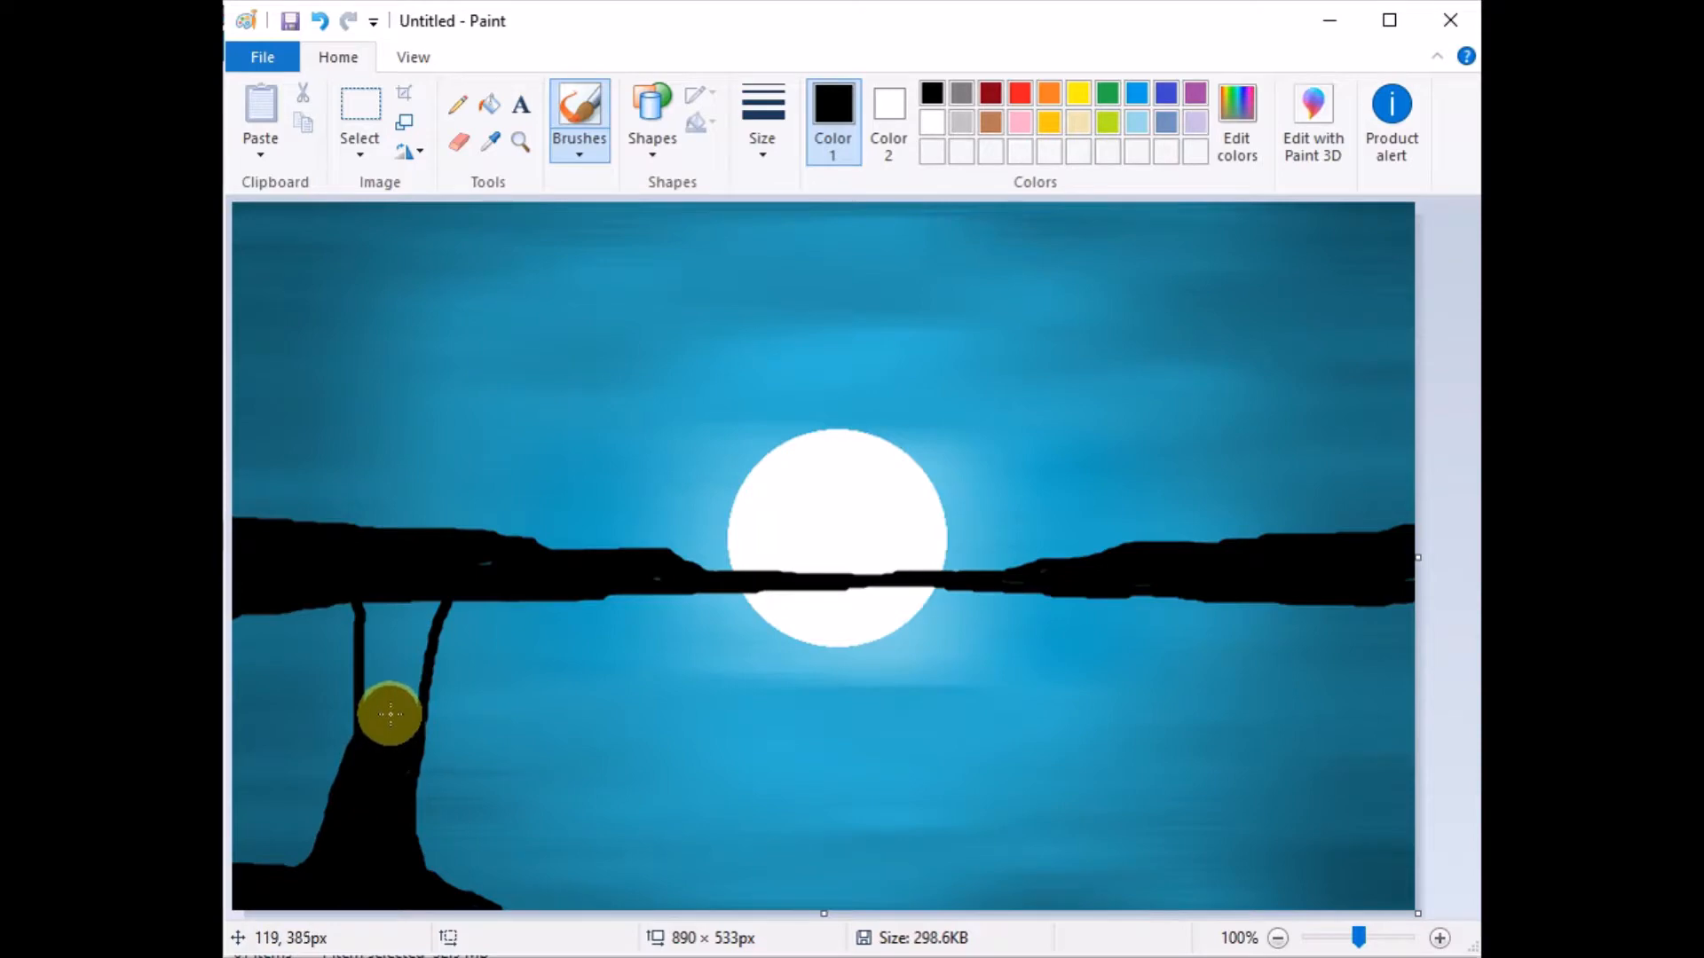
pyautogui.moveTo(391, 714)
pyautogui.mouseDown()
pyautogui.moveTo(388, 617)
pyautogui.moveTo(414, 602)
pyautogui.moveTo(402, 661)
pyautogui.moveTo(383, 661)
pyautogui.moveTo(389, 639)
pyautogui.moveTo(382, 757)
pyautogui.moveTo(355, 787)
pyautogui.mouseUp()
# Undo the last filling strokes and paint the trunk solid black from its base up to the hills
pyautogui.hotkey('ctrl', 'z')
pyautogui.hotkey('ctrl', 'z')
pyautogui.hotkey('ctrl', 'z')
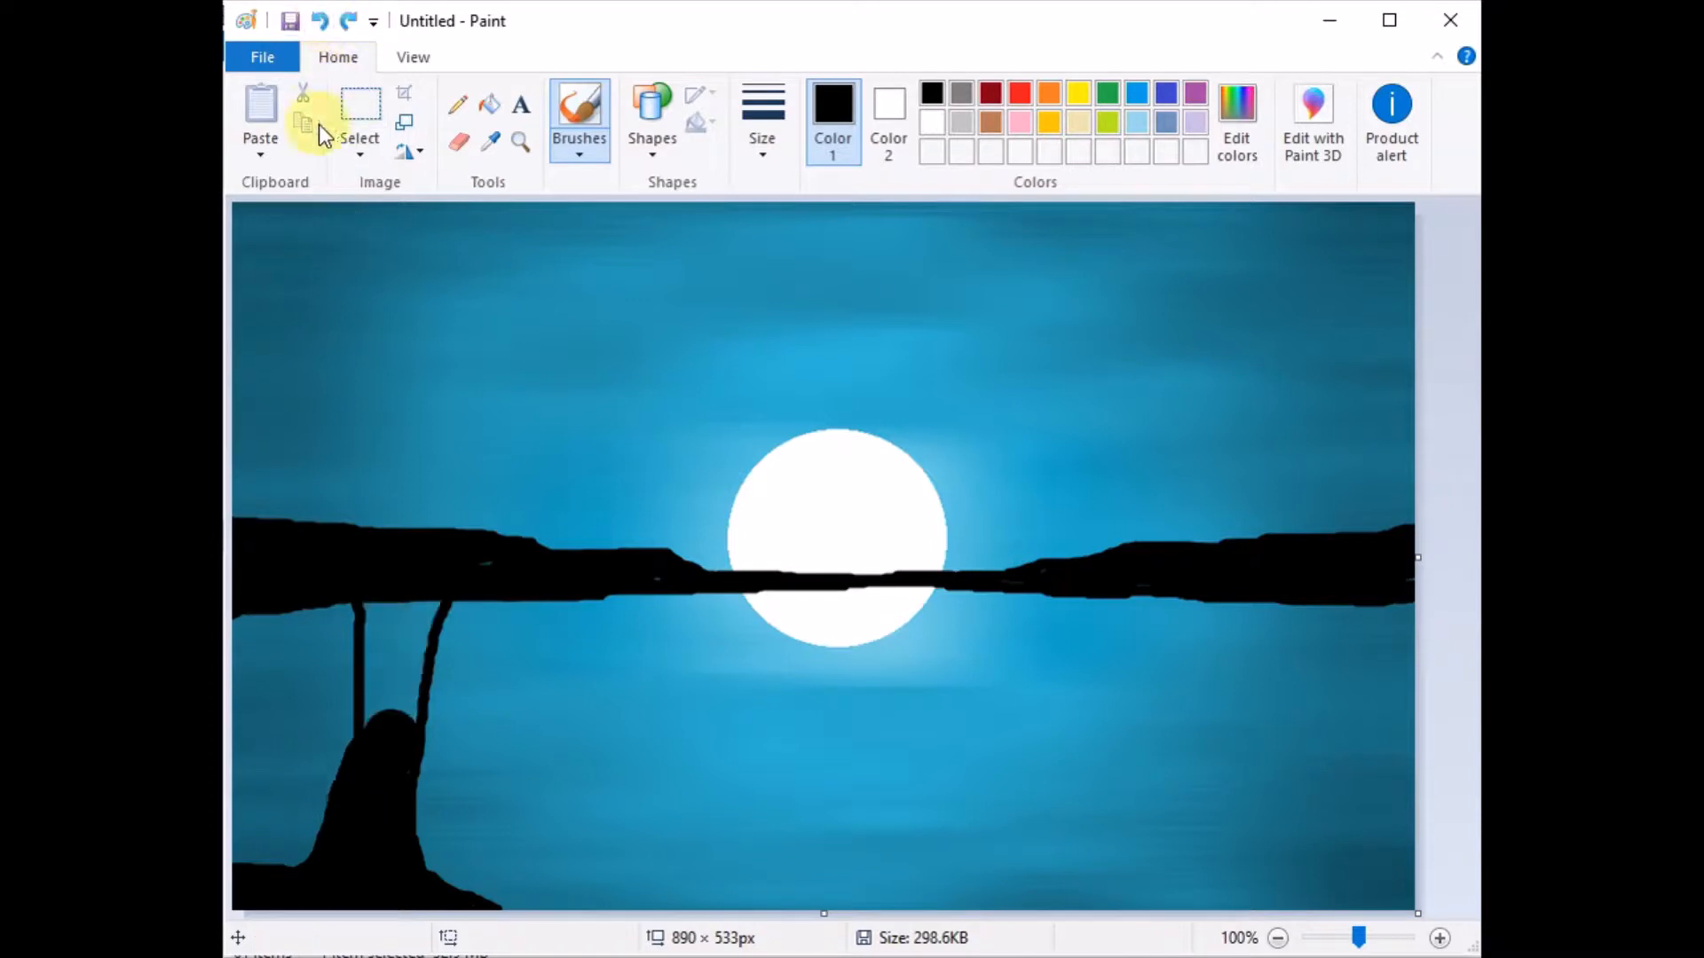
pyautogui.click(320, 32)
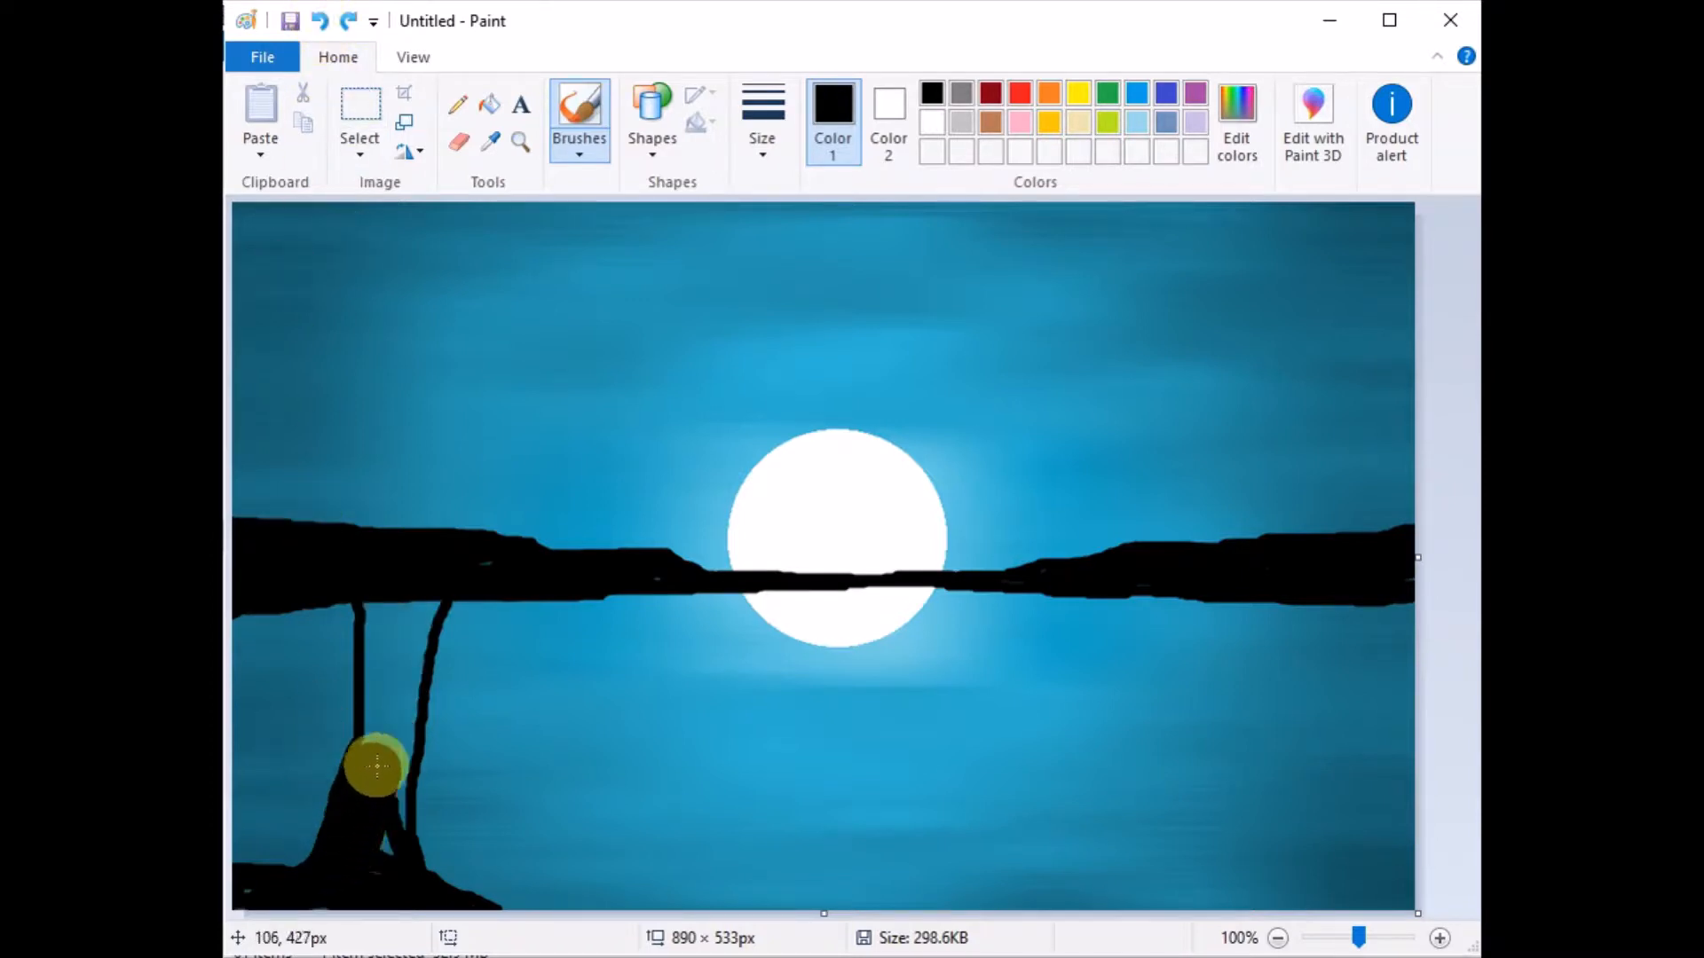
pyautogui.moveTo(389, 739)
pyautogui.mouseDown()
pyautogui.moveTo(387, 604)
pyautogui.moveTo(392, 648)
pyautogui.moveTo(415, 596)
pyautogui.moveTo(383, 859)
pyautogui.moveTo(356, 901)
pyautogui.mouseUp()
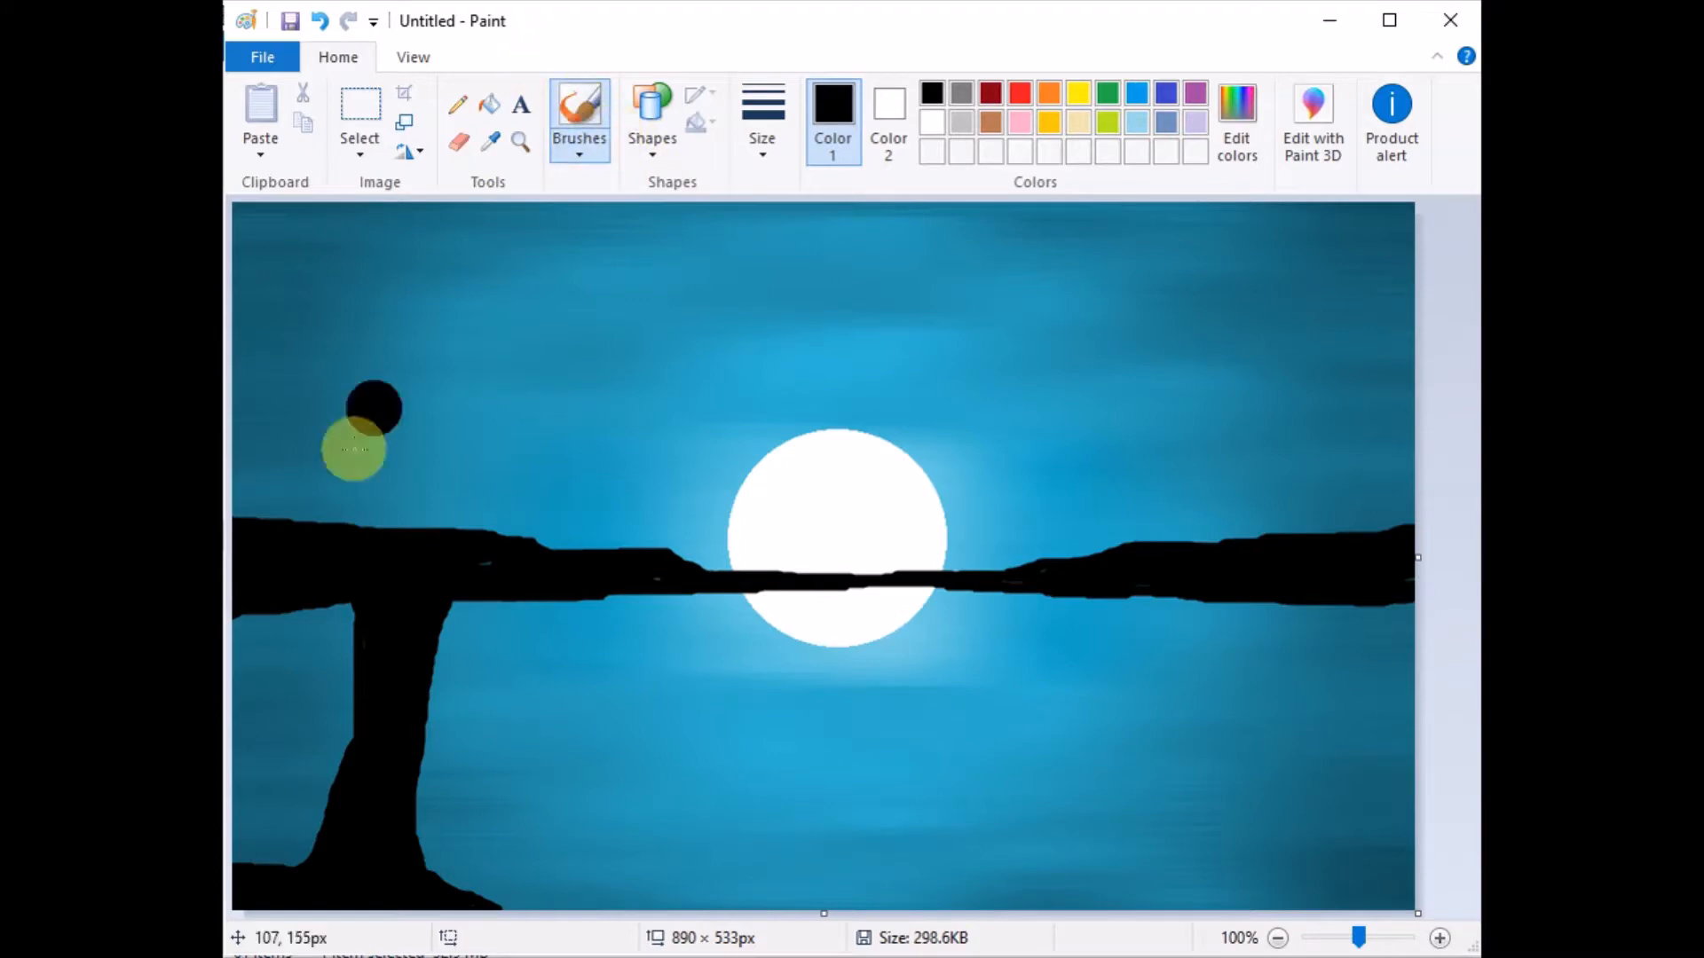
# Try extending the trunk above the hills with broad black strokes, and undo them
pyautogui.moveTo(372, 542); pyautogui.dragTo(378, 204)
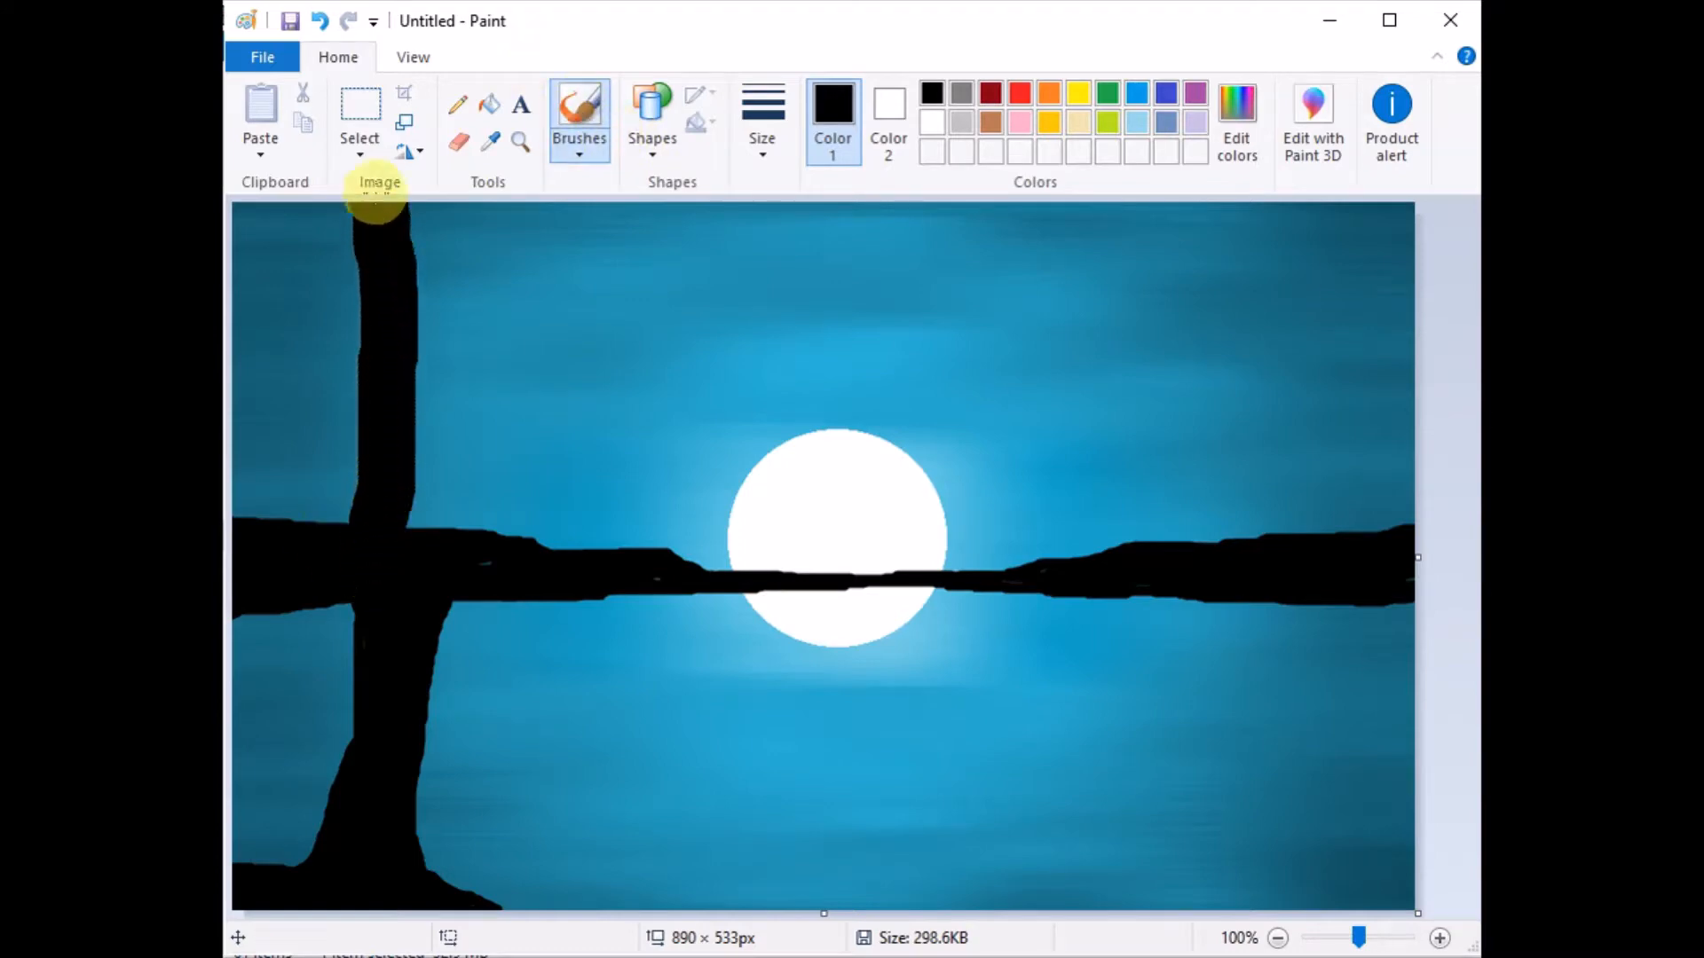
pyautogui.moveTo(427, 544)
pyautogui.mouseDown()
pyautogui.moveTo(460, 209)
pyautogui.moveTo(427, 252)
pyautogui.moveTo(403, 624)
pyautogui.mouseUp()
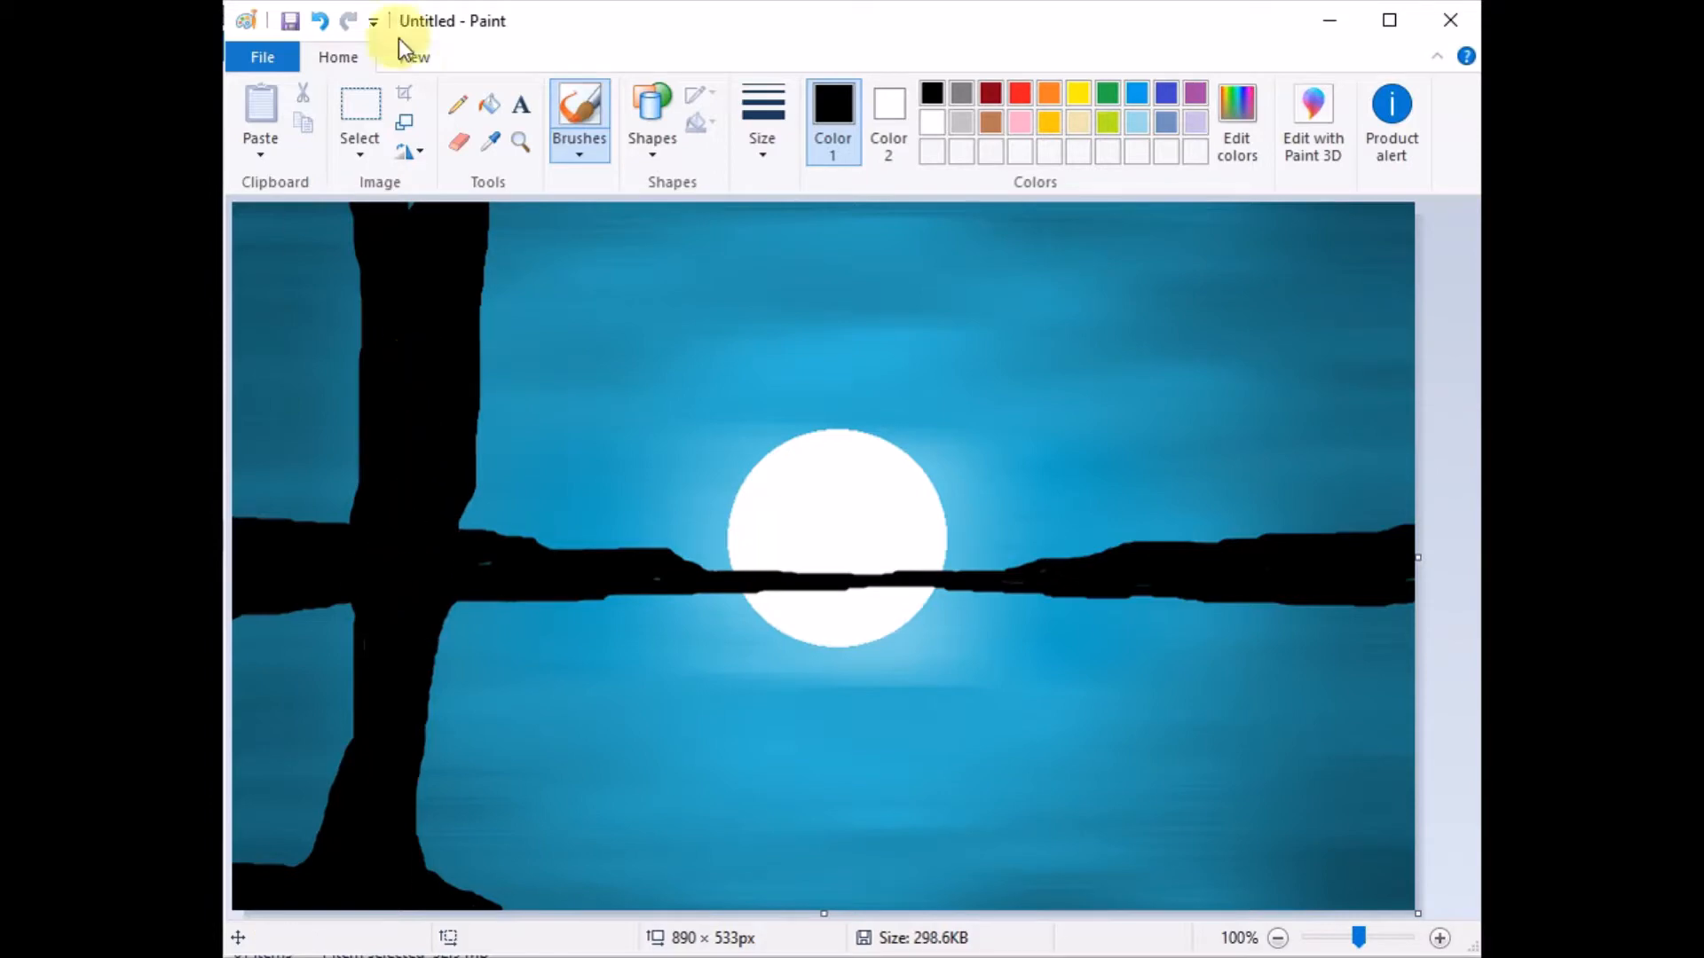
pyautogui.click(318, 22)
pyautogui.click(318, 21)
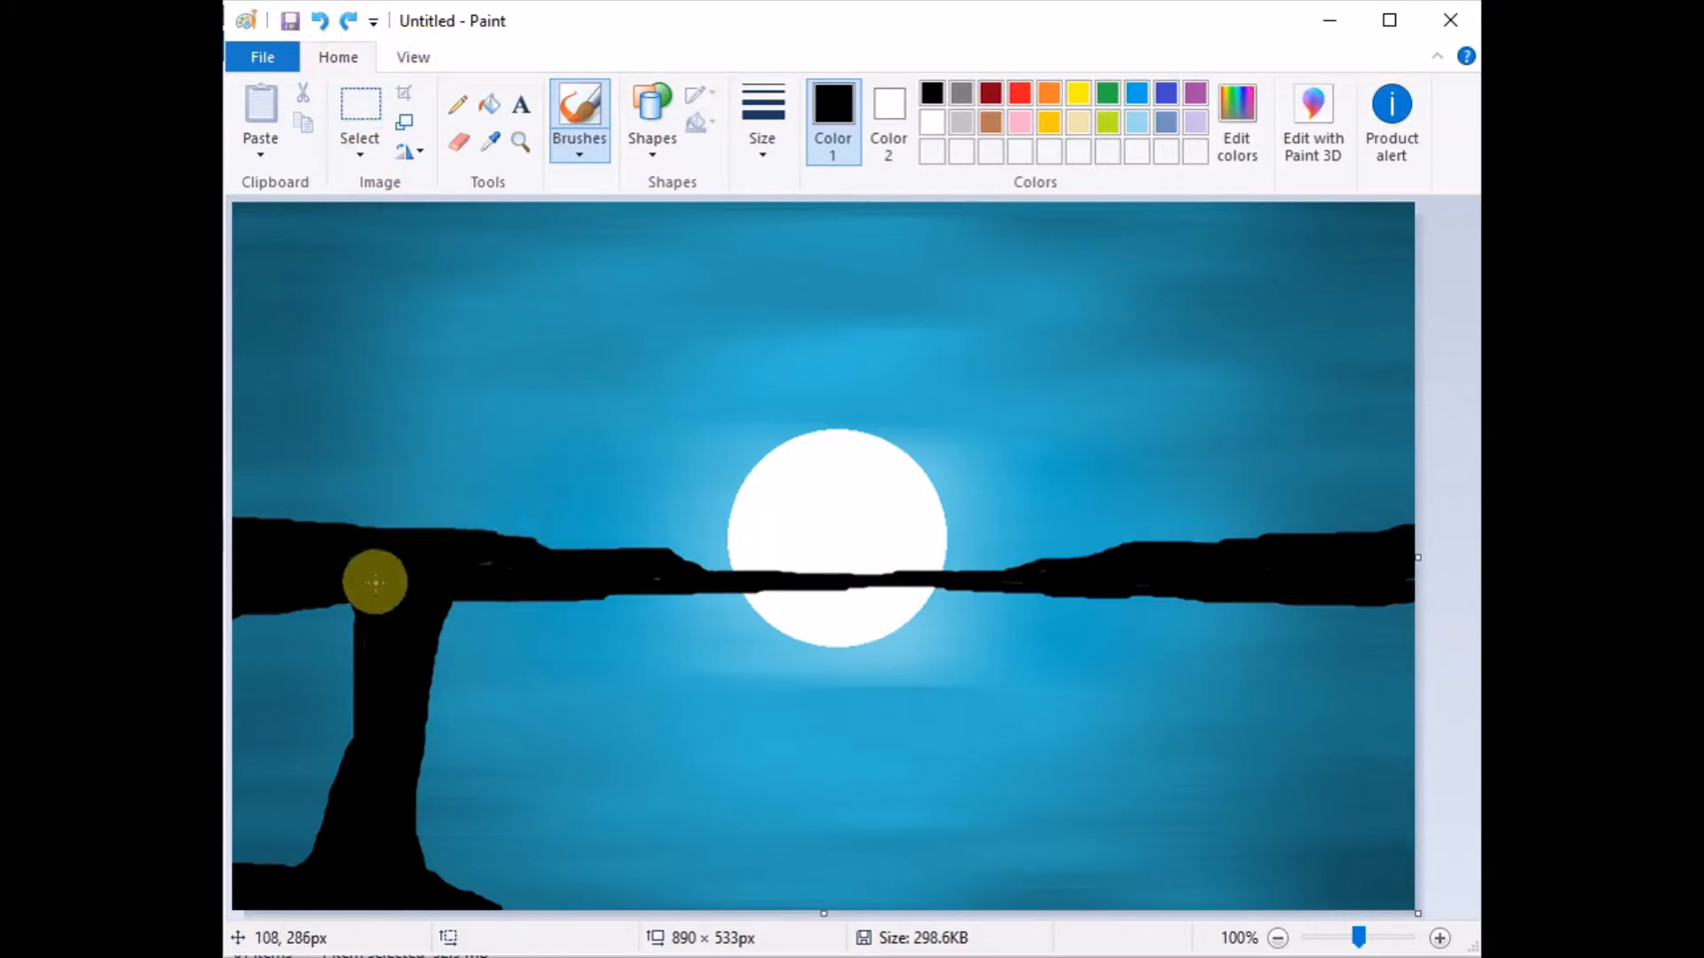
pyautogui.moveTo(368, 540)
pyautogui.mouseDown()
pyautogui.moveTo(340, 447)
pyautogui.moveTo(381, 648)
pyautogui.mouseUp()
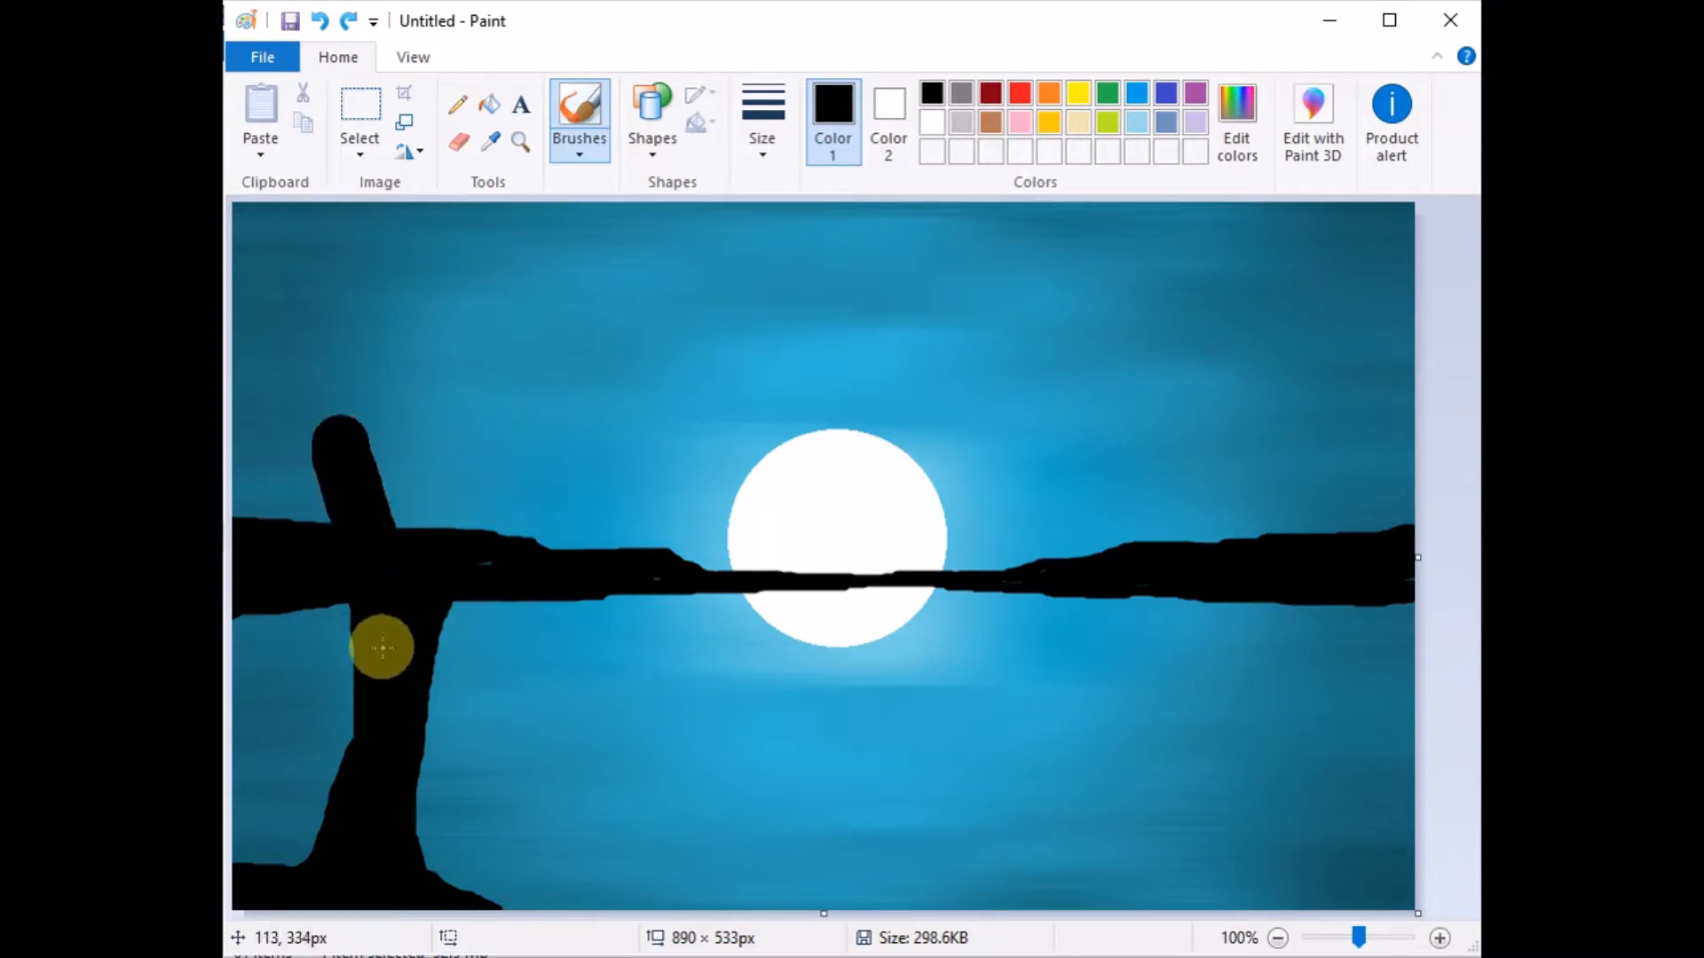
pyautogui.click(321, 23)
# Set the brush to the thickest listed size and outline the trunk and forked branches above the left hill
pyautogui.click(770, 146)
pyautogui.click(802, 352)
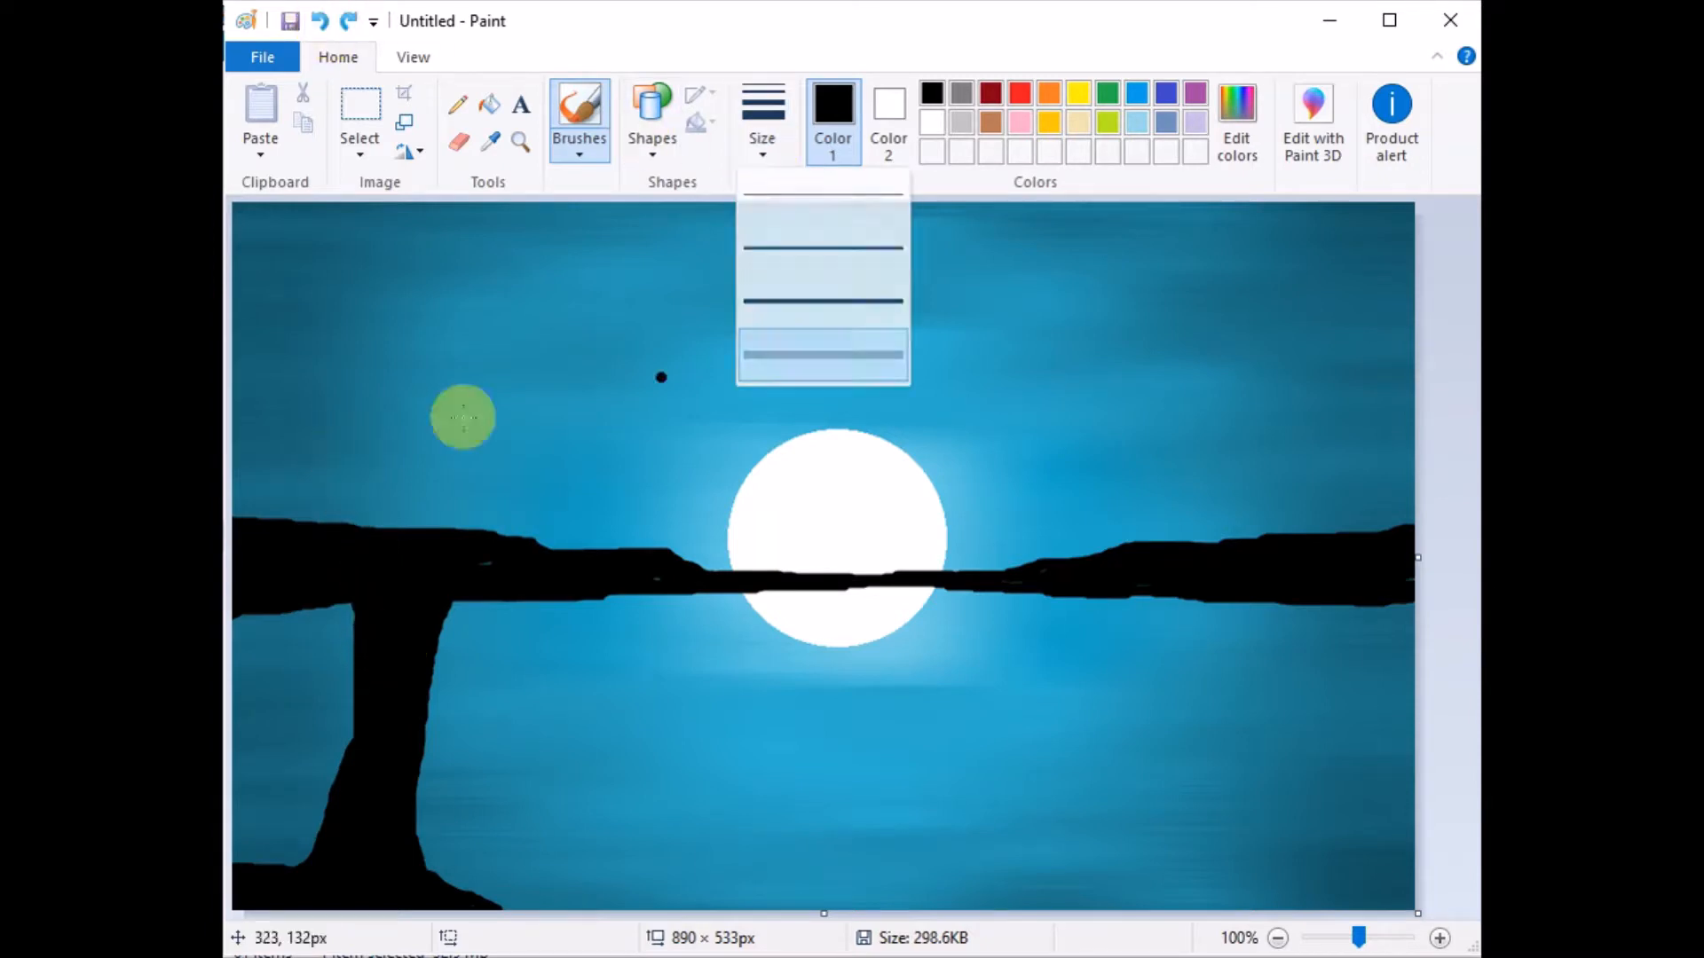
pyautogui.moveTo(356, 543)
pyautogui.mouseDown()
pyautogui.moveTo(277, 277)
pyautogui.moveTo(244, 222)
pyautogui.moveTo(328, 516)
pyautogui.moveTo(336, 492)
pyautogui.moveTo(354, 559)
pyautogui.mouseUp()
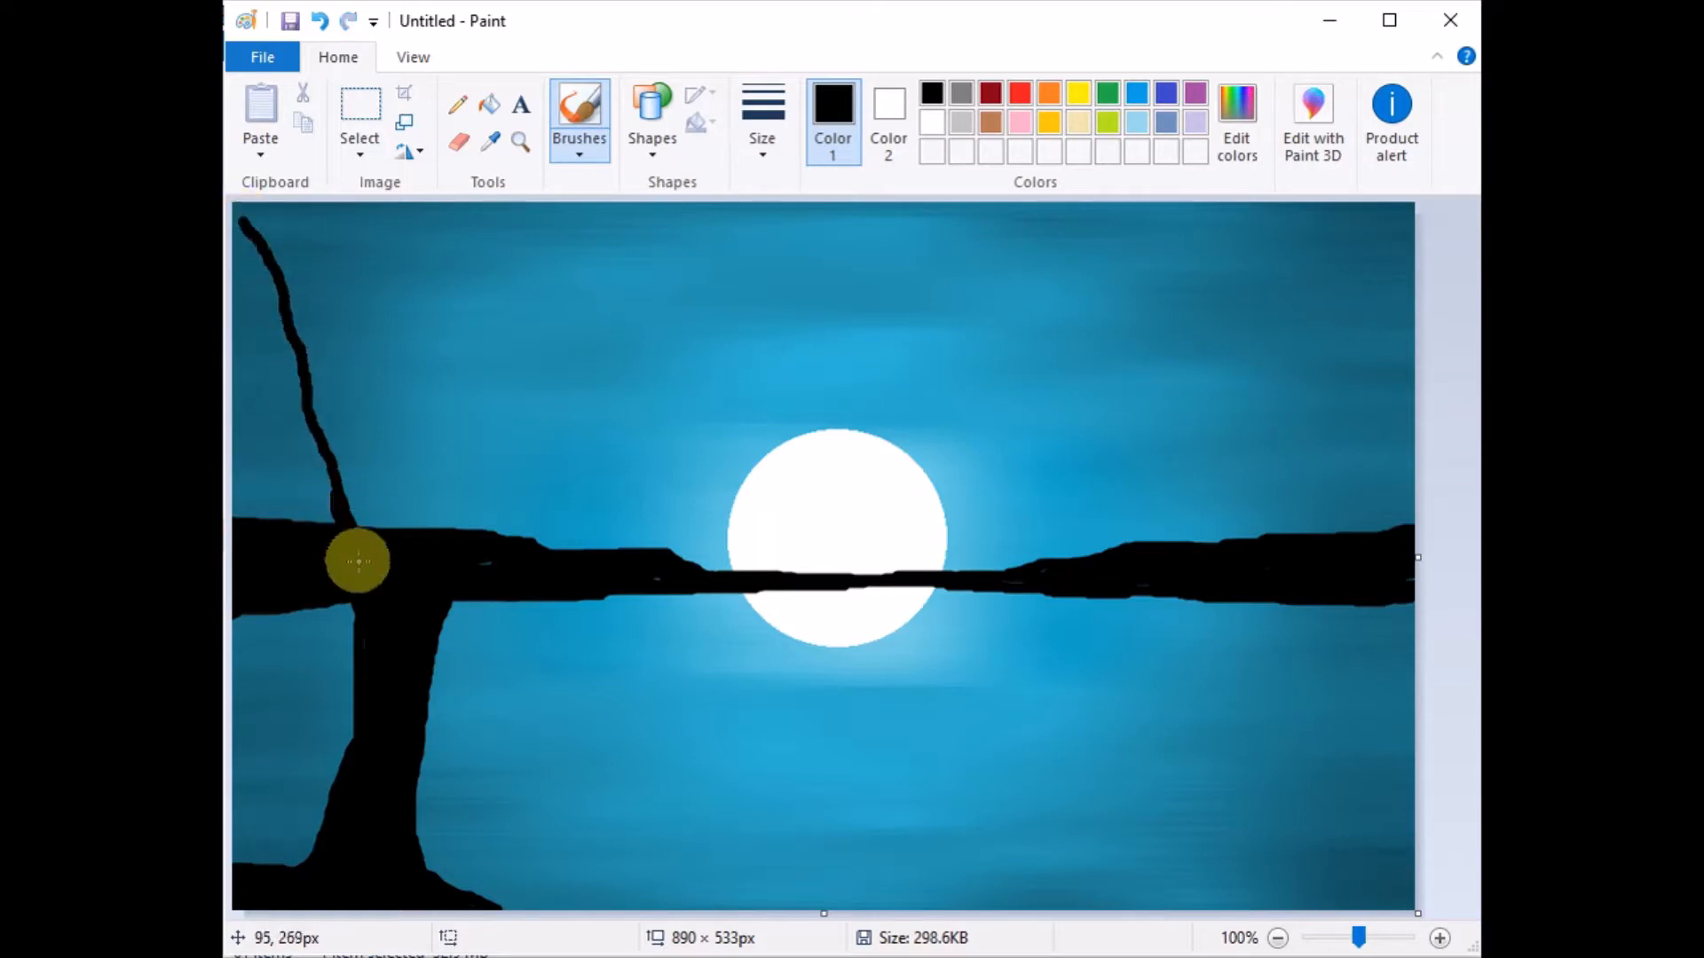
pyautogui.moveTo(453, 529)
pyautogui.mouseDown()
pyautogui.moveTo(486, 280)
pyautogui.moveTo(524, 176)
pyautogui.mouseUp()
pyautogui.moveTo(277, 214)
pyautogui.mouseDown()
pyautogui.moveTo(362, 385)
pyautogui.moveTo(392, 158)
pyautogui.moveTo(414, 180)
pyautogui.moveTo(390, 384)
pyautogui.moveTo(493, 187)
pyautogui.mouseUp()
# Undo the branch outlines and the solid trunk below the hills
pyautogui.click(321, 24)
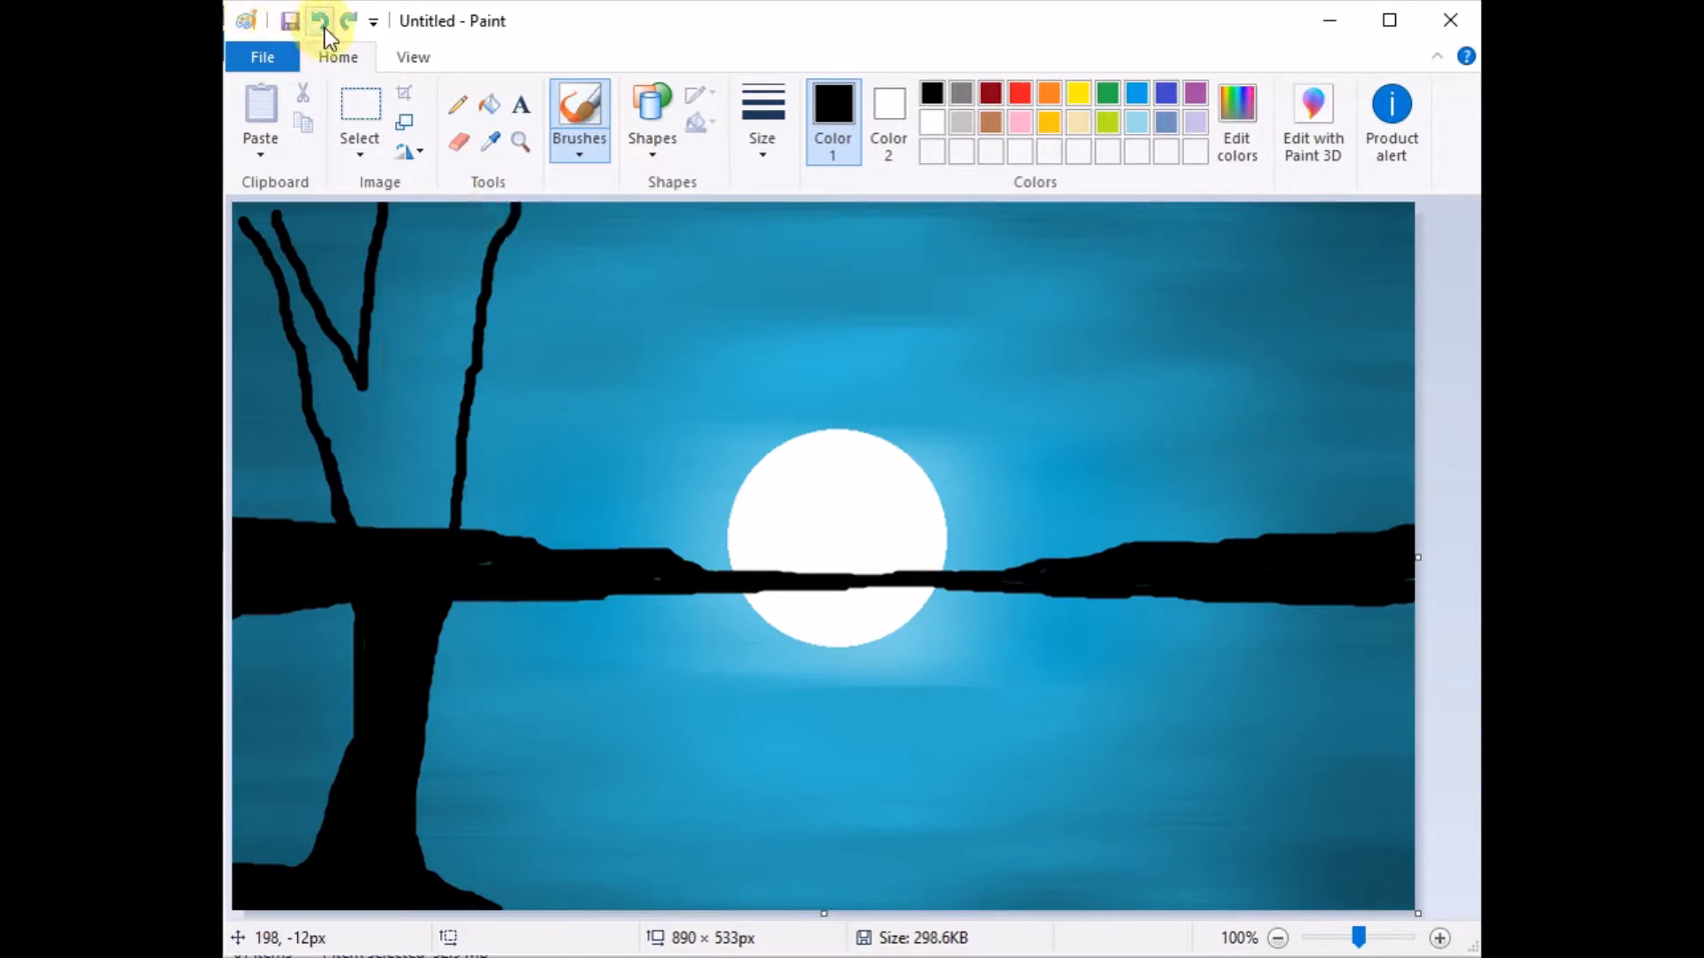
pyautogui.click(322, 23)
pyautogui.click(322, 23)
pyautogui.click(321, 23)
pyautogui.click(321, 24)
pyautogui.click(318, 23)
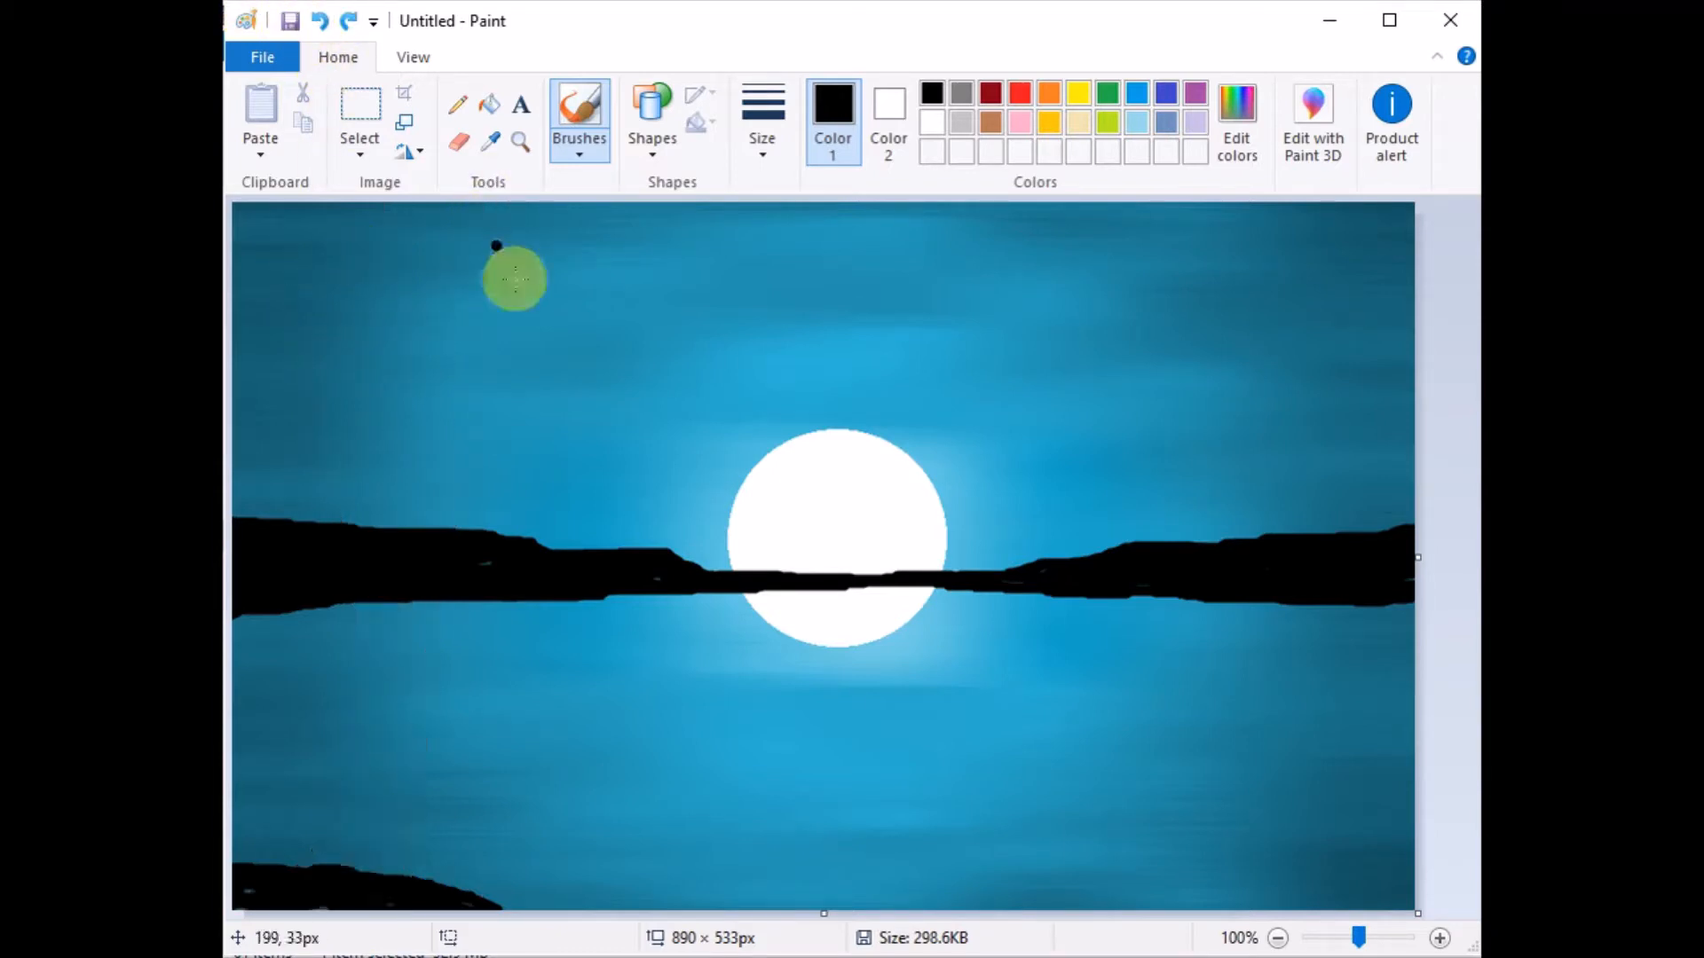
pyautogui.moveTo(377, 527)
pyautogui.mouseDown()
pyautogui.moveTo(390, 472)
pyautogui.moveTo(371, 283)
pyautogui.moveTo(393, 284)
pyautogui.moveTo(422, 369)
pyautogui.moveTo(444, 264)
pyautogui.moveTo(446, 358)
pyautogui.moveTo(493, 293)
pyautogui.mouseUp()
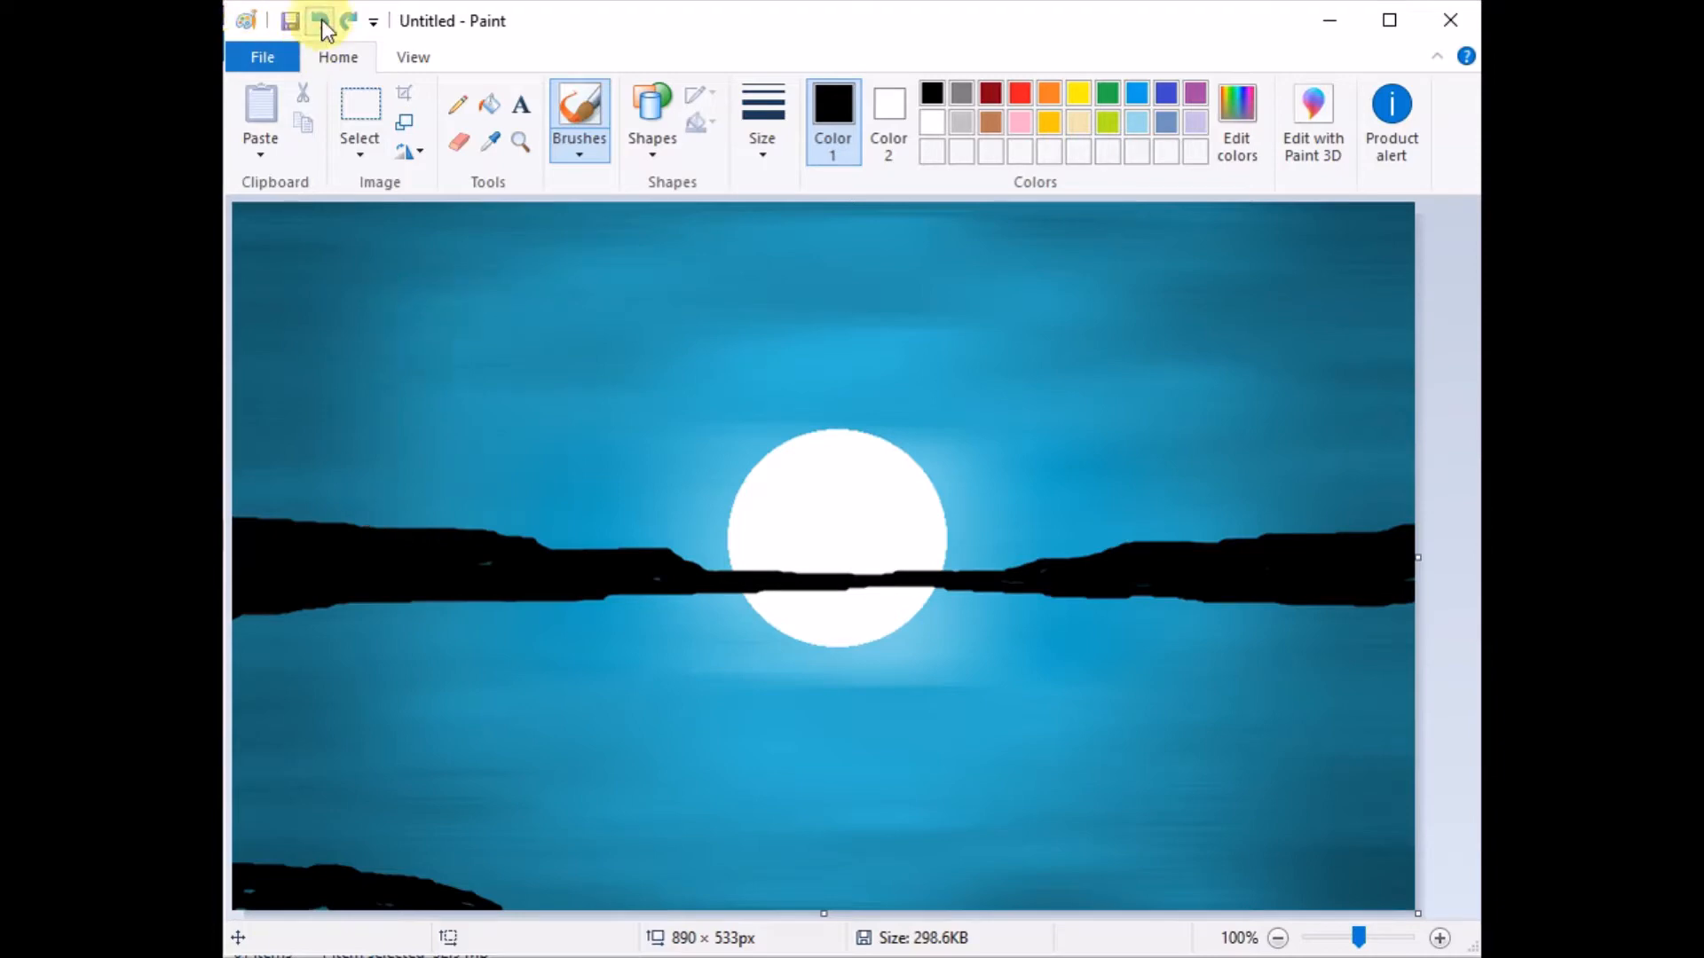
pyautogui.moveTo(388, 515)
pyautogui.mouseDown()
pyautogui.moveTo(400, 370)
pyautogui.moveTo(375, 305)
pyautogui.mouseUp()
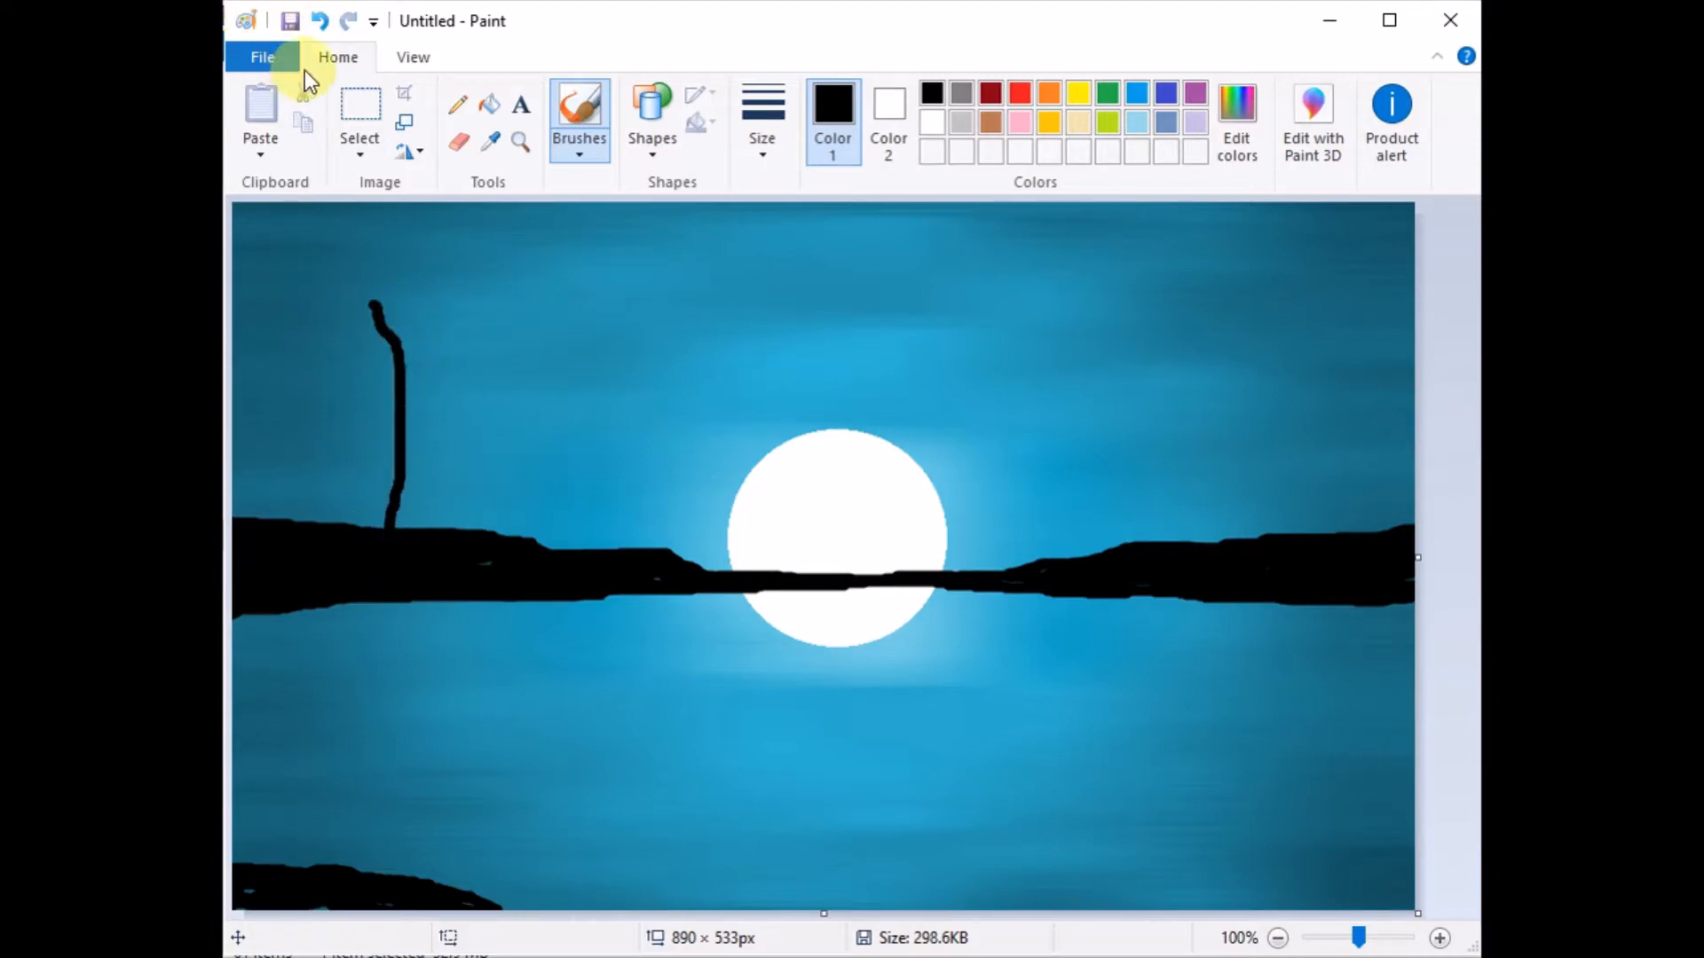
pyautogui.click(320, 21)
# Paint a bare black tree on the left hill with a thick trunk, using the second-thickest brush size for its branches
pyautogui.moveTo(368, 524); pyautogui.dragTo(350, 384)
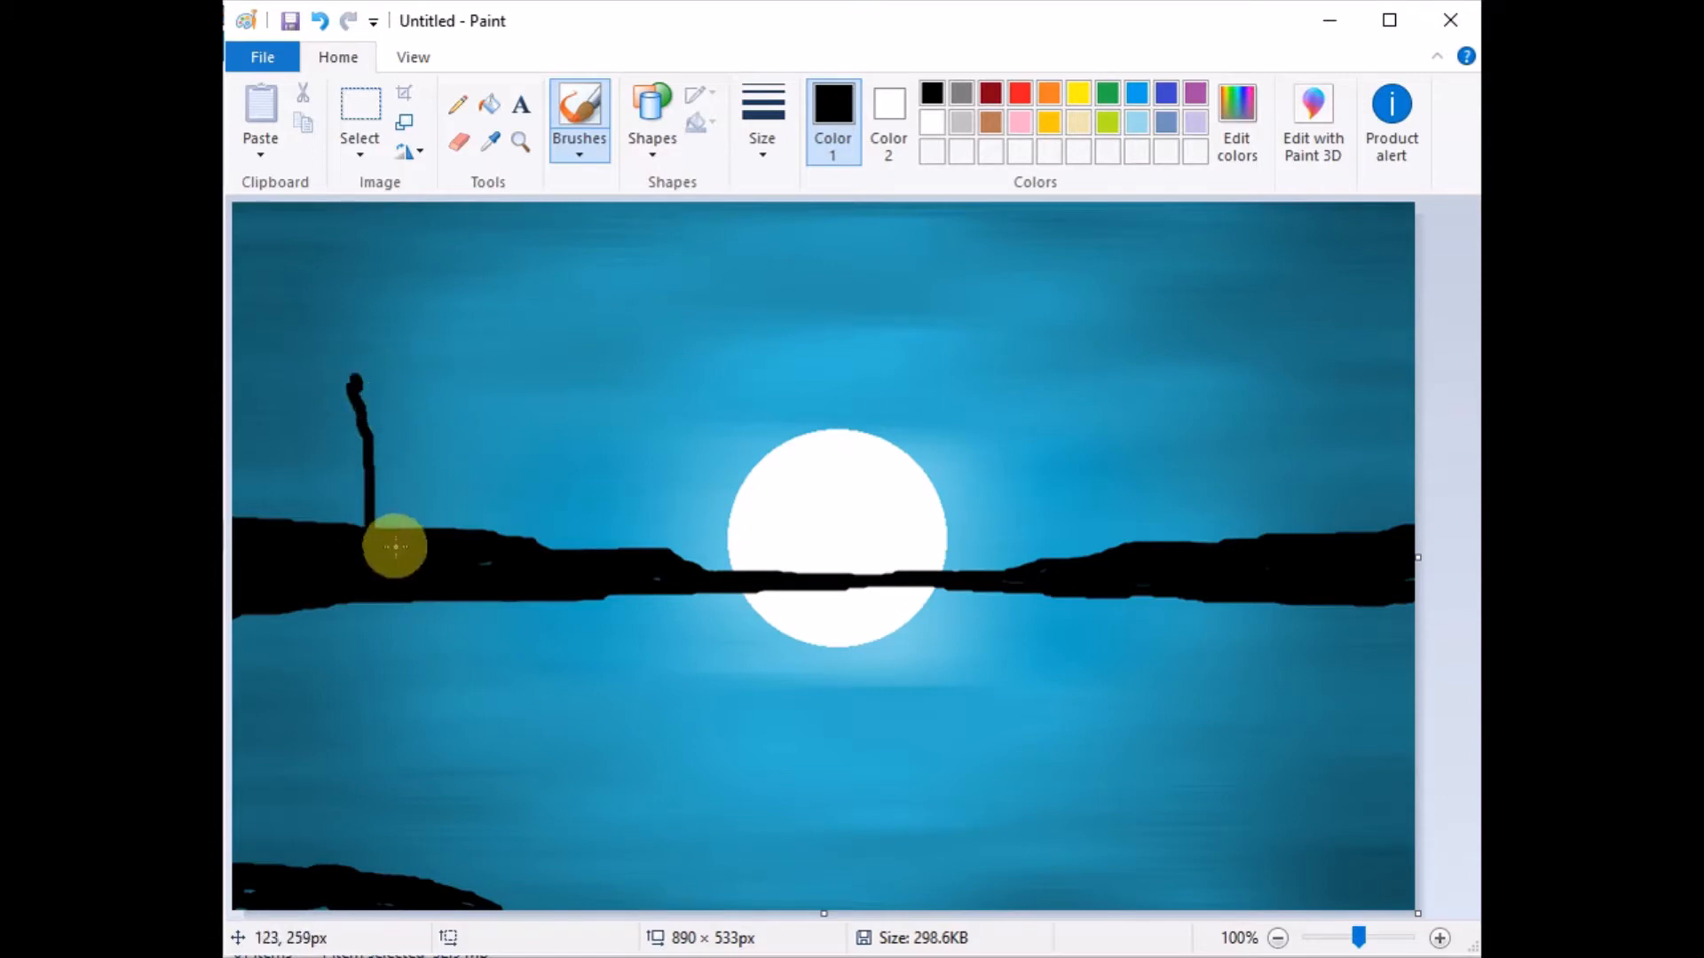
pyautogui.moveTo(406, 536)
pyautogui.mouseDown()
pyautogui.moveTo(376, 491)
pyautogui.moveTo(364, 390)
pyautogui.moveTo(399, 532)
pyautogui.moveTo(347, 521)
pyautogui.moveTo(364, 471)
pyautogui.moveTo(340, 525)
pyautogui.moveTo(369, 449)
pyautogui.moveTo(361, 381)
pyautogui.moveTo(354, 400)
pyautogui.moveTo(365, 461)
pyautogui.moveTo(393, 307)
pyautogui.moveTo(365, 410)
pyautogui.moveTo(342, 312)
pyautogui.moveTo(370, 381)
pyautogui.moveTo(393, 236)
pyautogui.moveTo(364, 377)
pyautogui.moveTo(368, 473)
pyautogui.moveTo(305, 289)
pyautogui.moveTo(391, 416)
pyautogui.moveTo(517, 301)
pyautogui.moveTo(354, 422)
pyautogui.moveTo(282, 350)
pyautogui.moveTo(247, 347)
pyautogui.mouseUp()
pyautogui.click(745, 135)
pyautogui.click(844, 311)
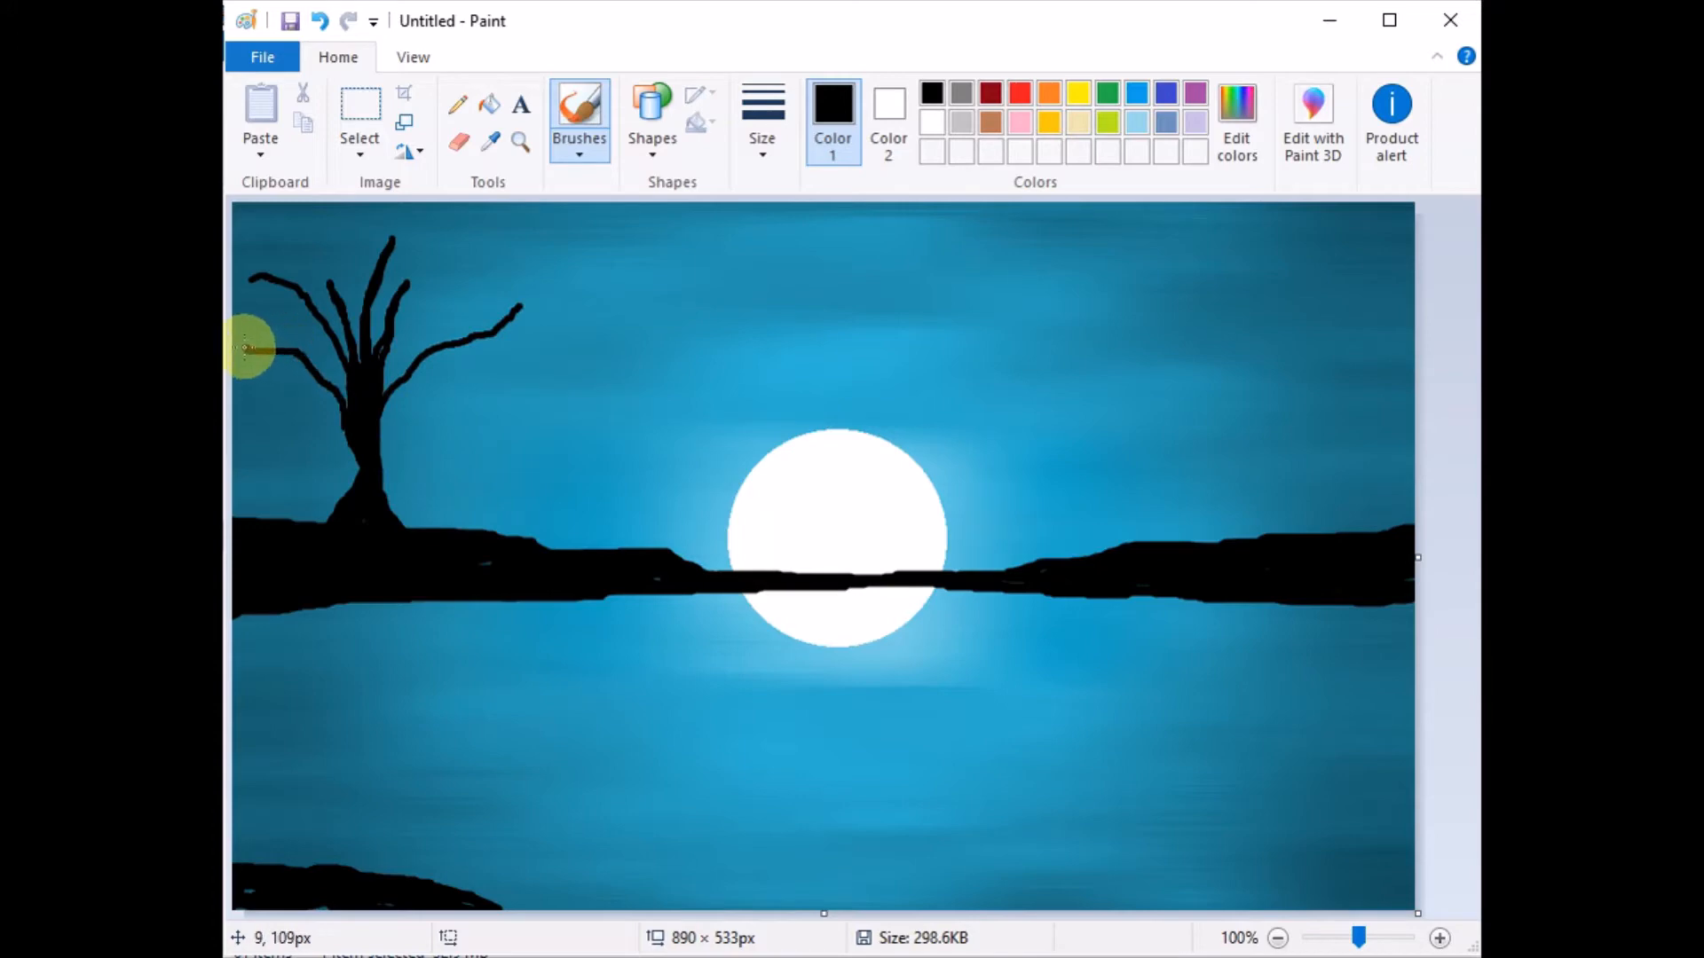
# Add more thin forking branches to both sides and the top of the bare tree
pyautogui.moveTo(400, 373); pyautogui.dragTo(517, 400)
pyautogui.moveTo(452, 342)
pyautogui.mouseDown()
pyautogui.moveTo(488, 266)
pyautogui.moveTo(392, 336)
pyautogui.moveTo(452, 263)
pyautogui.moveTo(384, 304)
pyautogui.moveTo(390, 264)
pyautogui.moveTo(359, 311)
pyautogui.moveTo(360, 259)
pyautogui.moveTo(321, 204)
pyautogui.mouseUp()
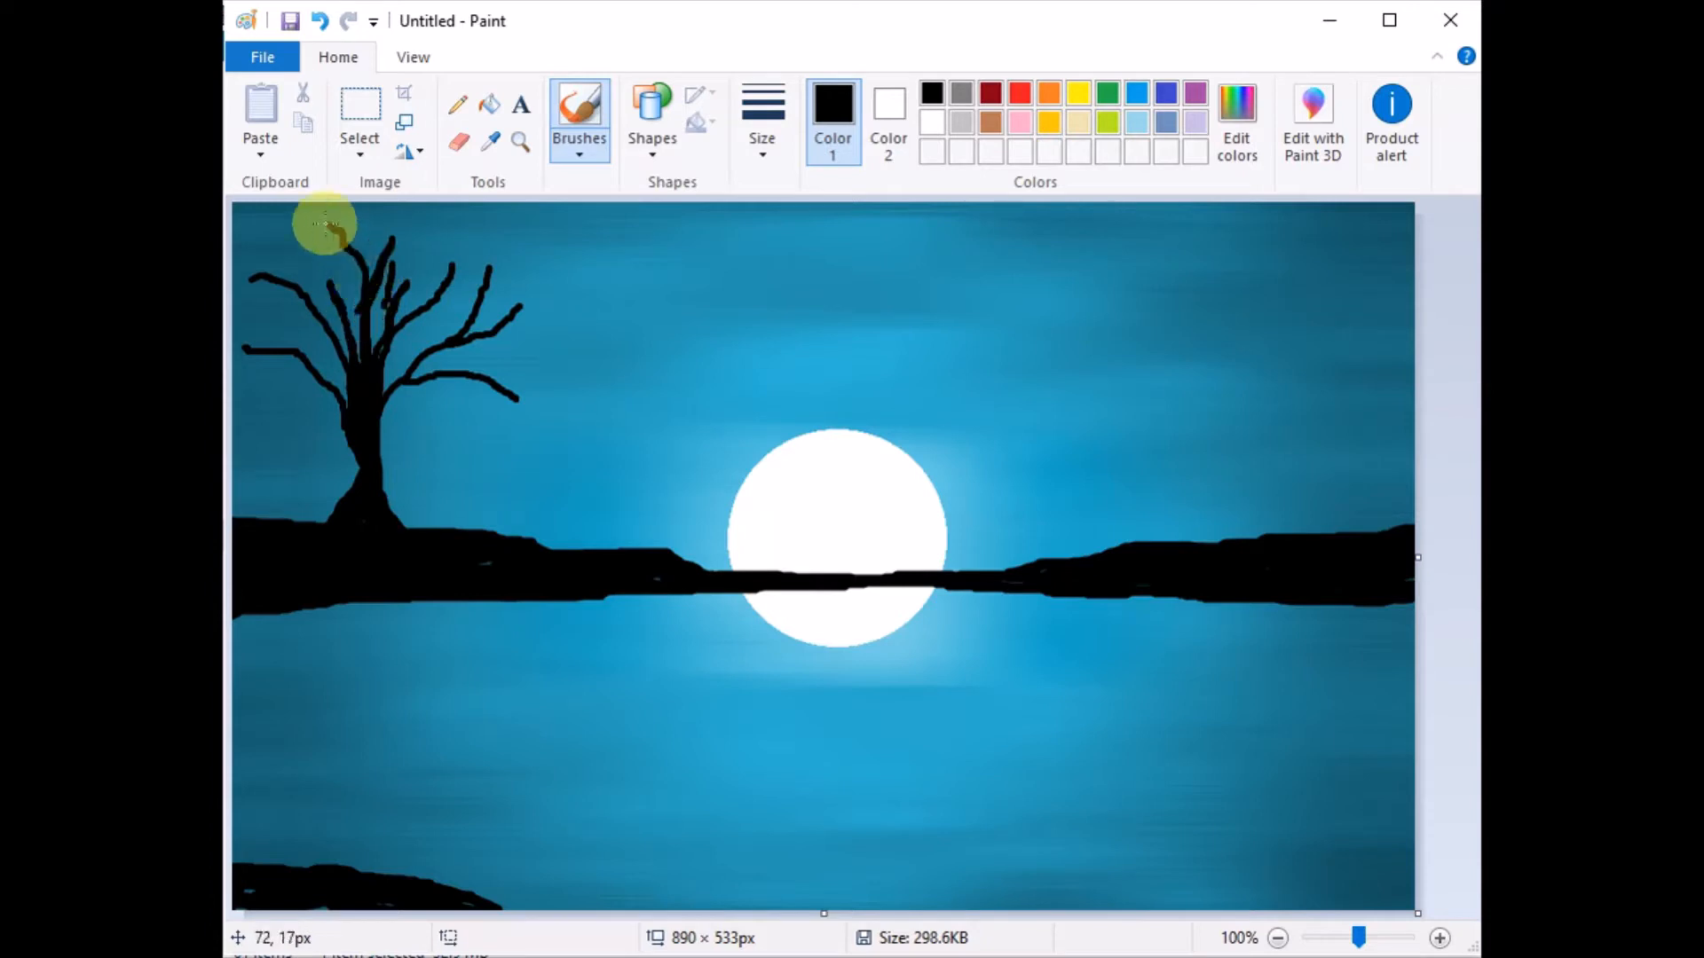
pyautogui.moveTo(319, 303); pyautogui.dragTo(301, 226)
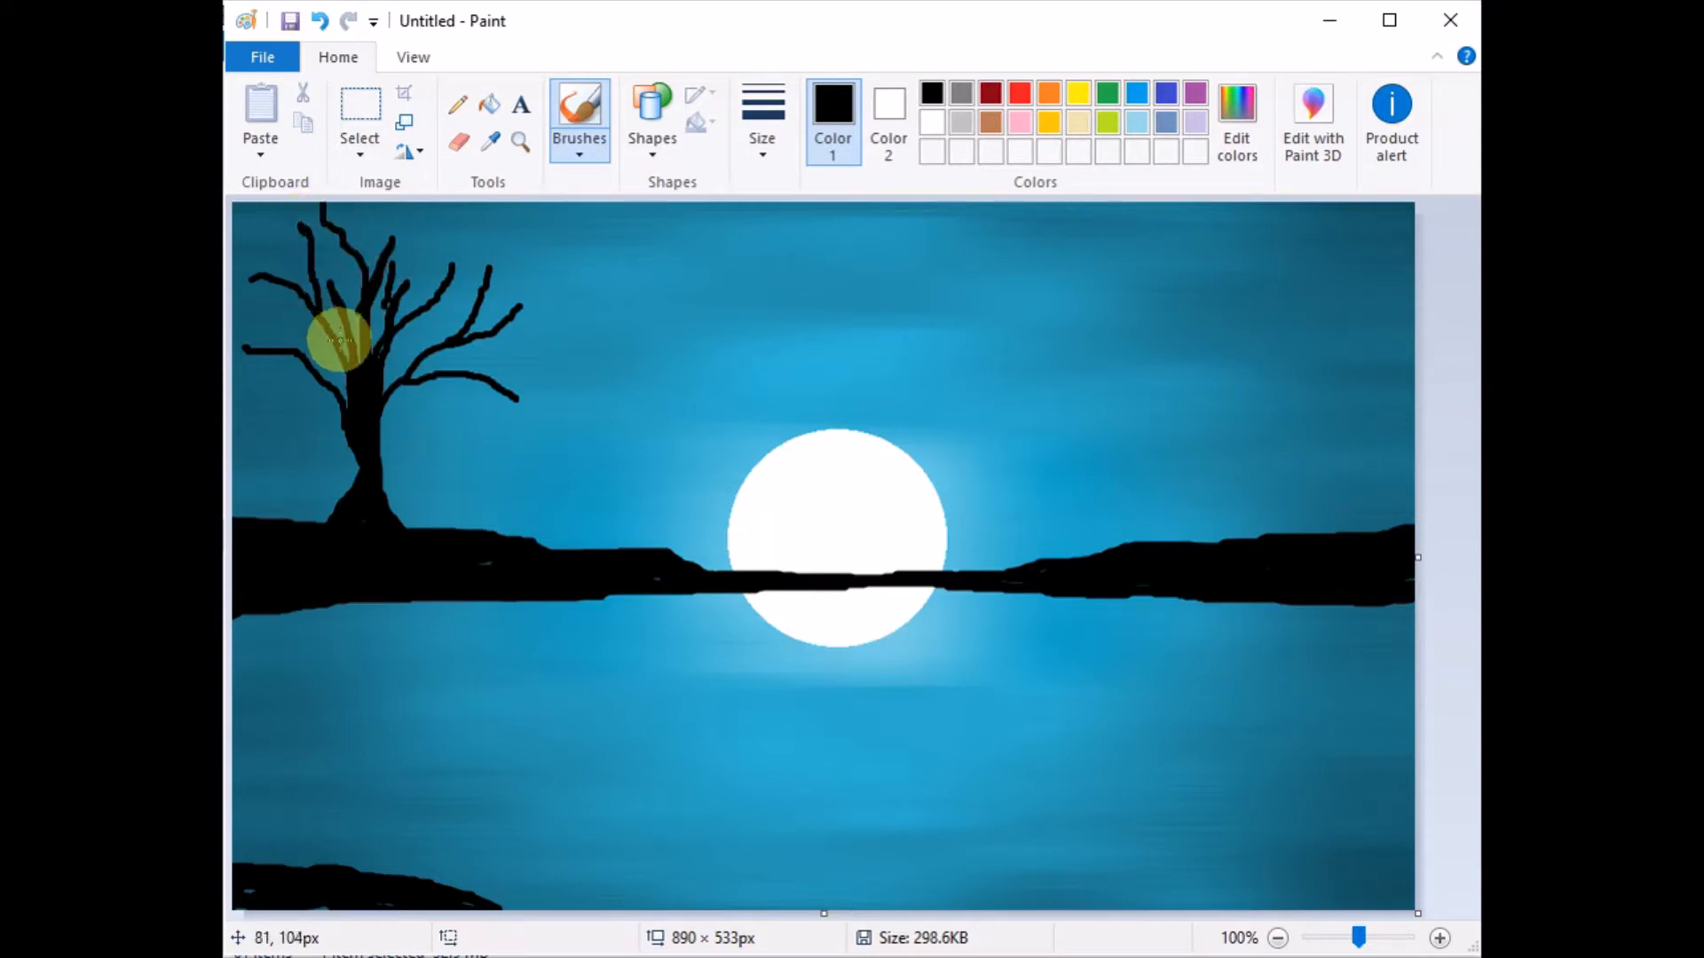
pyautogui.moveTo(339, 341)
pyautogui.mouseDown()
pyautogui.moveTo(306, 318)
pyautogui.moveTo(272, 329)
pyautogui.mouseUp()
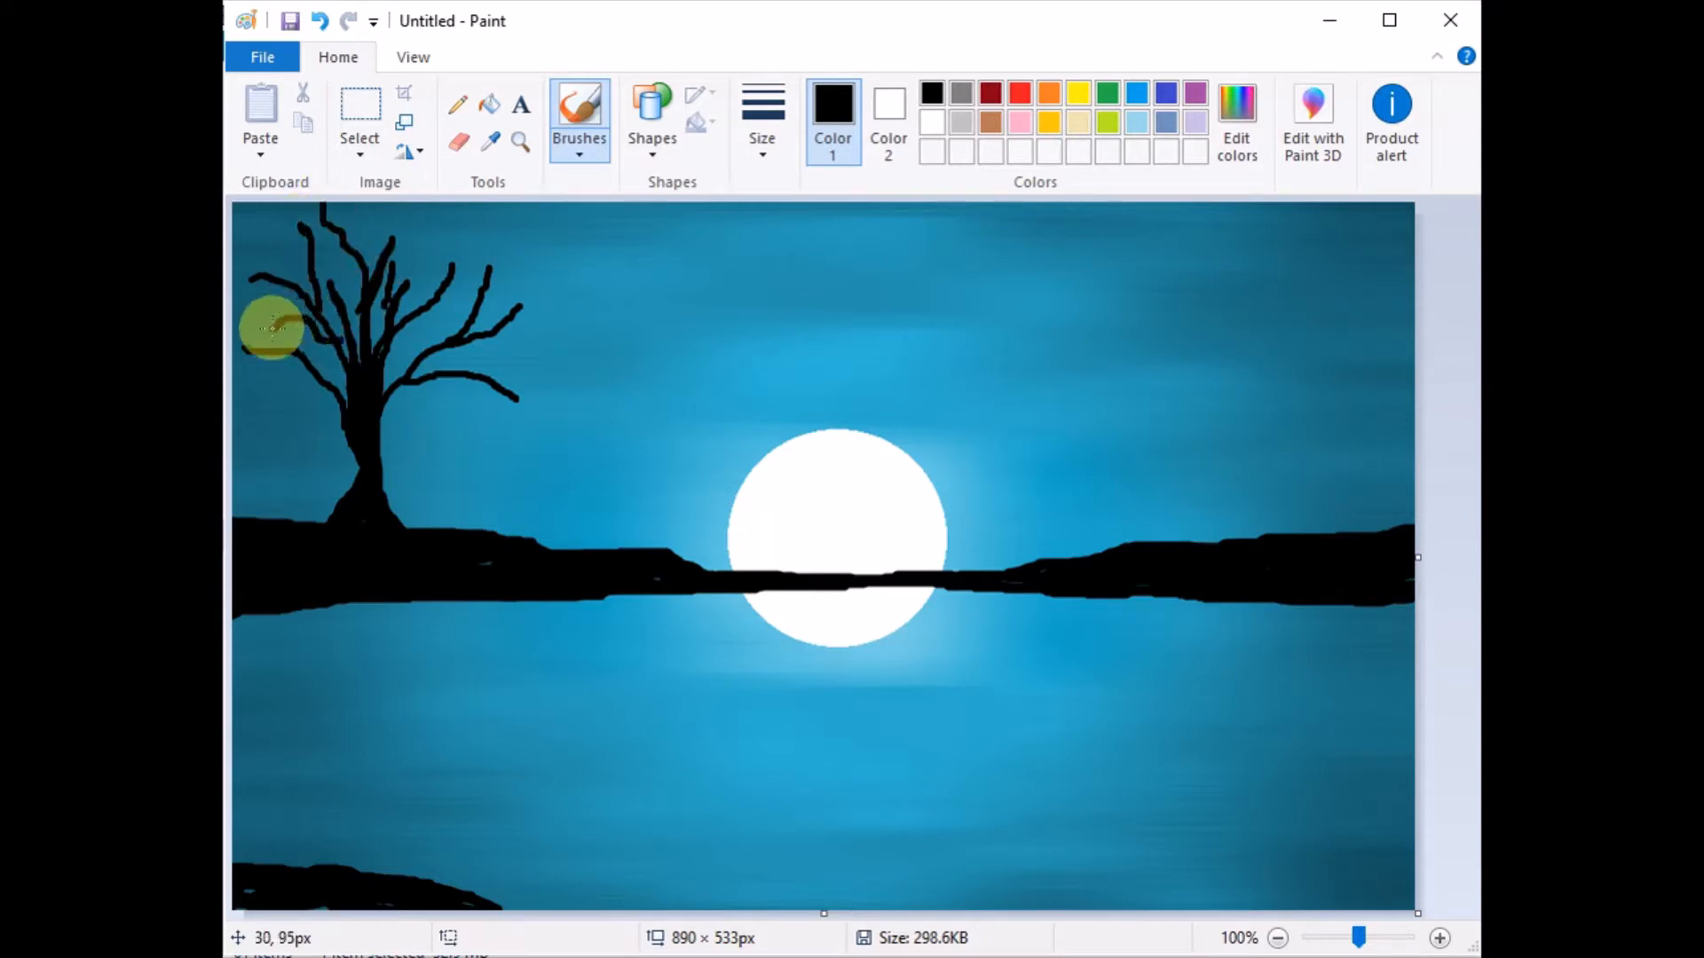
# Undo the bare tree's branches and trunk on the left hill
pyautogui.click(319, 22)
pyautogui.click(319, 21)
pyautogui.click(320, 21)
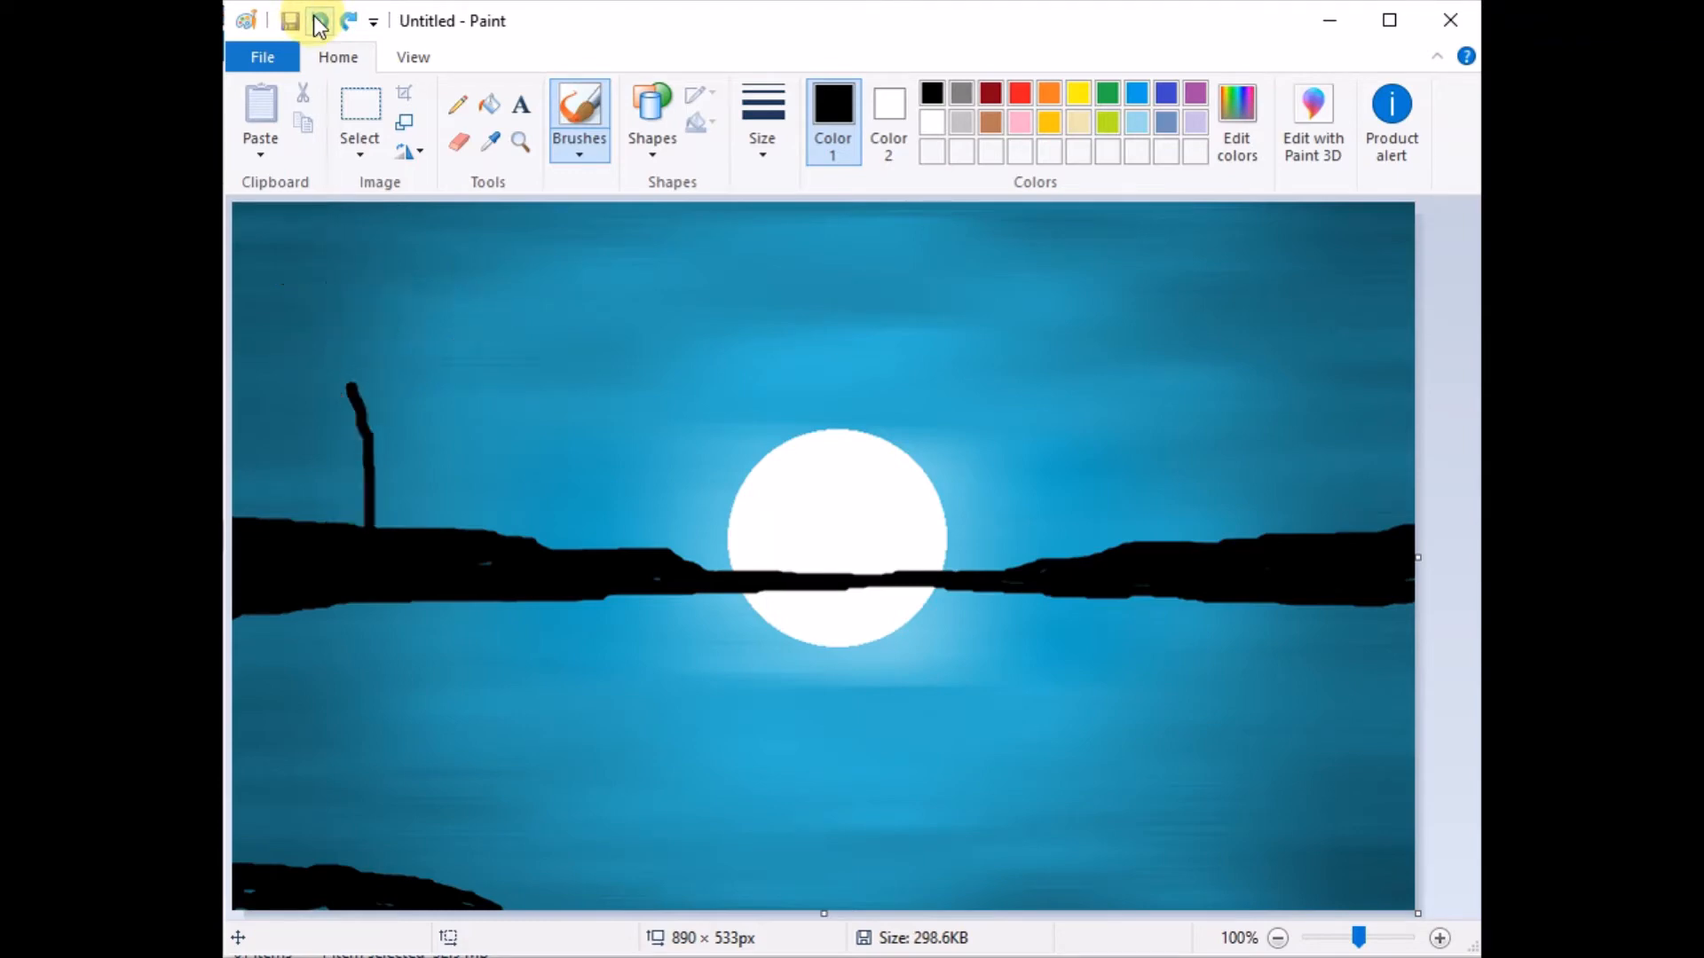
pyautogui.click(319, 21)
# Paint a new bare black tree on the left hill with a slim, flared trunk and thin branches forking to both sides
pyautogui.moveTo(375, 406)
pyautogui.mouseDown()
pyautogui.moveTo(394, 492)
pyautogui.moveTo(372, 531)
pyautogui.moveTo(437, 532)
pyautogui.moveTo(377, 405)
pyautogui.moveTo(397, 457)
pyautogui.moveTo(396, 523)
pyautogui.moveTo(377, 523)
pyautogui.moveTo(400, 473)
pyautogui.moveTo(432, 529)
pyautogui.moveTo(396, 525)
pyautogui.moveTo(402, 479)
pyautogui.moveTo(408, 536)
pyautogui.moveTo(405, 495)
pyautogui.moveTo(428, 526)
pyautogui.moveTo(403, 497)
pyautogui.moveTo(413, 510)
pyautogui.moveTo(373, 526)
pyautogui.moveTo(414, 524)
pyautogui.moveTo(399, 442)
pyautogui.moveTo(330, 328)
pyautogui.moveTo(399, 427)
pyautogui.moveTo(435, 277)
pyautogui.moveTo(391, 431)
pyautogui.moveTo(408, 378)
pyautogui.moveTo(536, 284)
pyautogui.mouseUp()
pyautogui.moveTo(355, 394)
pyautogui.mouseDown()
pyautogui.moveTo(281, 381)
pyautogui.moveTo(261, 352)
pyautogui.mouseUp()
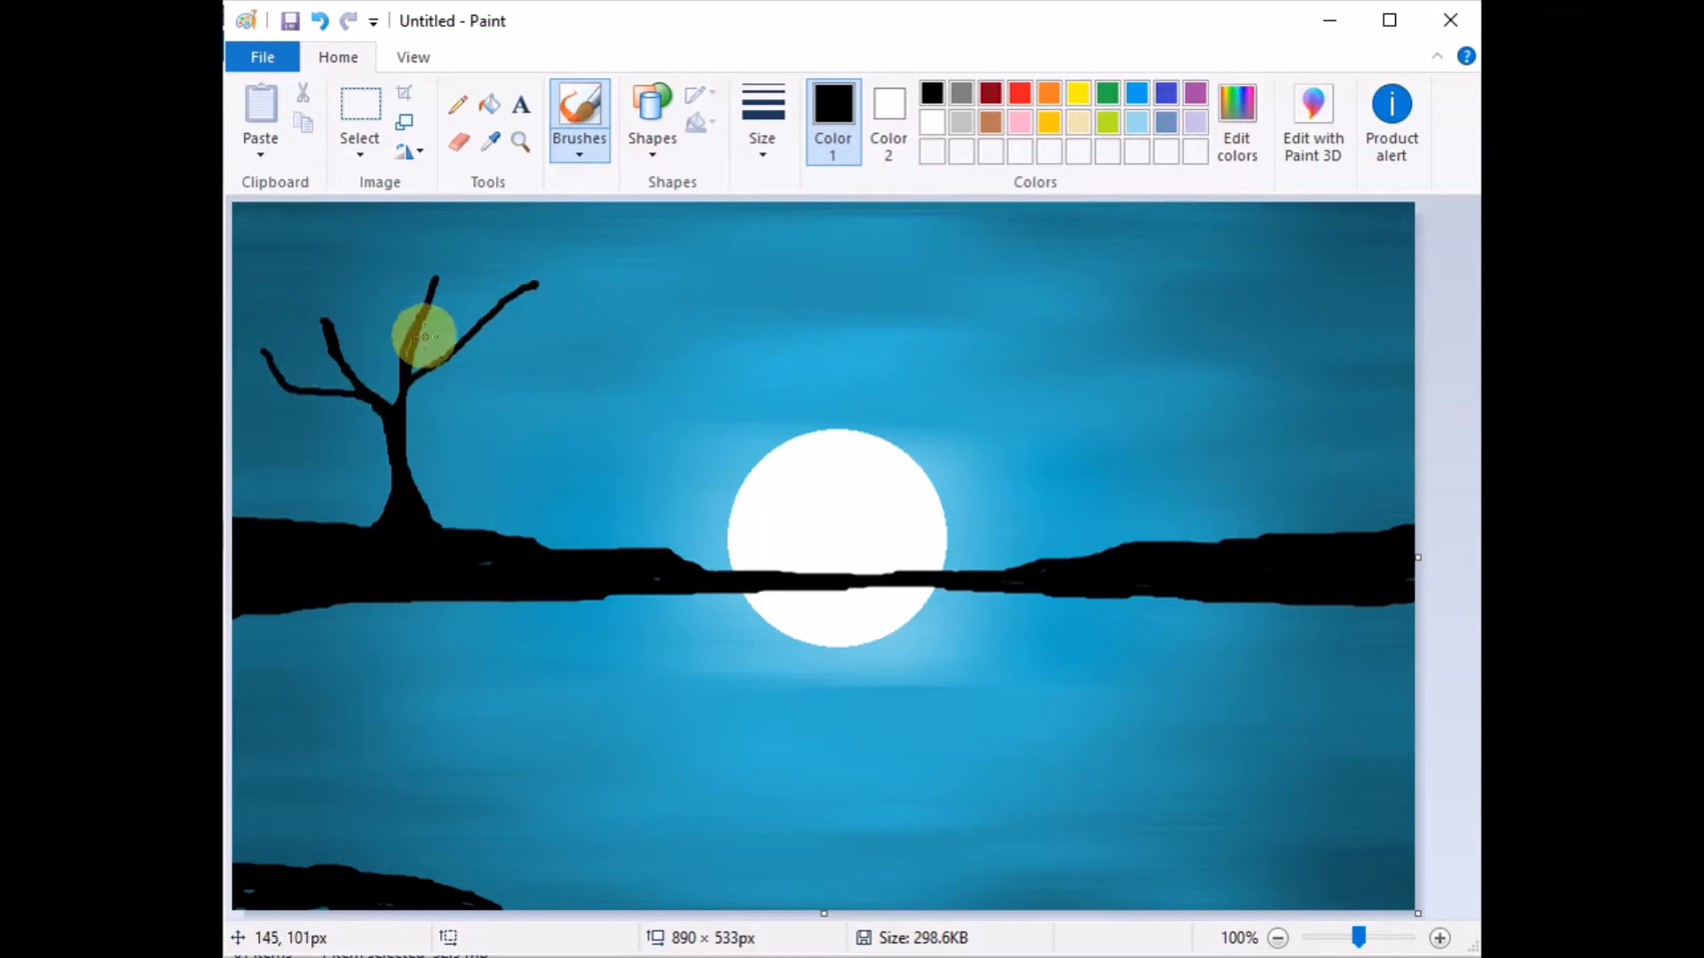
pyautogui.moveTo(406, 333); pyautogui.dragTo(350, 243)
pyautogui.moveTo(430, 354)
pyautogui.mouseDown()
pyautogui.moveTo(487, 358)
pyautogui.moveTo(604, 306)
pyautogui.mouseUp()
pyautogui.moveTo(380, 369)
pyautogui.mouseDown()
pyautogui.moveTo(343, 369)
pyautogui.moveTo(258, 311)
pyautogui.moveTo(265, 283)
pyautogui.mouseUp()
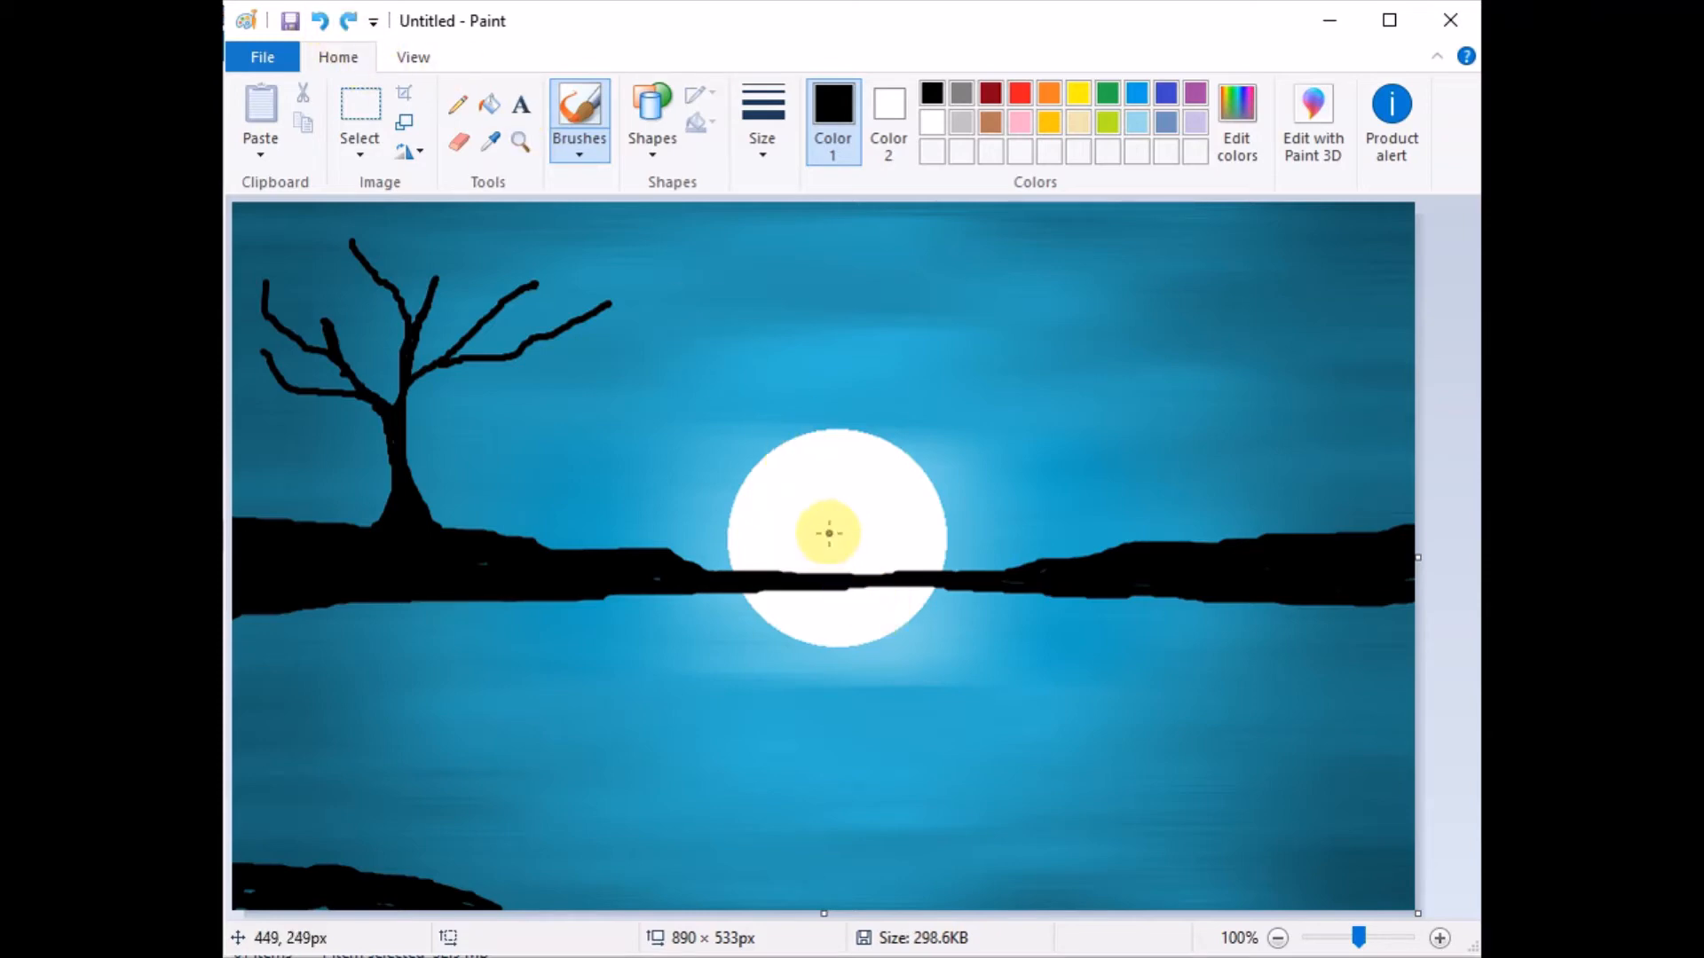
# Draw a straight black line about 130 px long hanging below the horizon strip beside the moon, using the thinnest line size
pyautogui.moveTo(805, 556); pyautogui.dragTo(796, 567)
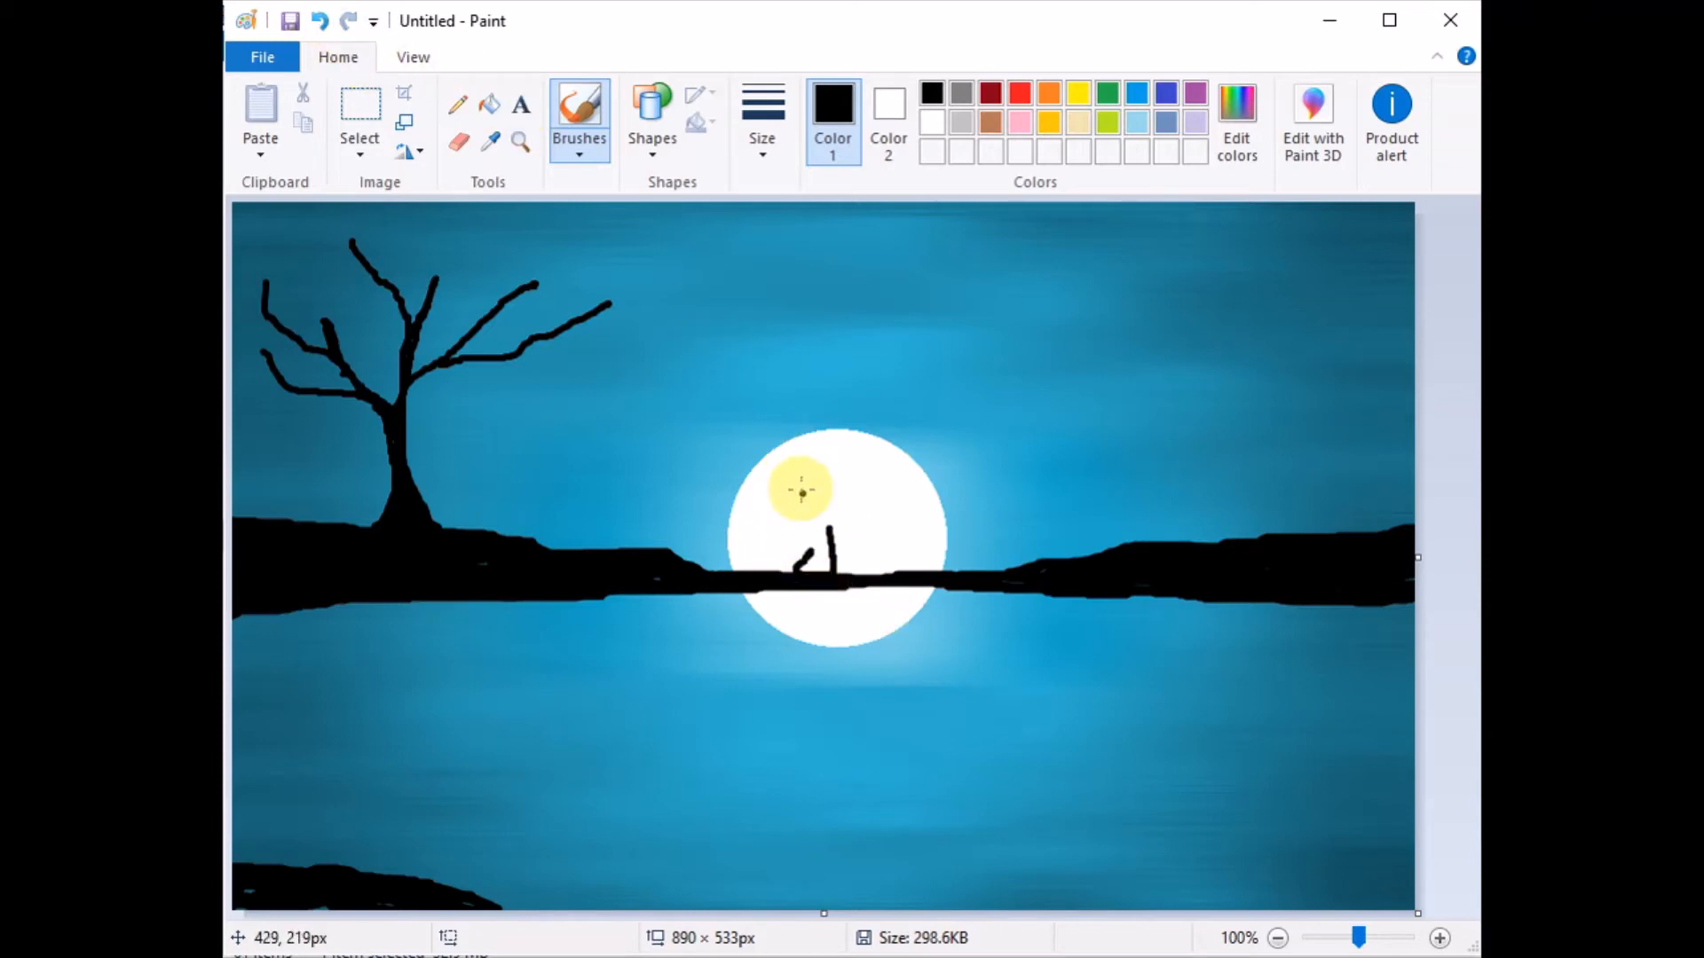
pyautogui.click(649, 133)
pyautogui.click(641, 181)
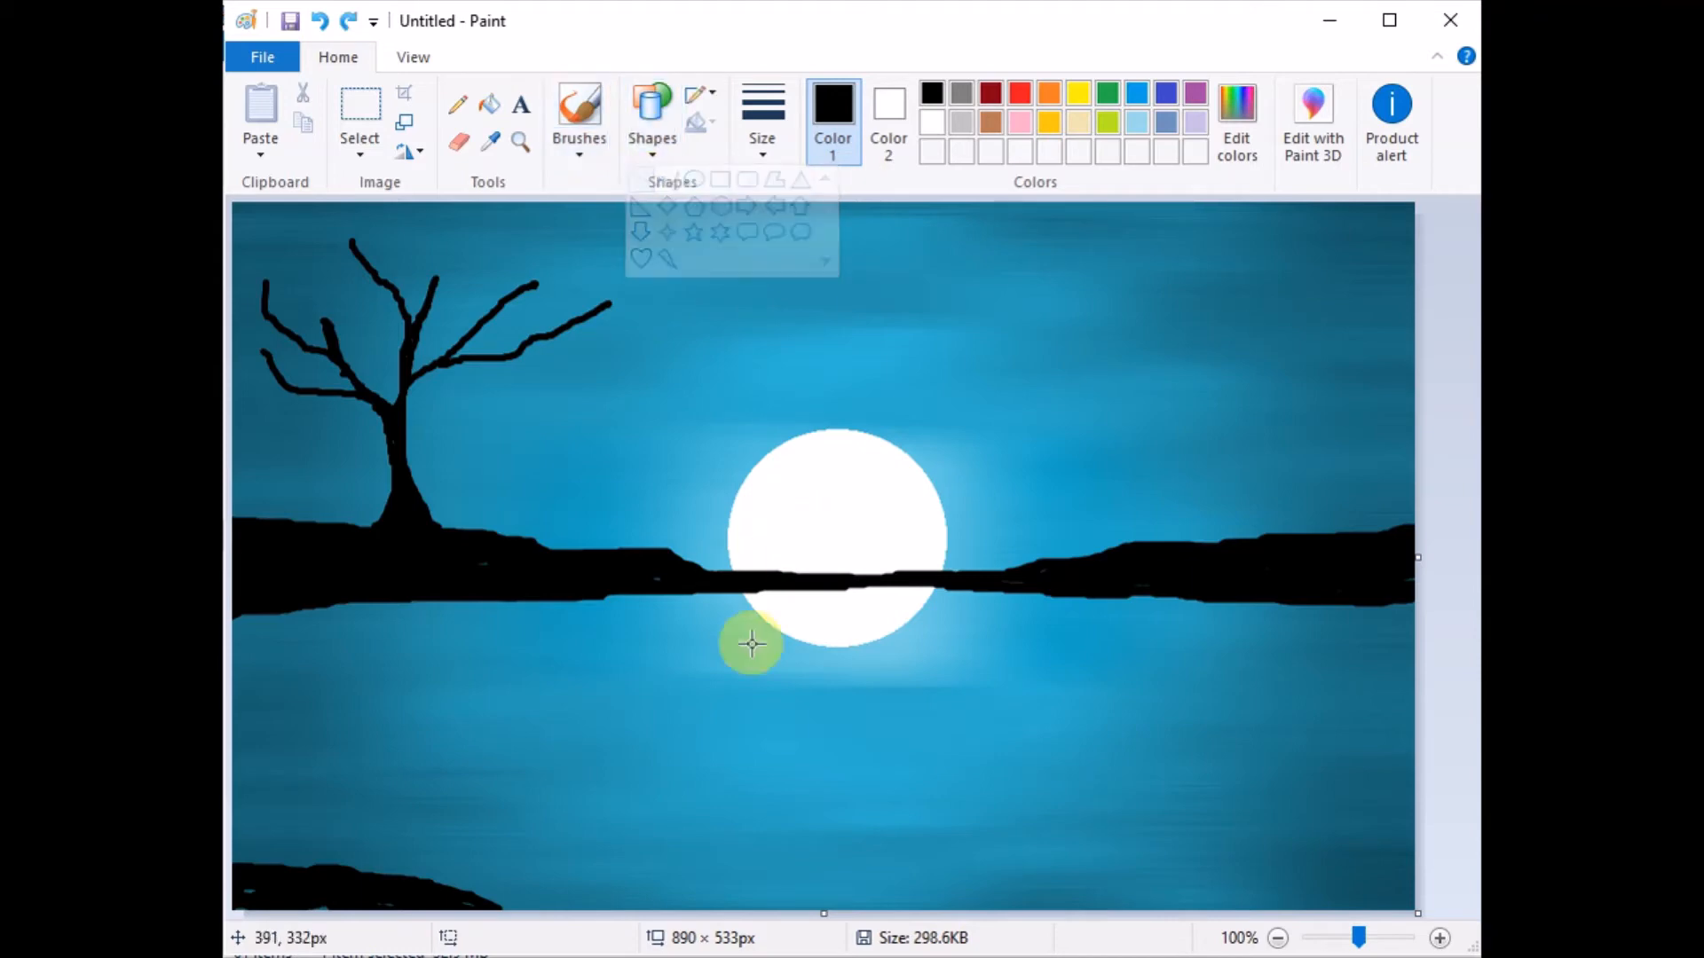
pyautogui.moveTo(711, 587); pyautogui.dragTo(720, 757)
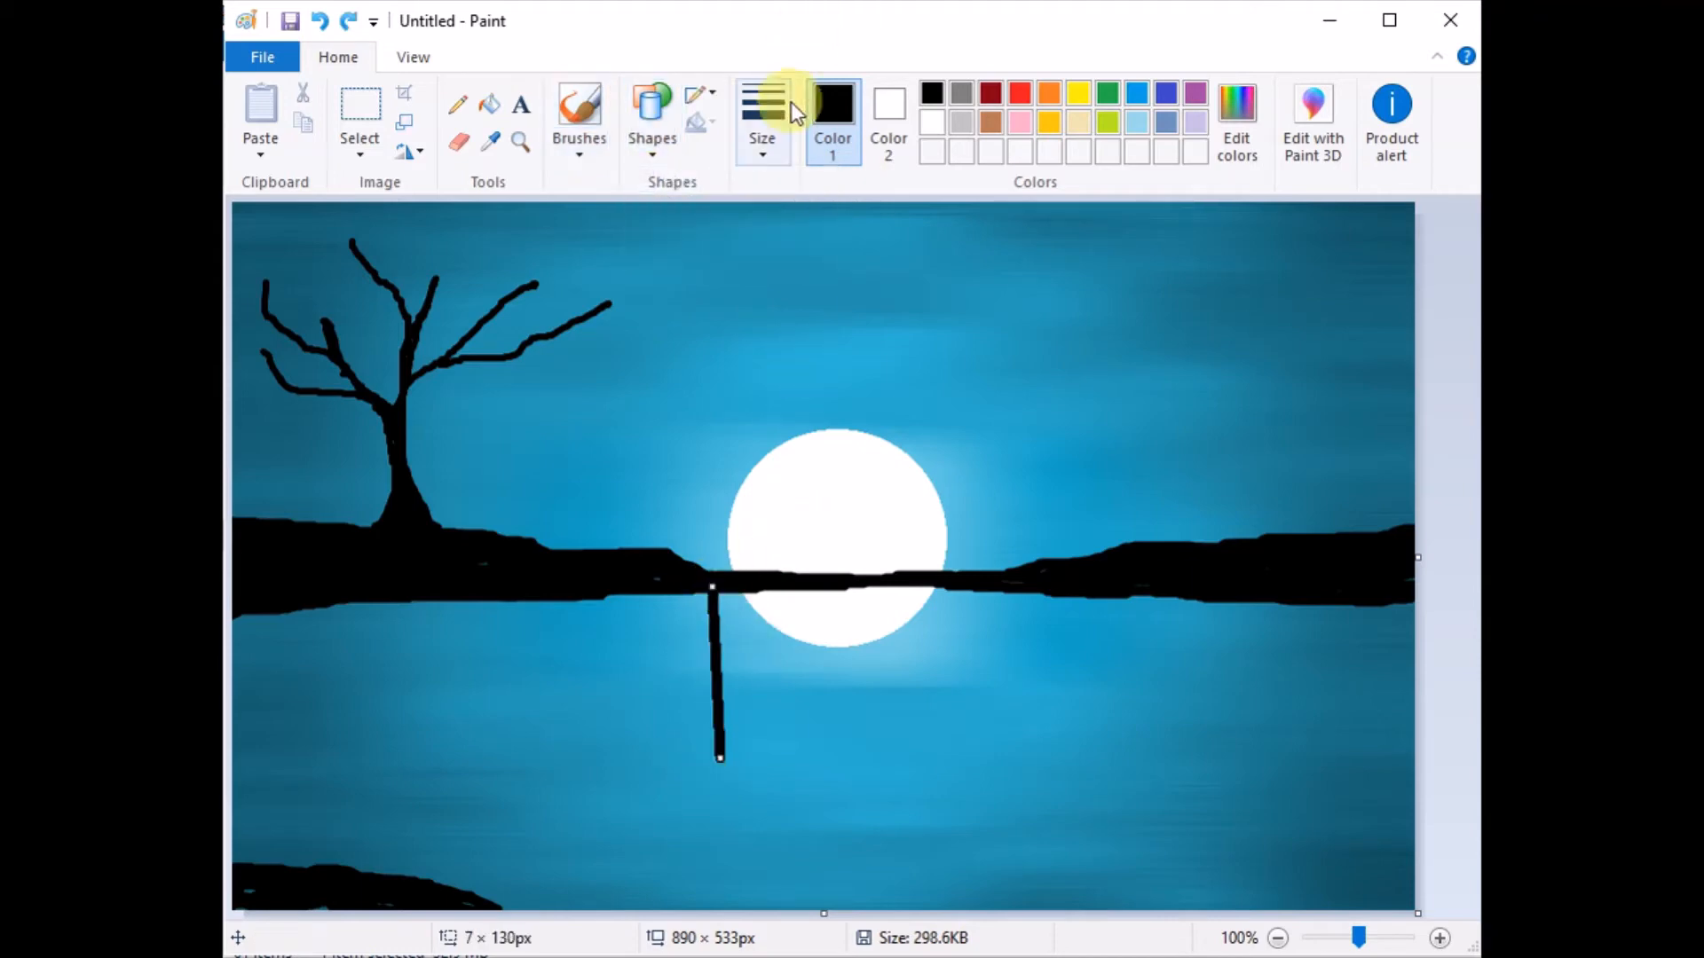
pyautogui.click(765, 124)
pyautogui.click(788, 232)
pyautogui.click(789, 151)
pyautogui.click(788, 238)
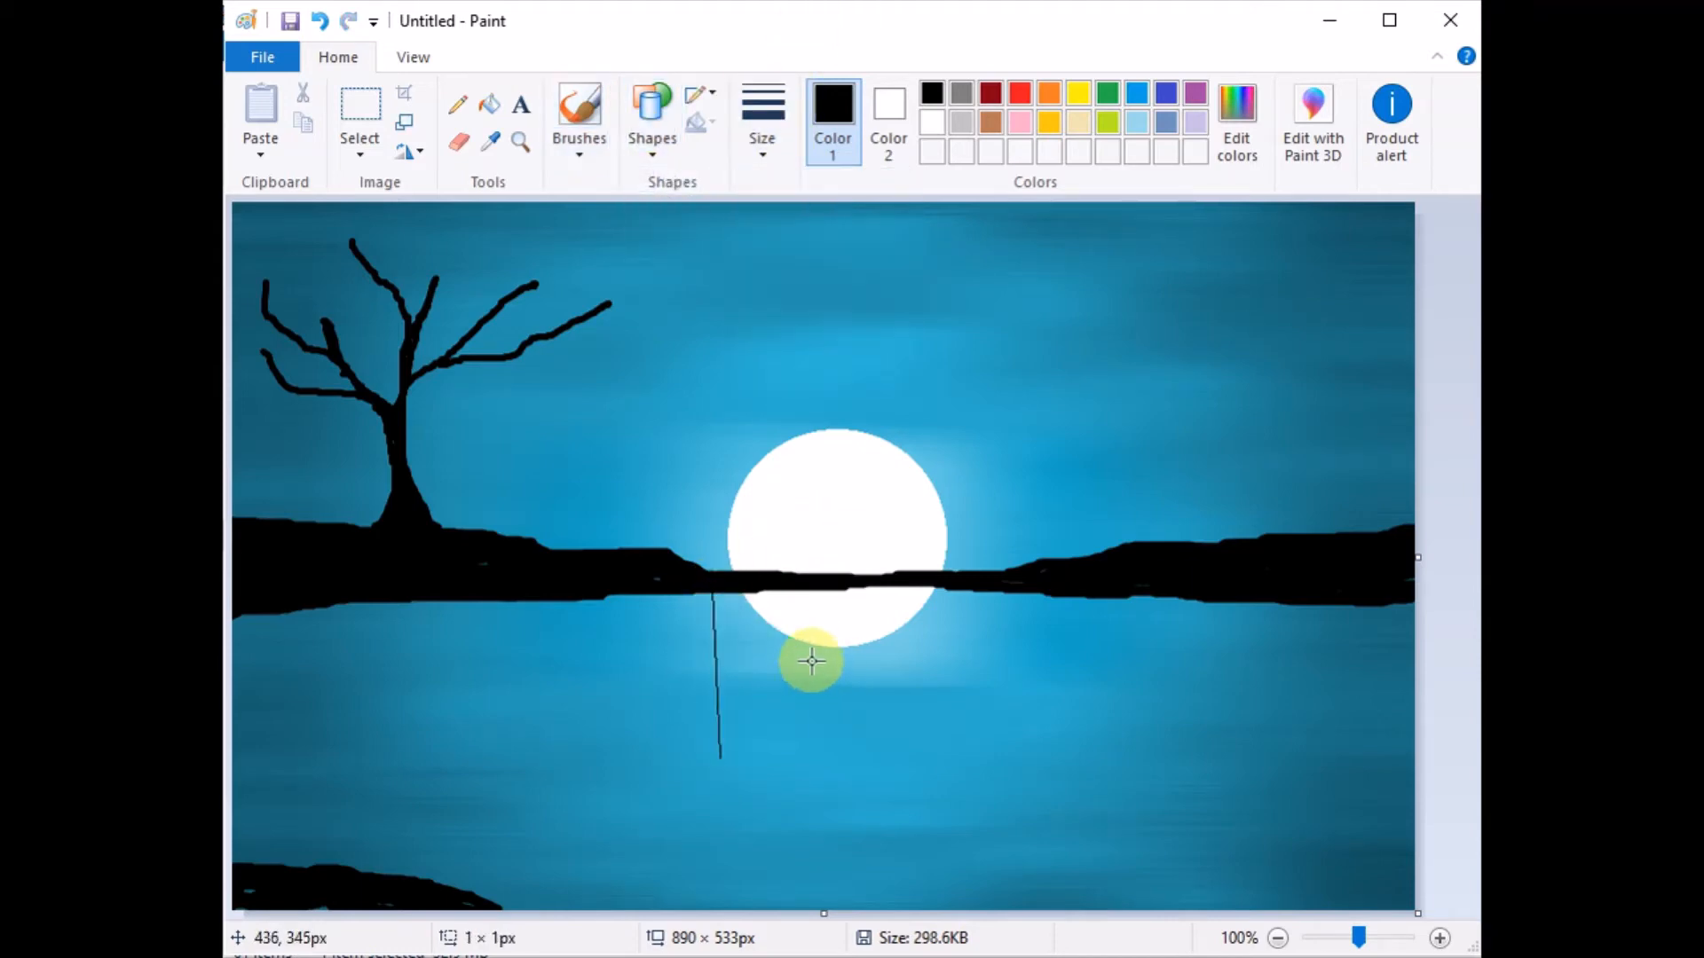
# Draw five more thin lines of varying lengths below the horizon strip and paint a small black block at each line's end
pyautogui.moveTo(780, 591); pyautogui.dragTo(796, 824)
pyautogui.moveTo(857, 583); pyautogui.dragTo(864, 758)
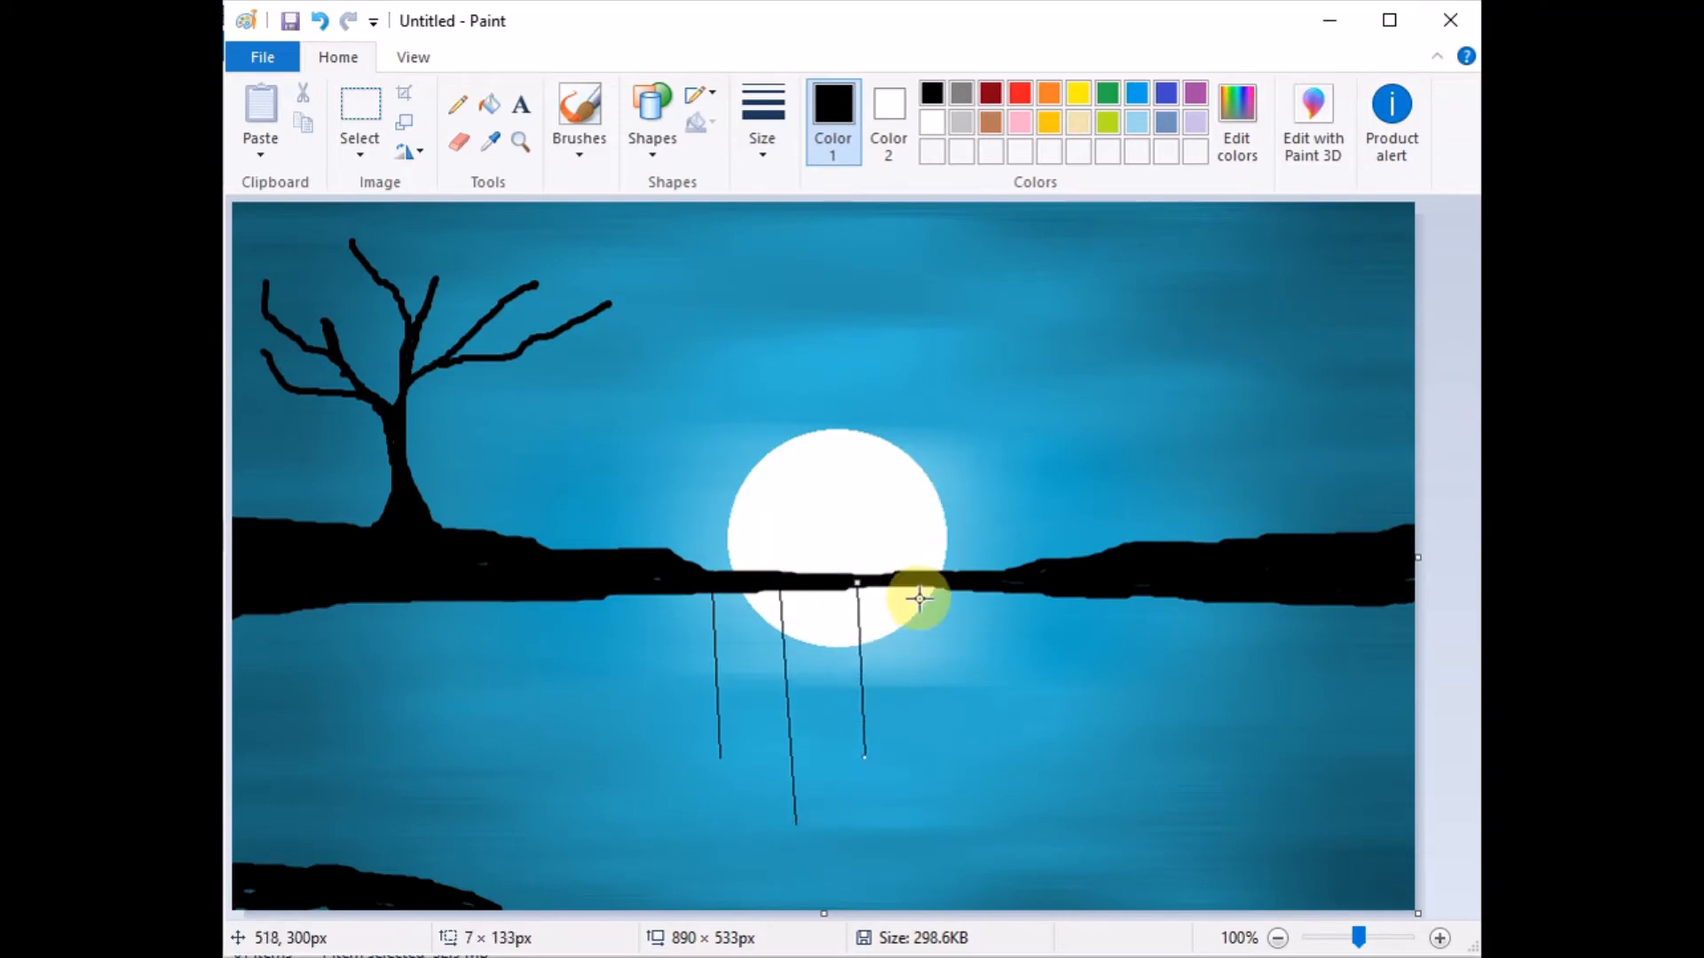
pyautogui.moveTo(930, 585)
pyautogui.mouseDown()
pyautogui.moveTo(930, 714)
pyautogui.moveTo(977, 635)
pyautogui.moveTo(975, 654)
pyautogui.mouseUp()
pyautogui.moveTo(674, 594); pyautogui.dragTo(670, 653)
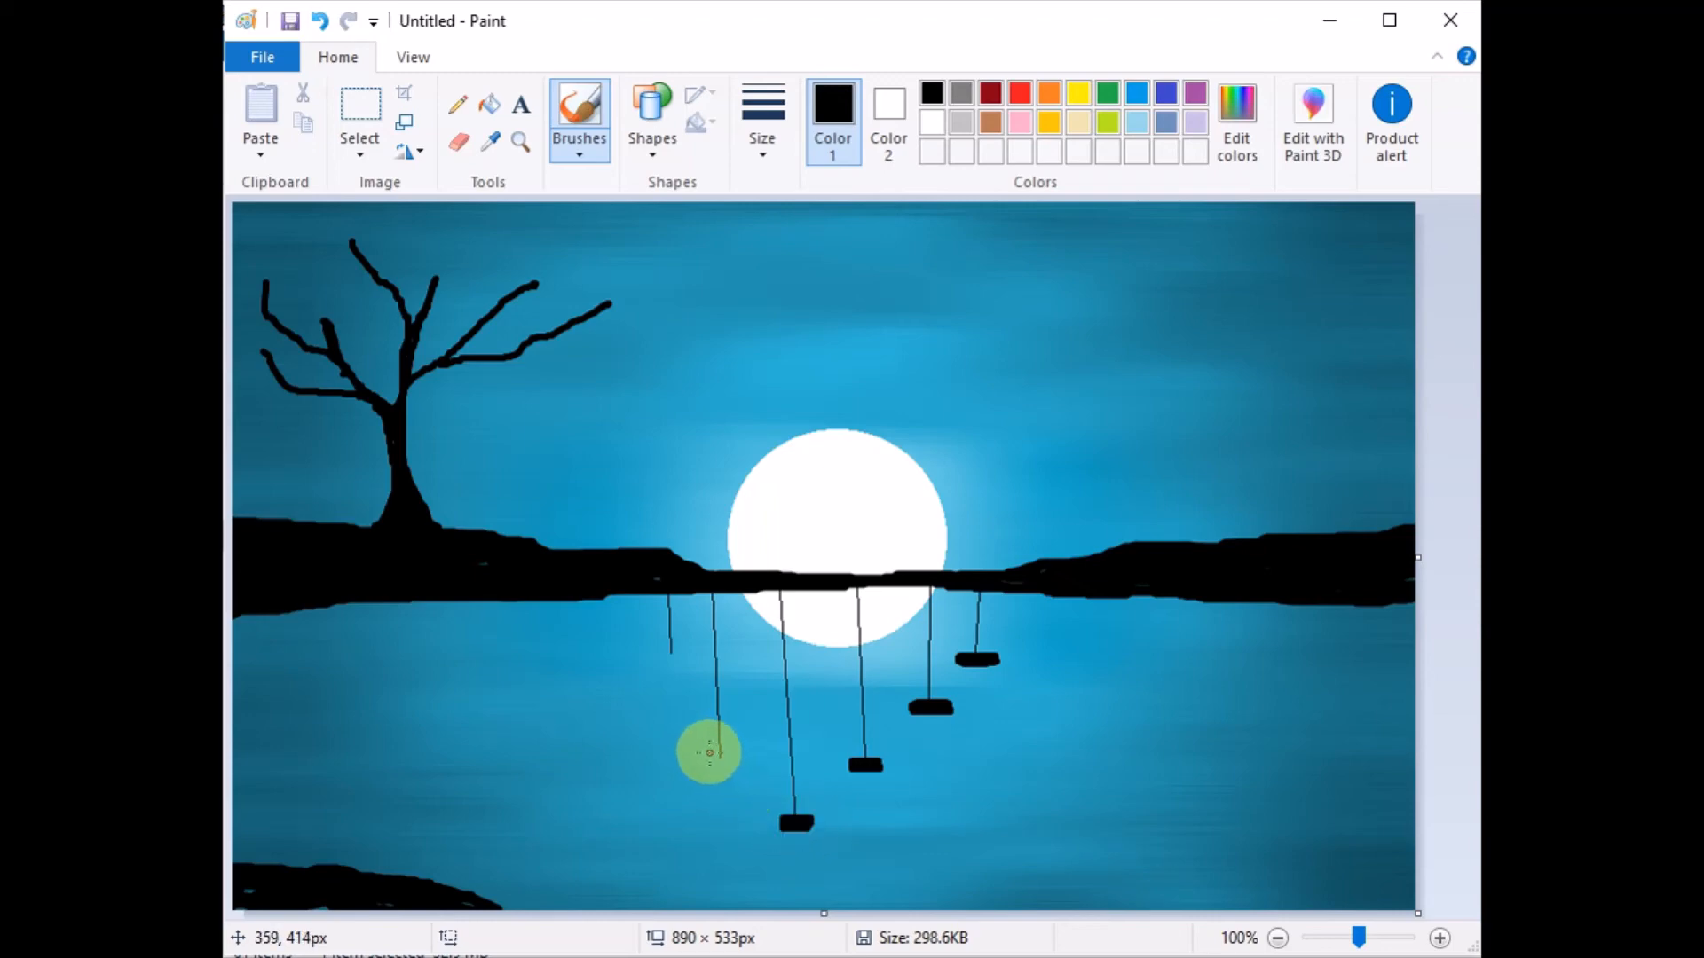
pyautogui.moveTo(709, 753); pyautogui.dragTo(730, 752)
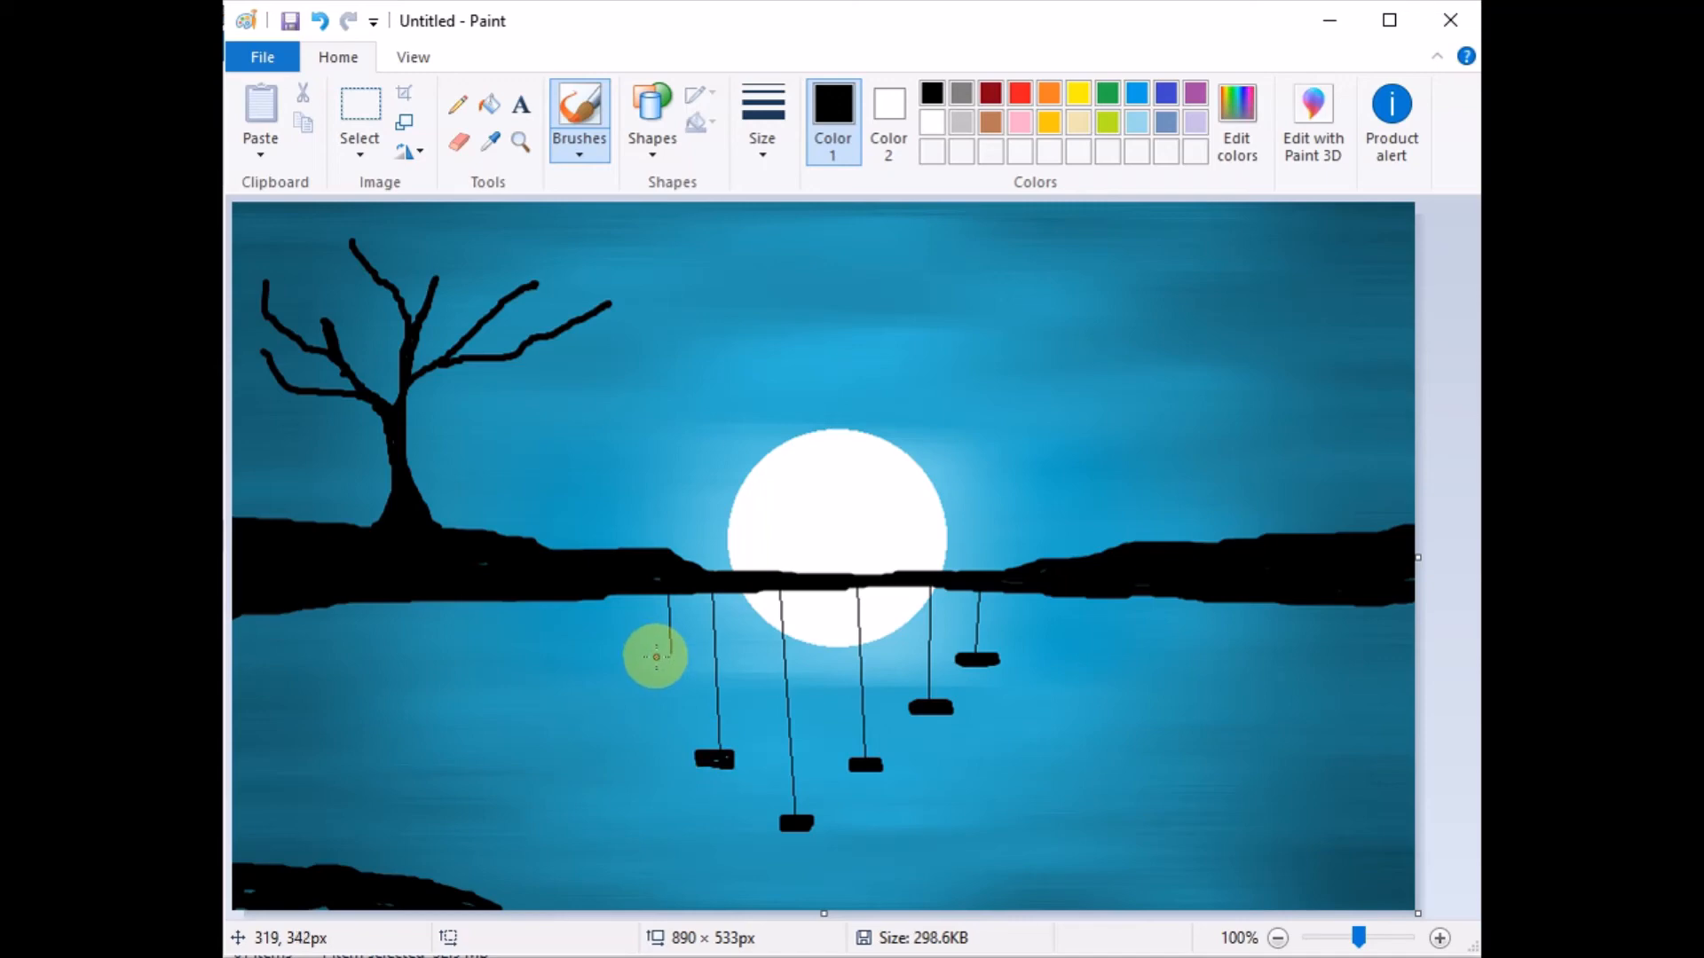
pyautogui.moveTo(656, 657); pyautogui.dragTo(680, 656)
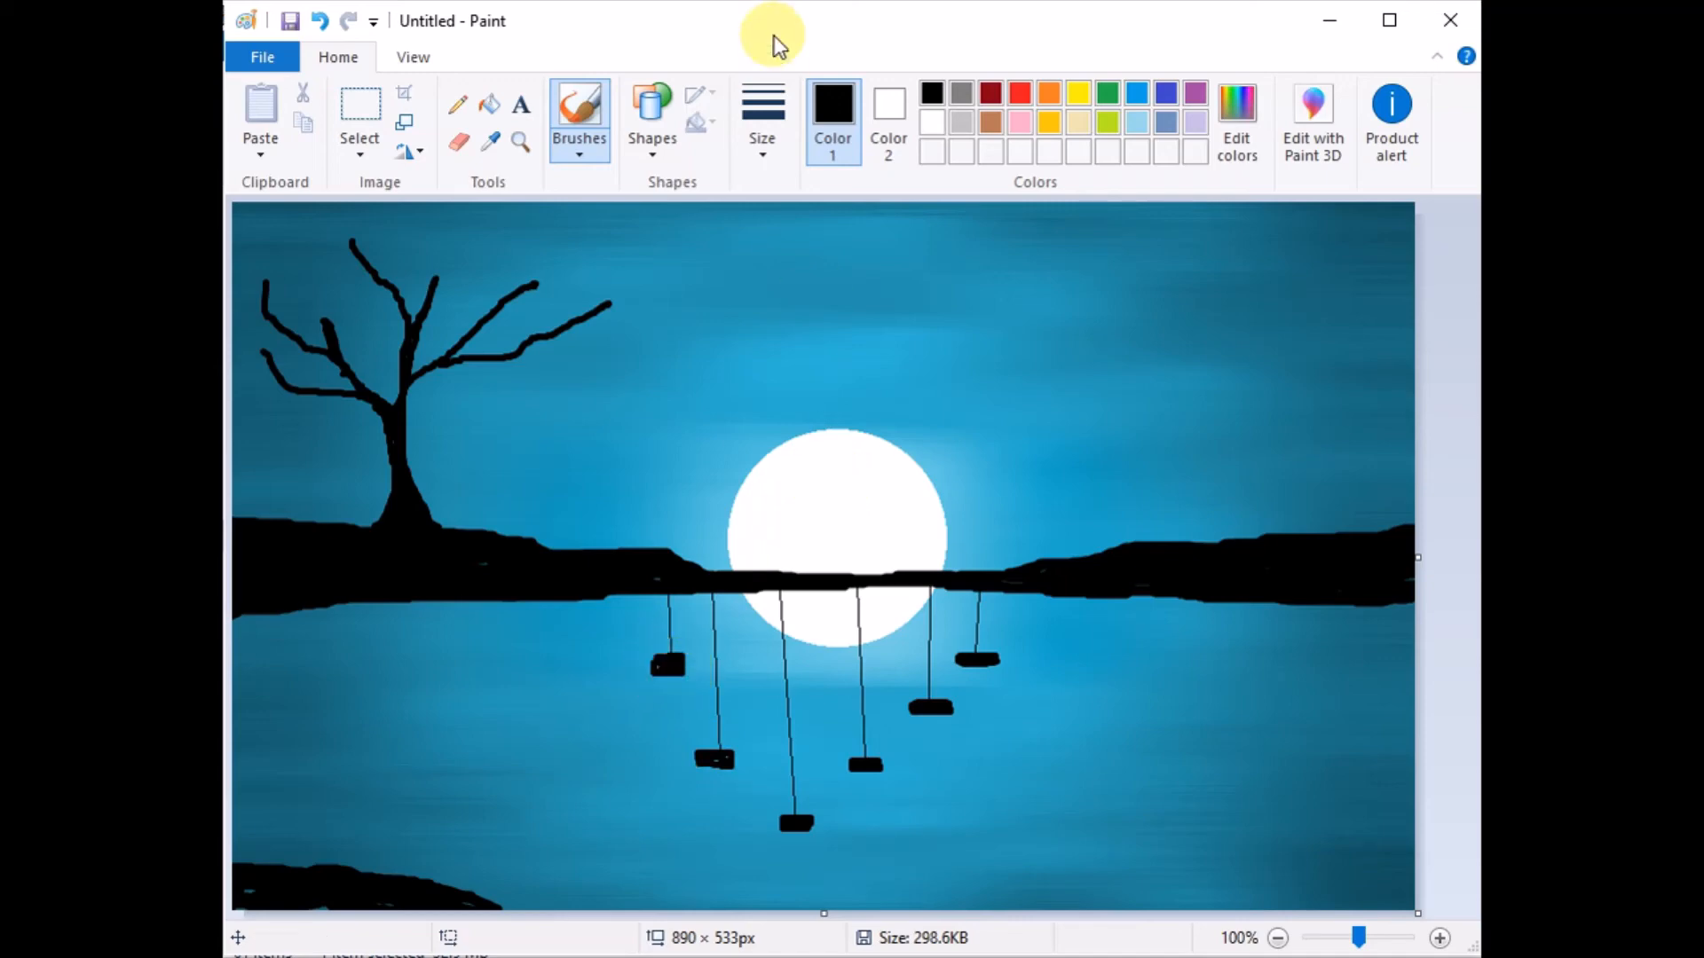
# Paint seven small black flying birds across the moon and the sky above it with a thinner brush size
pyautogui.click(763, 133)
pyautogui.click(786, 213)
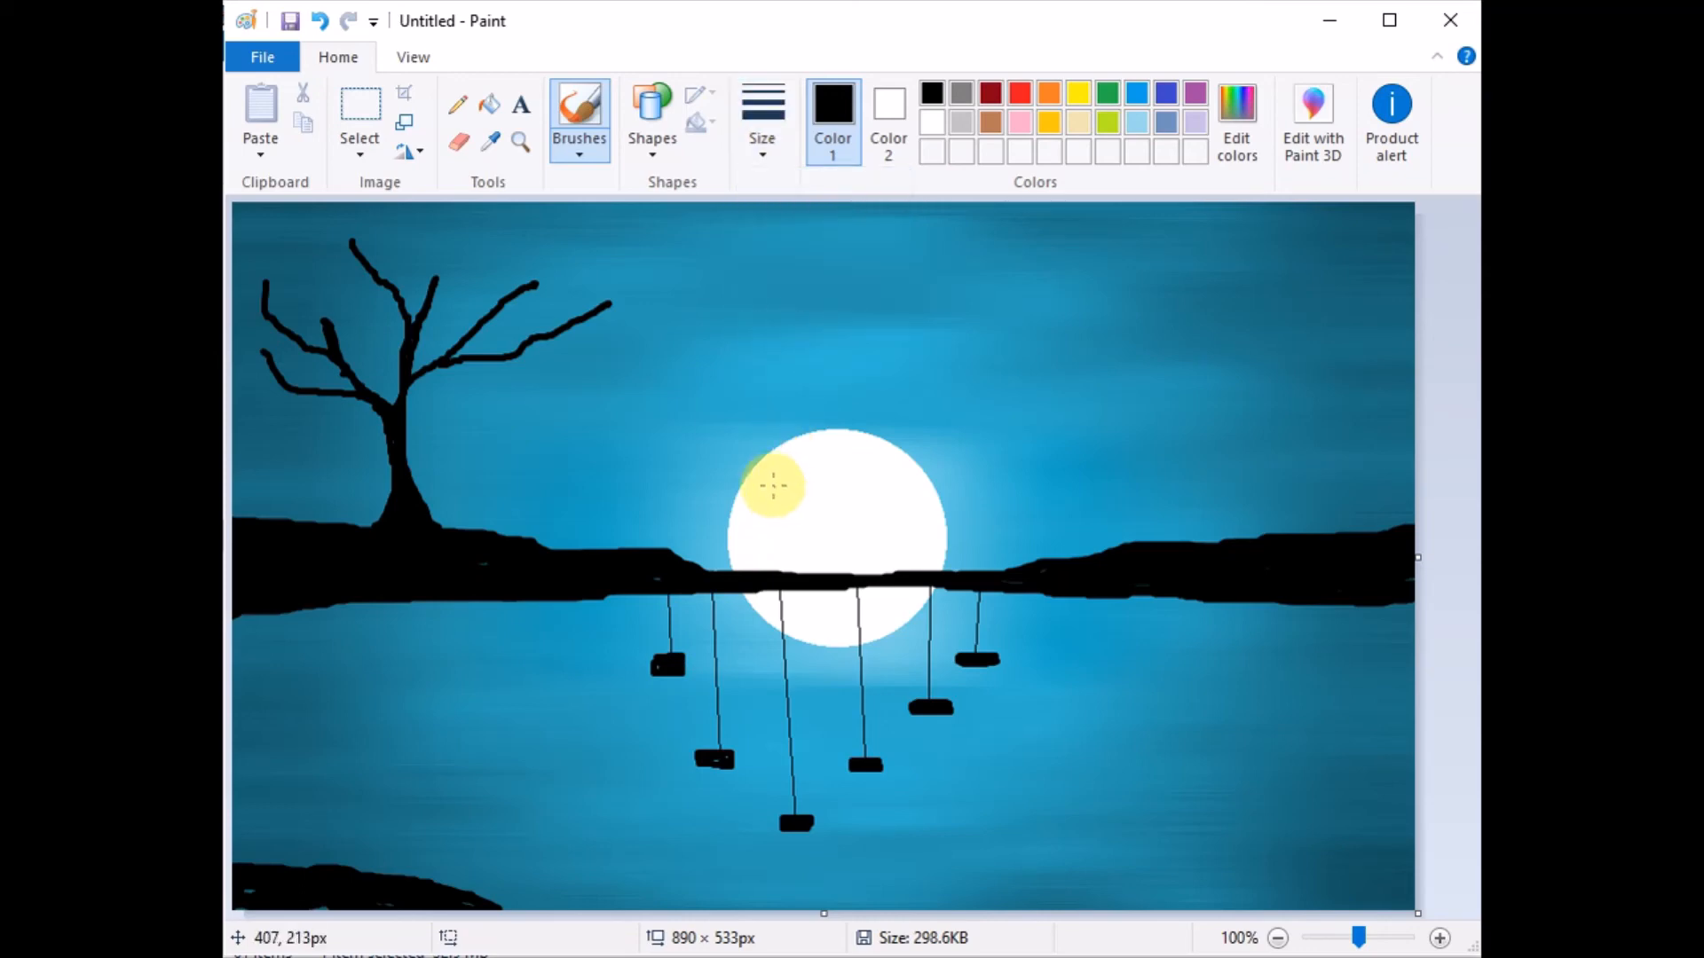
pyautogui.moveTo(773, 489); pyautogui.dragTo(903, 464)
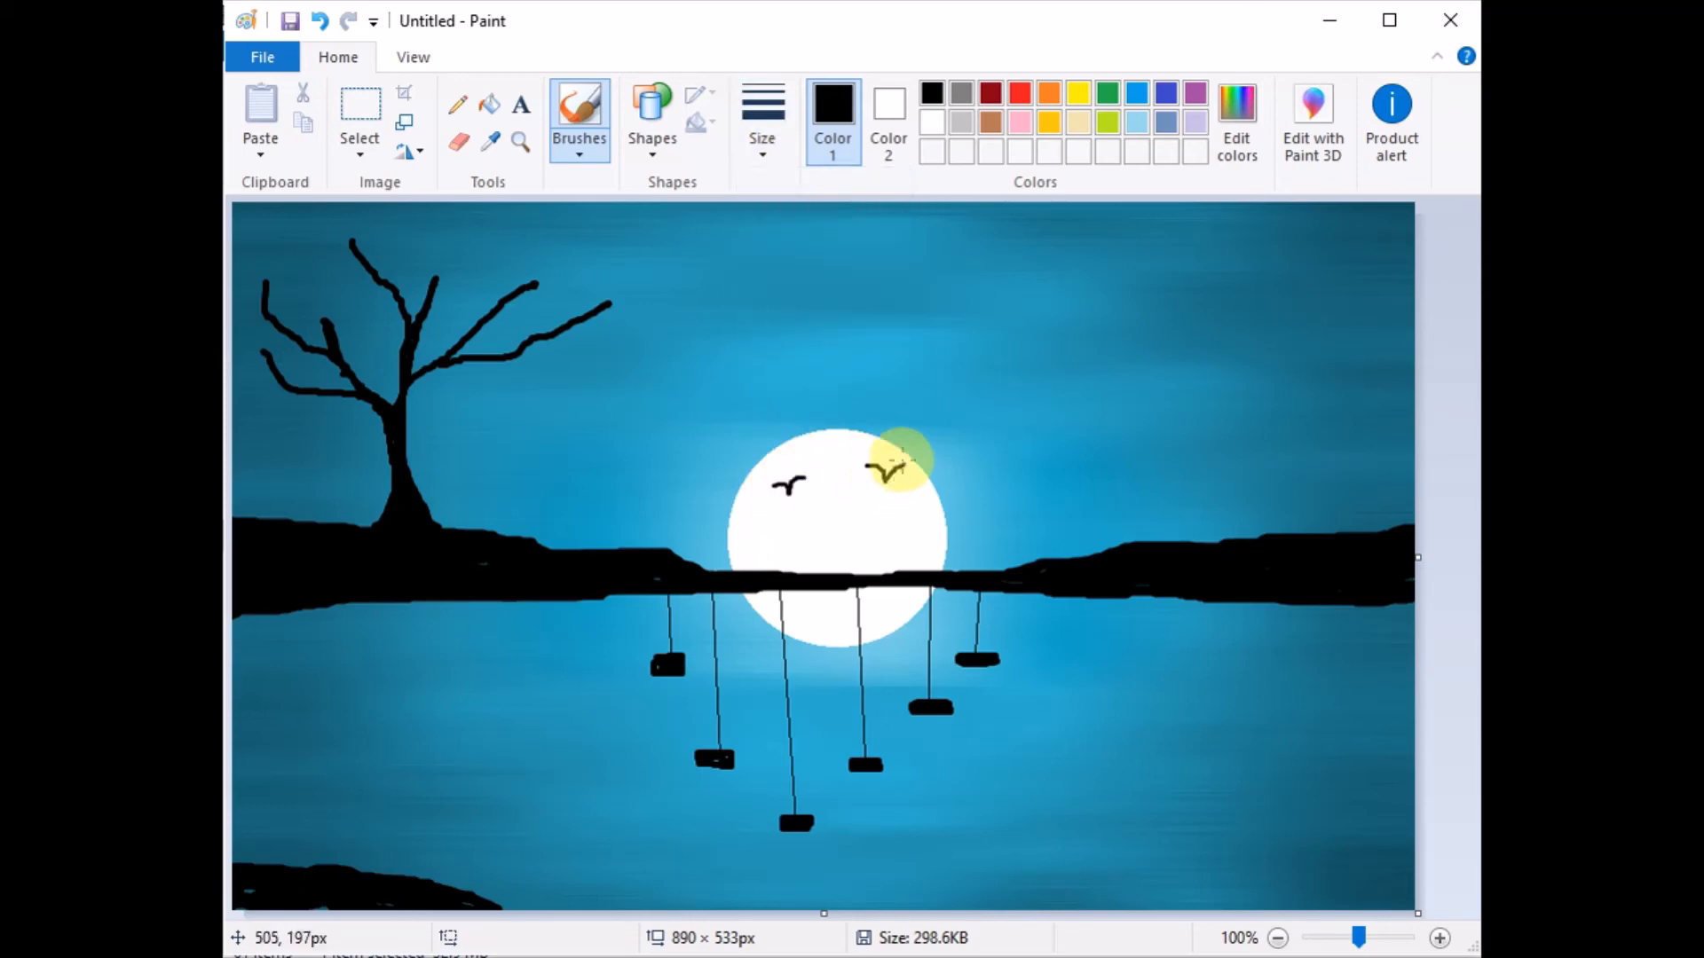
pyautogui.moveTo(726, 374); pyautogui.dragTo(768, 370)
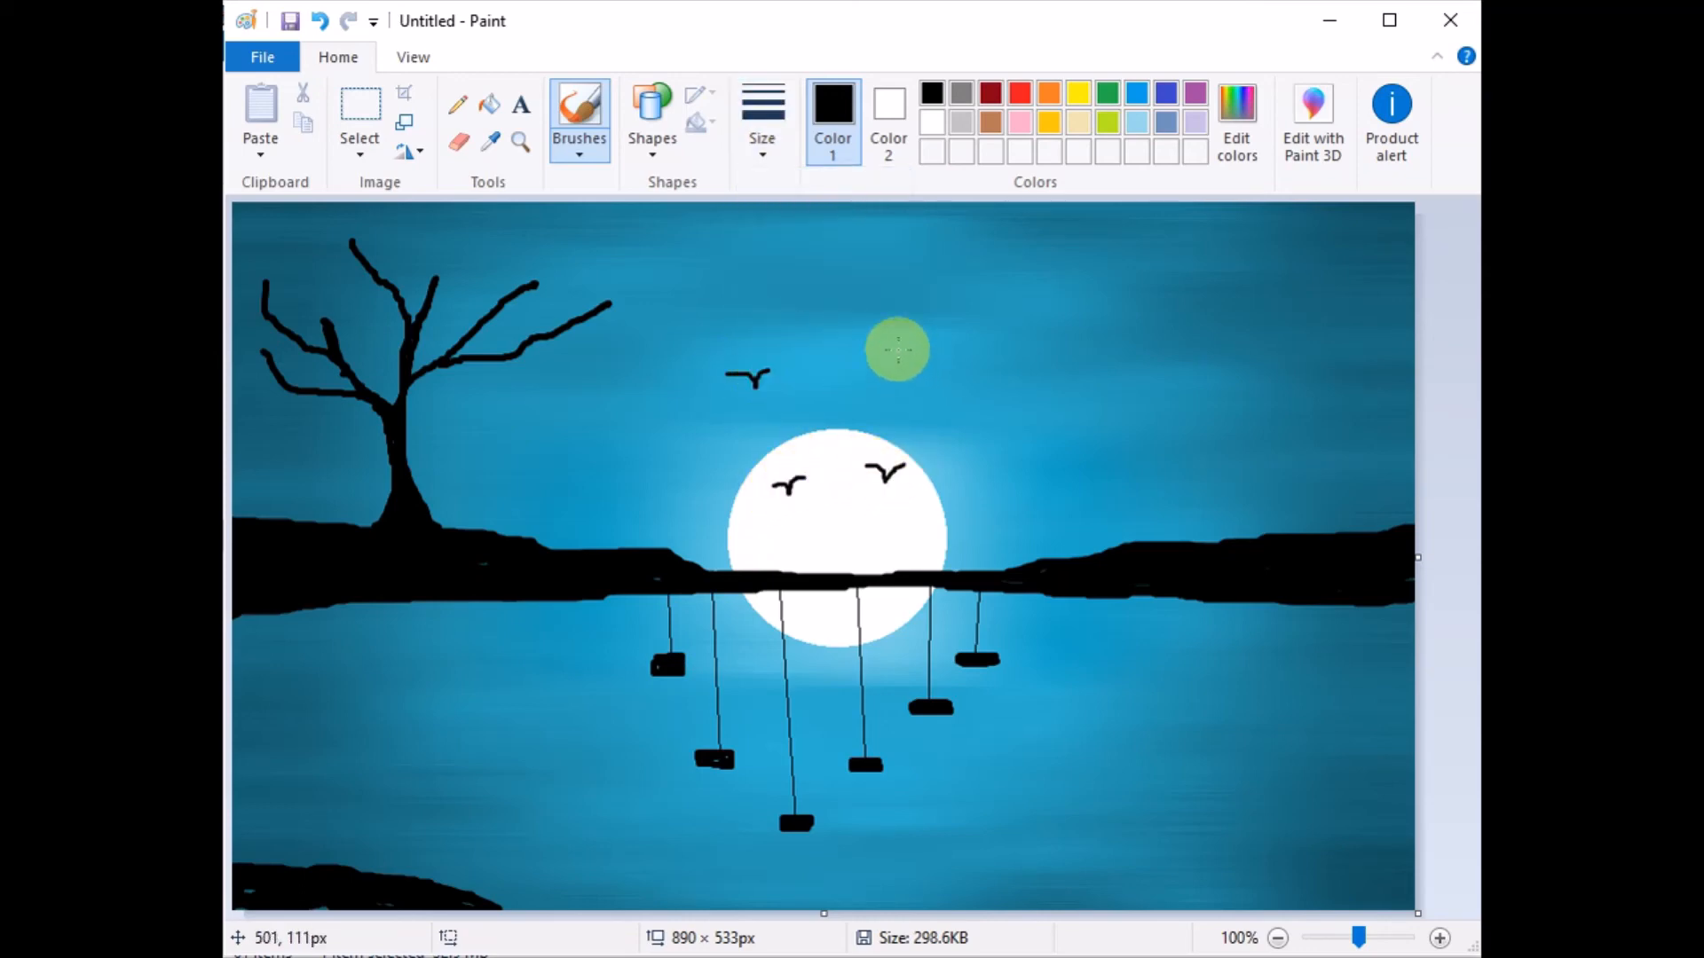
pyautogui.moveTo(914, 362)
pyautogui.mouseDown()
pyautogui.moveTo(932, 345)
pyautogui.moveTo(1056, 361)
pyautogui.moveTo(1078, 336)
pyautogui.mouseUp()
pyautogui.moveTo(1021, 440)
pyautogui.mouseDown()
pyautogui.moveTo(1046, 452)
pyautogui.moveTo(1075, 422)
pyautogui.mouseUp()
pyautogui.moveTo(1129, 335); pyautogui.dragTo(1174, 323)
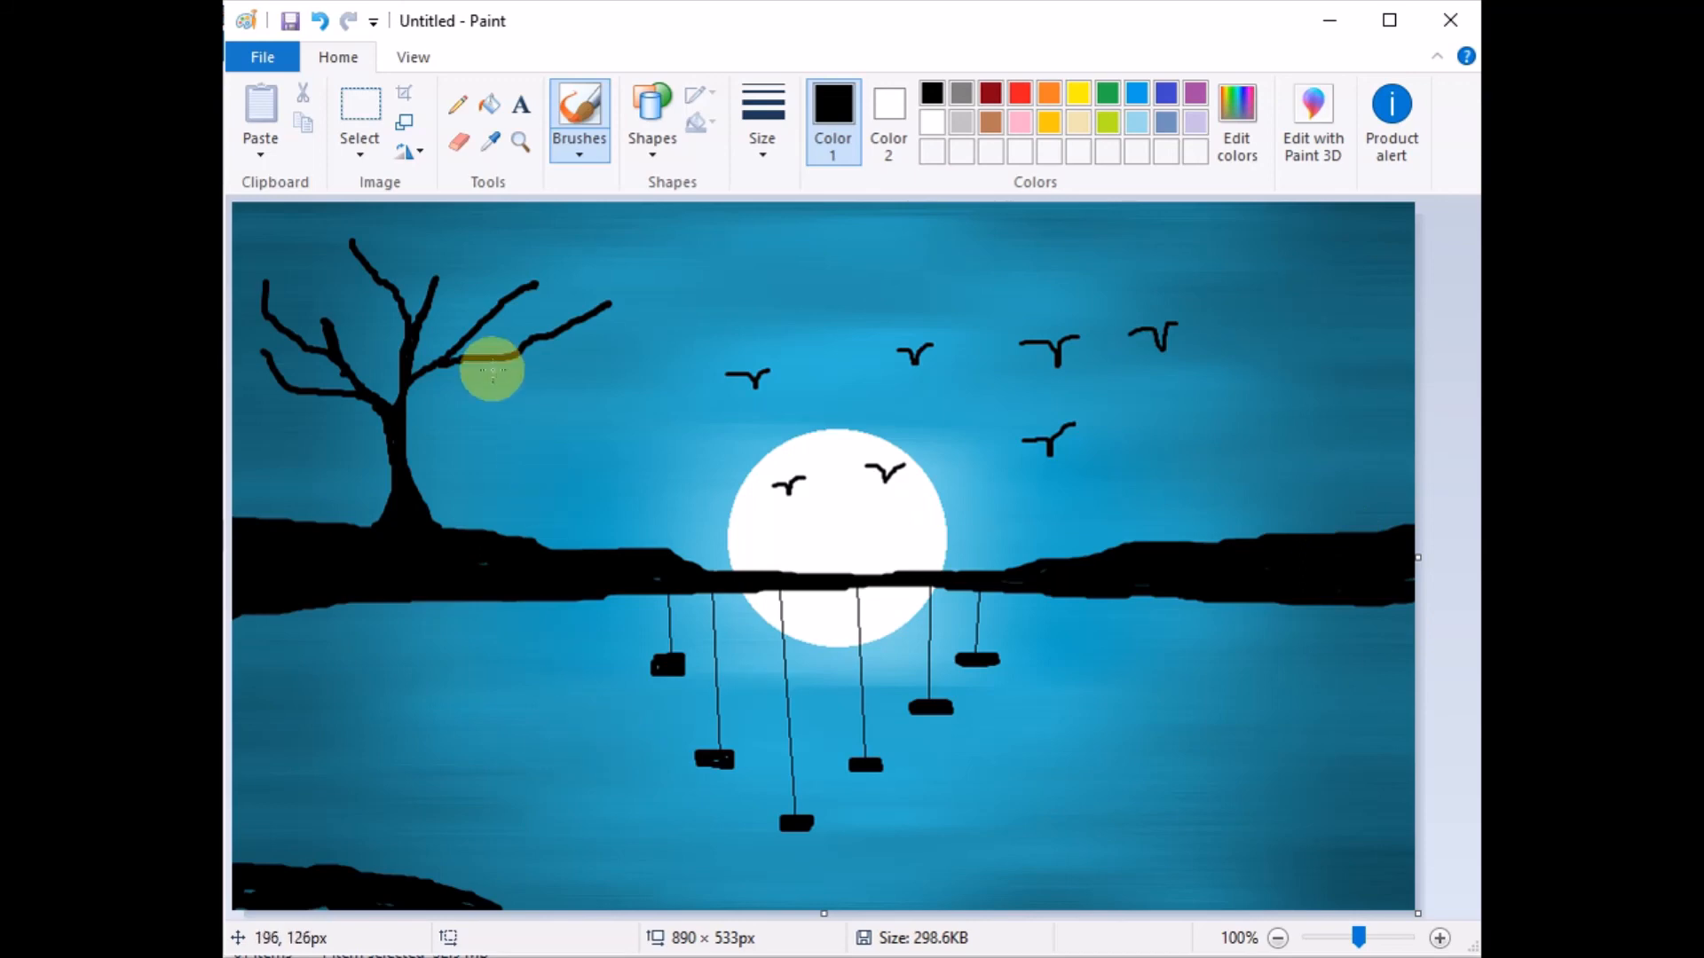
# Add three thin twigs to the bare tree's branches on the side facing the moon
pyautogui.moveTo(458, 362); pyautogui.dragTo(632, 359)
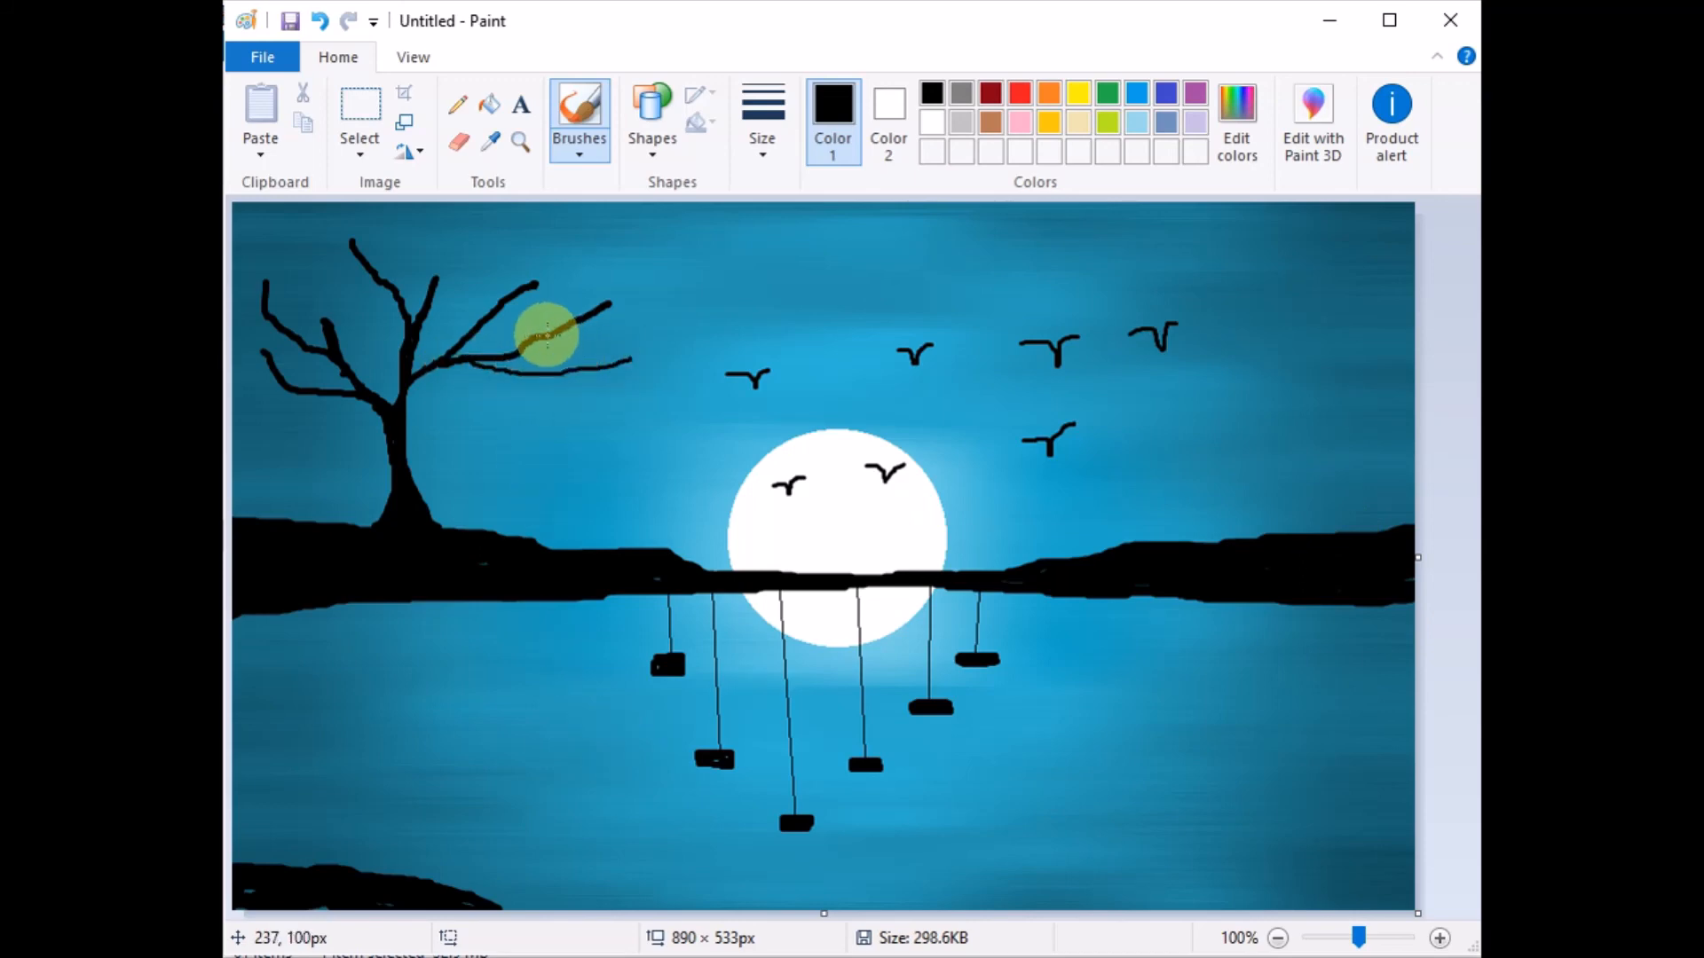
pyautogui.moveTo(545, 324); pyautogui.dragTo(626, 229)
pyautogui.moveTo(491, 302); pyautogui.dragTo(499, 253)
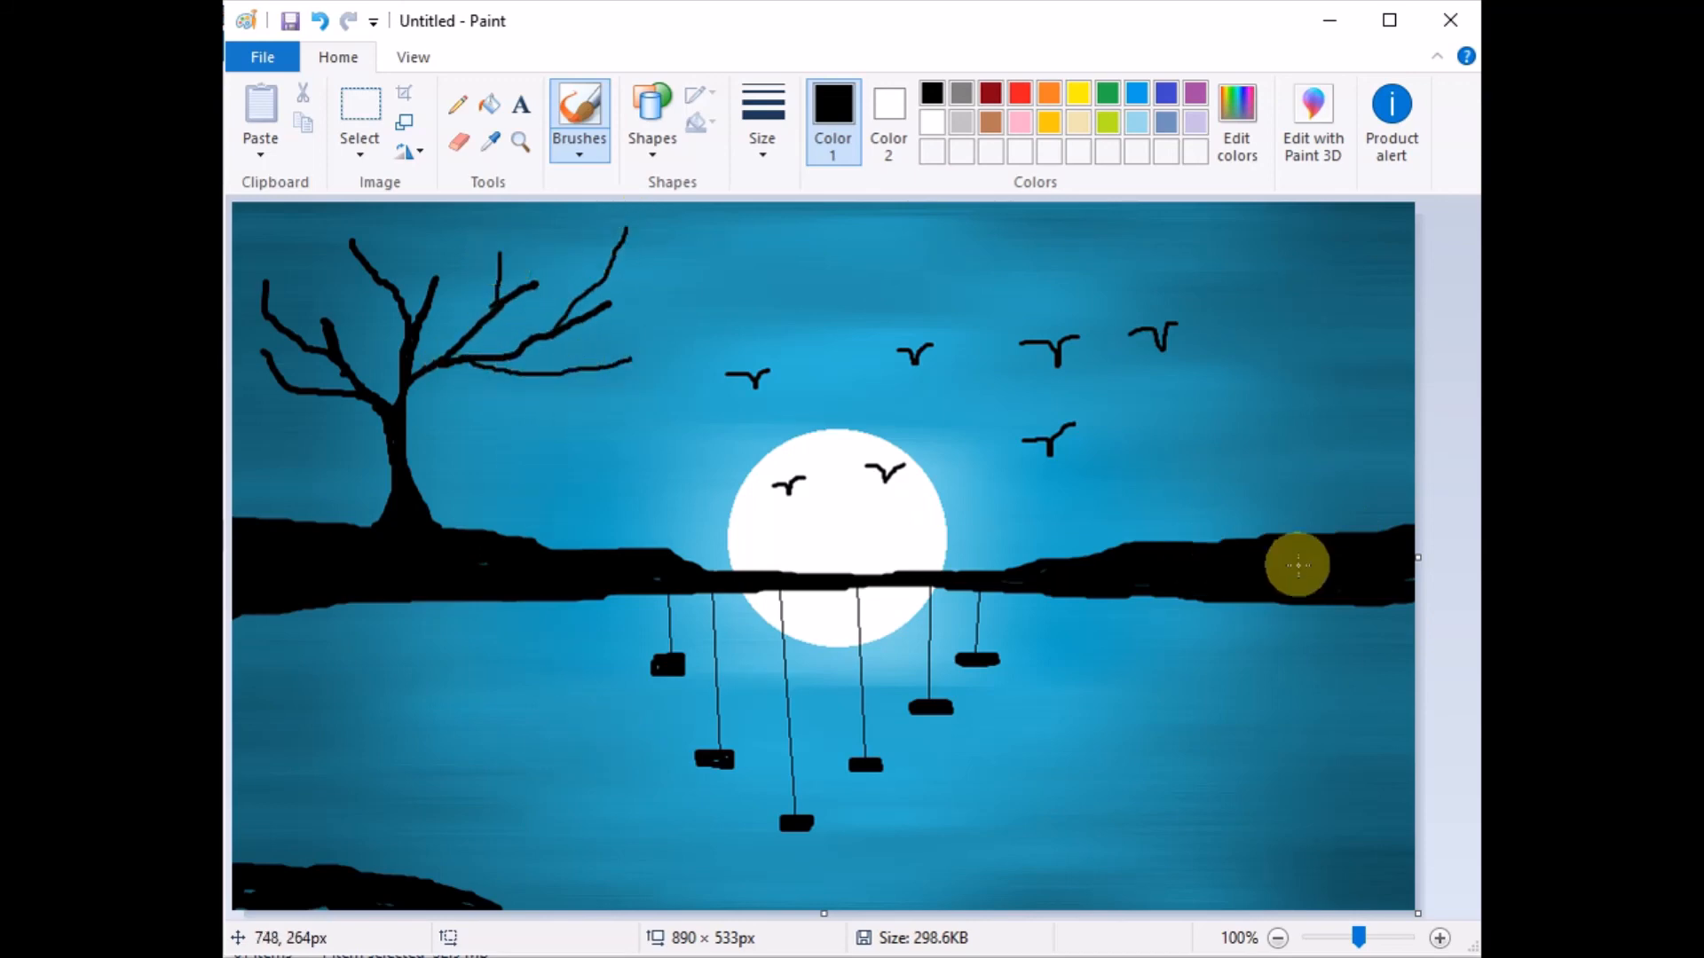